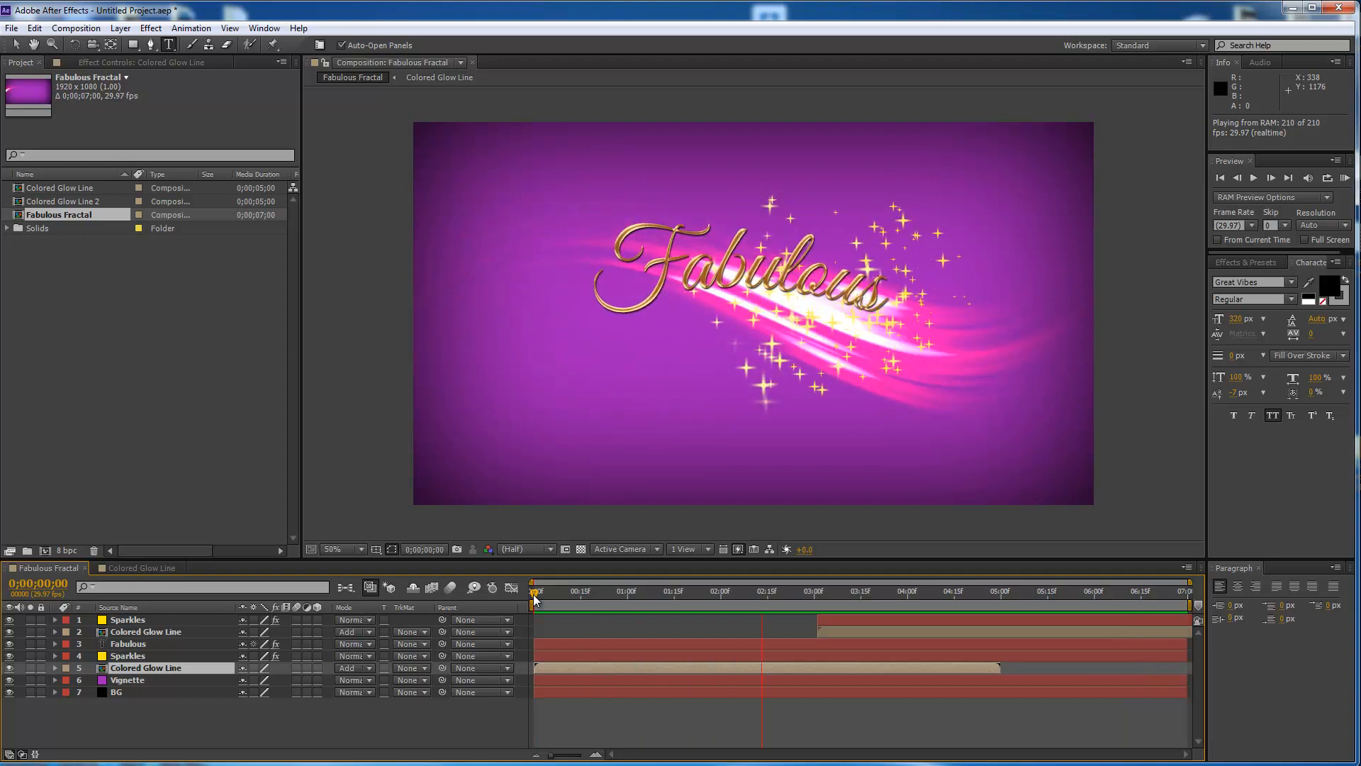
# Install the GreatVibes-Regular.ttf font from the fabulous_fractal folder and return to After Effects
pyautogui.click(152, 764)
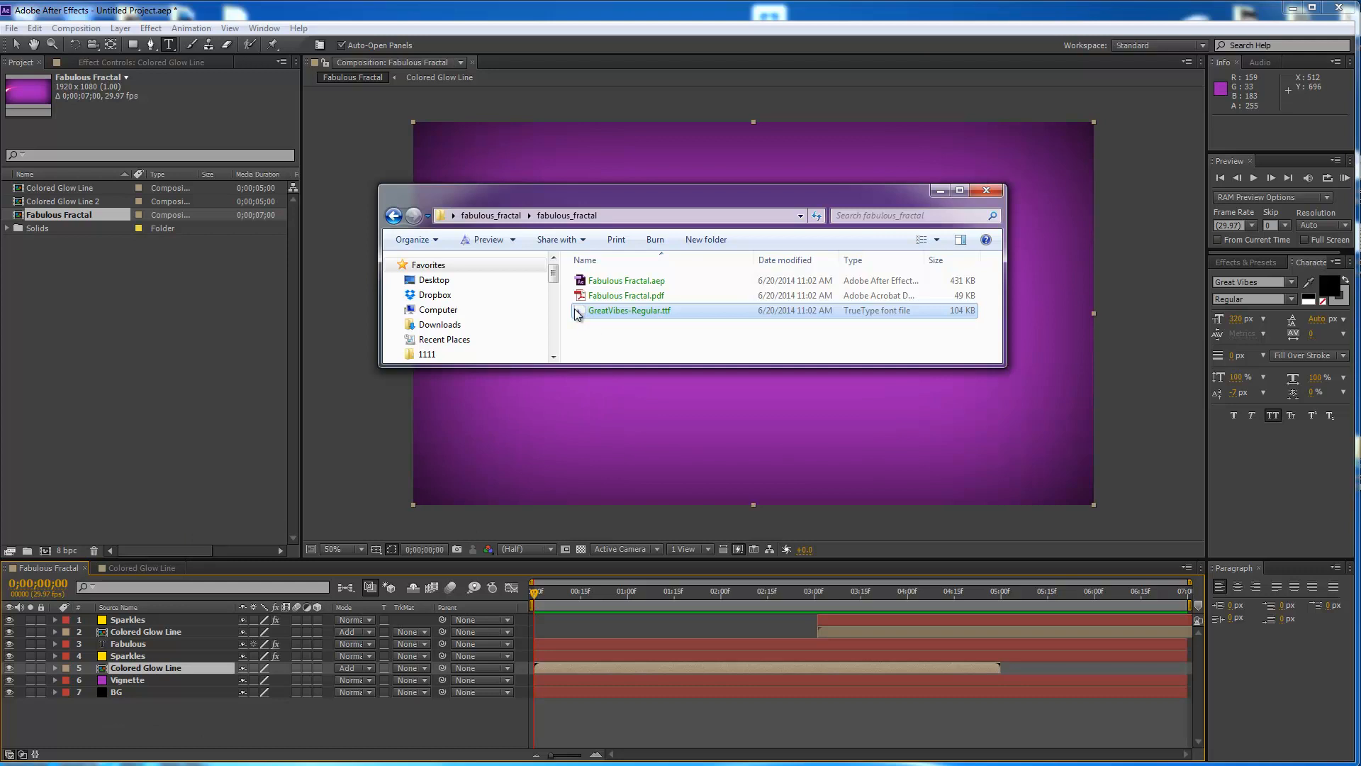
pyautogui.rightClick(618, 312)
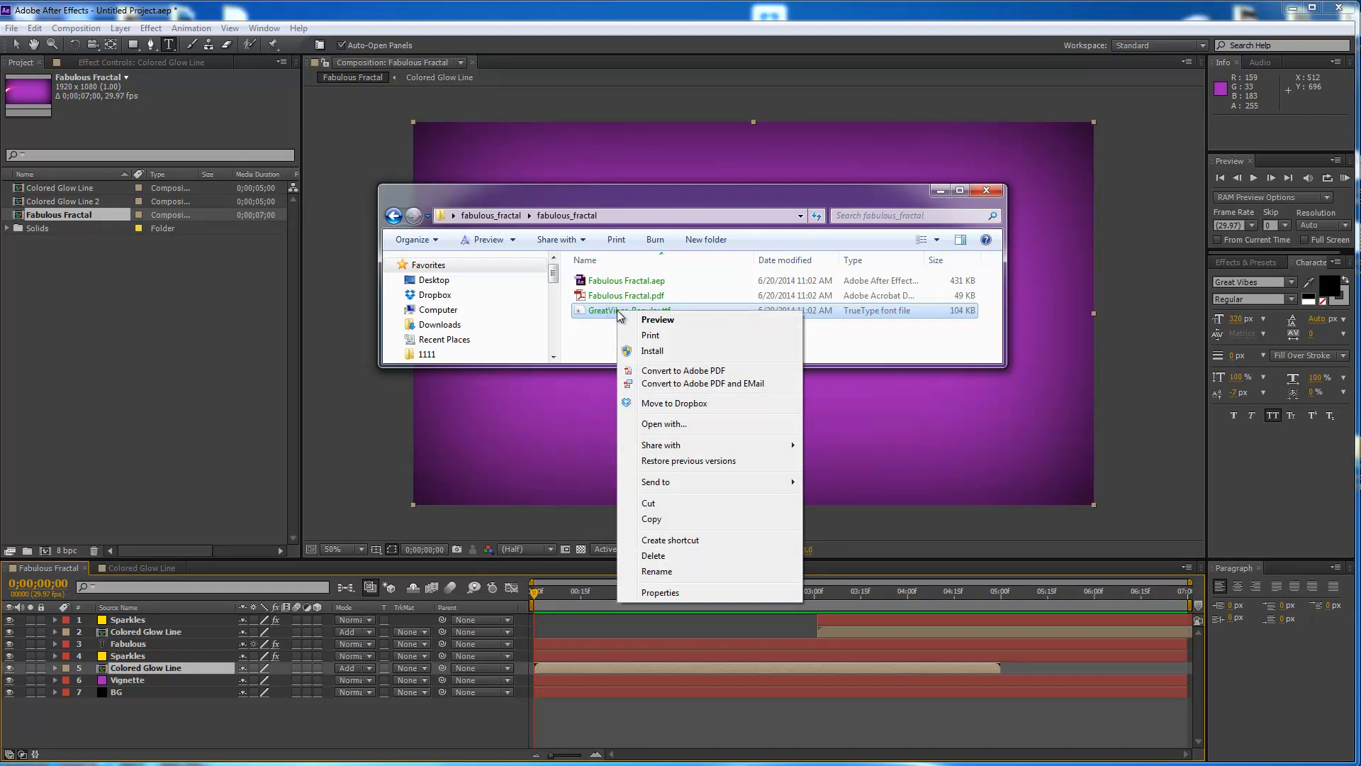
pyautogui.click(652, 352)
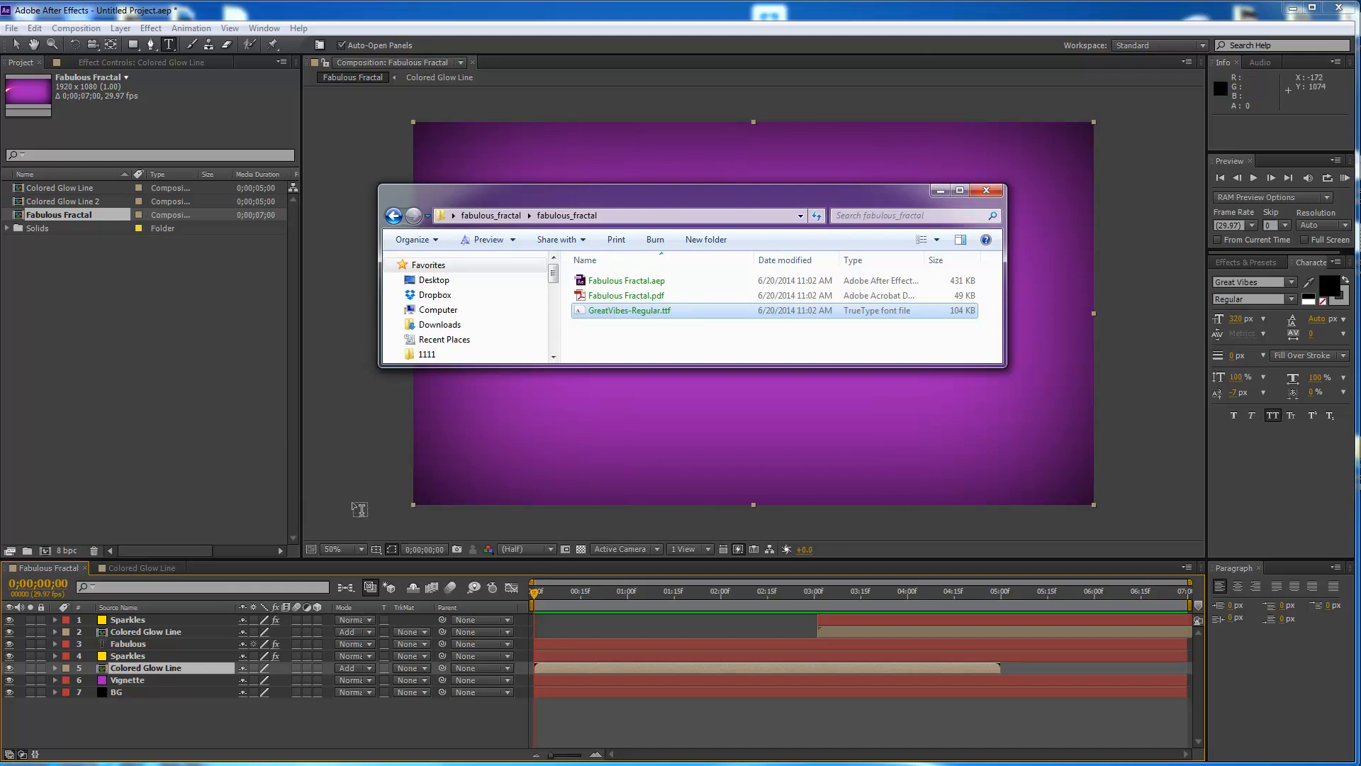
pyautogui.click(145, 726)
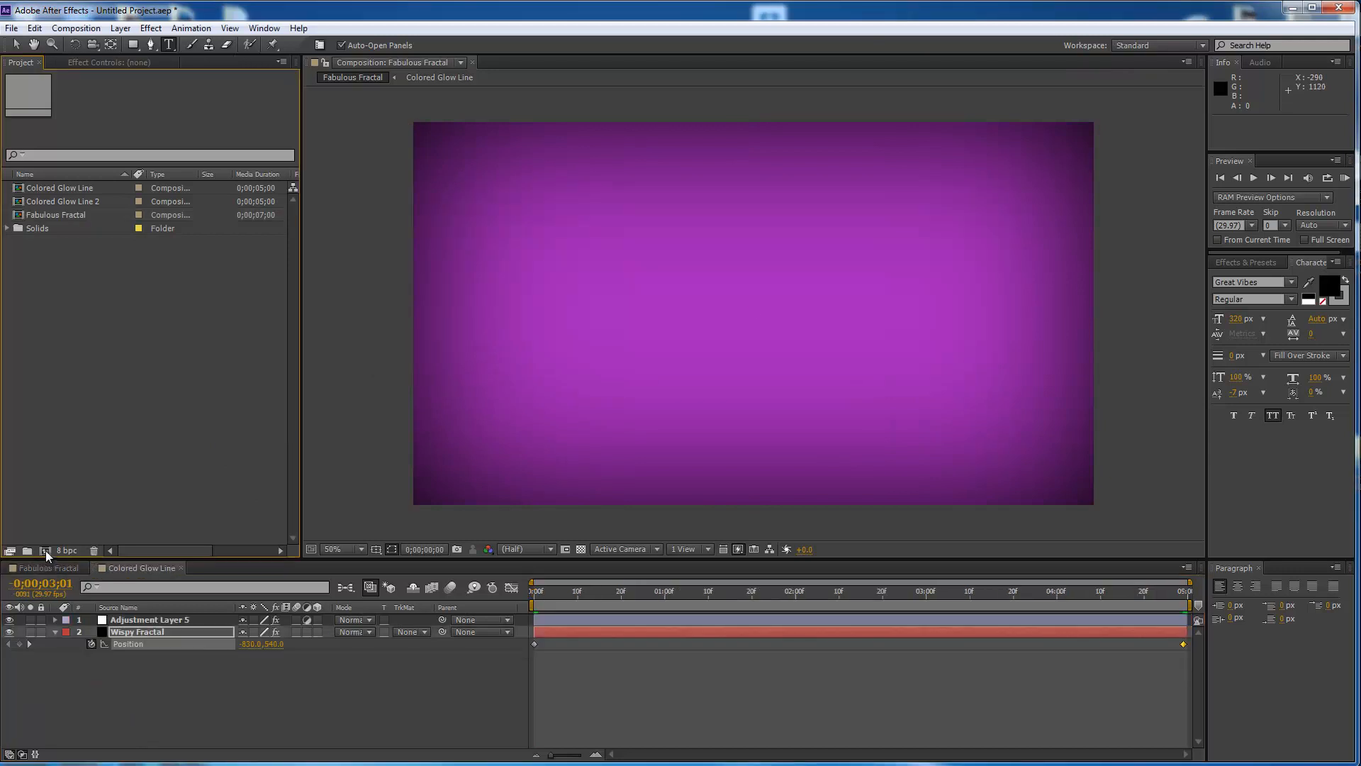
# Create a 1920 x 1080, five-second composition named Fabulous Fractal 2
pyautogui.click(46, 551)
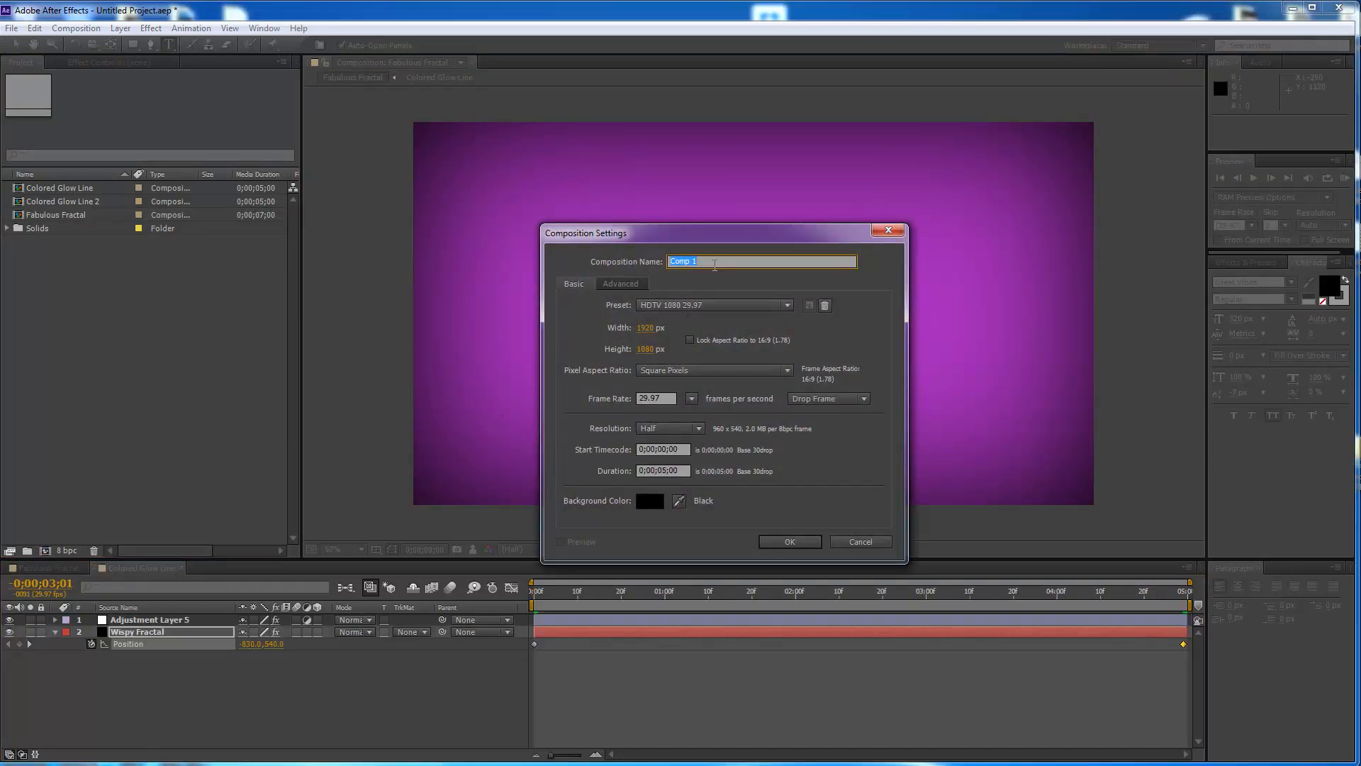
pyautogui.write('Fabulous Fractal 2')
pyautogui.click(796, 545)
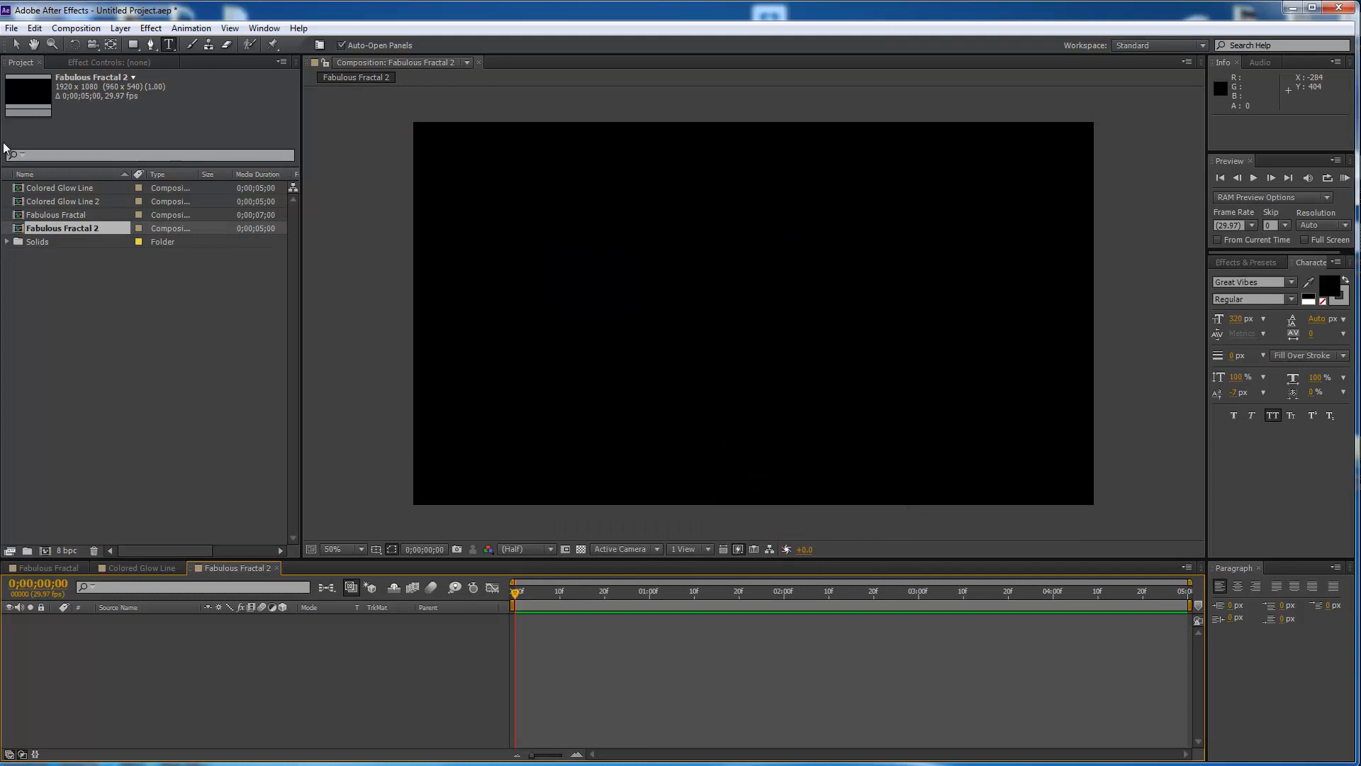
# Add a black solid layer named BG at the composition's size
pyautogui.click(121, 28)
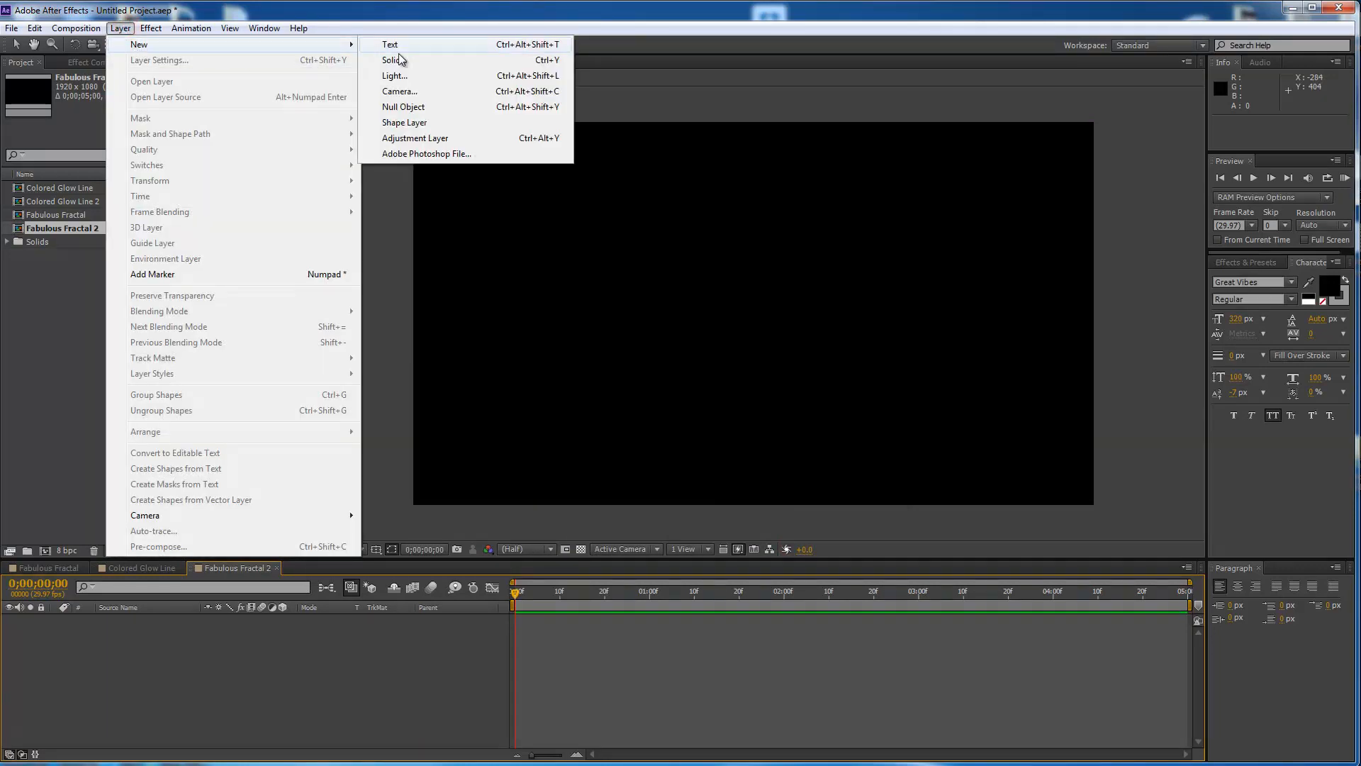
pyautogui.click(394, 60)
pyautogui.write('BG')
pyautogui.click(474, 364)
pyautogui.click(522, 450)
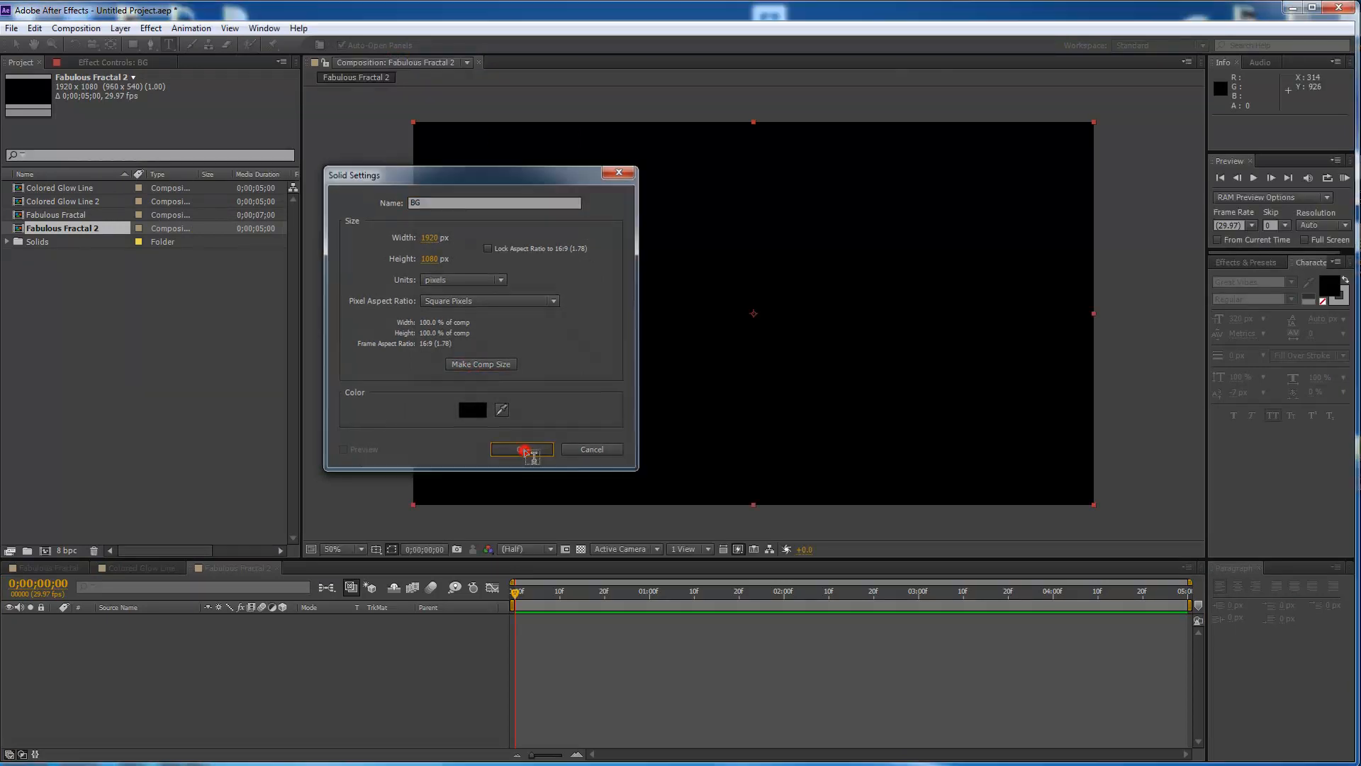
# Add a solid layer named Wispy Fractal with the pink colour CD1BA1
pyautogui.click(130, 30)
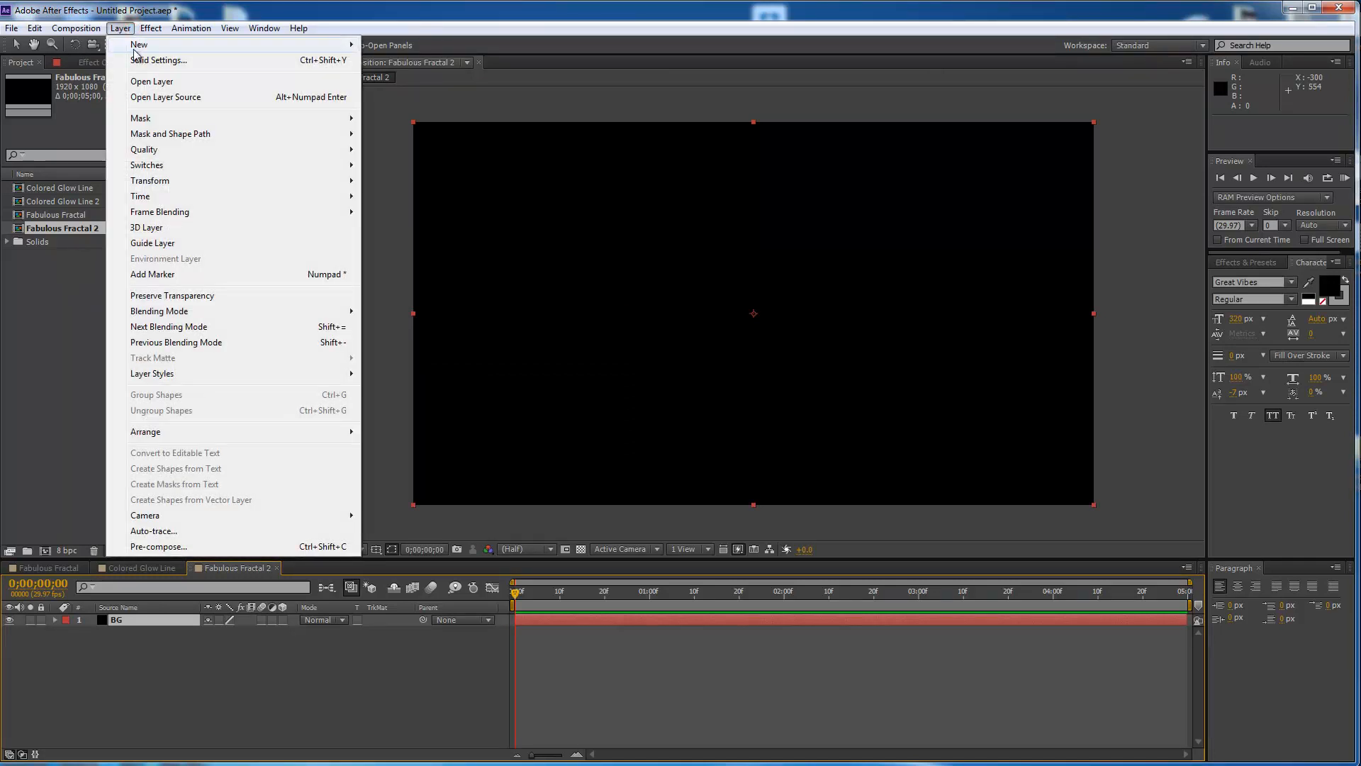
pyautogui.moveTo(136, 47)
pyautogui.click(402, 62)
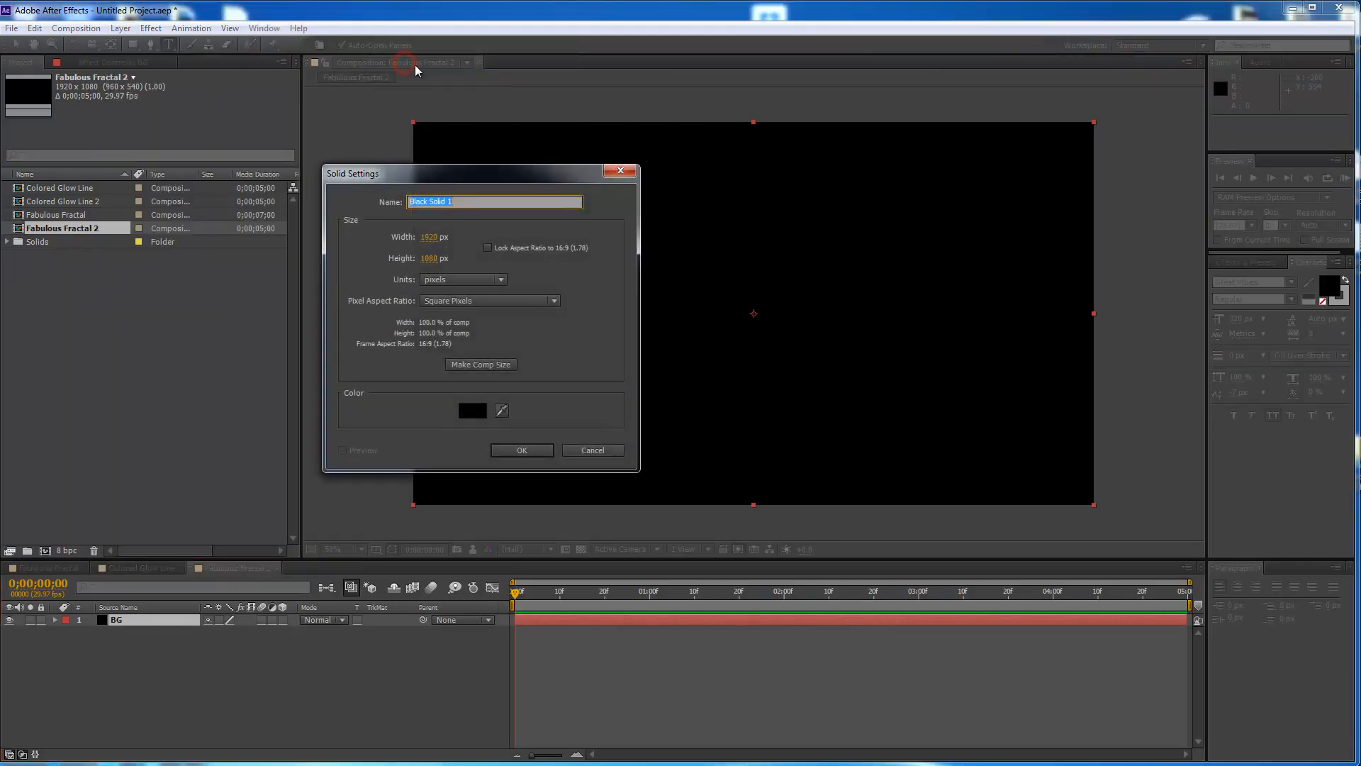
pyautogui.write('Wispy Fractal')
pyautogui.click(473, 410)
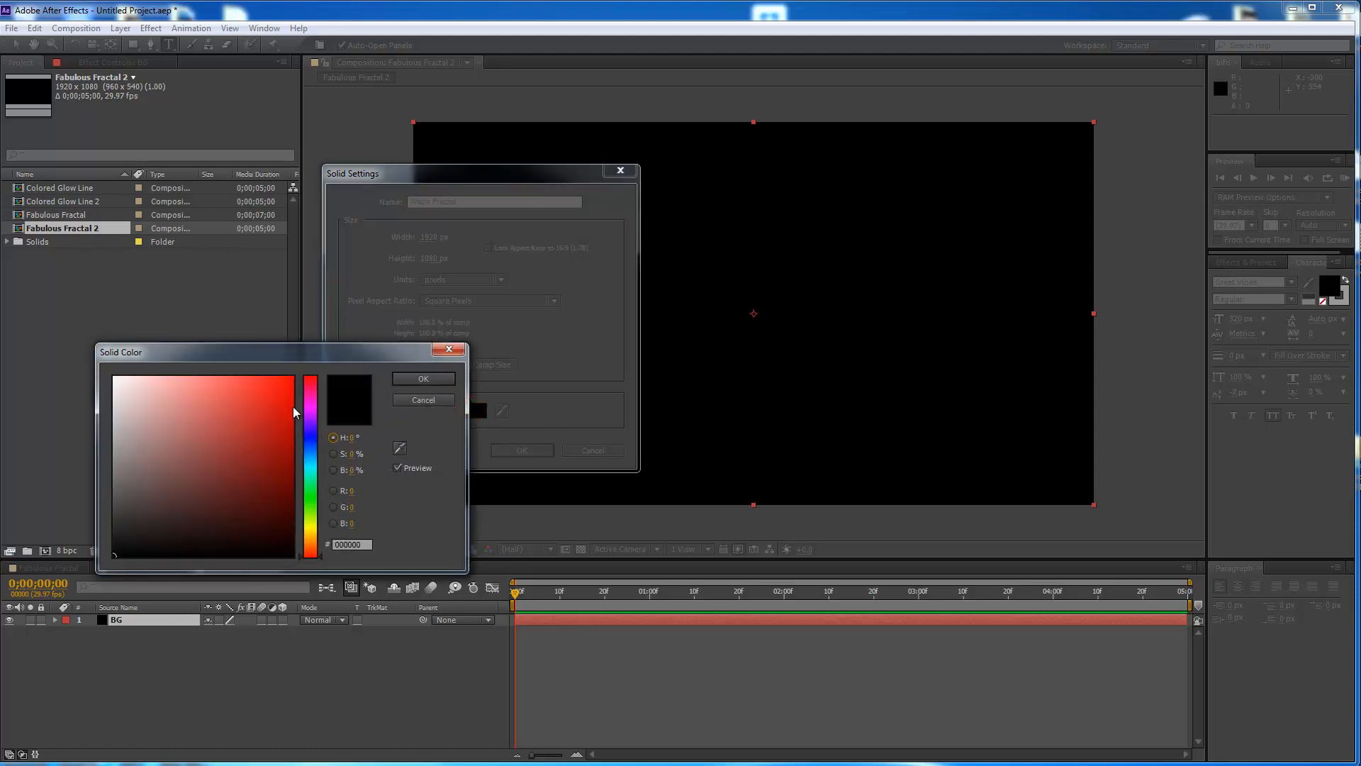
pyautogui.click(311, 409)
pyautogui.click(269, 411)
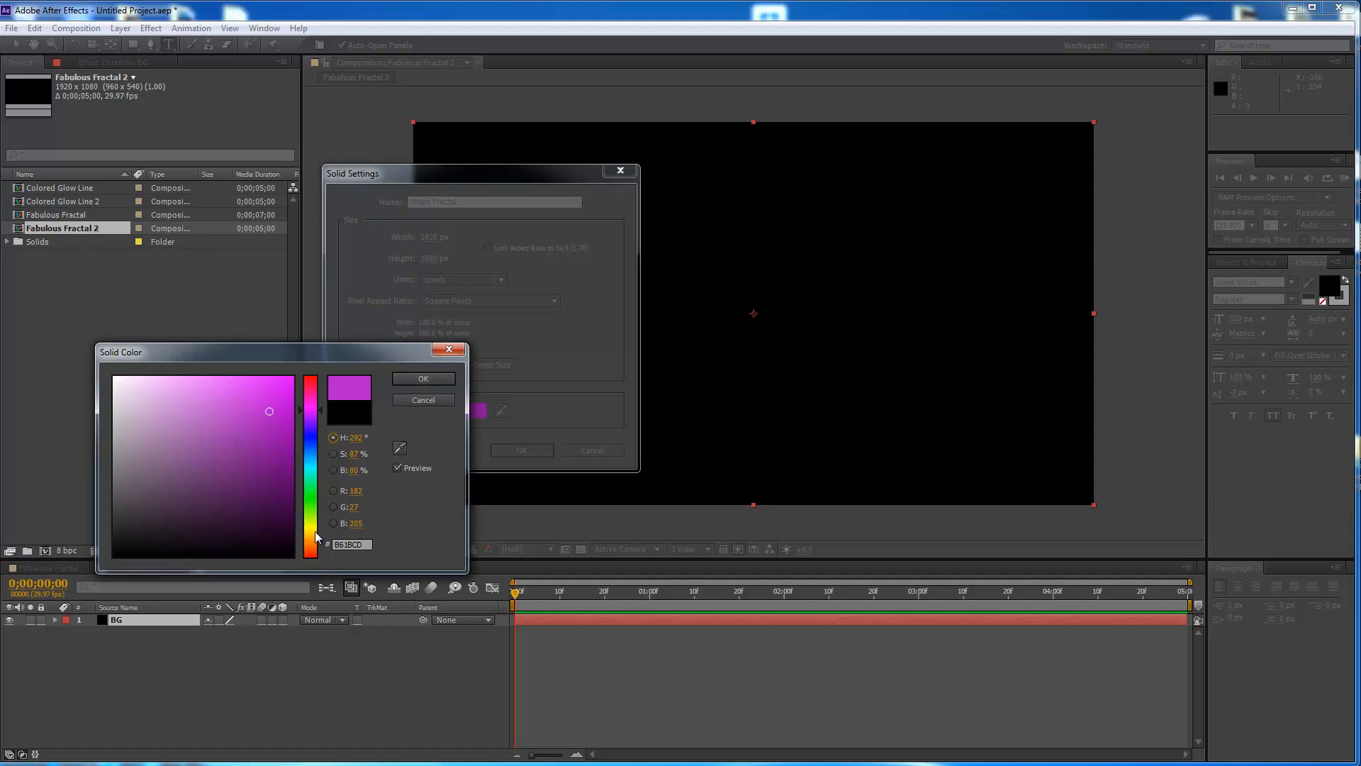
pyautogui.moveTo(319, 418); pyautogui.dragTo(322, 399)
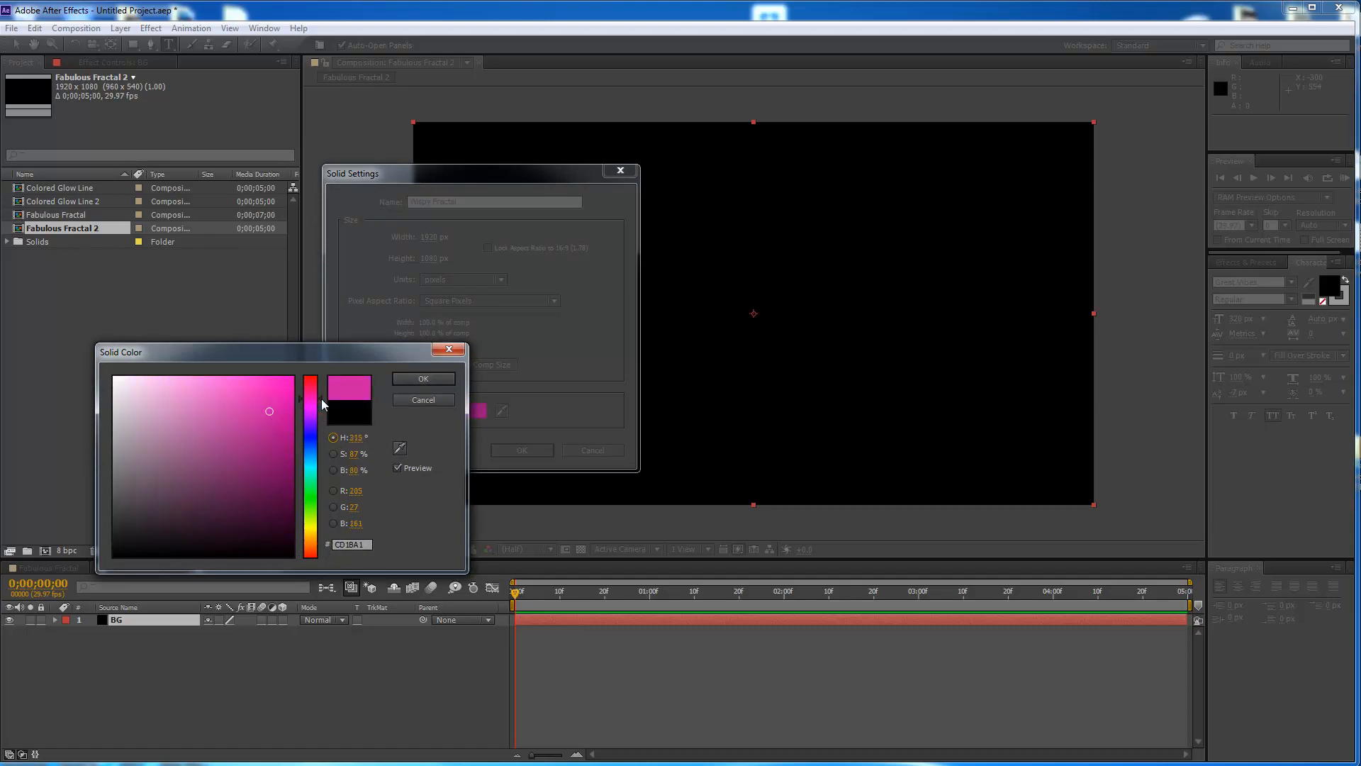
pyautogui.click(425, 378)
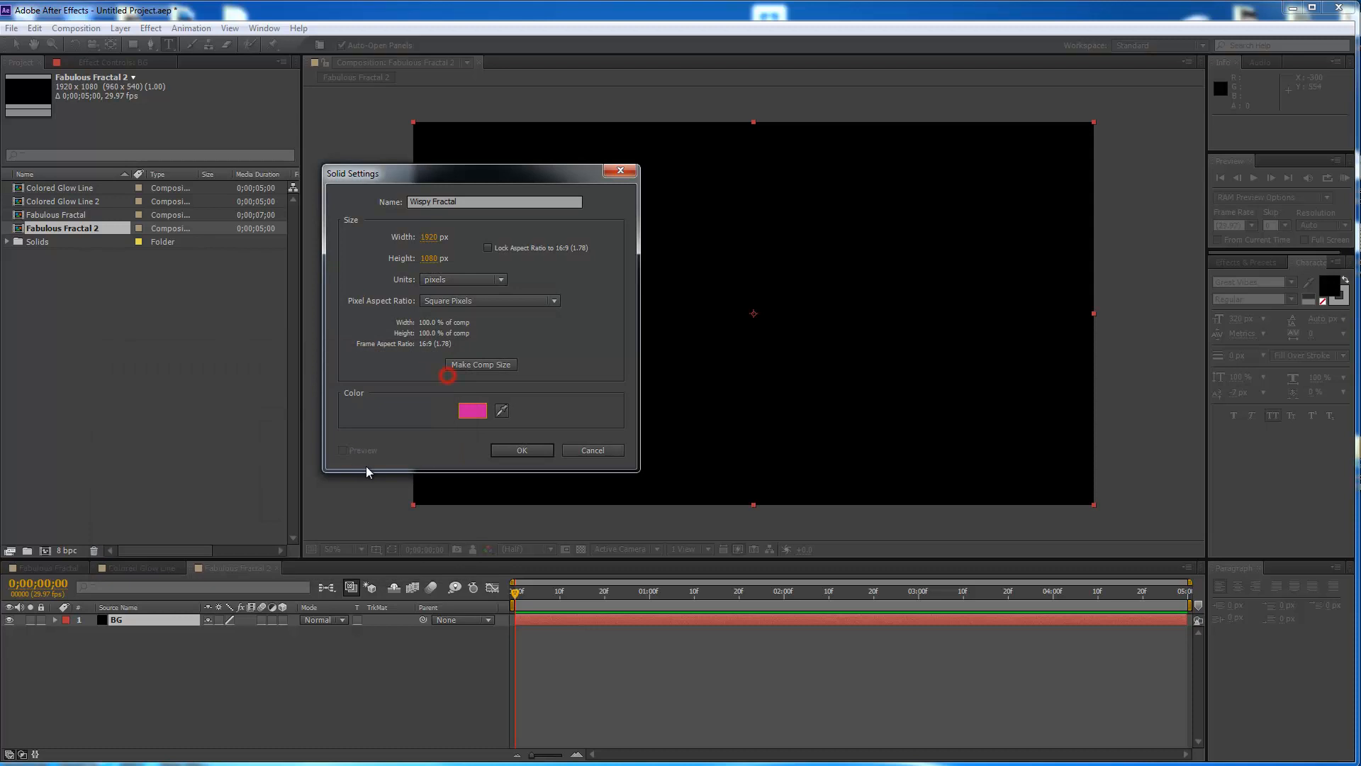
pyautogui.click(522, 451)
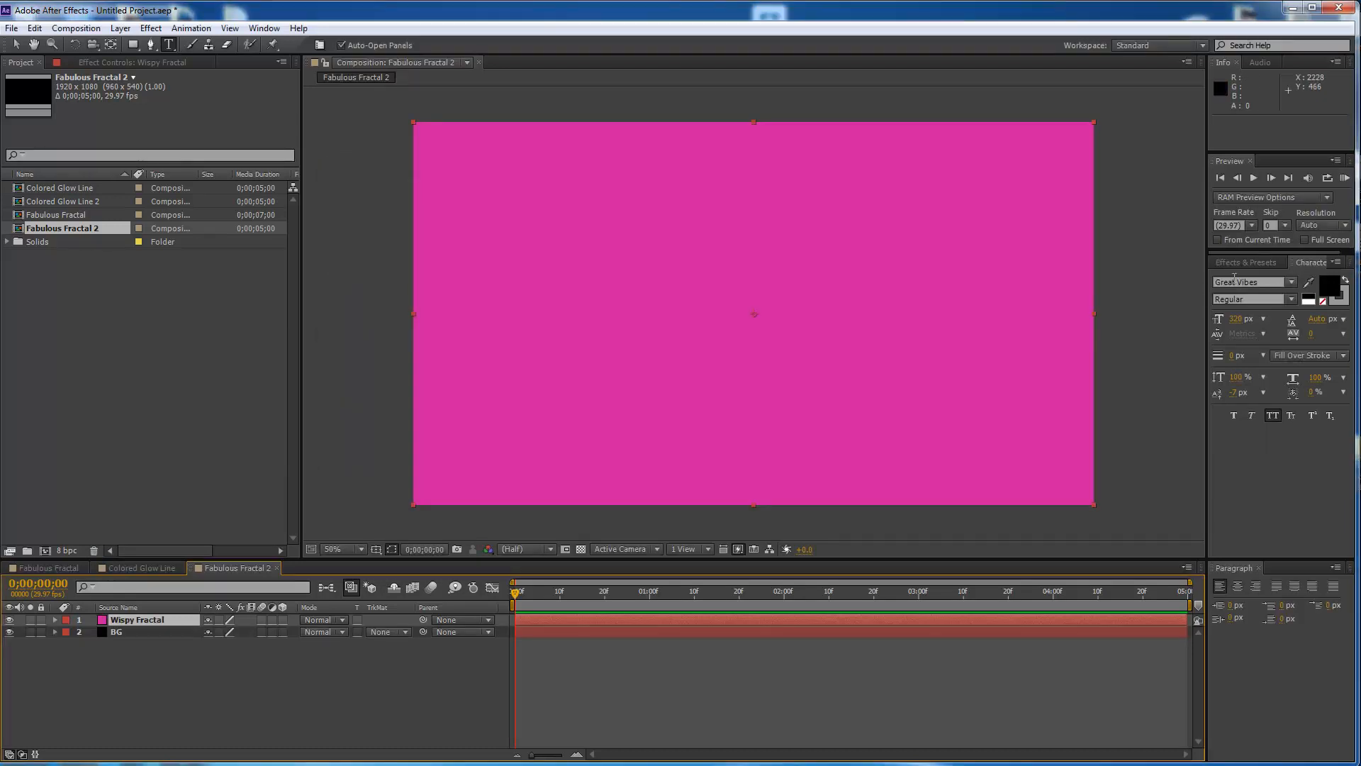
# Find the Fractal Noise effect and apply it to the Wispy Fractal solid
pyautogui.click(1236, 258)
pyautogui.click(1244, 277)
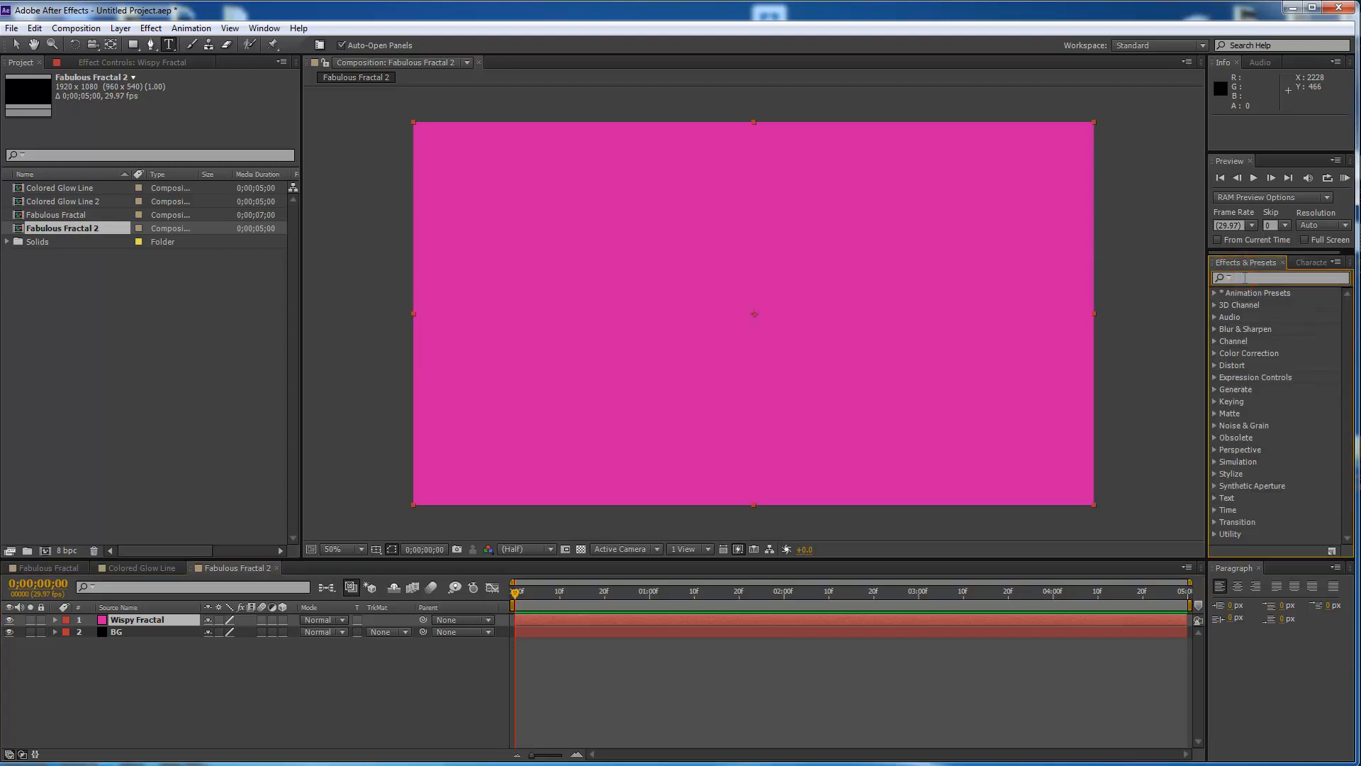
pyautogui.write('fractal')
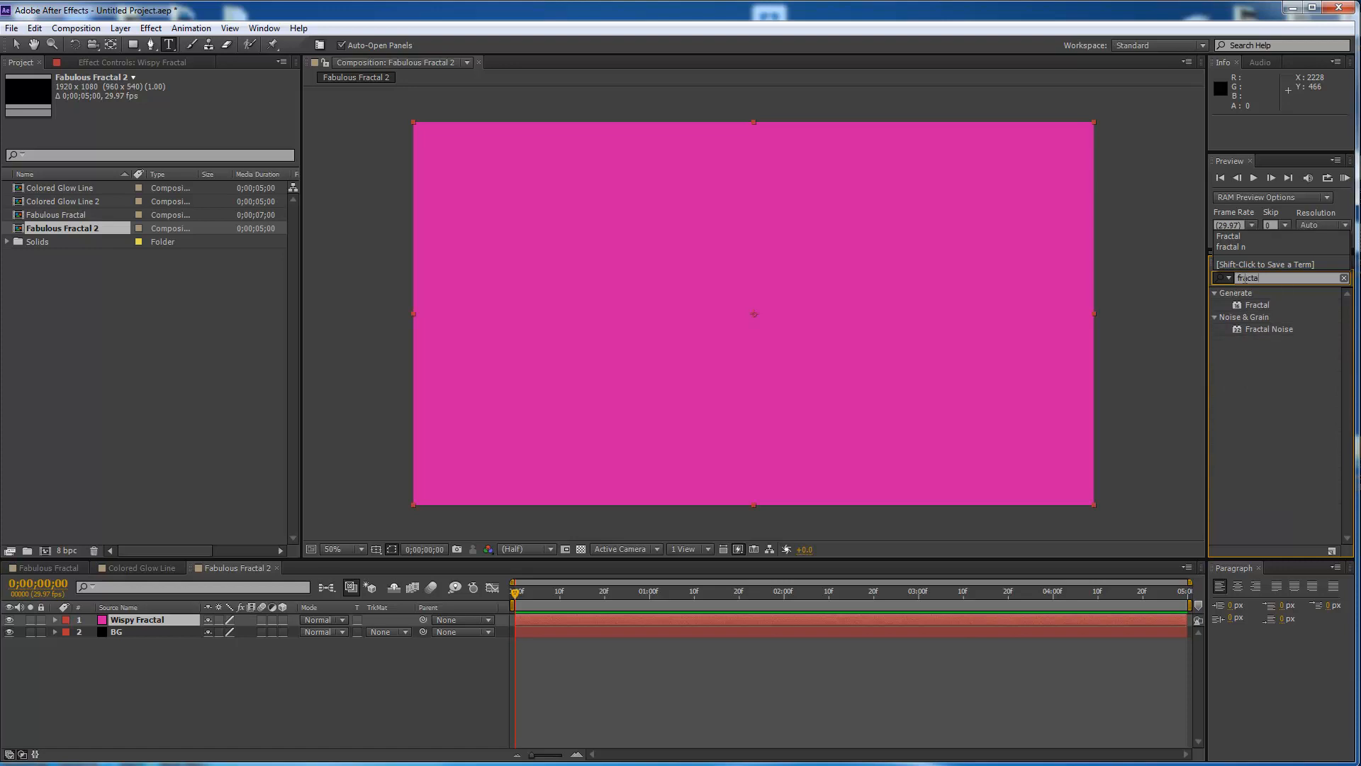
pyautogui.write(' n')
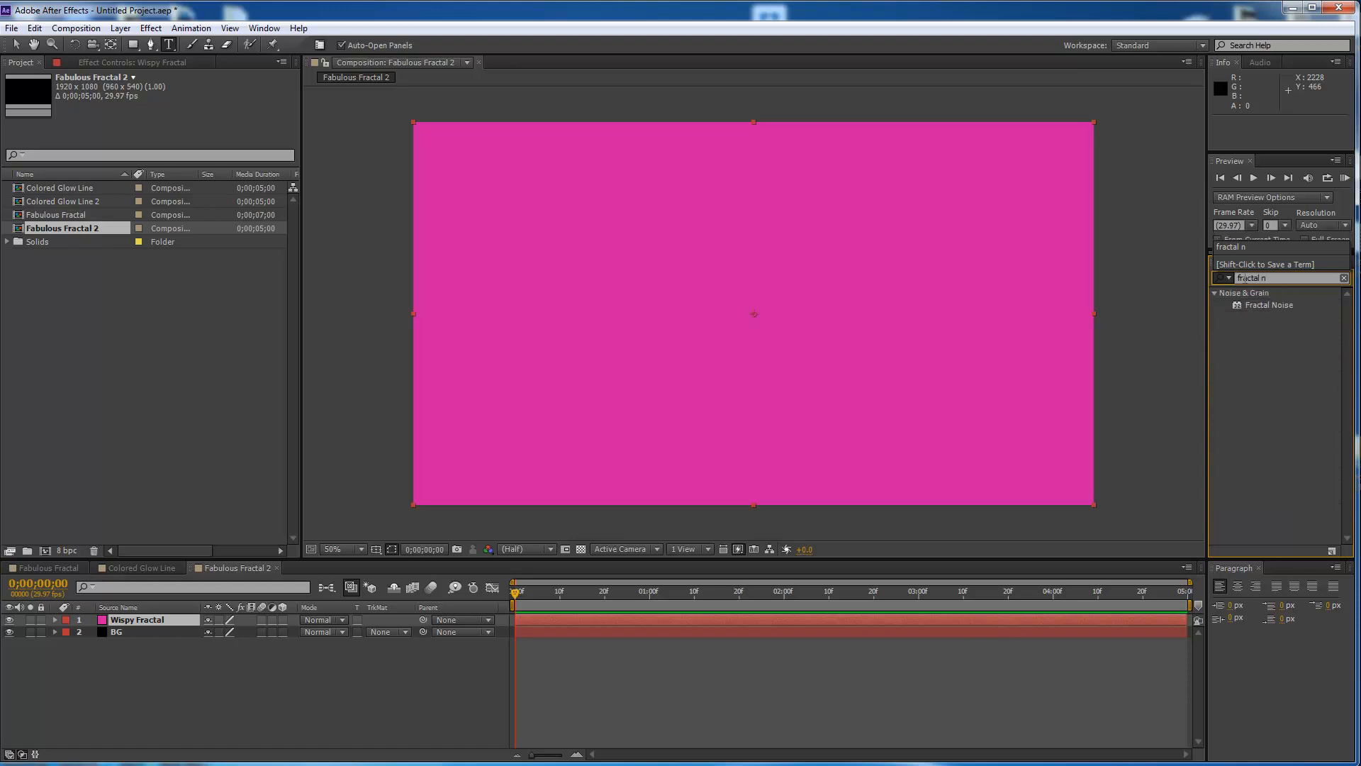
pyautogui.moveTo(1242, 306); pyautogui.dragTo(896, 326)
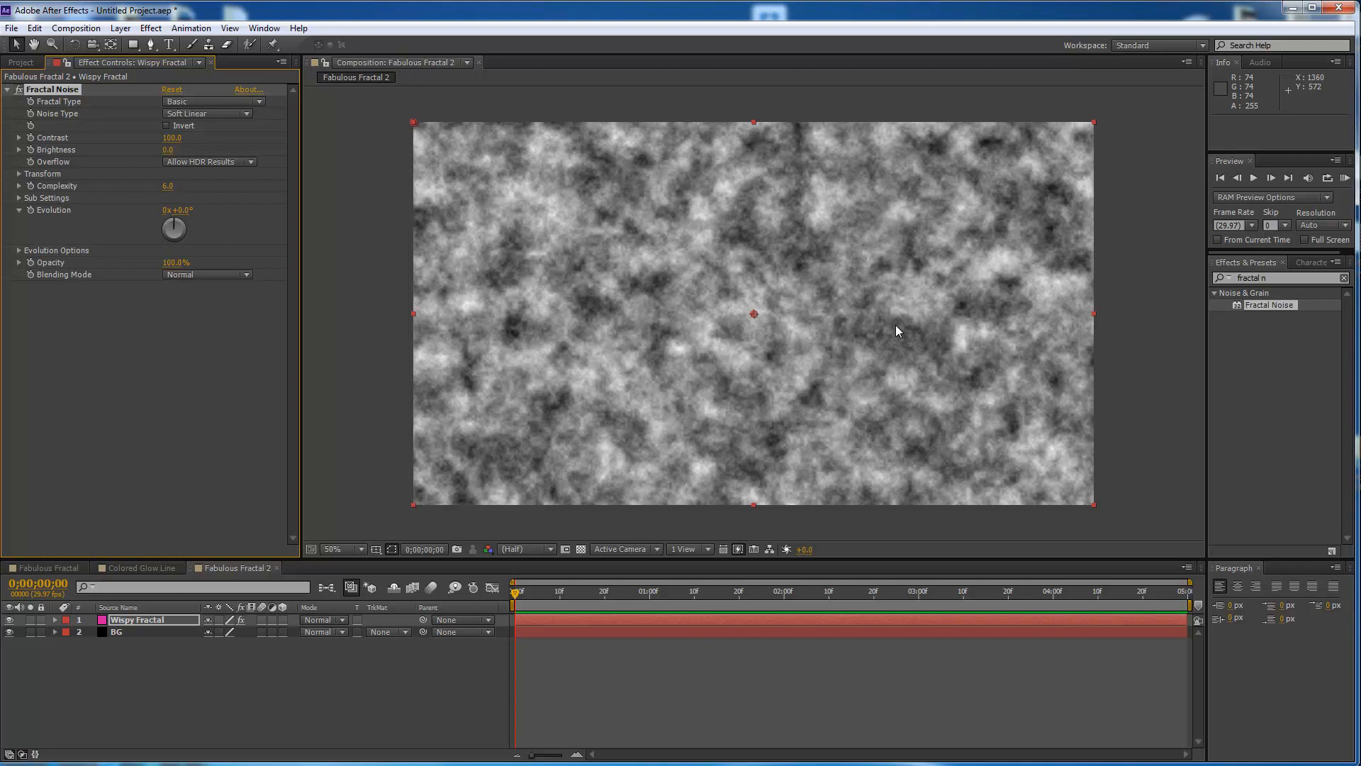
# Turn off uniform scaling in the Fractal Noise transform and set the scale width to 2000 and the scale height to 50
pyautogui.click(18, 175)
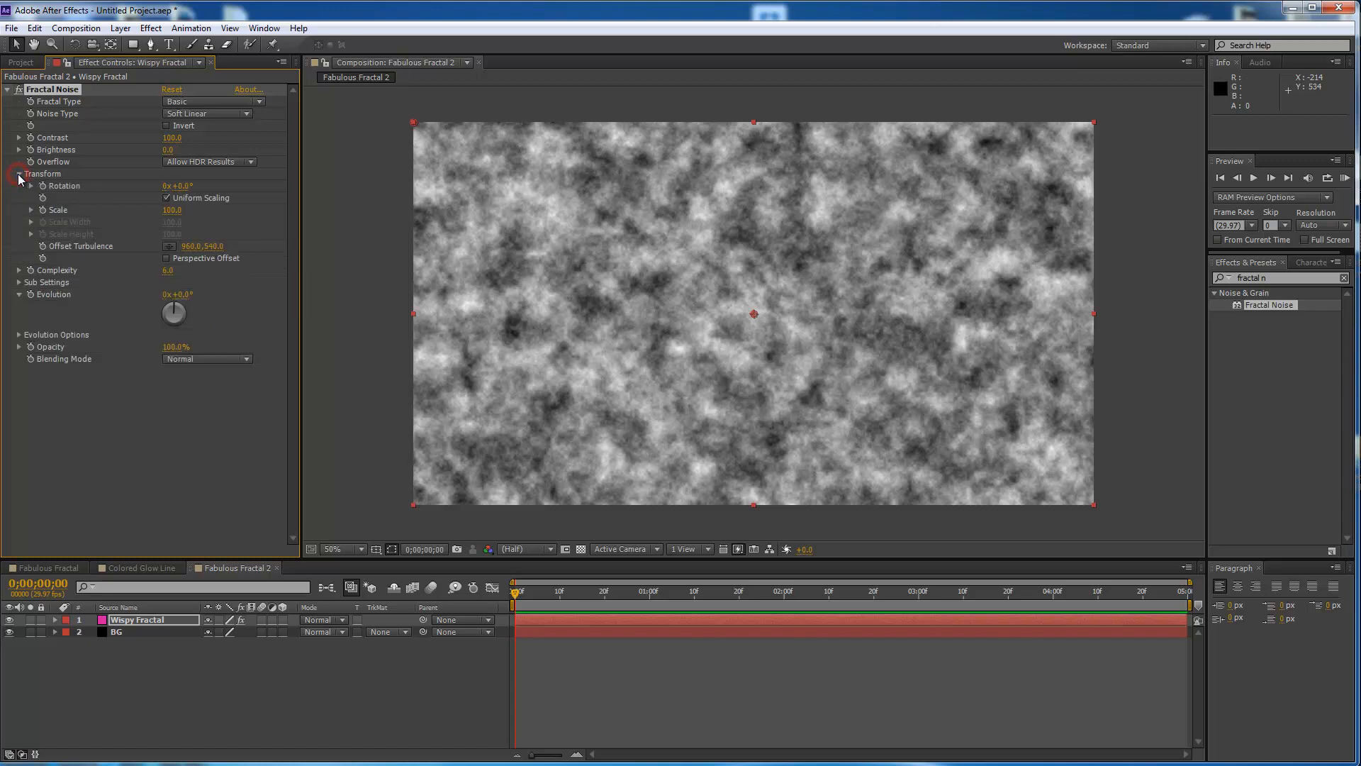
pyautogui.click(166, 198)
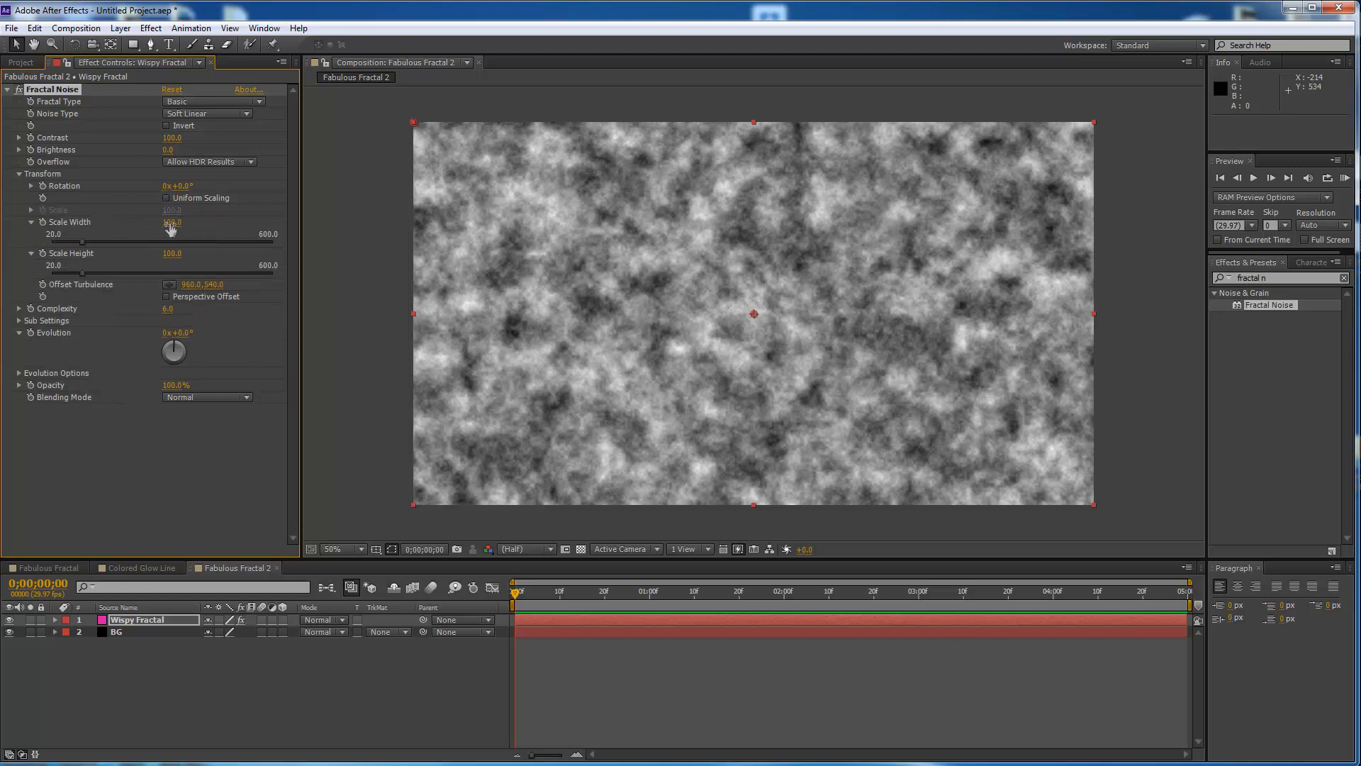
pyautogui.click(171, 224)
pyautogui.write('2000')
pyautogui.press('Return')
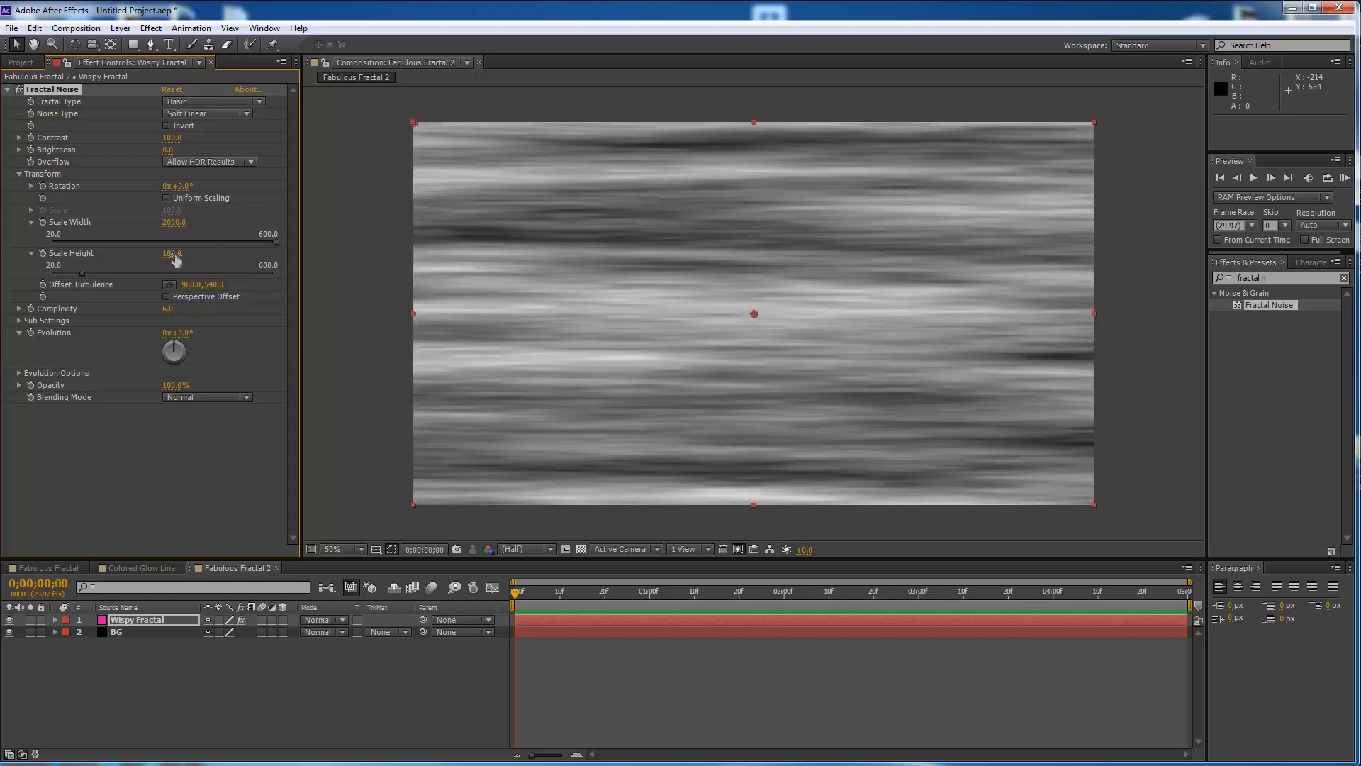
pyautogui.click(174, 255)
pyautogui.write('50')
pyautogui.press('Return')
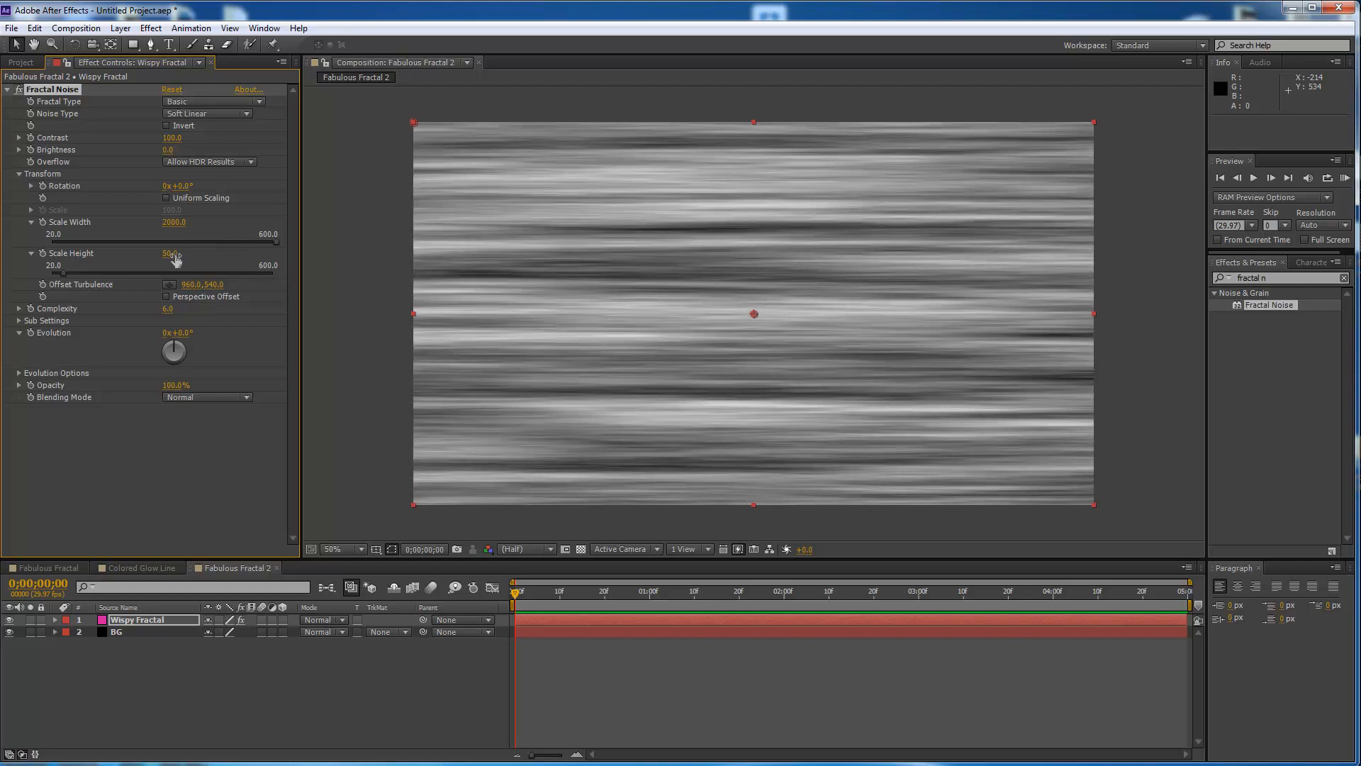
# Keyframe the Fractal Noise evolution from 0 at the first frame to 2 revolutions at the last frame
pyautogui.click(515, 593)
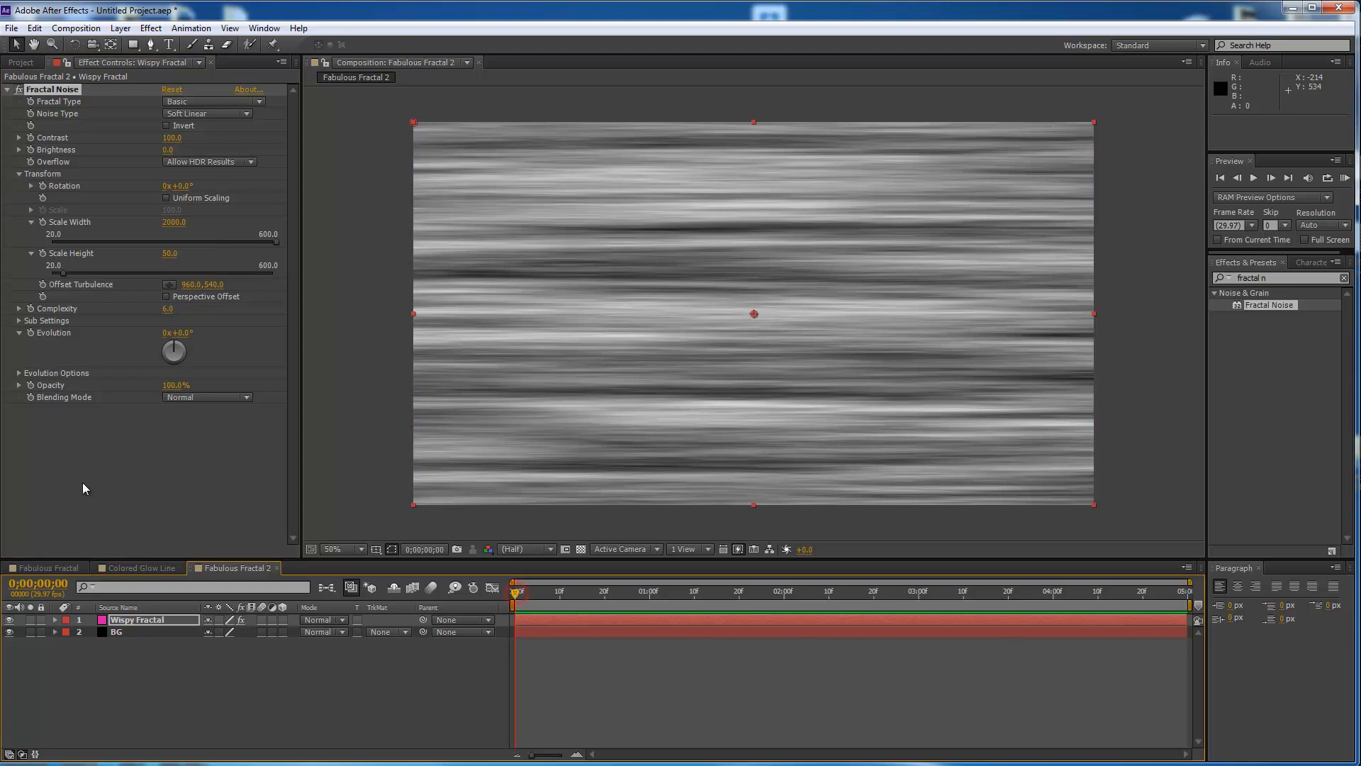
pyautogui.click(30, 332)
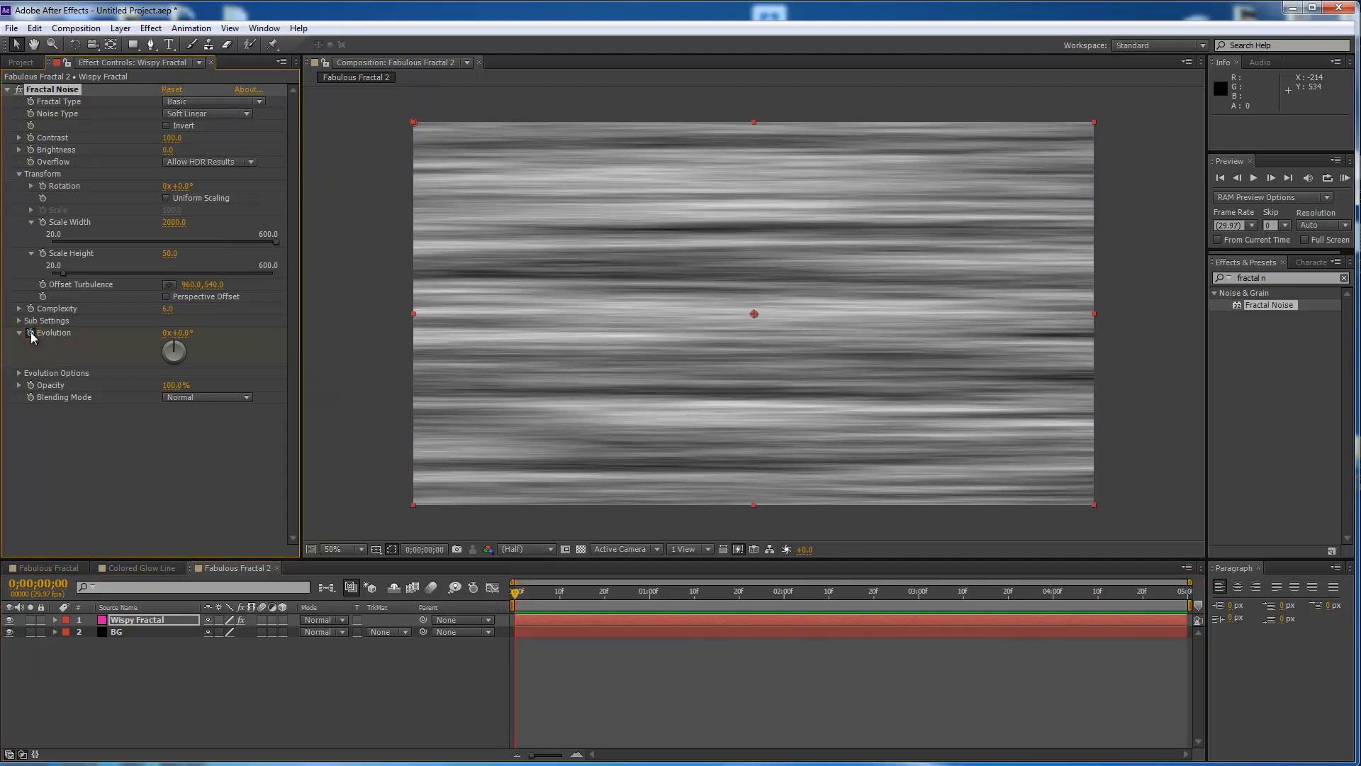
pyautogui.press('End')
pyautogui.click(166, 333)
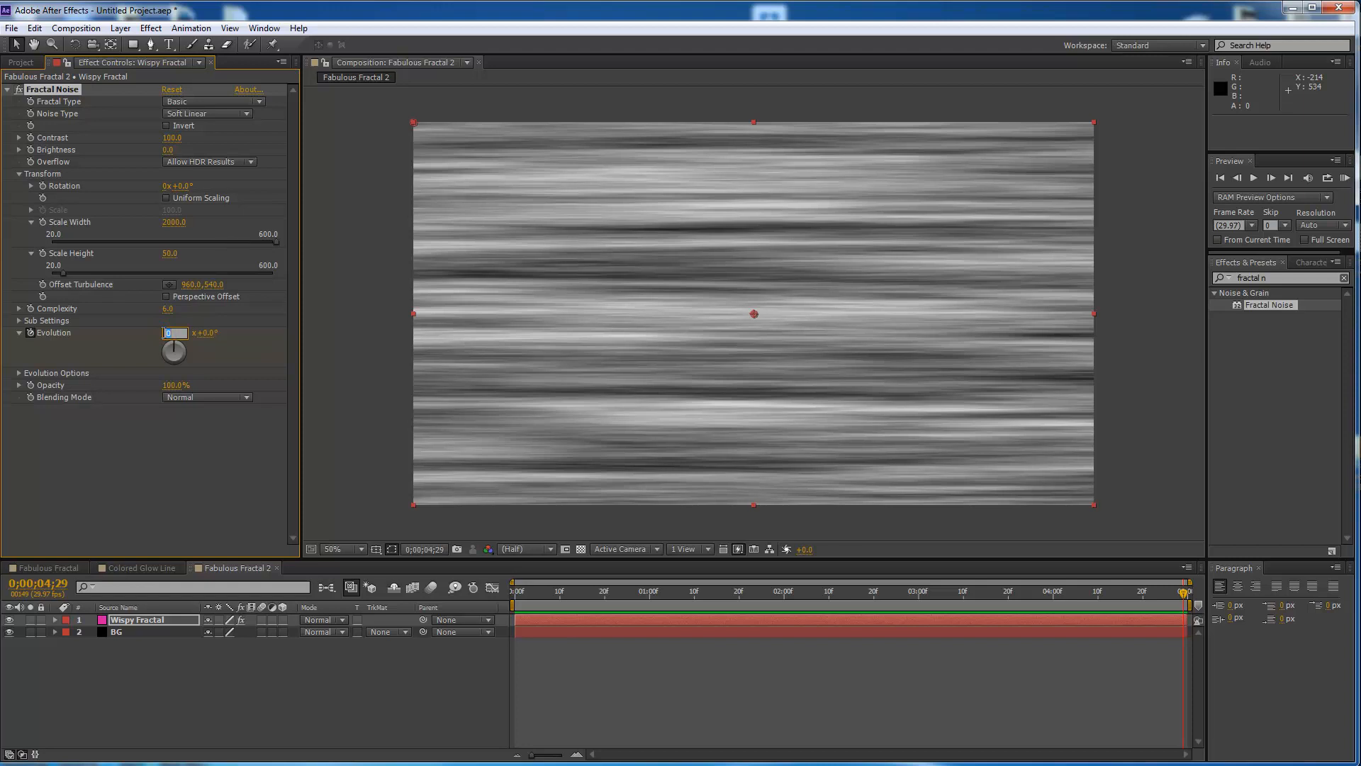
pyautogui.write('2')
pyautogui.press('Return')
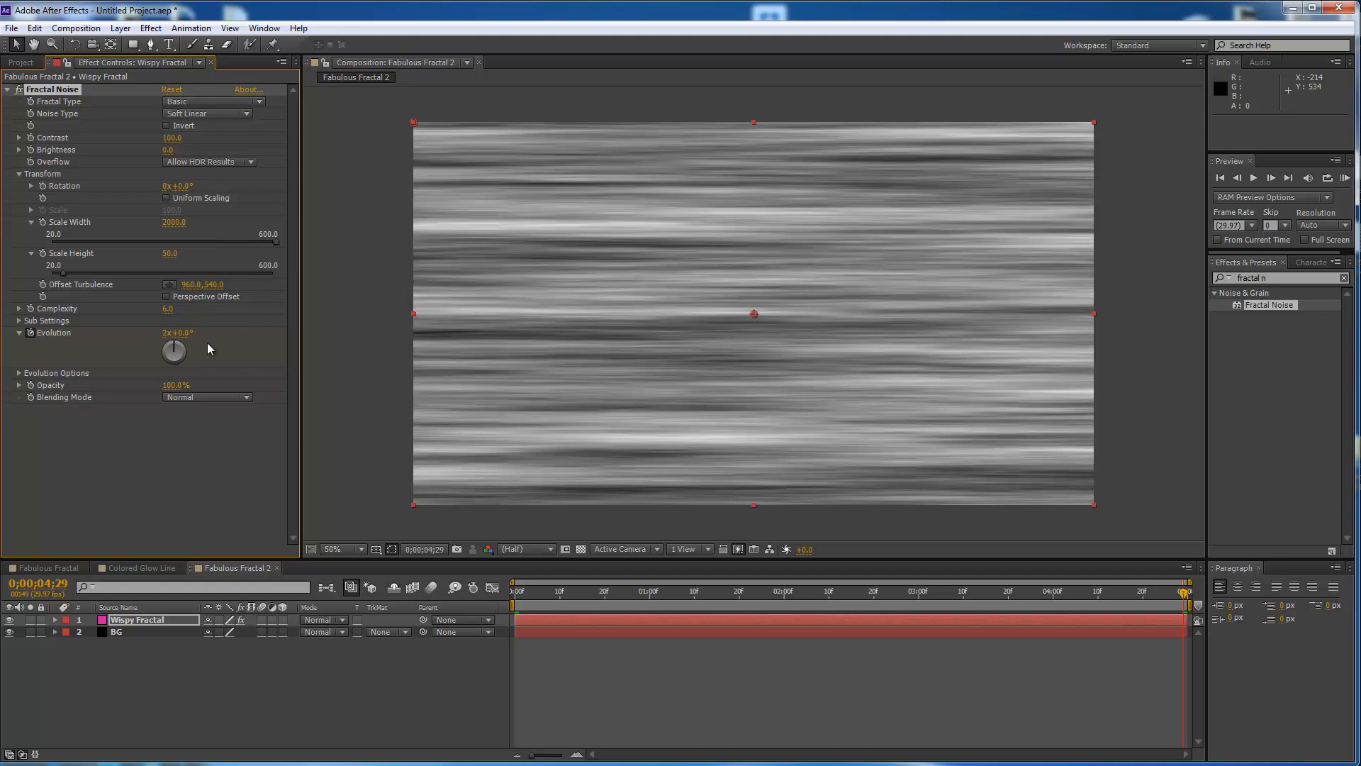
# Draw a closed four-point diamond mask with the Pen tool across the middle of the Wispy Fractal layer, its long point facing left
pyautogui.click(151, 46)
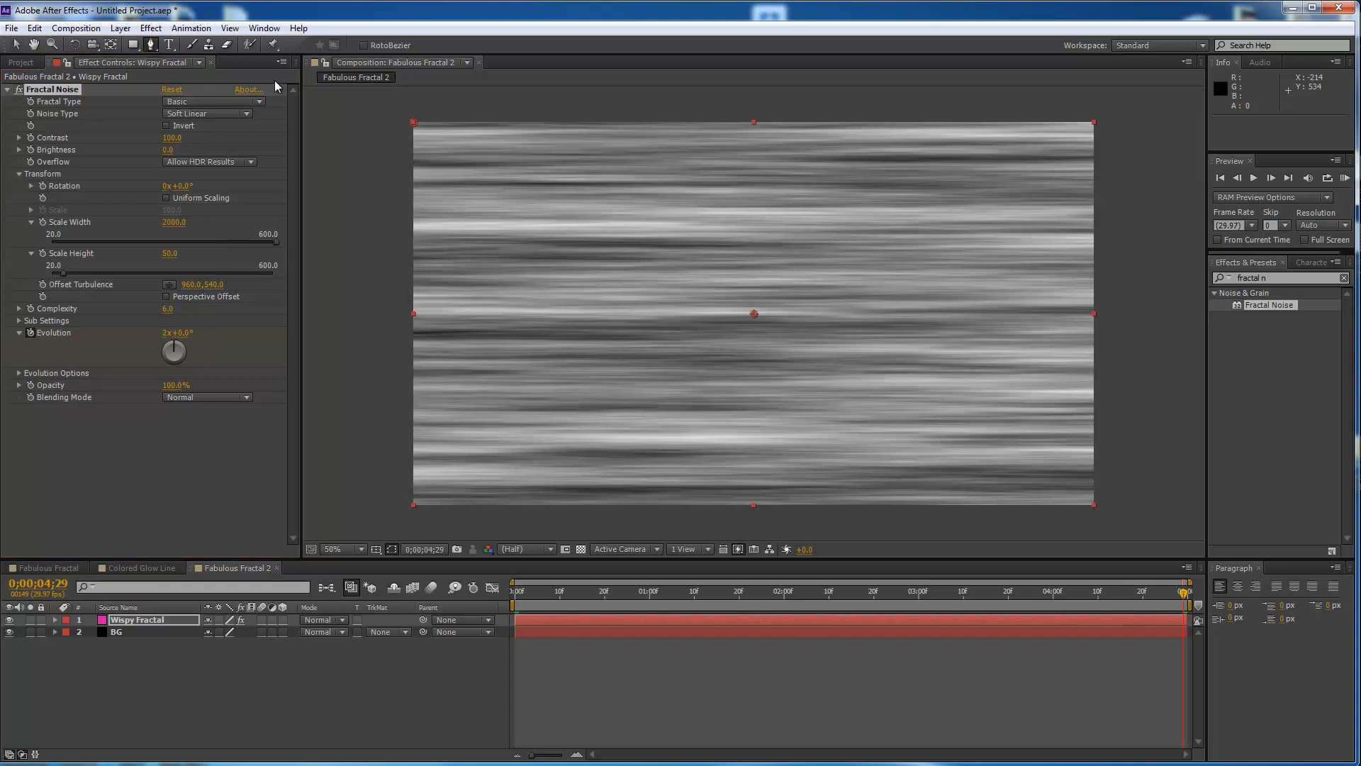
pyautogui.click(364, 46)
pyautogui.click(363, 46)
pyautogui.click(536, 323)
pyautogui.click(789, 251)
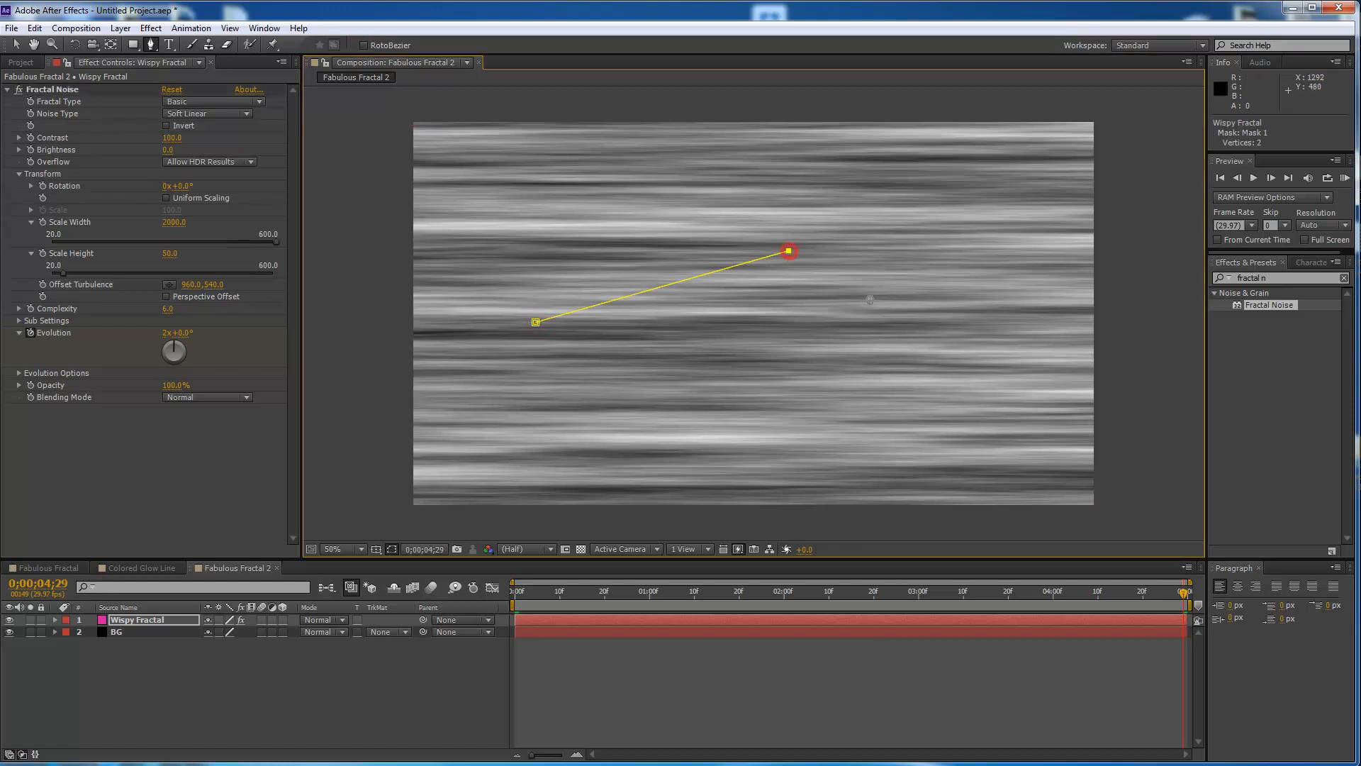
pyautogui.click(895, 318)
pyautogui.click(784, 390)
pyautogui.click(535, 323)
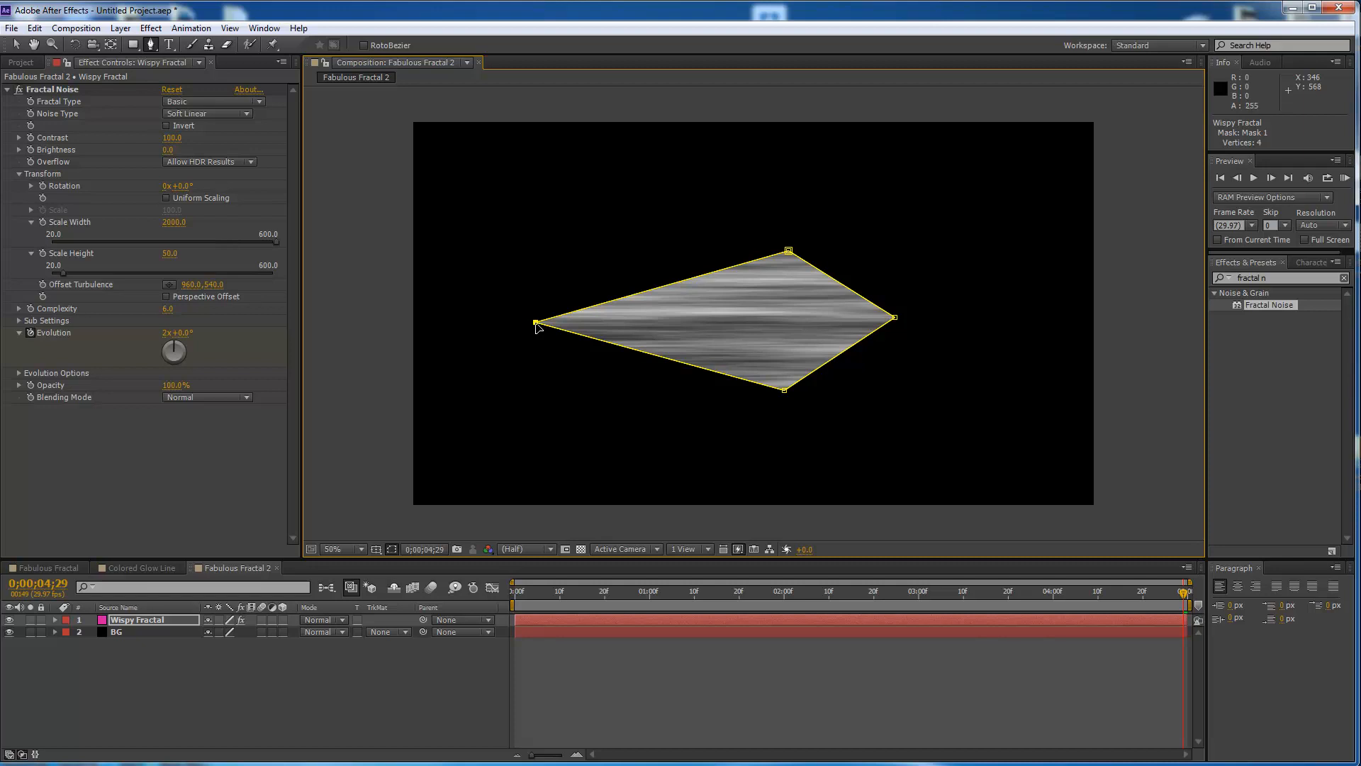
# Unlink the mask feather proportions on the Wispy Fractal mask and set only the horizontal feather to 162 pixels
pyautogui.press('m')
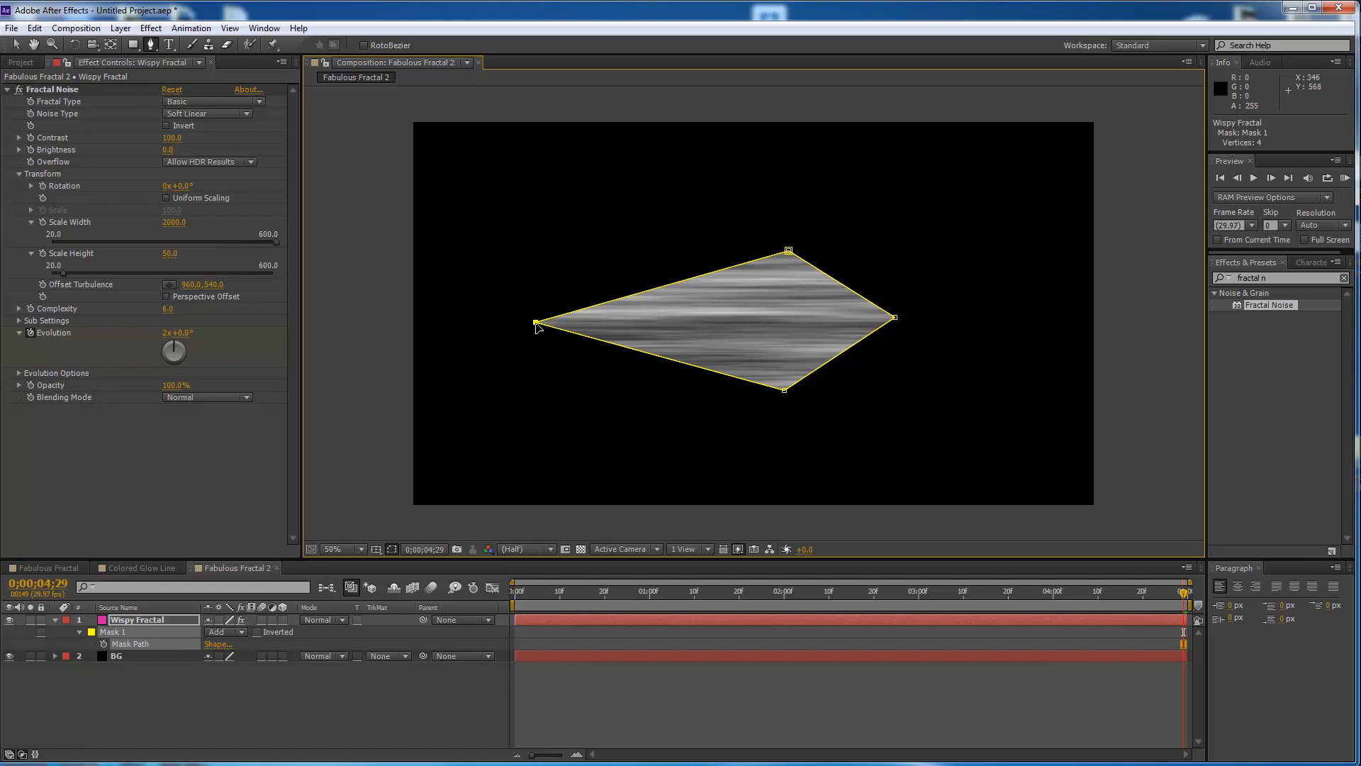
pyautogui.press('f')
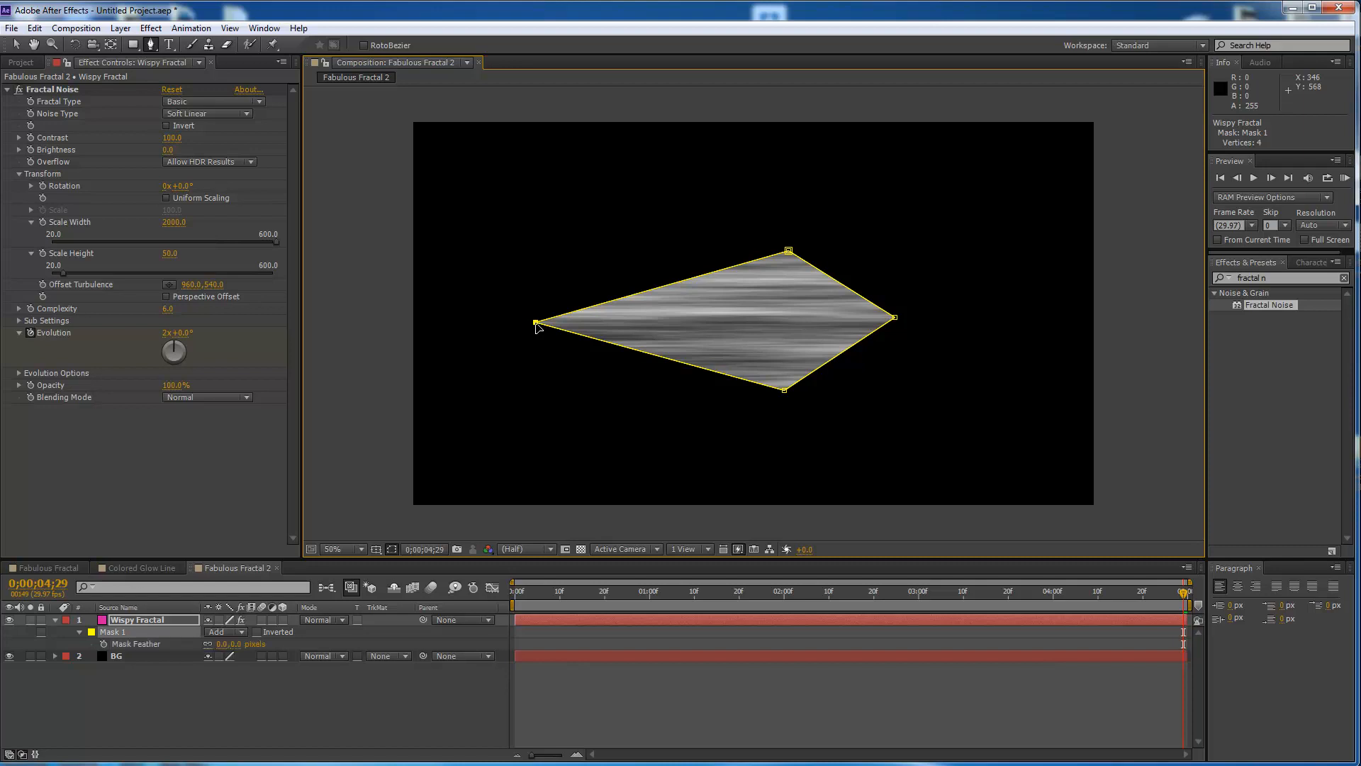
pyautogui.click(206, 644)
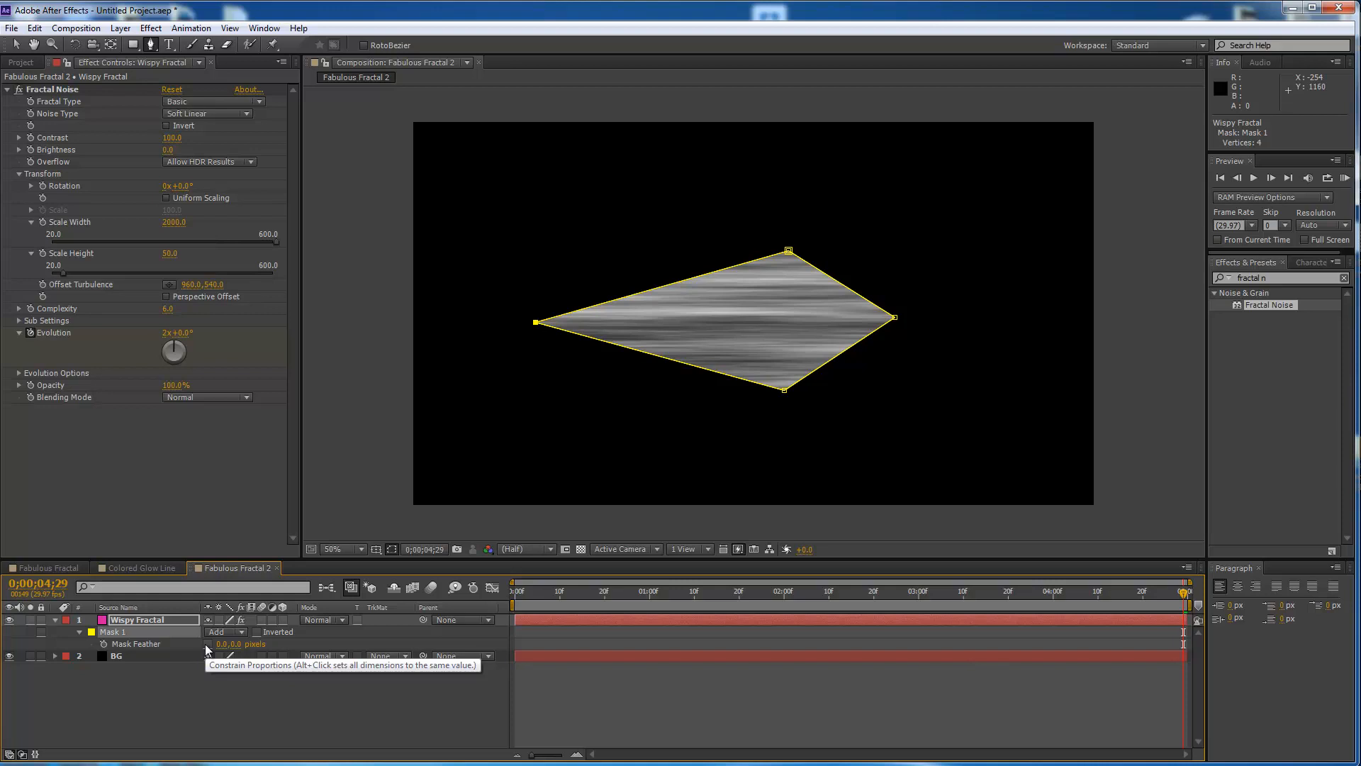
pyautogui.moveTo(222, 644); pyautogui.dragTo(341, 650)
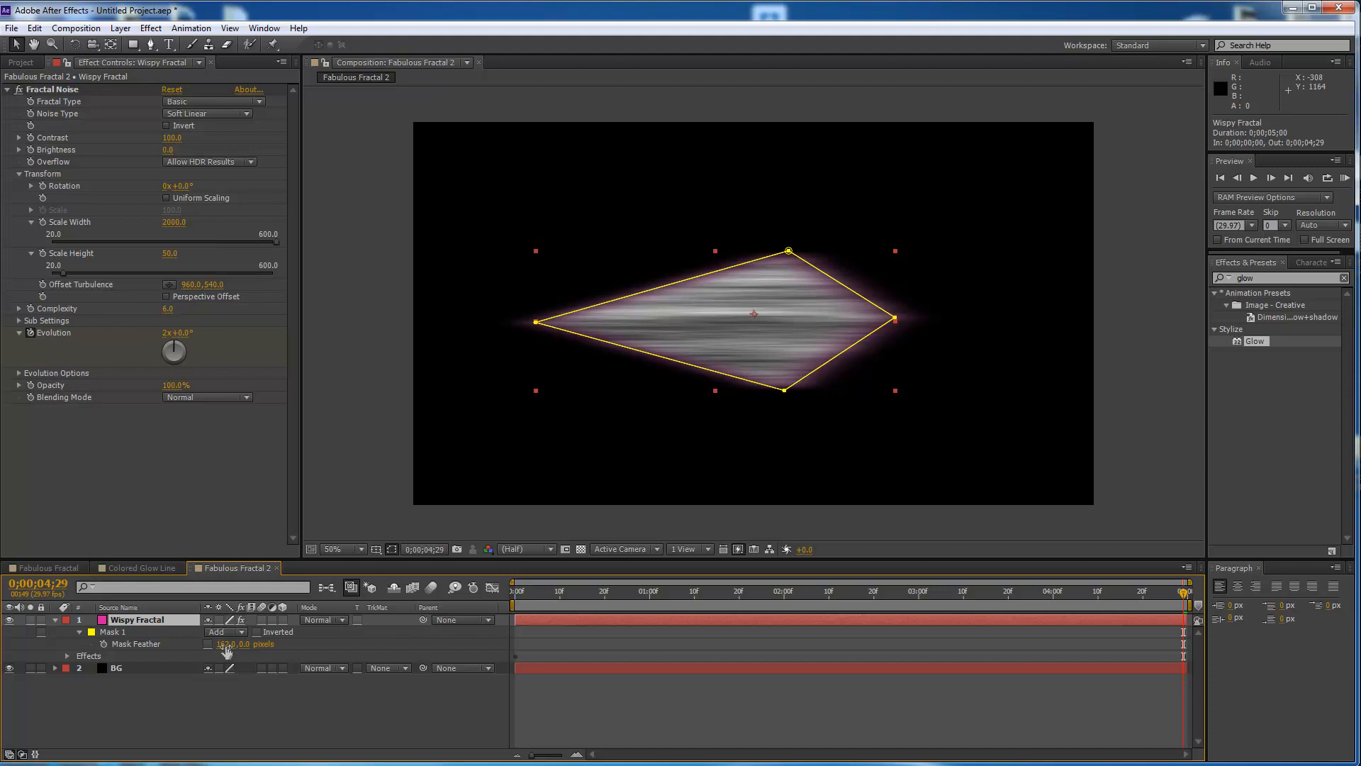
# Add a new adjustment layer above the Wispy Fractal layer and collapse the Wispy Fractal layer's properties
pyautogui.click(119, 28)
pyautogui.moveTo(239, 51)
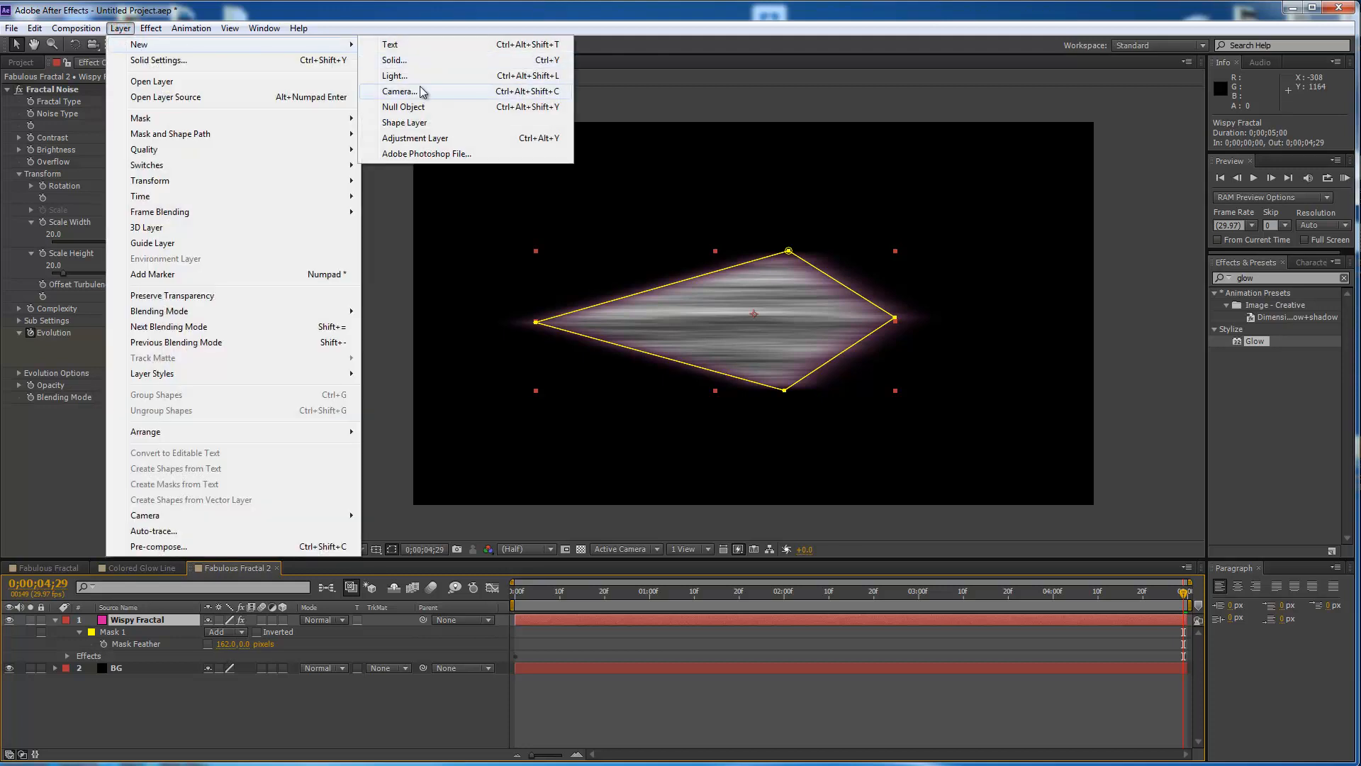
pyautogui.click(433, 140)
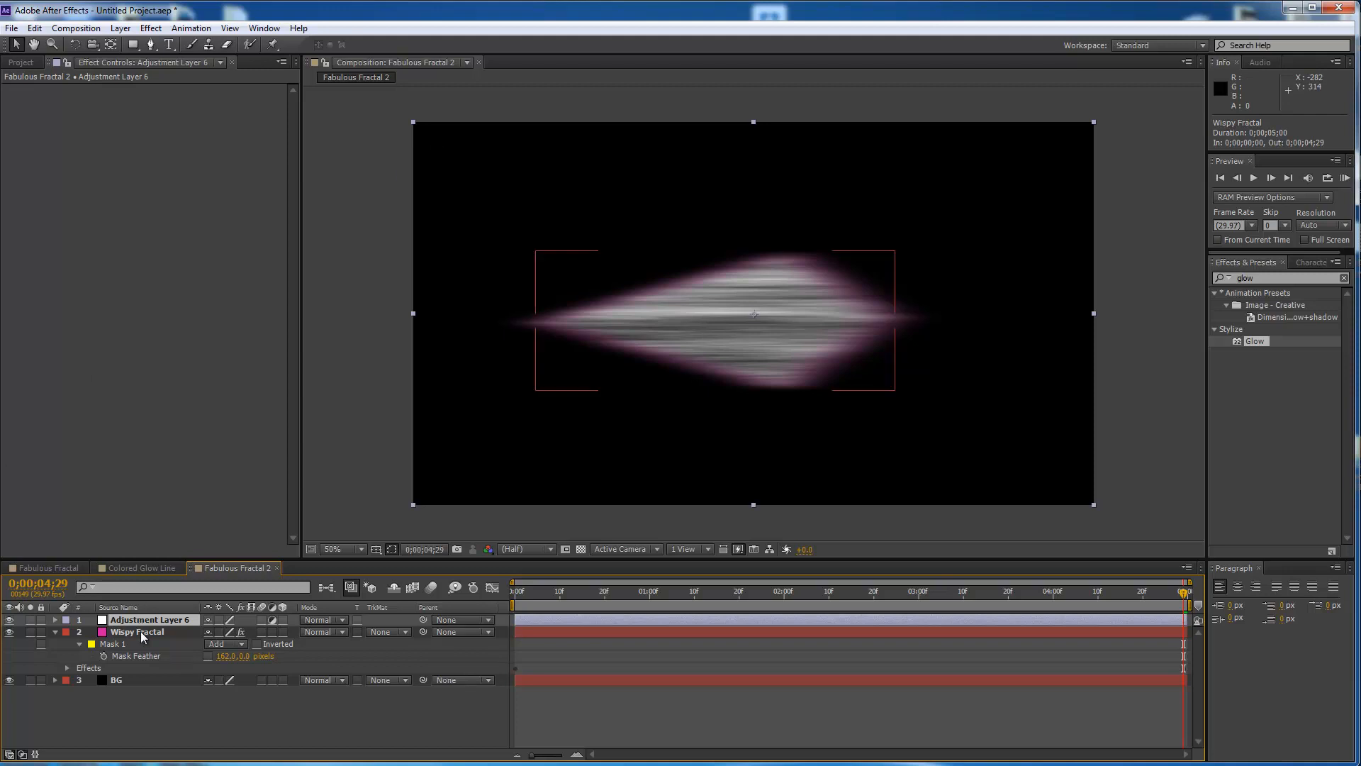
pyautogui.click(55, 631)
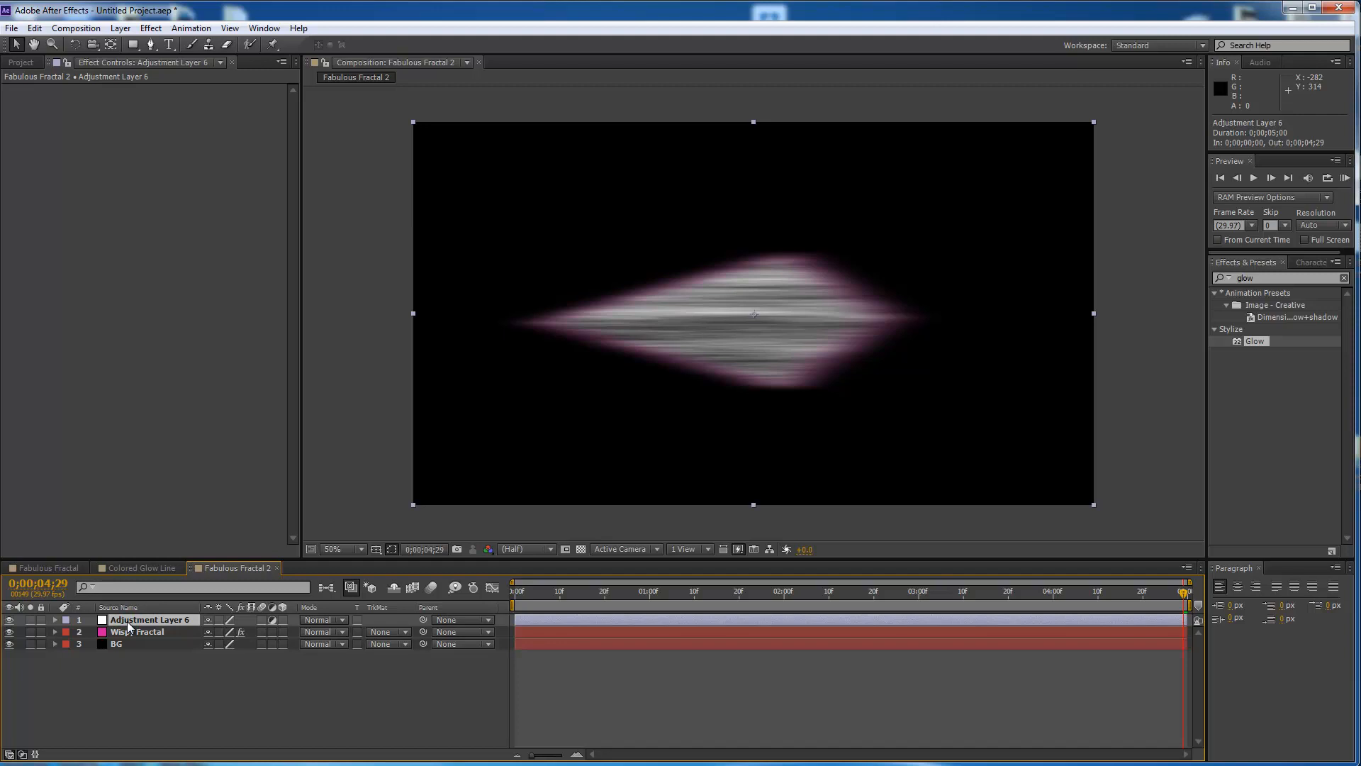
# Find the Bezier Warp effect and apply it to the adjustment layer
pyautogui.click(1266, 278)
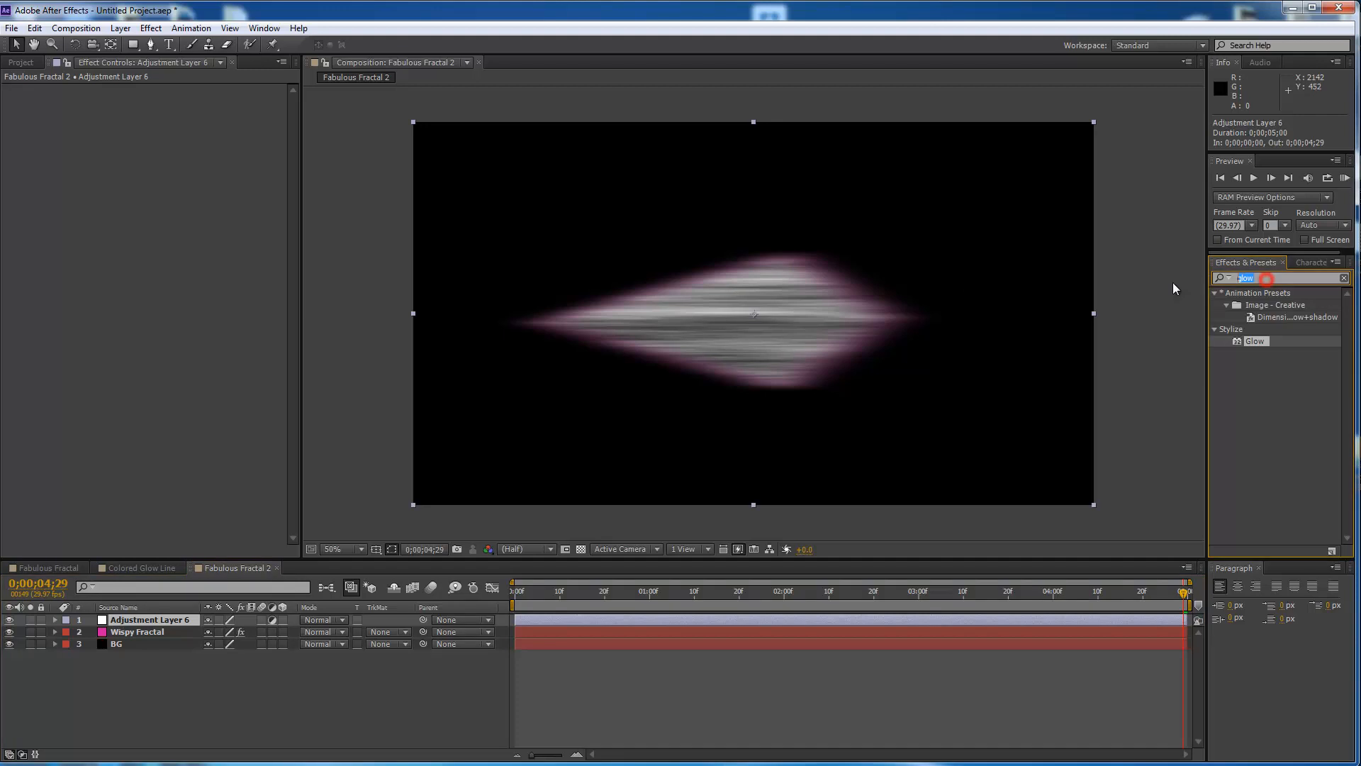
pyautogui.write('bezier')
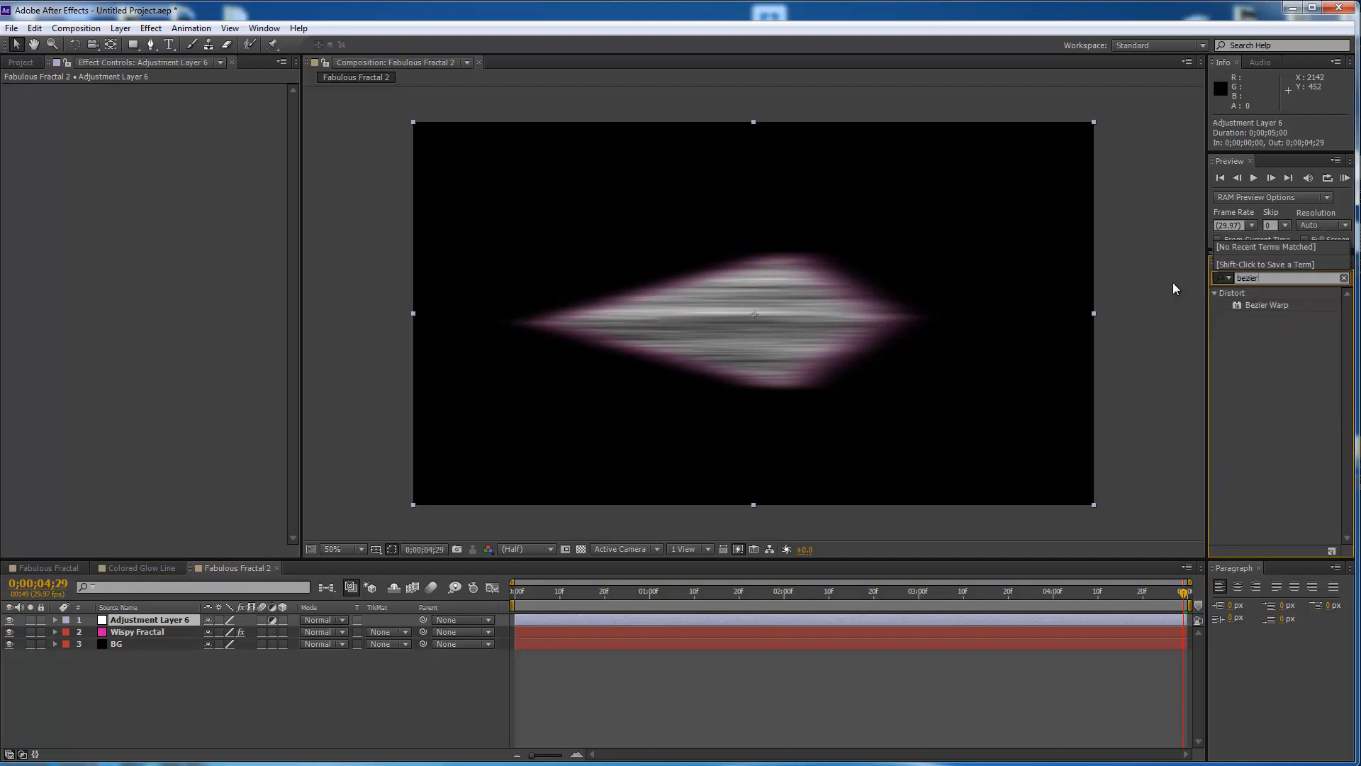
pyautogui.doubleClick(1240, 305)
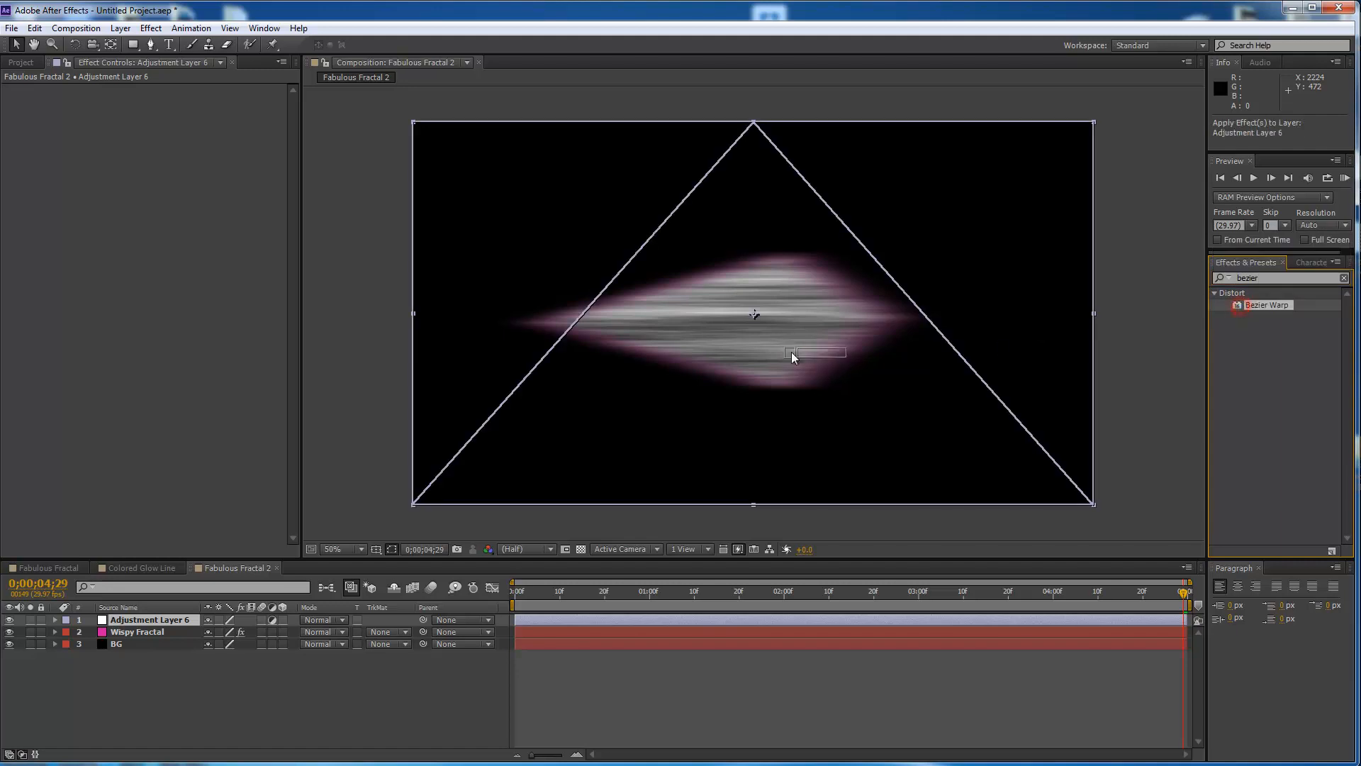
pyautogui.moveTo(730, 329); pyautogui.dragTo(730, 329)
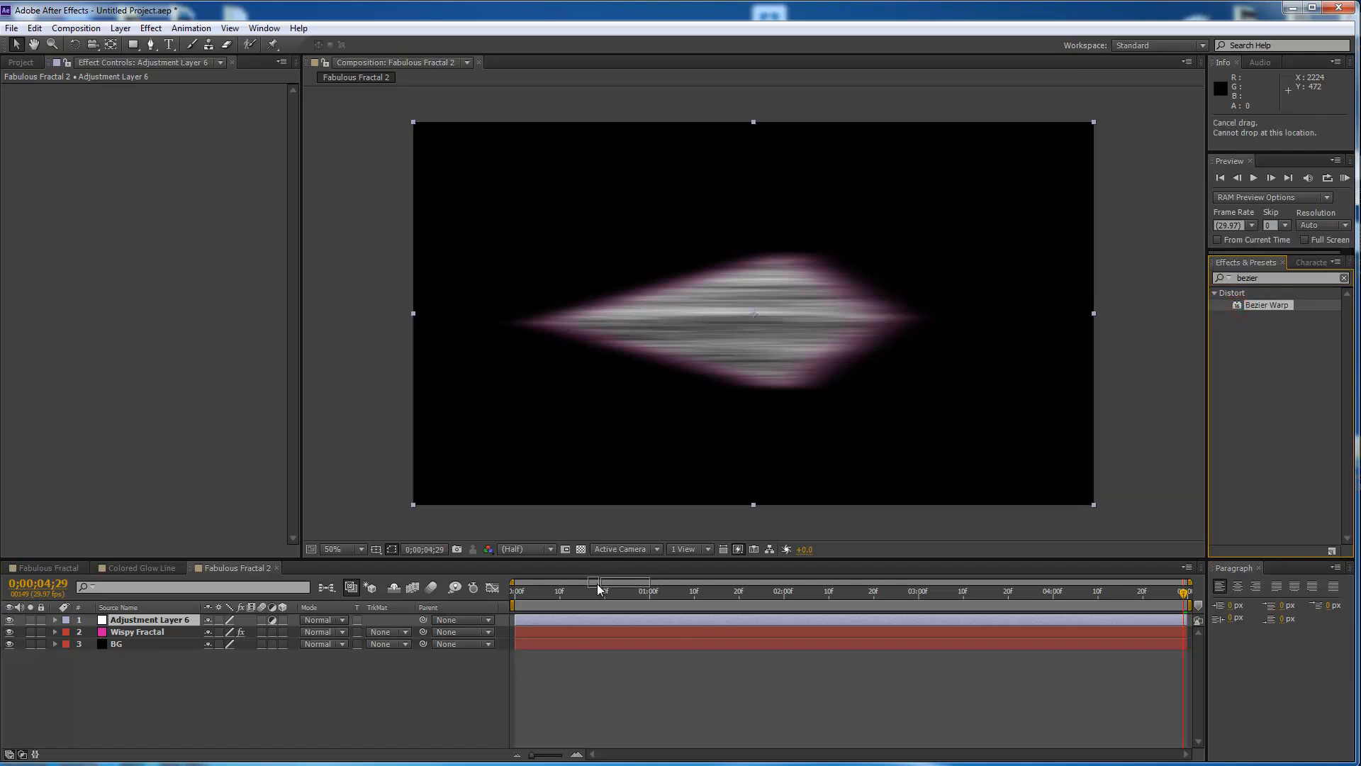
pyautogui.click(586, 622)
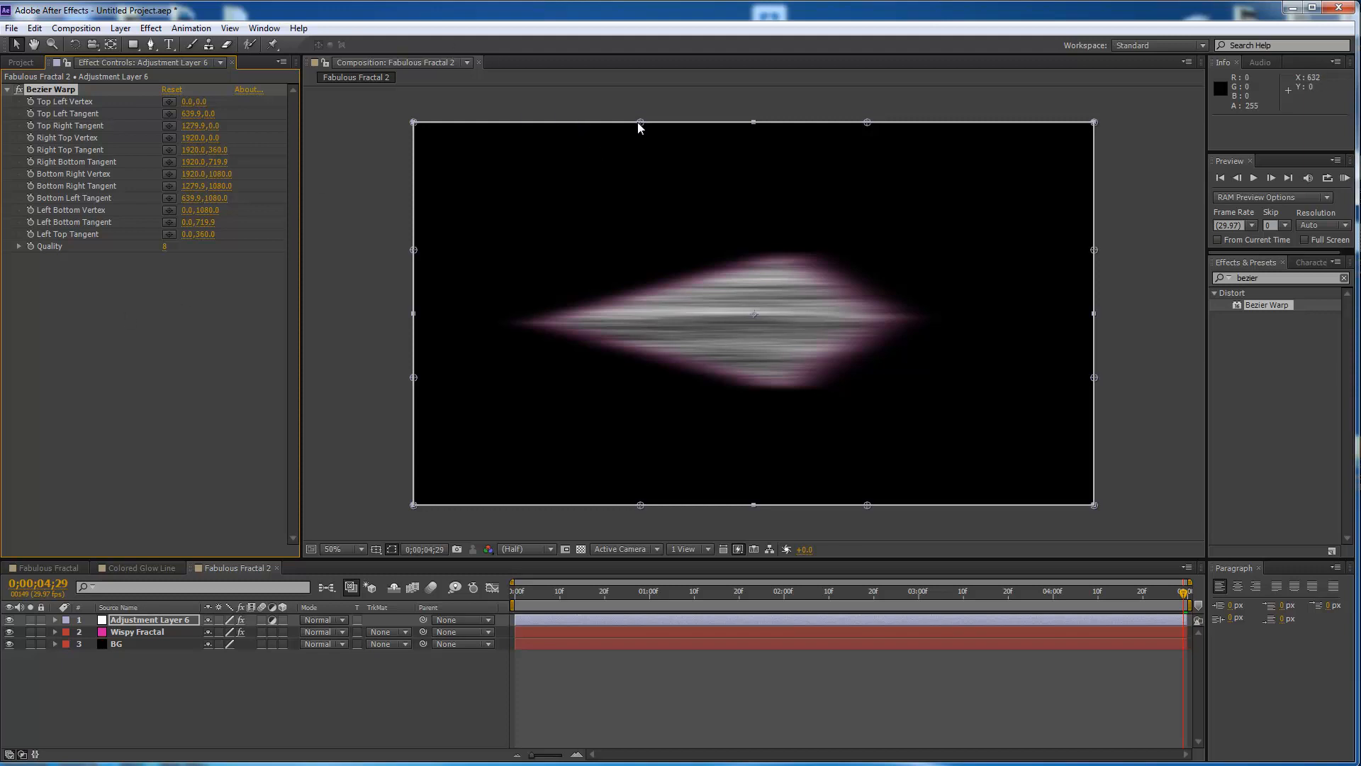
# Bend the warp's upper and lower edges into S-curves by raising both left-hand tangents and lowering both right-hand tangents
pyautogui.press(',')
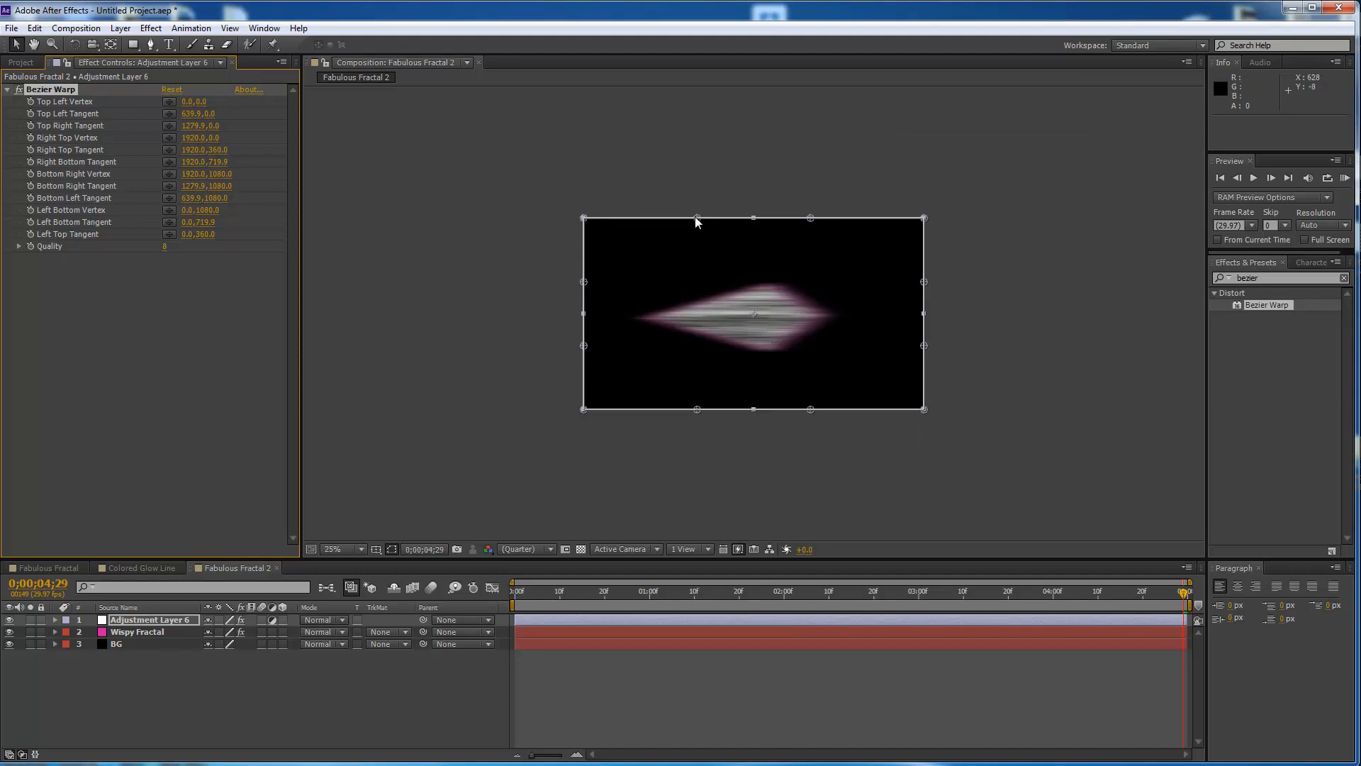
pyautogui.moveTo(695, 217); pyautogui.dragTo(742, 107)
pyautogui.moveTo(696, 409); pyautogui.dragTo(730, 270)
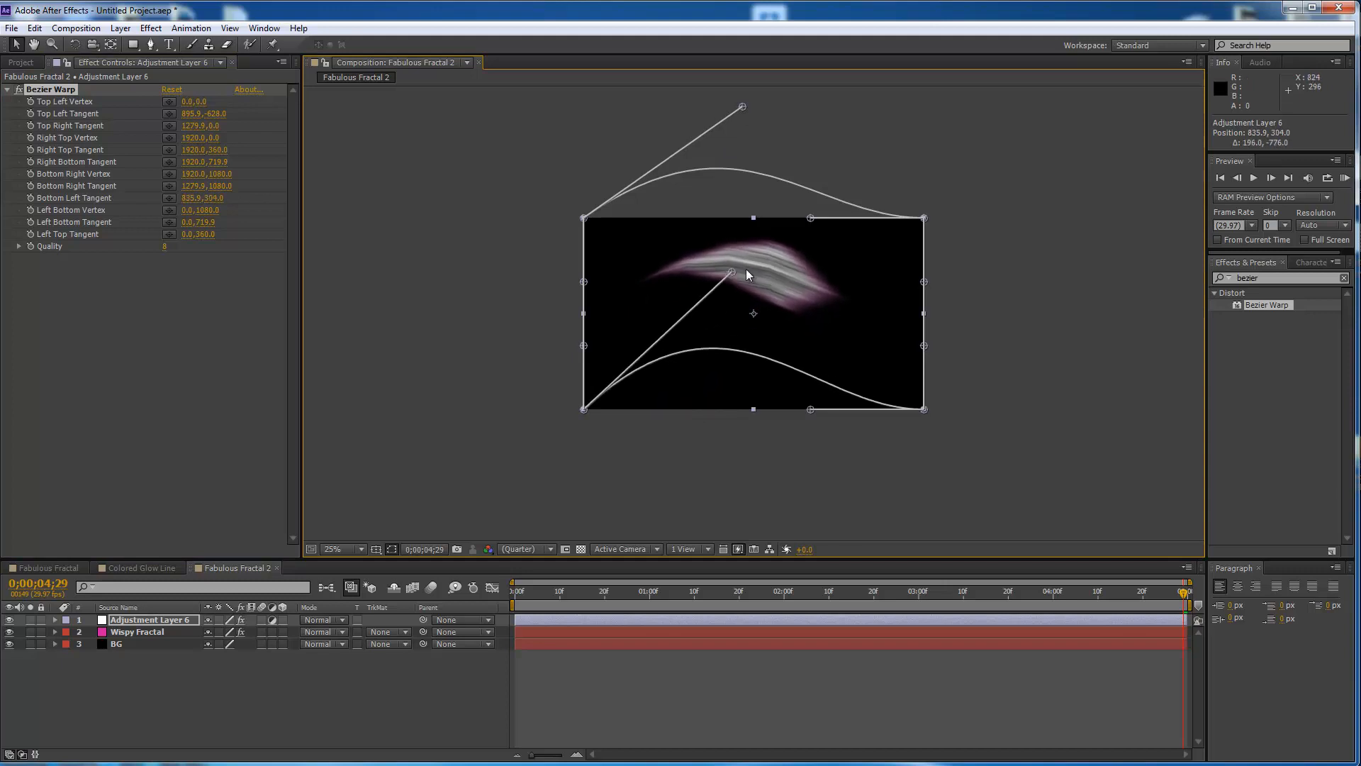
pyautogui.moveTo(810, 219); pyautogui.dragTo(814, 295)
pyautogui.moveTo(807, 410); pyautogui.dragTo(803, 461)
pyautogui.moveTo(814, 293); pyautogui.dragTo(802, 313)
# Bow the warp's sides outward, with right tangents at about 2620, 568 and 2260, 788 and left tangents at about -624, 648 and -216, 1332
pyautogui.moveTo(925, 282); pyautogui.dragTo(1047, 320)
pyautogui.moveTo(935, 356); pyautogui.dragTo(985, 356)
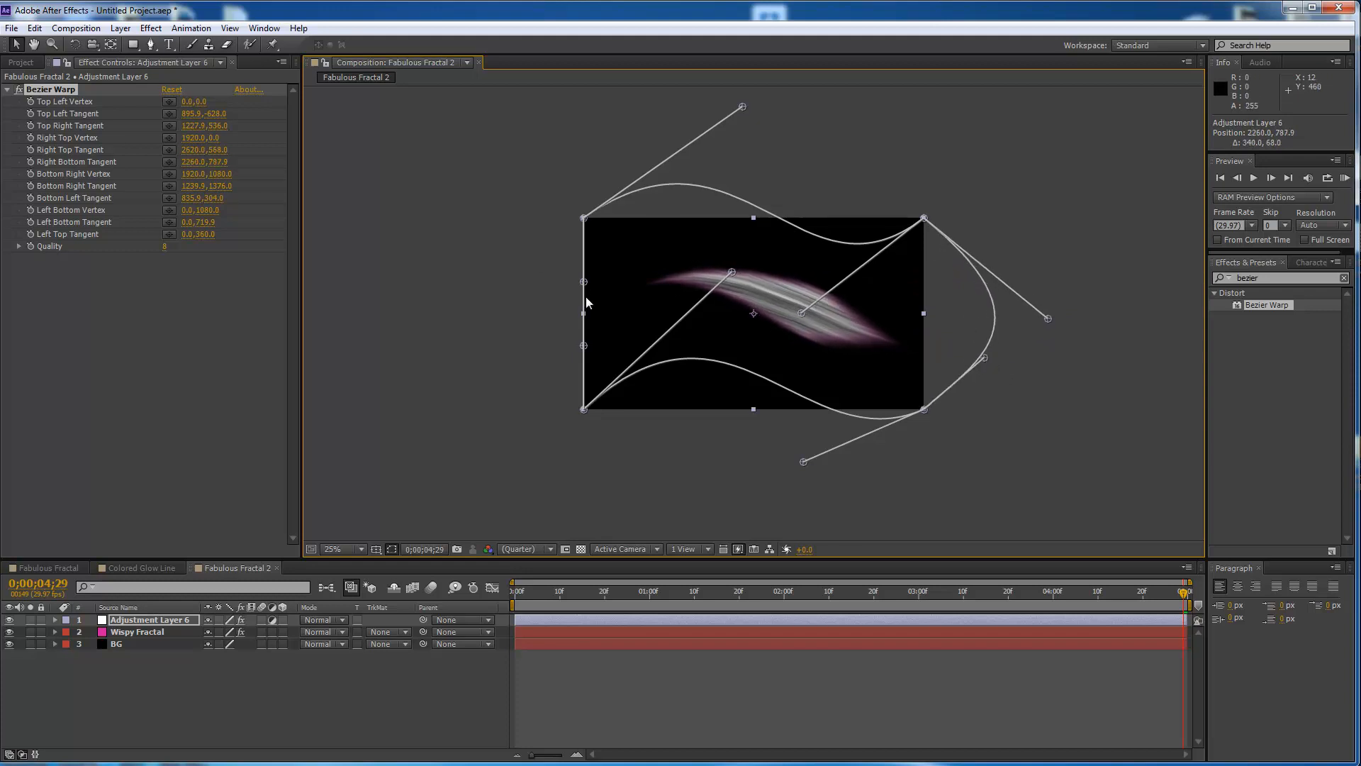
pyautogui.moveTo(582, 280); pyautogui.dragTo(473, 332)
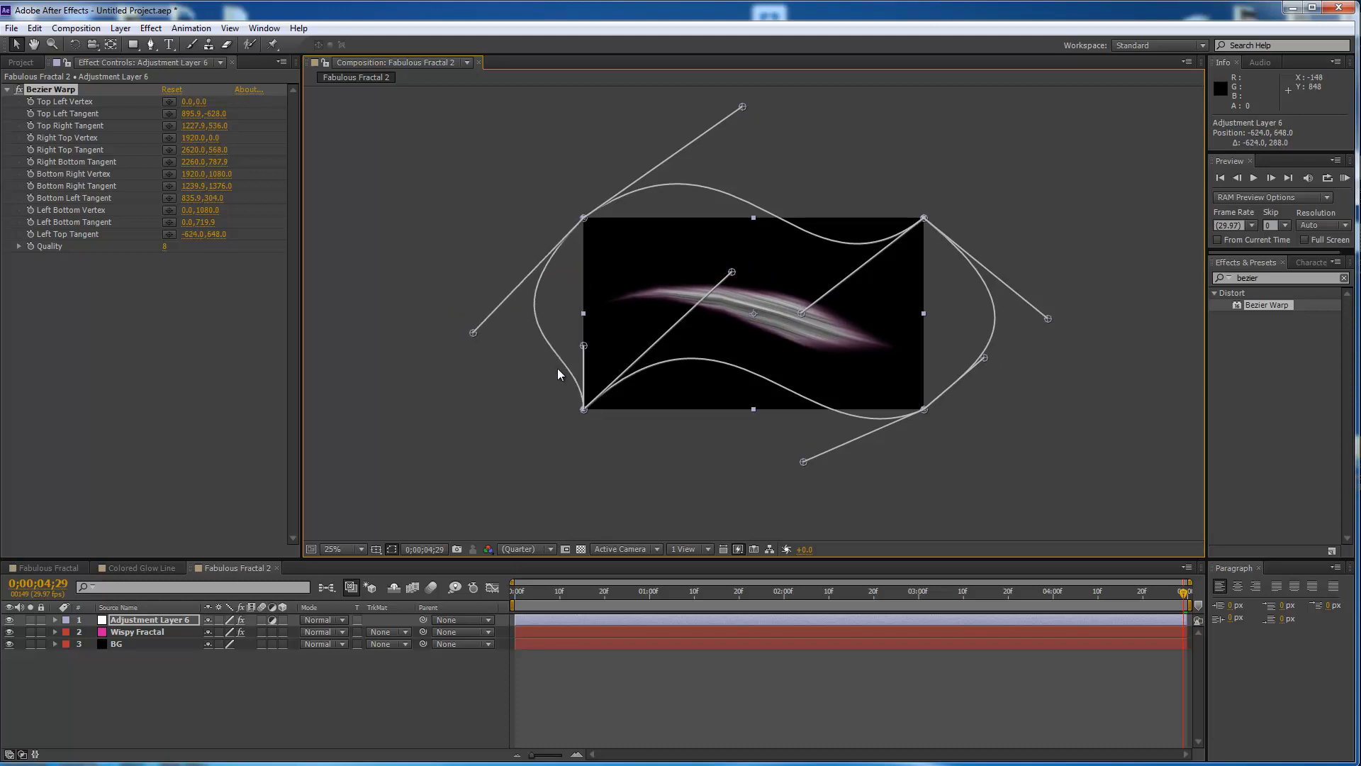
pyautogui.moveTo(584, 348); pyautogui.dragTo(544, 456)
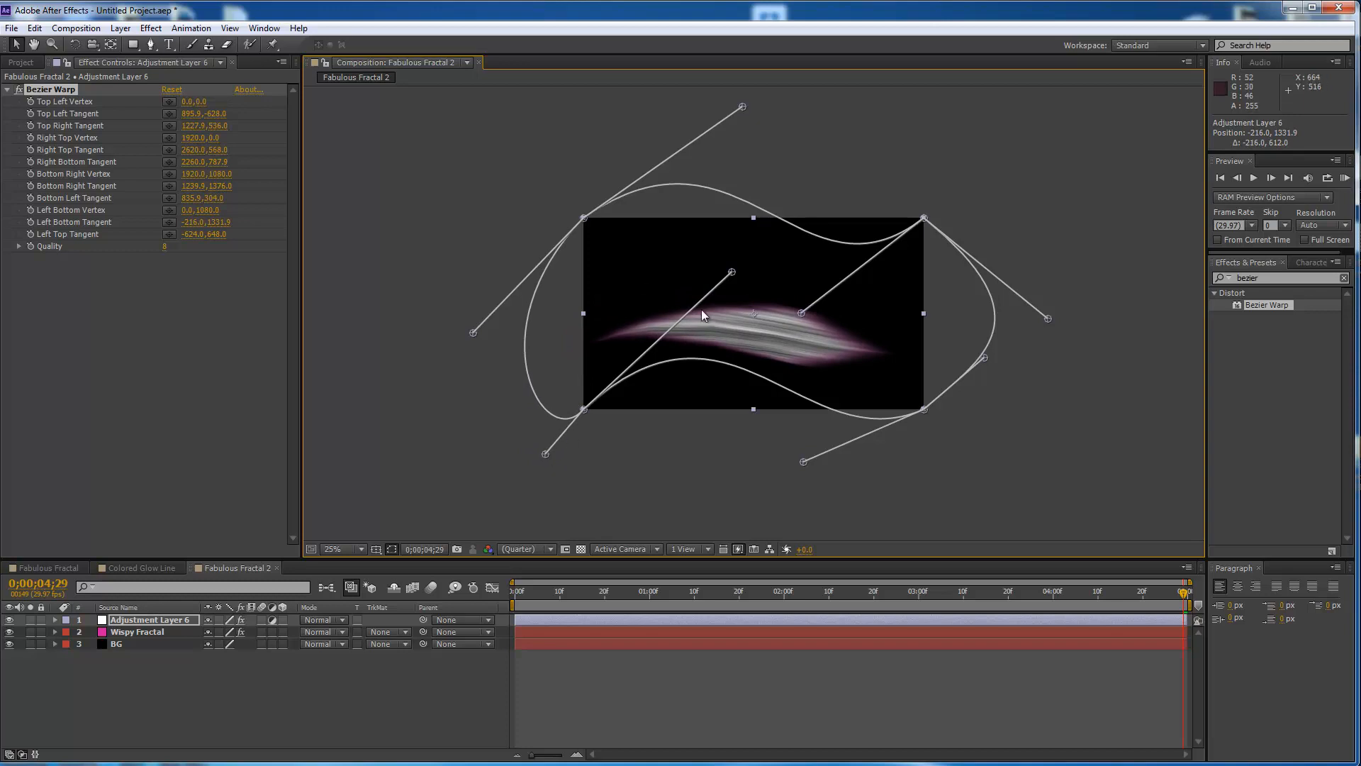
# Strengthen the streak's arch by moving the top left tangent to about 1268, -1052, bottom left to 1016, 20 and top right to 996, 712
pyautogui.moveTo(732, 272); pyautogui.dragTo(760, 219)
pyautogui.moveTo(745, 105); pyautogui.dragTo(808, 36)
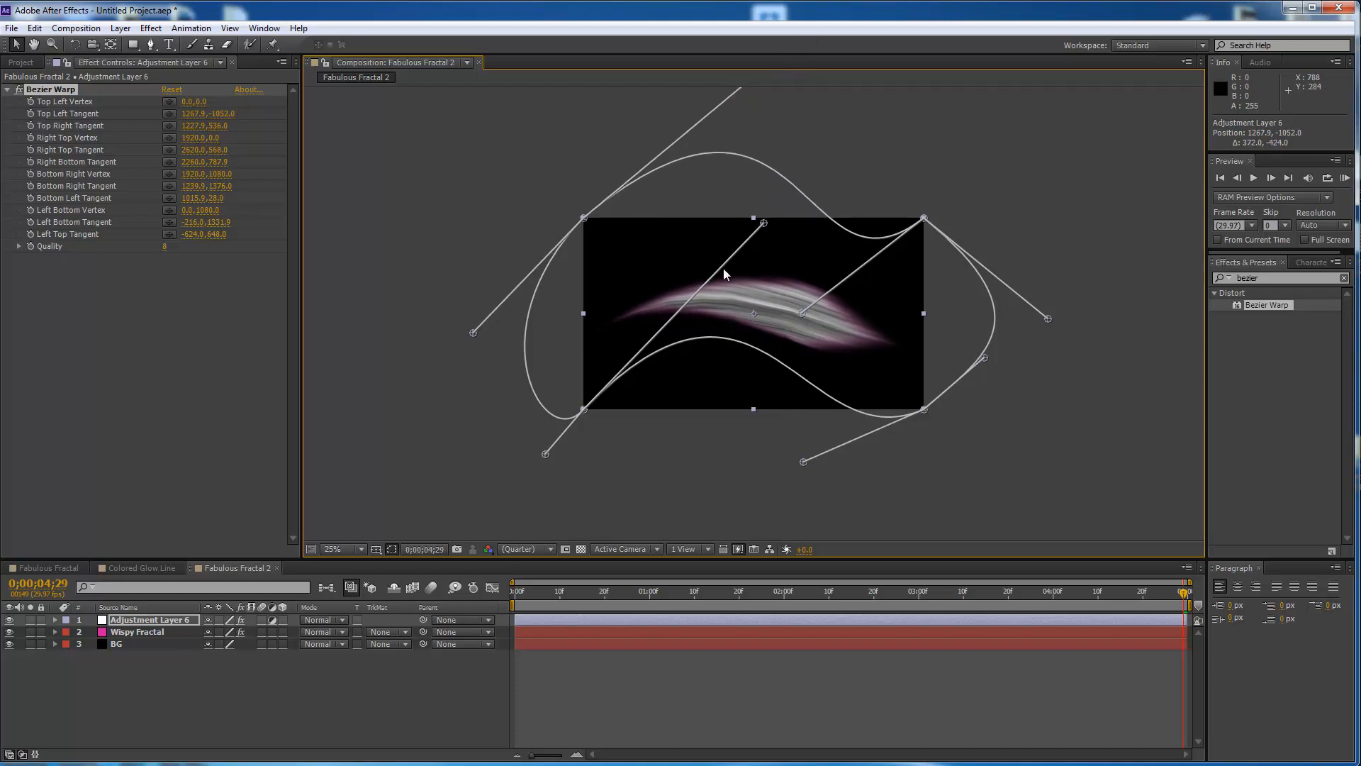
pyautogui.moveTo(799, 312); pyautogui.dragTo(757, 348)
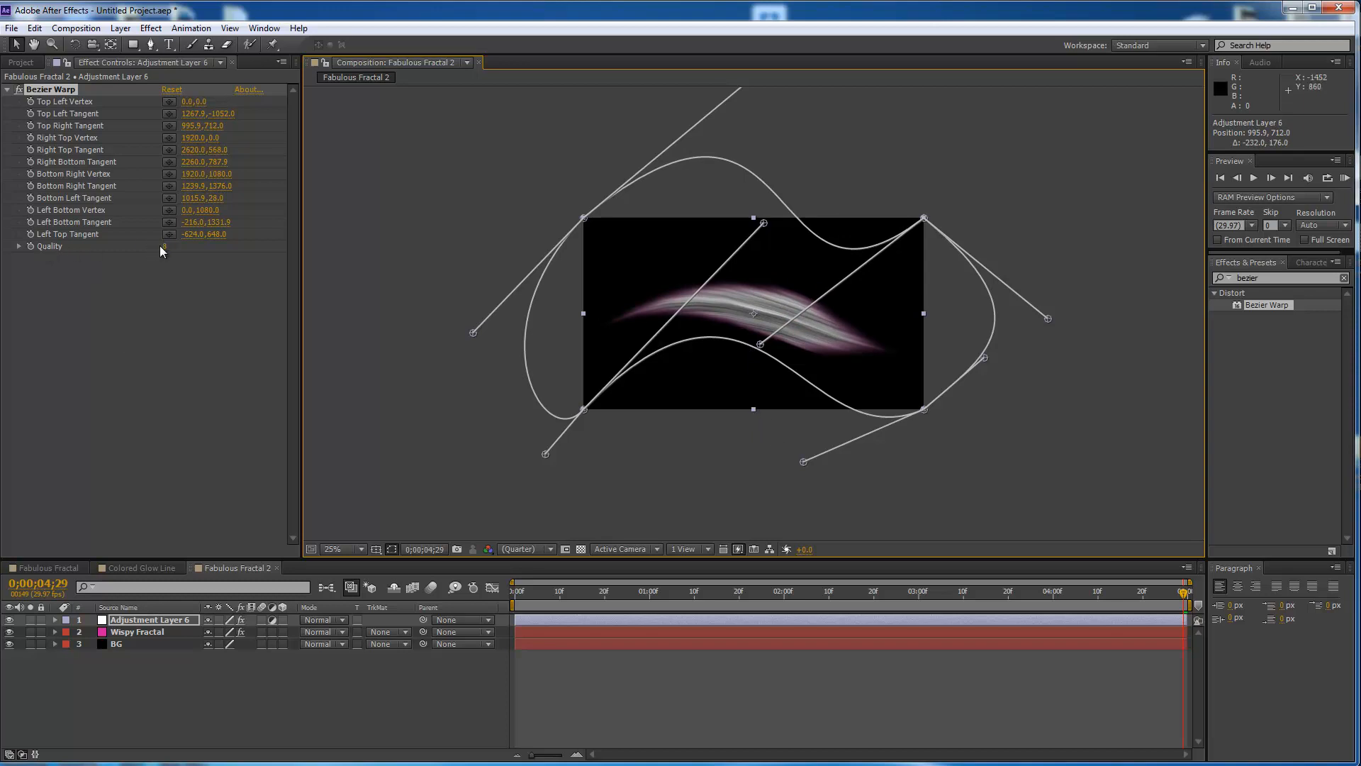
# Set the Bezier Warp quality to 10
pyautogui.moveTo(164, 247); pyautogui.dragTo(260, 244)
pyautogui.hotkey('ctrl', 'z')
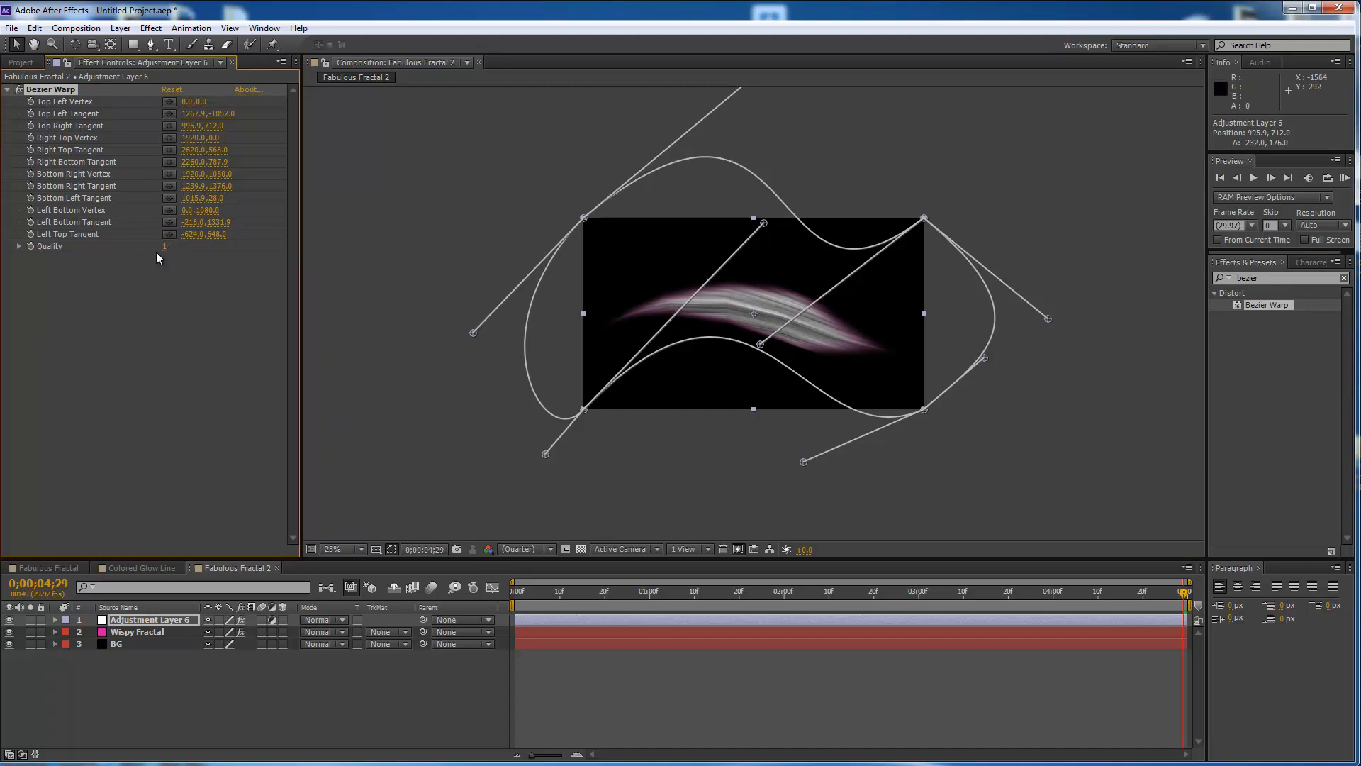
pyautogui.moveTo(164, 252); pyautogui.dragTo(367, 256)
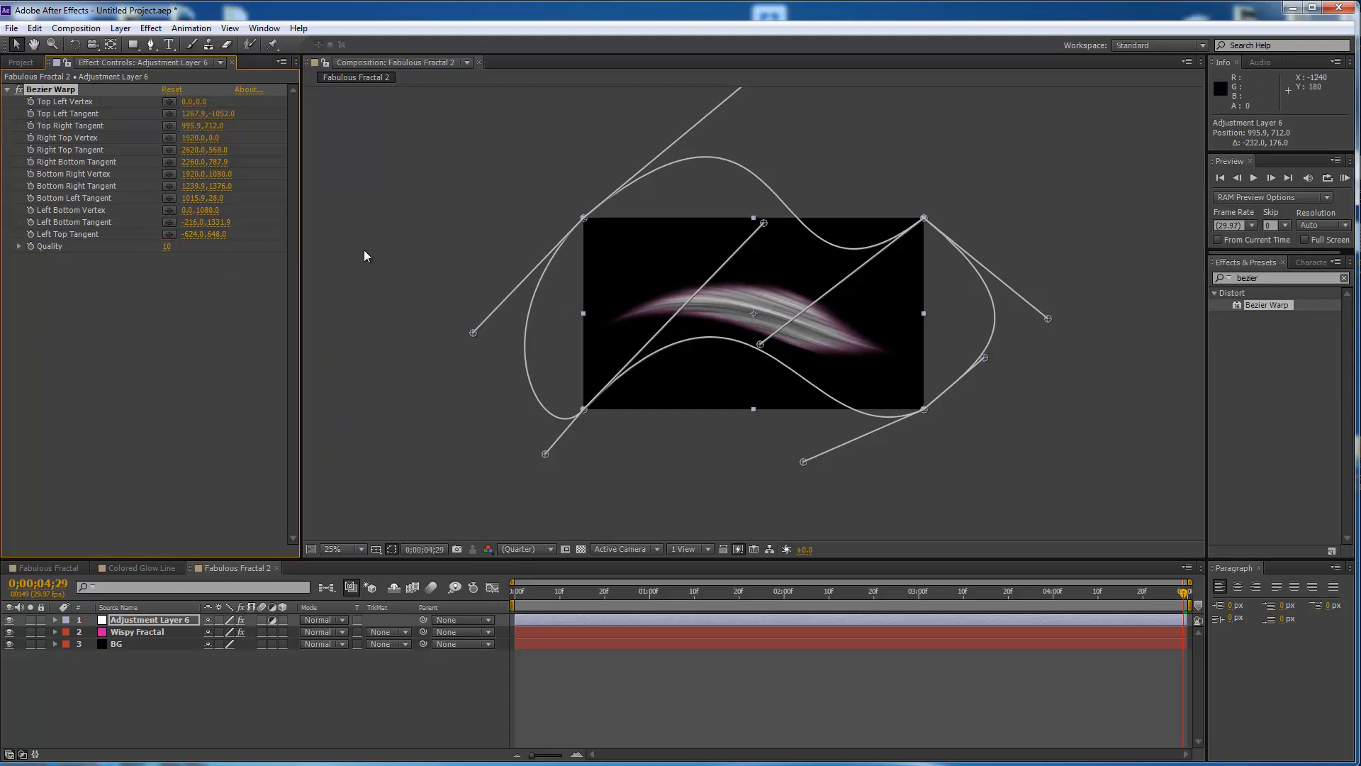
# Find the Levels effect and apply it to the adjustment layer
pyautogui.moveTo(1268, 278); pyautogui.dragTo(1157, 278)
pyautogui.write('levels')
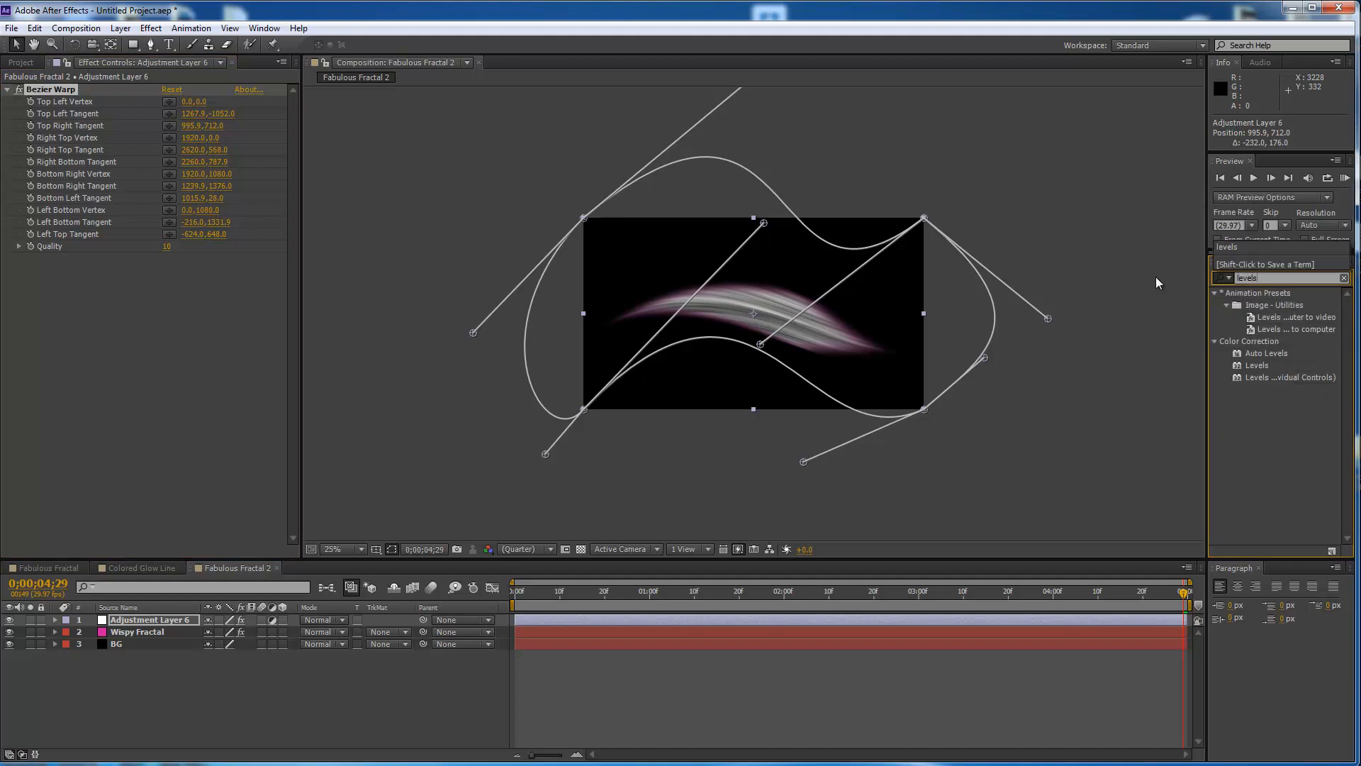
pyautogui.moveTo(1257, 365); pyautogui.dragTo(701, 623)
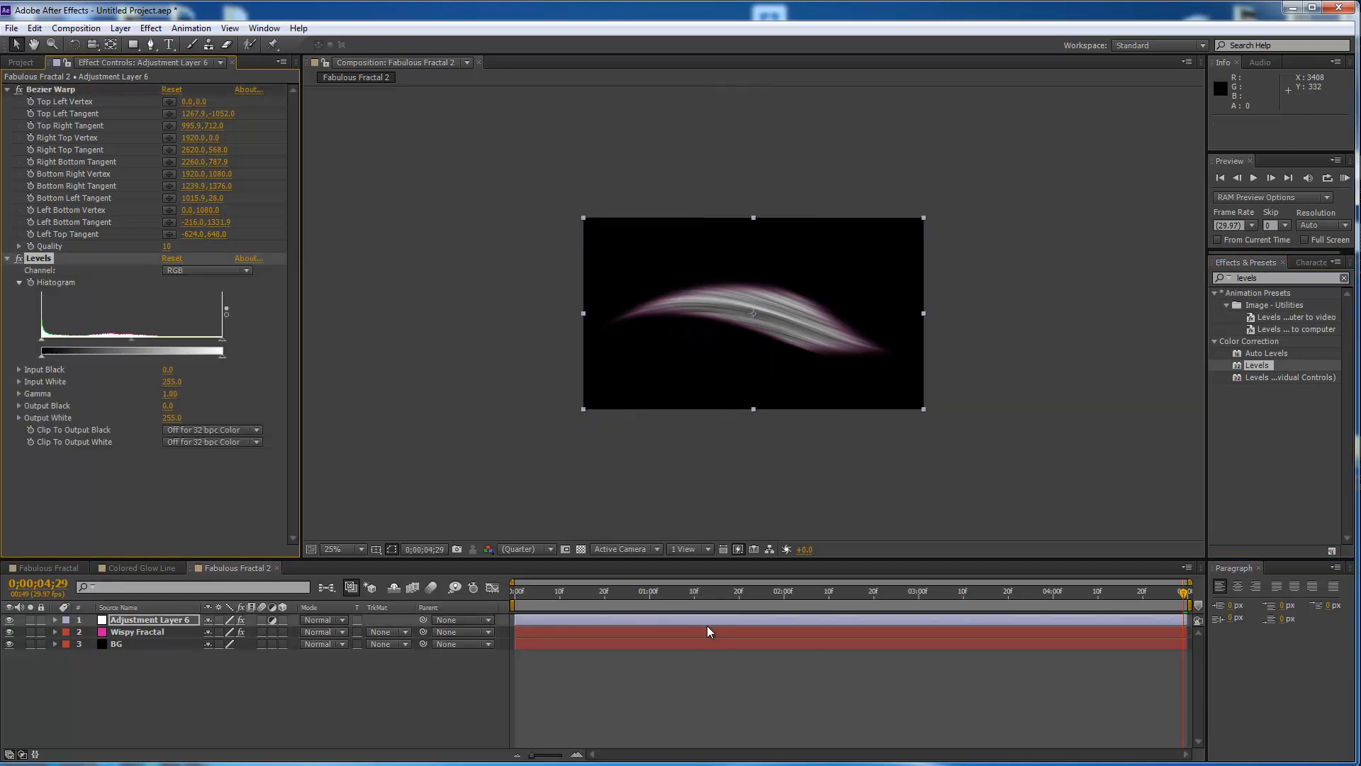
# Set the Levels input black to 68 and the input white to 231
pyautogui.click(168, 371)
pyautogui.write('68')
pyautogui.press('Return')
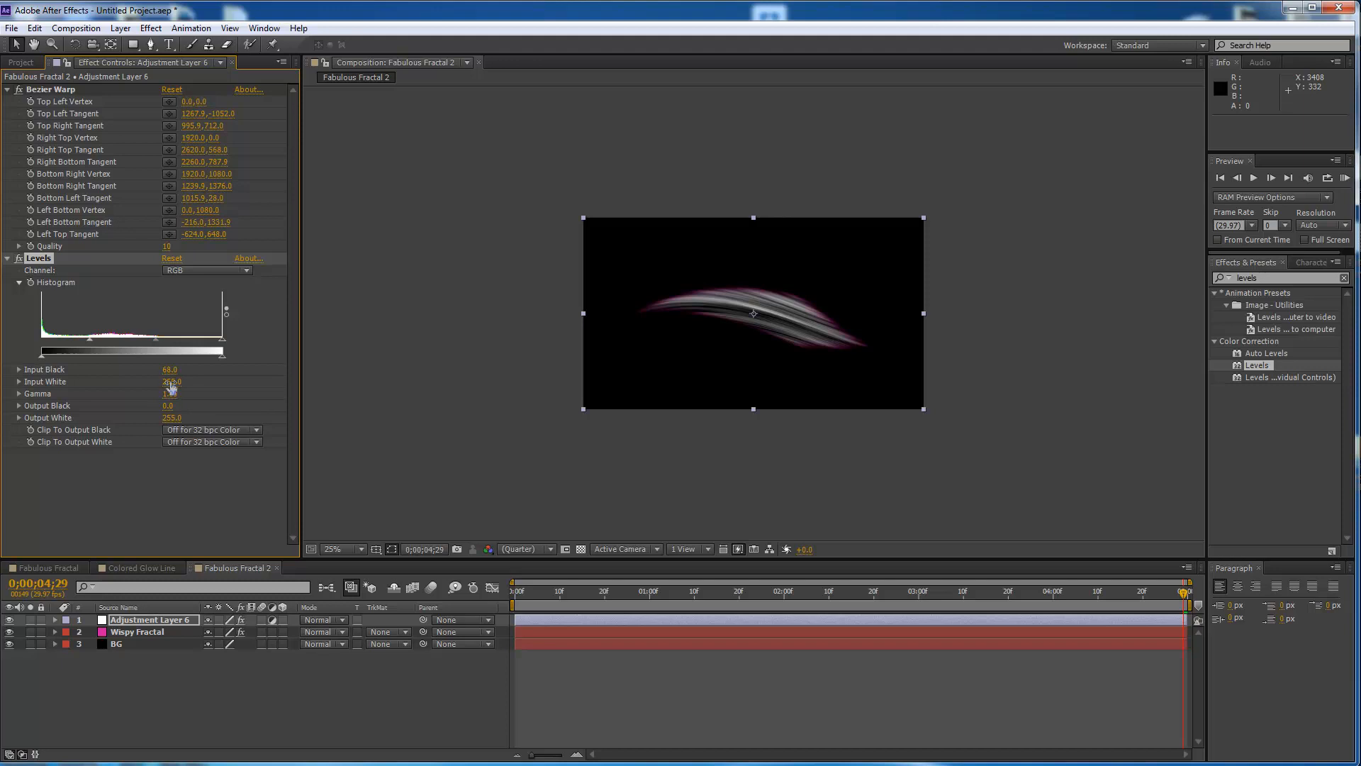
pyautogui.click(171, 382)
pyautogui.write('230')
pyautogui.press('Return')
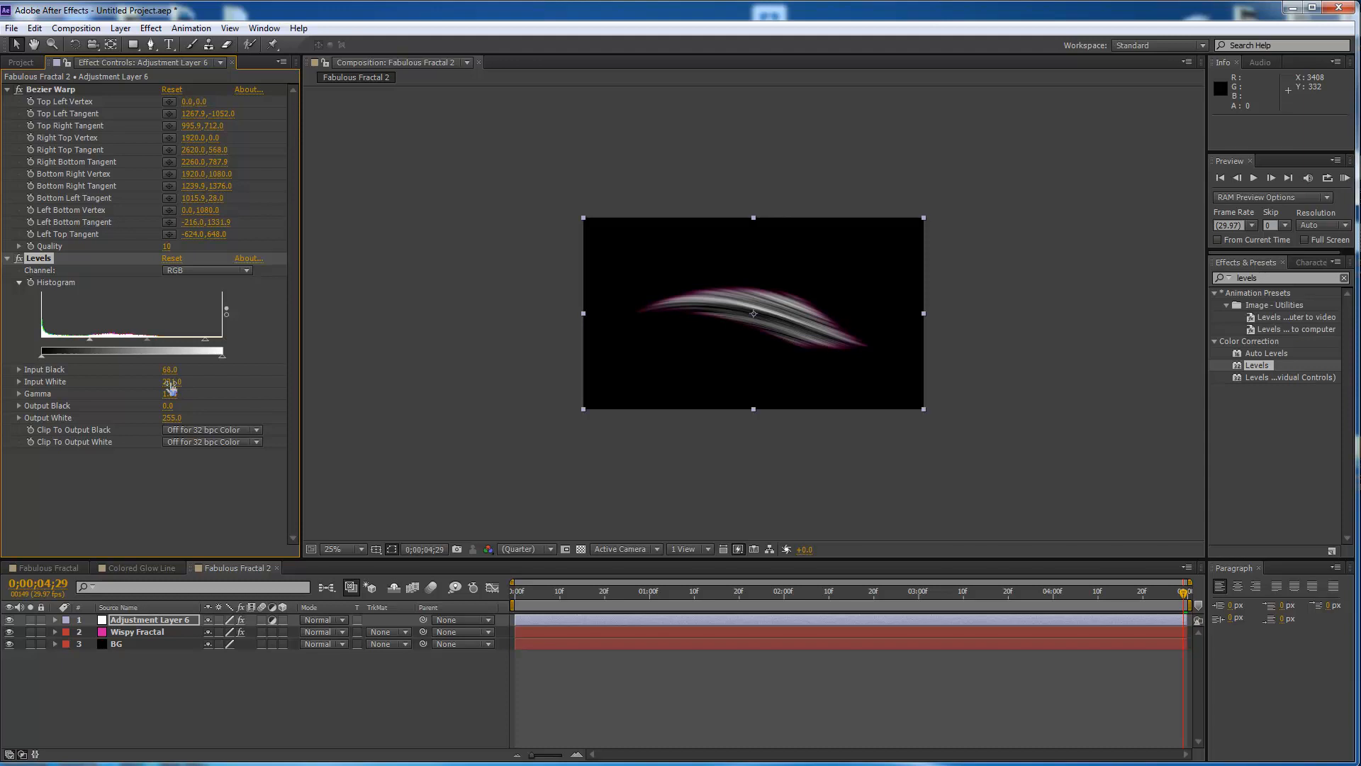
# Find the CC Toner effect and apply it to the adjustment layer
pyautogui.click(1273, 277)
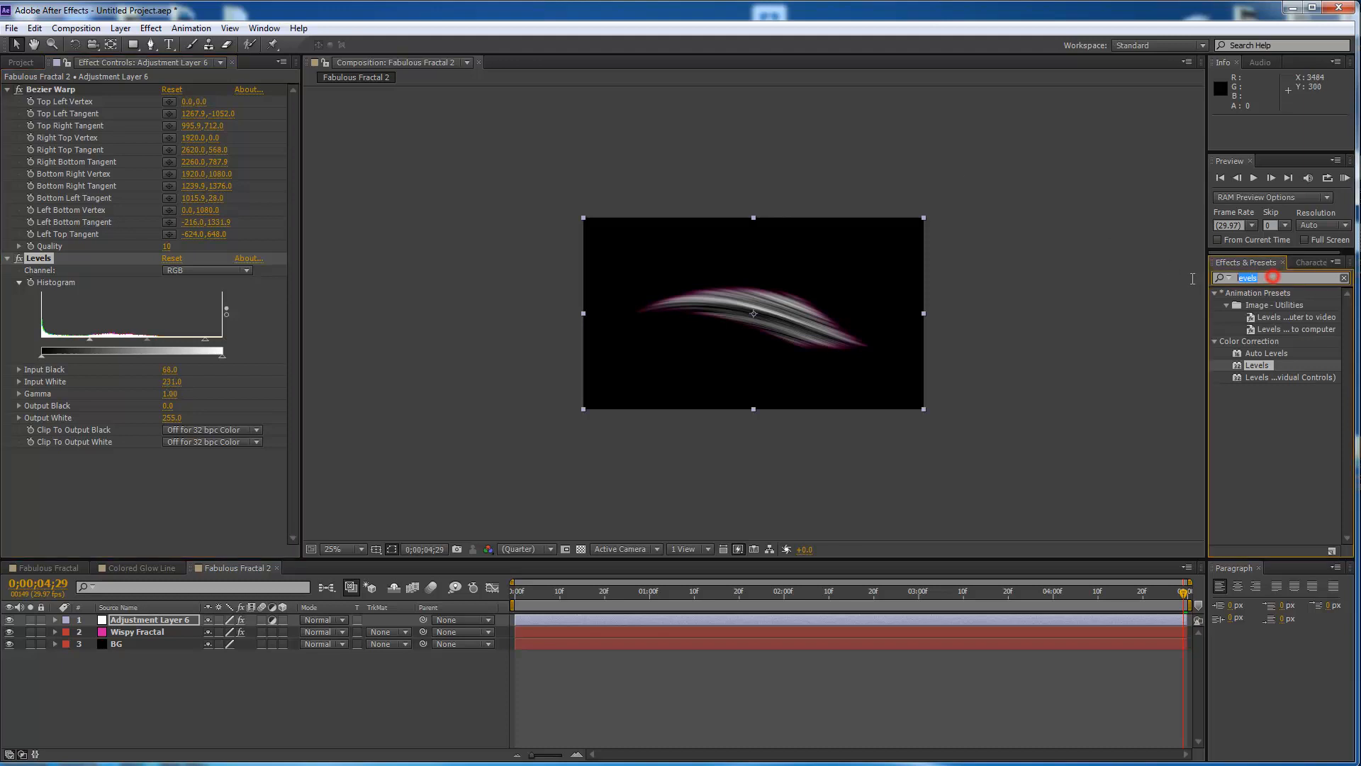
pyautogui.write('cc toner')
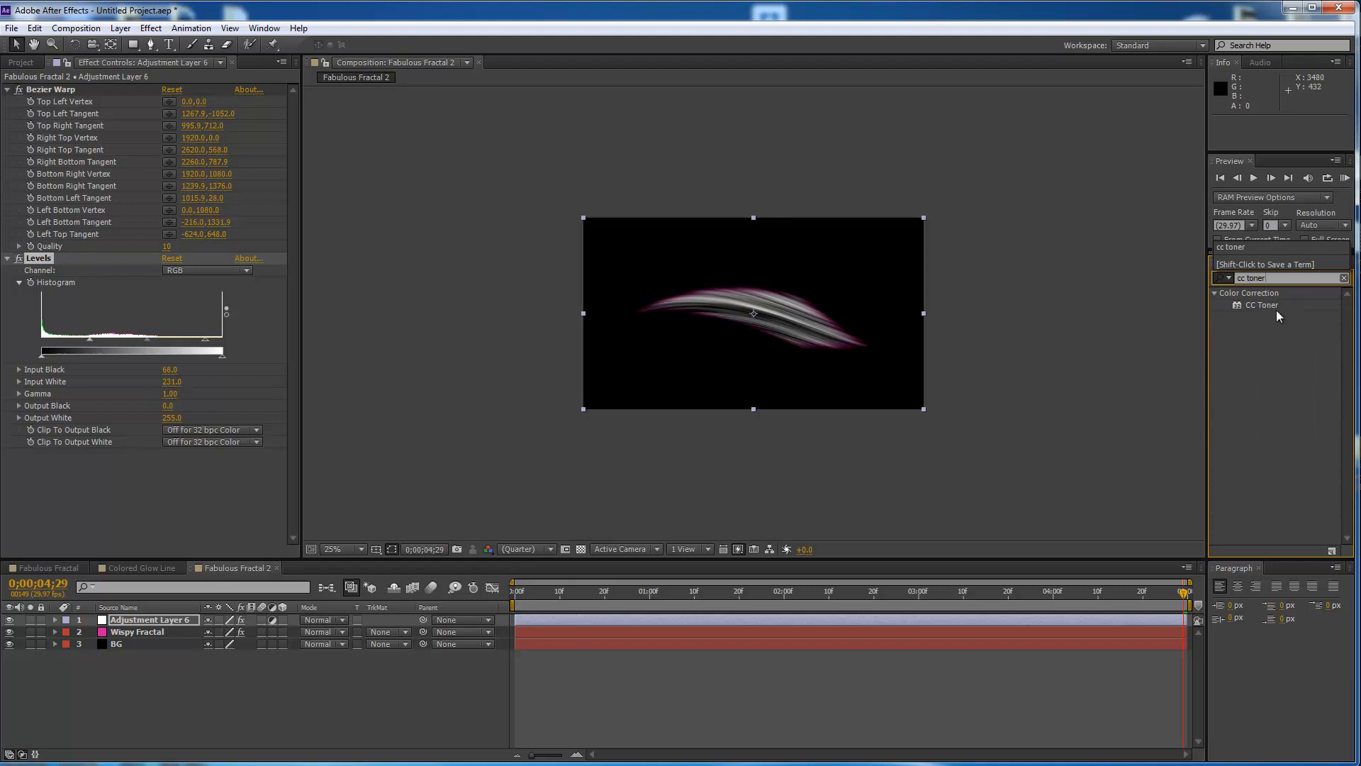
pyautogui.click(1235, 304)
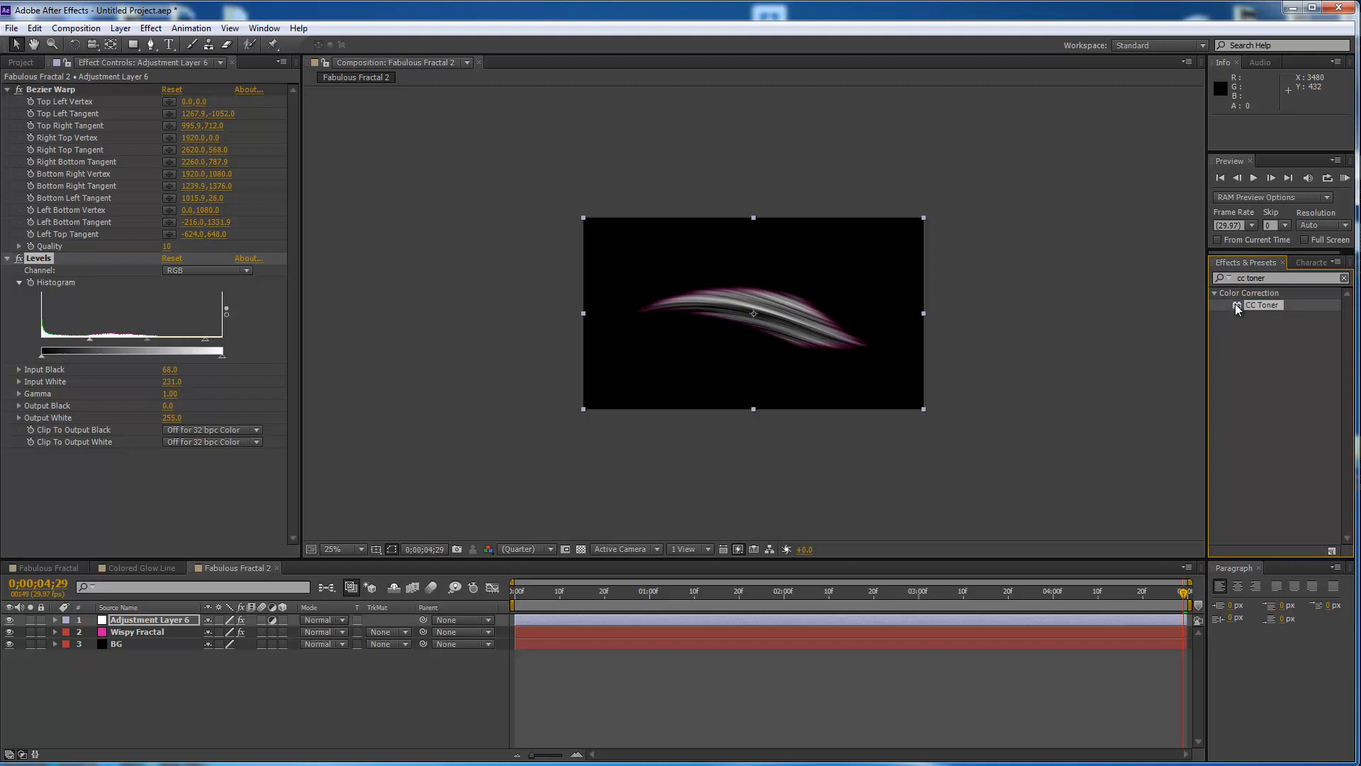
pyautogui.moveTo(1237, 308); pyautogui.dragTo(609, 619)
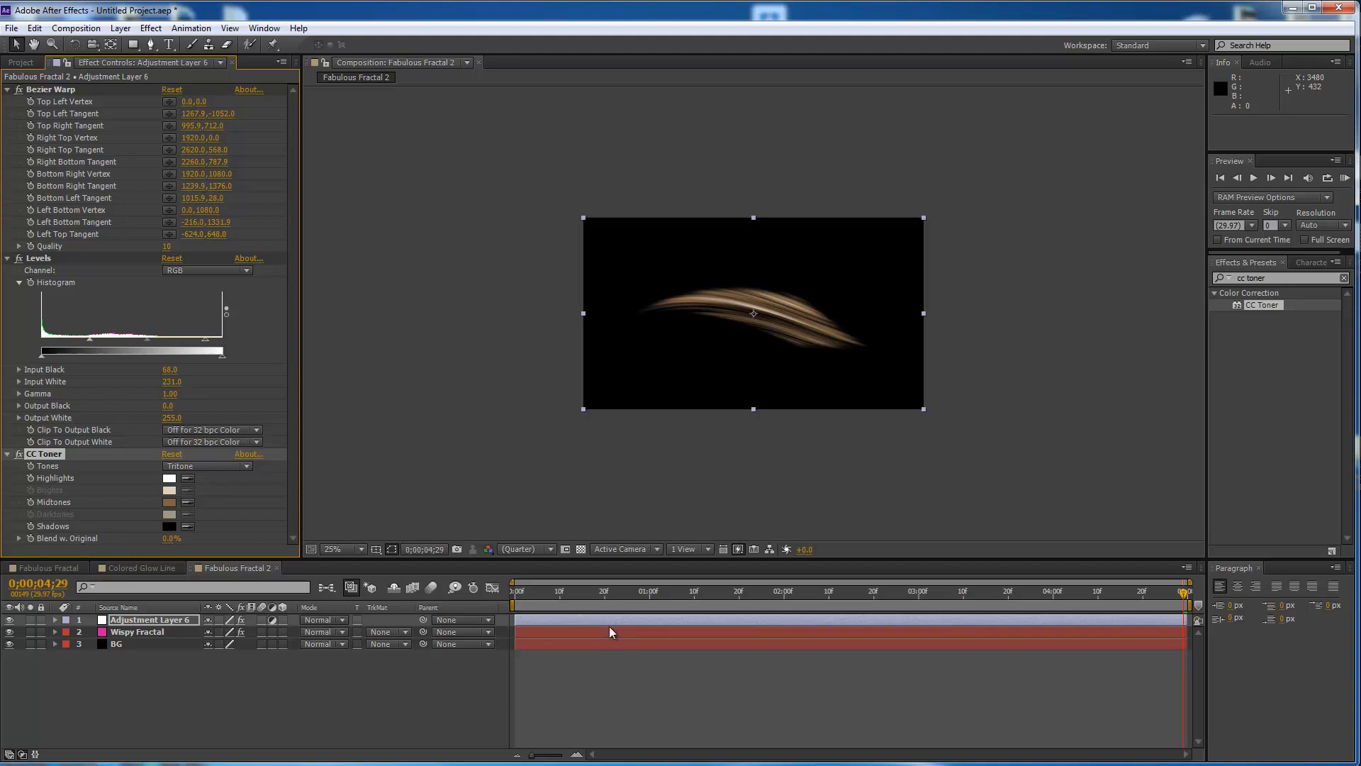
# Change the CC Toner highlights colour to pale pink D3AAC8
pyautogui.click(170, 479)
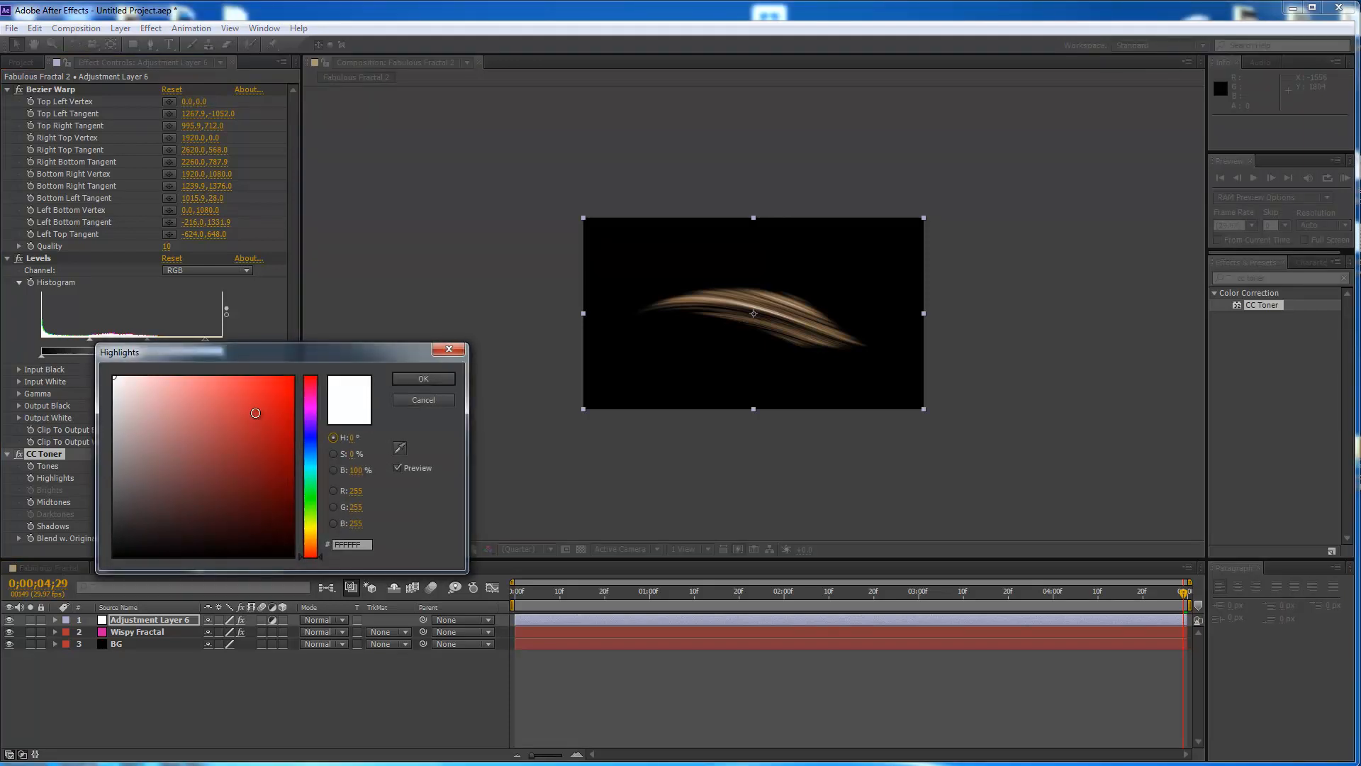
pyautogui.click(311, 398)
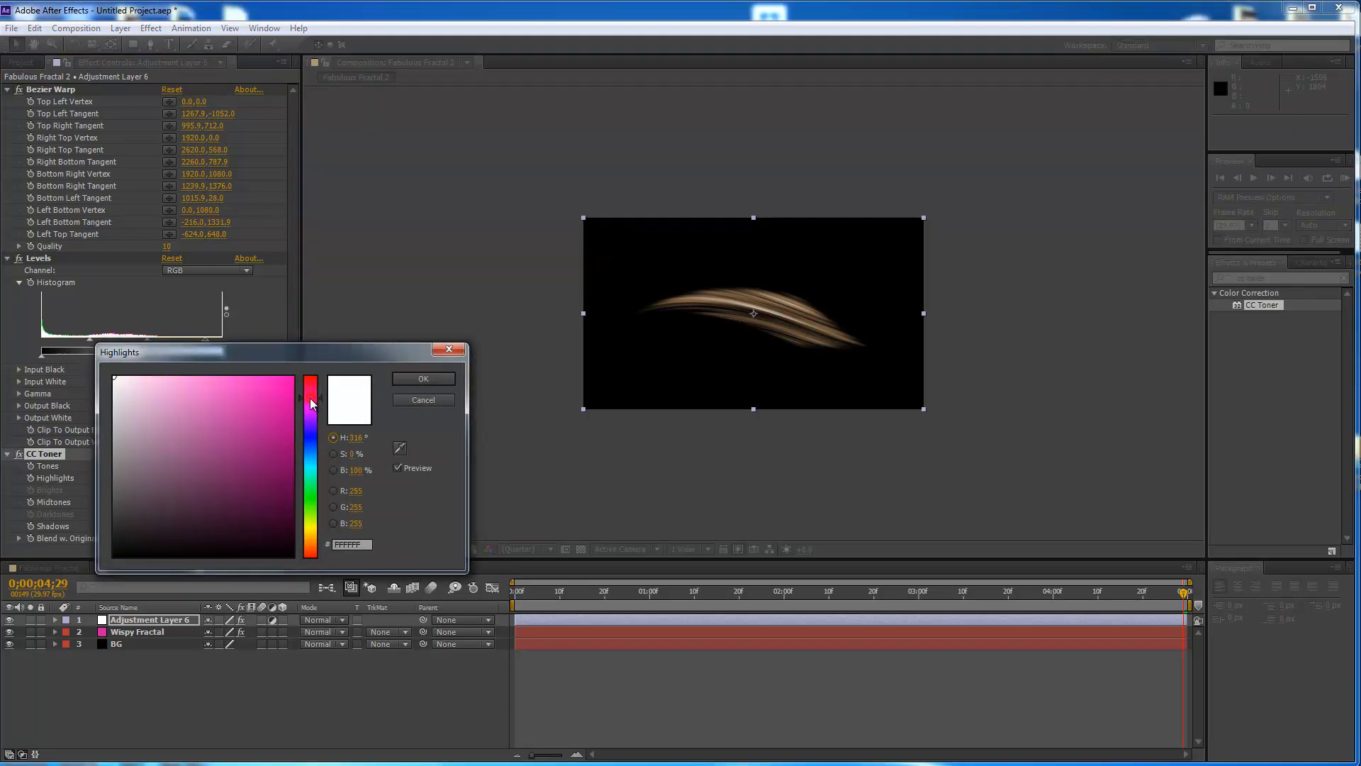
pyautogui.click(186, 403)
pyautogui.moveTo(186, 402); pyautogui.dragTo(147, 407)
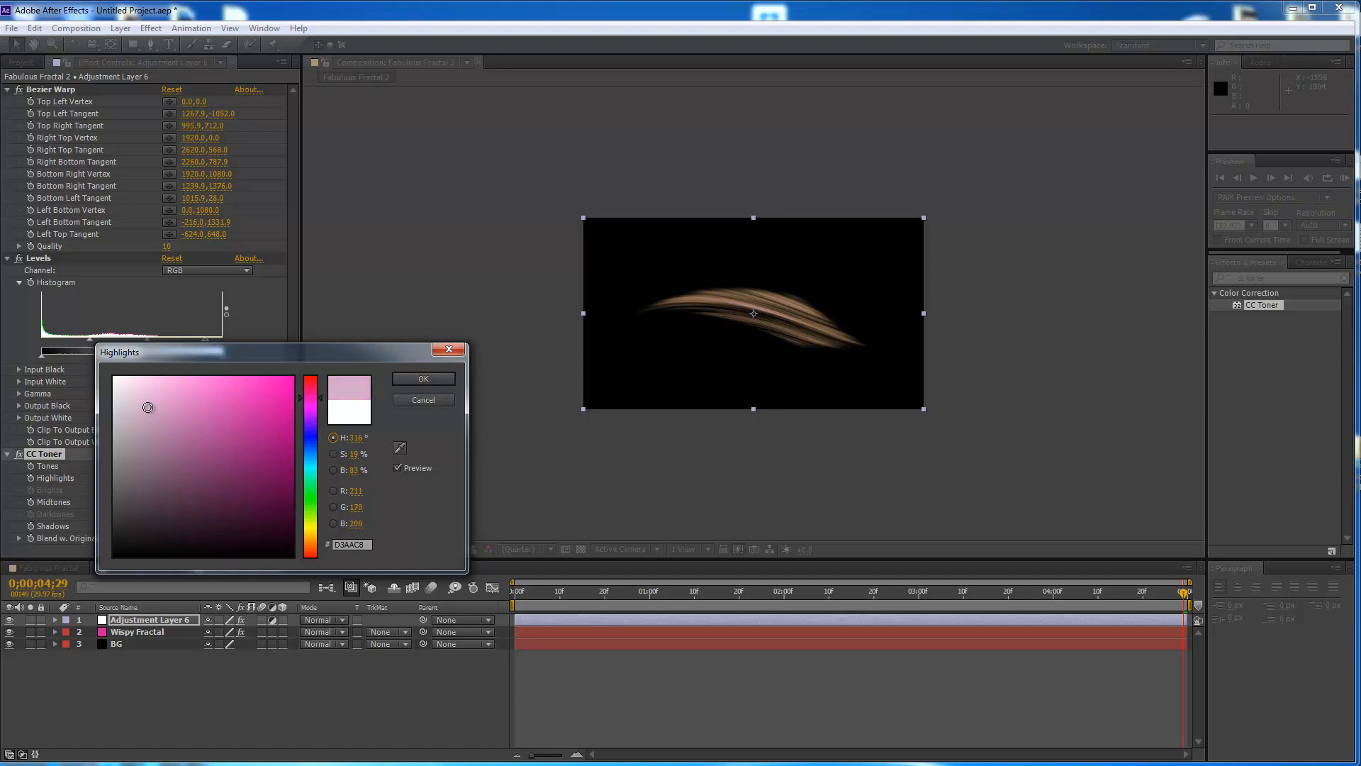
pyautogui.click(421, 380)
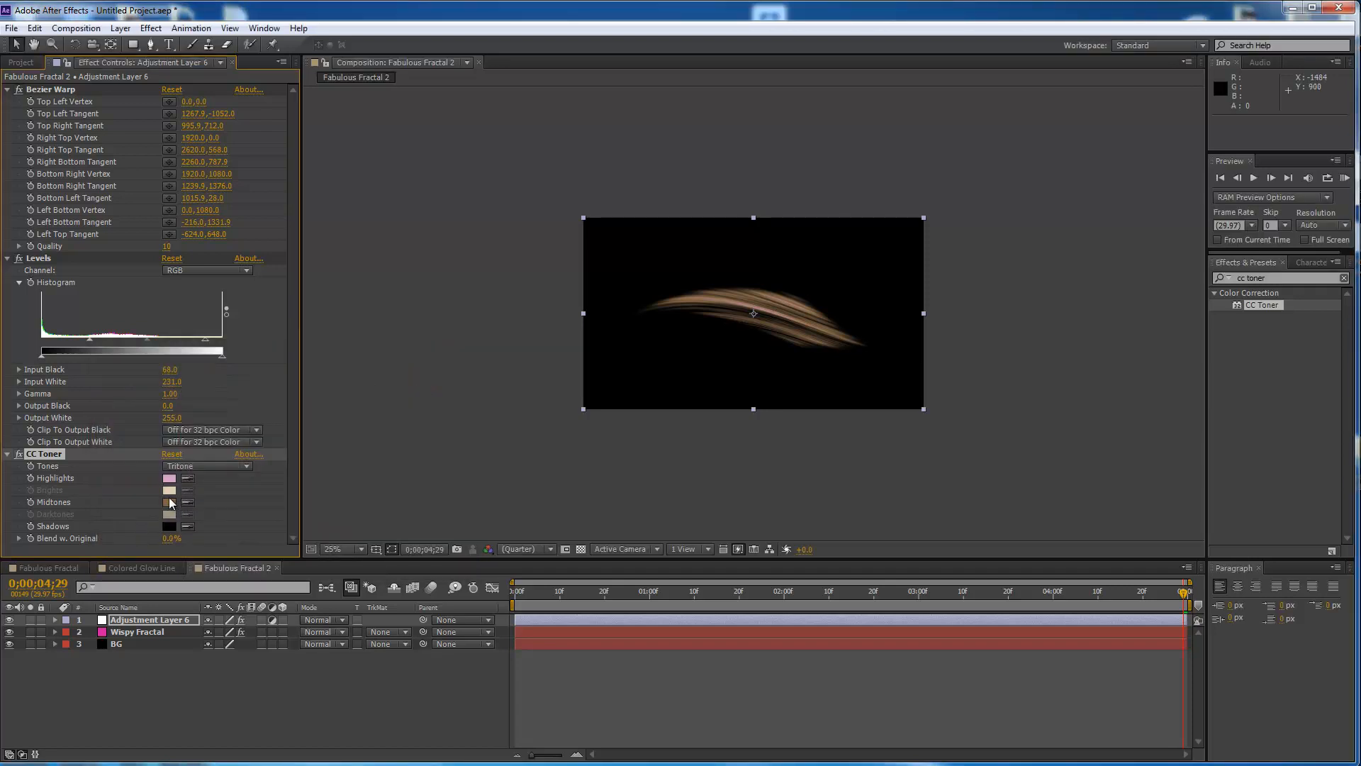
# Change the CC Toner midtones colour to dark red 500000
pyautogui.click(169, 502)
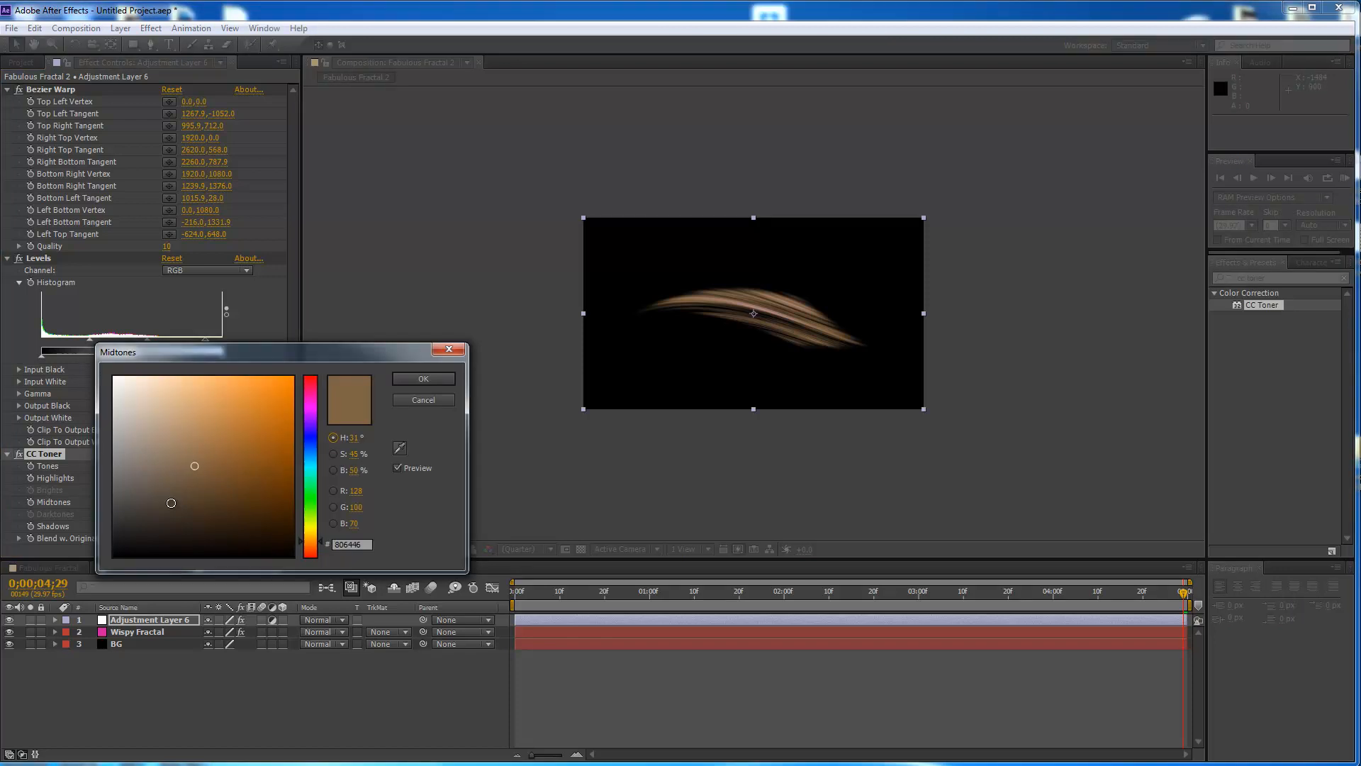
pyautogui.moveTo(313, 401); pyautogui.dragTo(312, 376)
pyautogui.moveTo(278, 471); pyautogui.dragTo(295, 500)
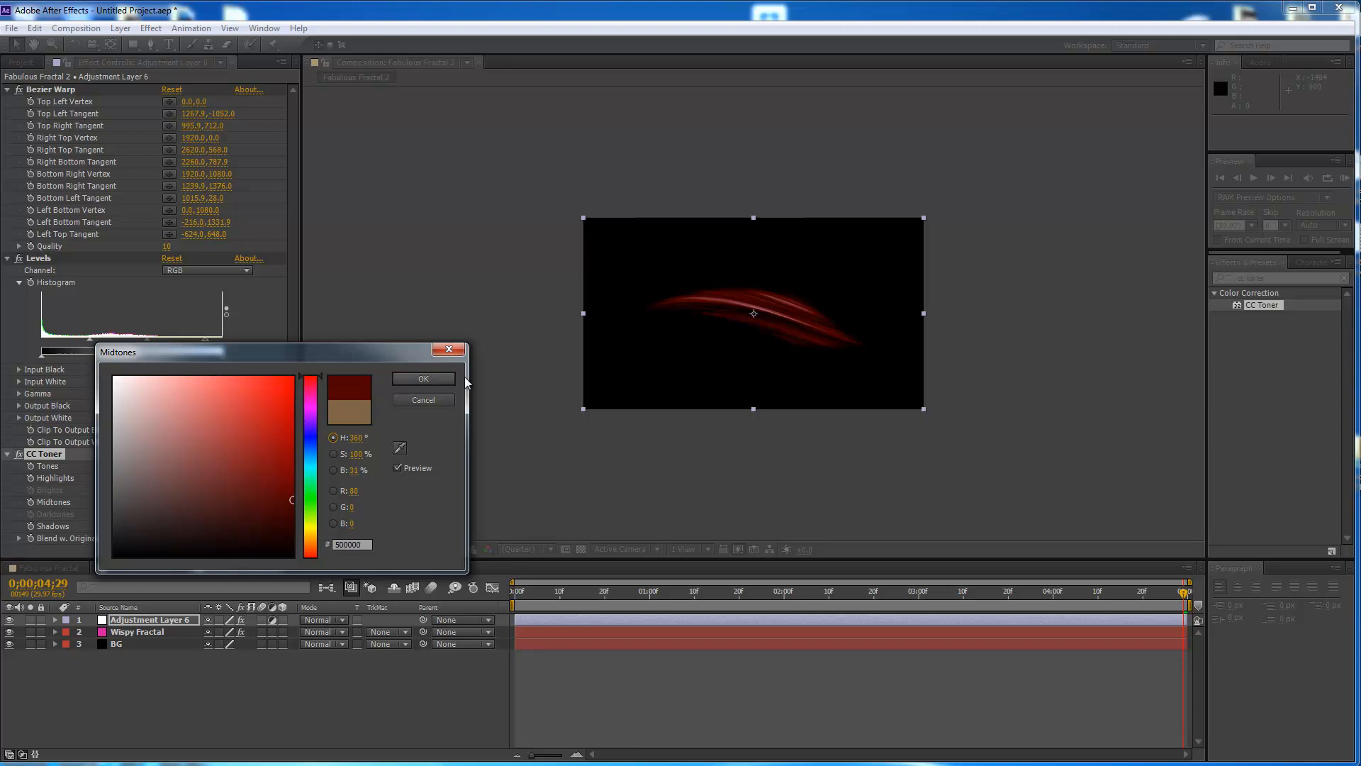
pyautogui.click(428, 382)
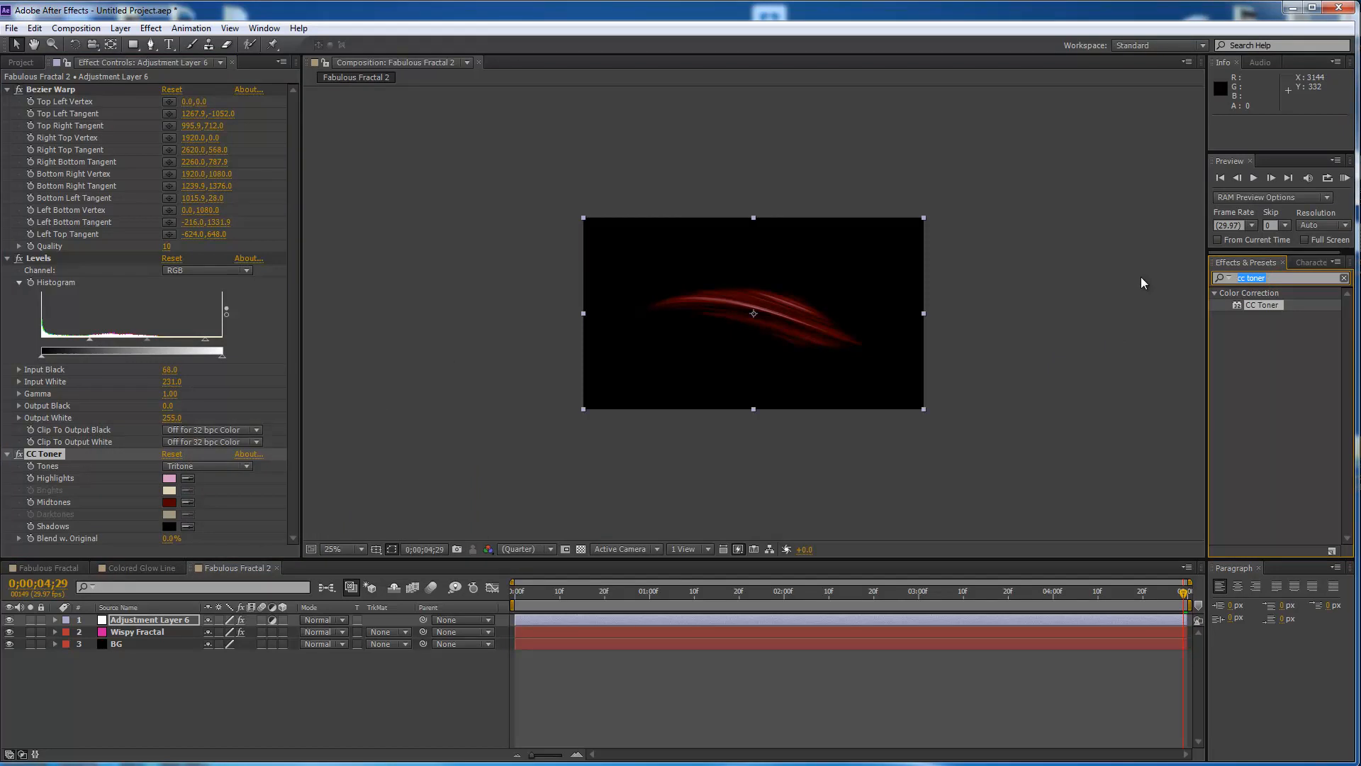
# Find the Glow effect and apply it to the adjustment layer
pyautogui.write('glow')
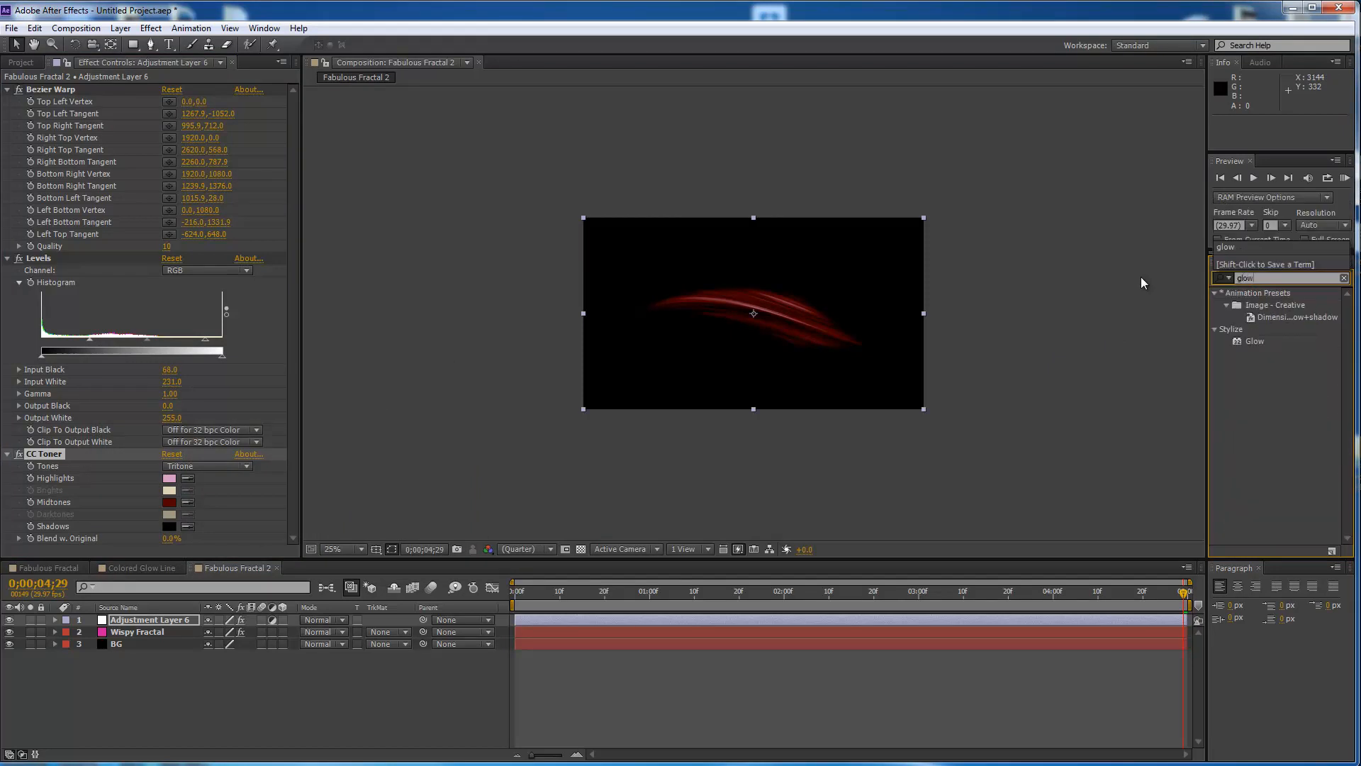
pyautogui.moveTo(1235, 339); pyautogui.dragTo(755, 299)
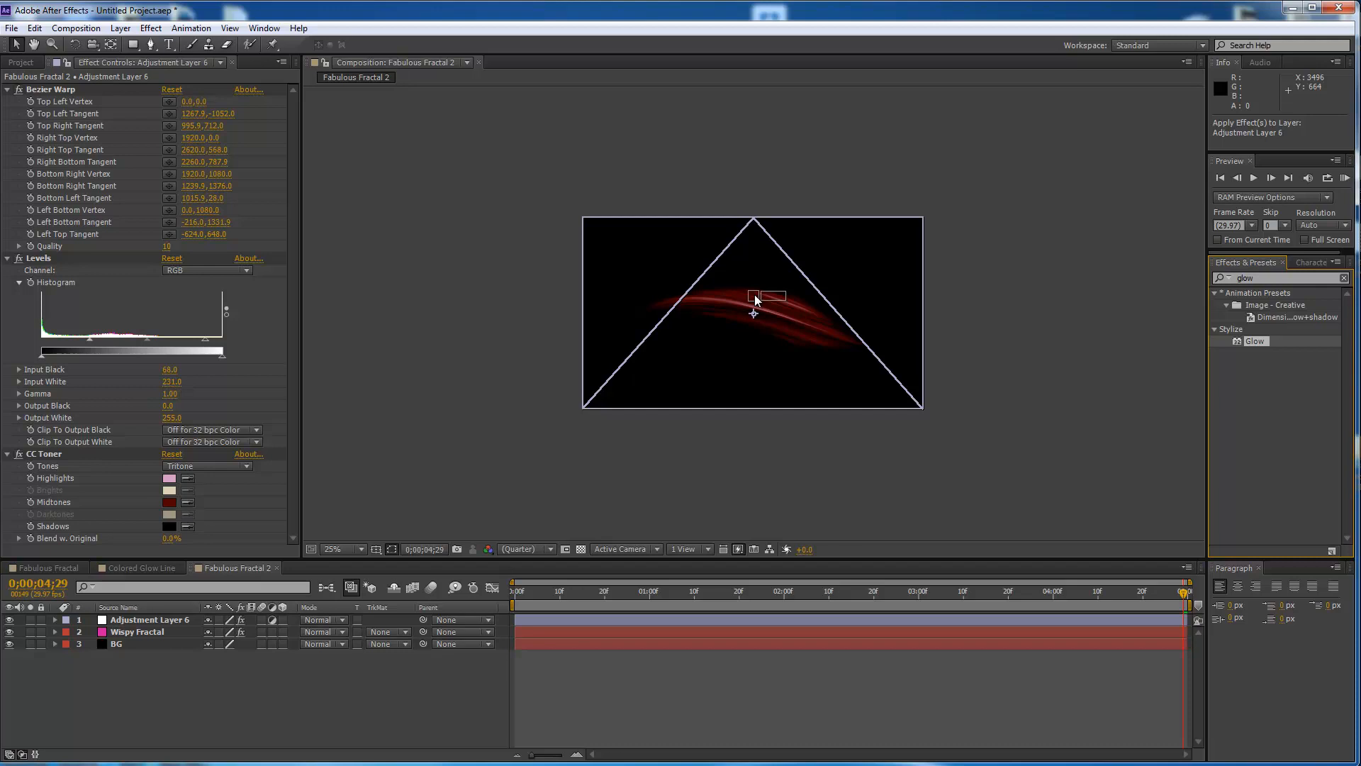
pyautogui.moveTo(755, 300); pyautogui.dragTo(671, 622)
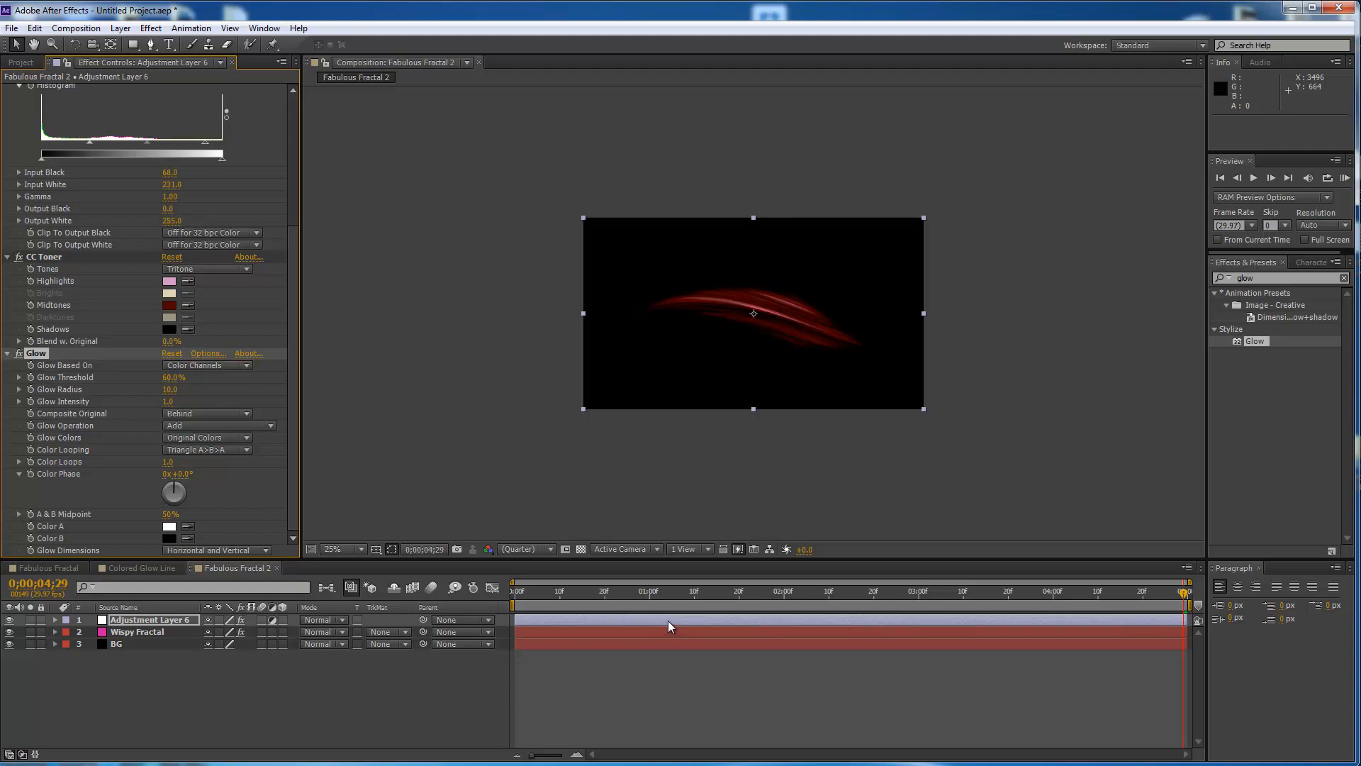
# Set the Glow effect's intensity to 2 and its radius to 50
pyautogui.click(170, 402)
pyautogui.write('2')
pyautogui.press('Return')
pyautogui.click(170, 390)
pyautogui.write('50')
pyautogui.press('Return')
pyautogui.click(170, 377)
pyautogui.press('Return')
# Start Position keyframing on the Wispy Fractal layer at 0 seconds, moving it off-frame to X -772
pyautogui.click(141, 632)
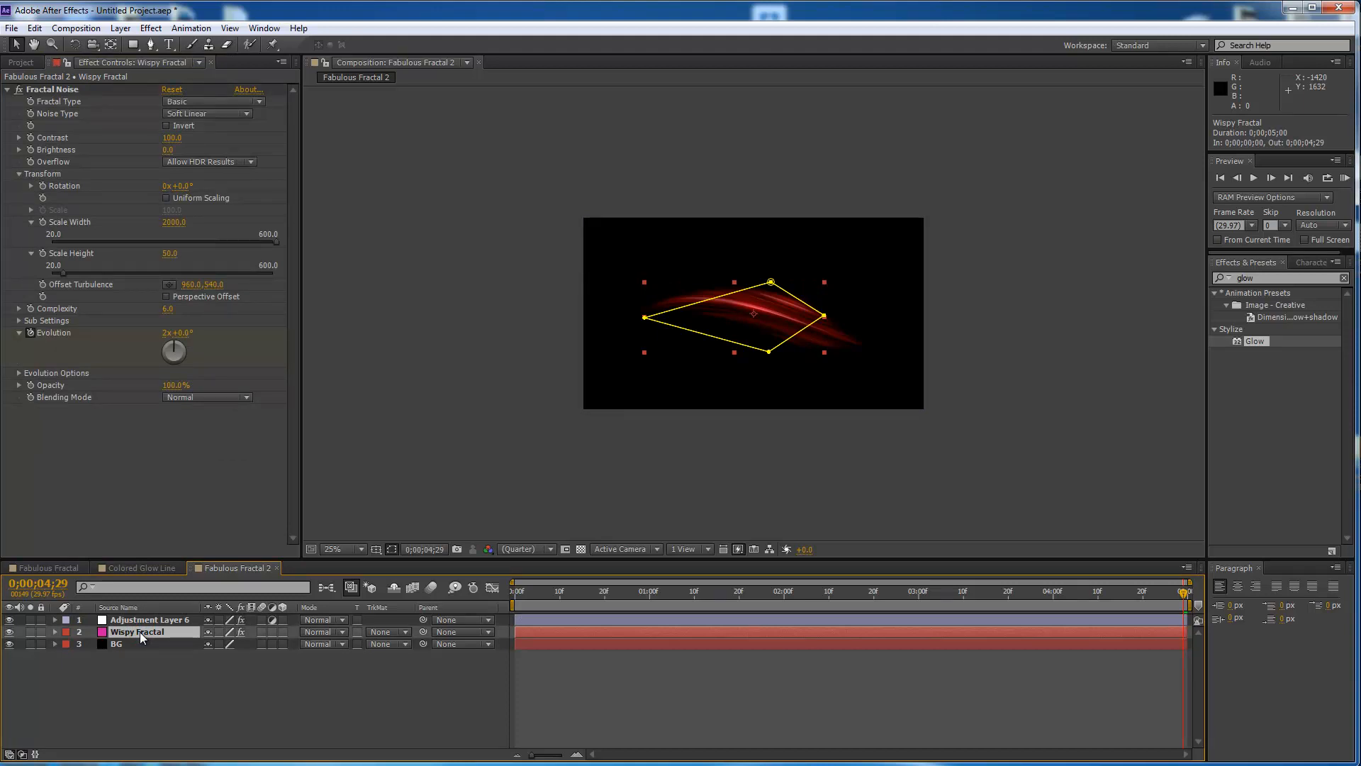
pyautogui.moveTo(598, 592); pyautogui.dragTo(504, 594)
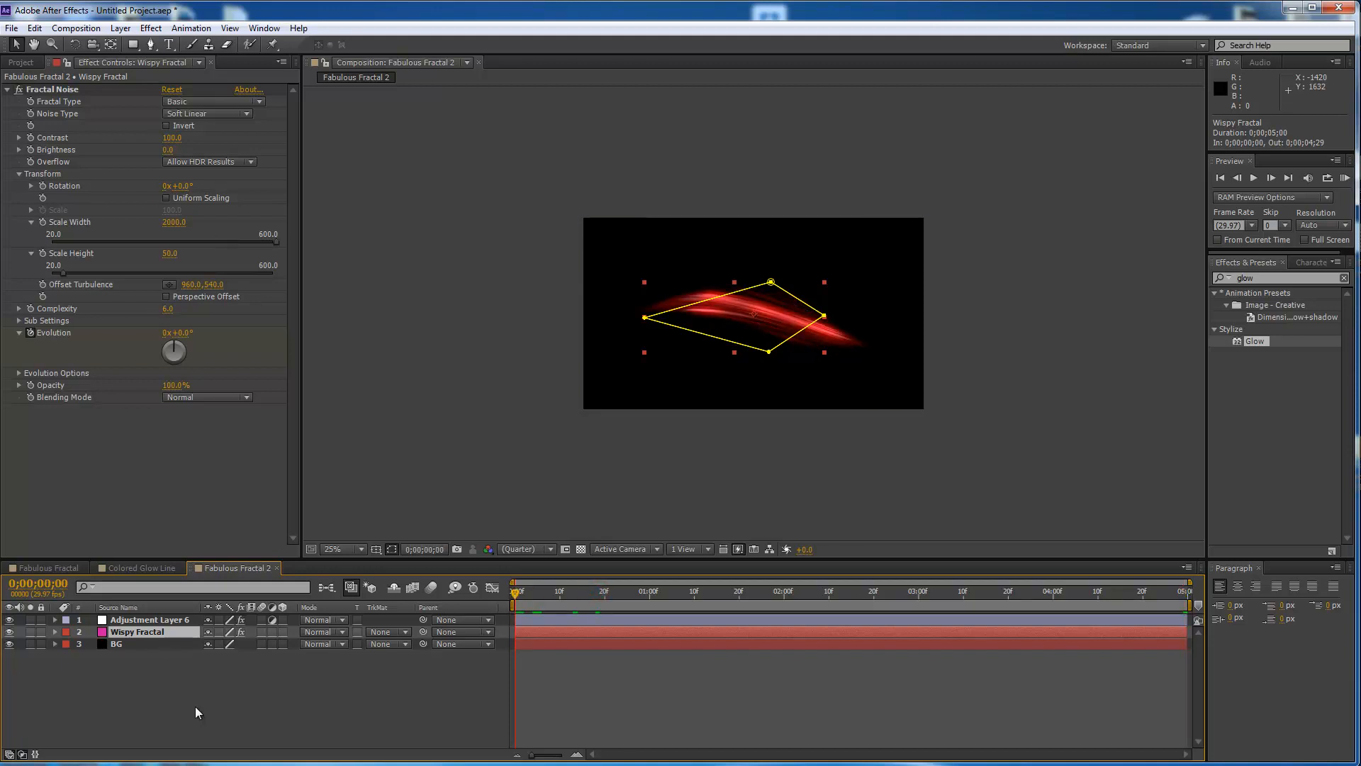
pyautogui.press('p')
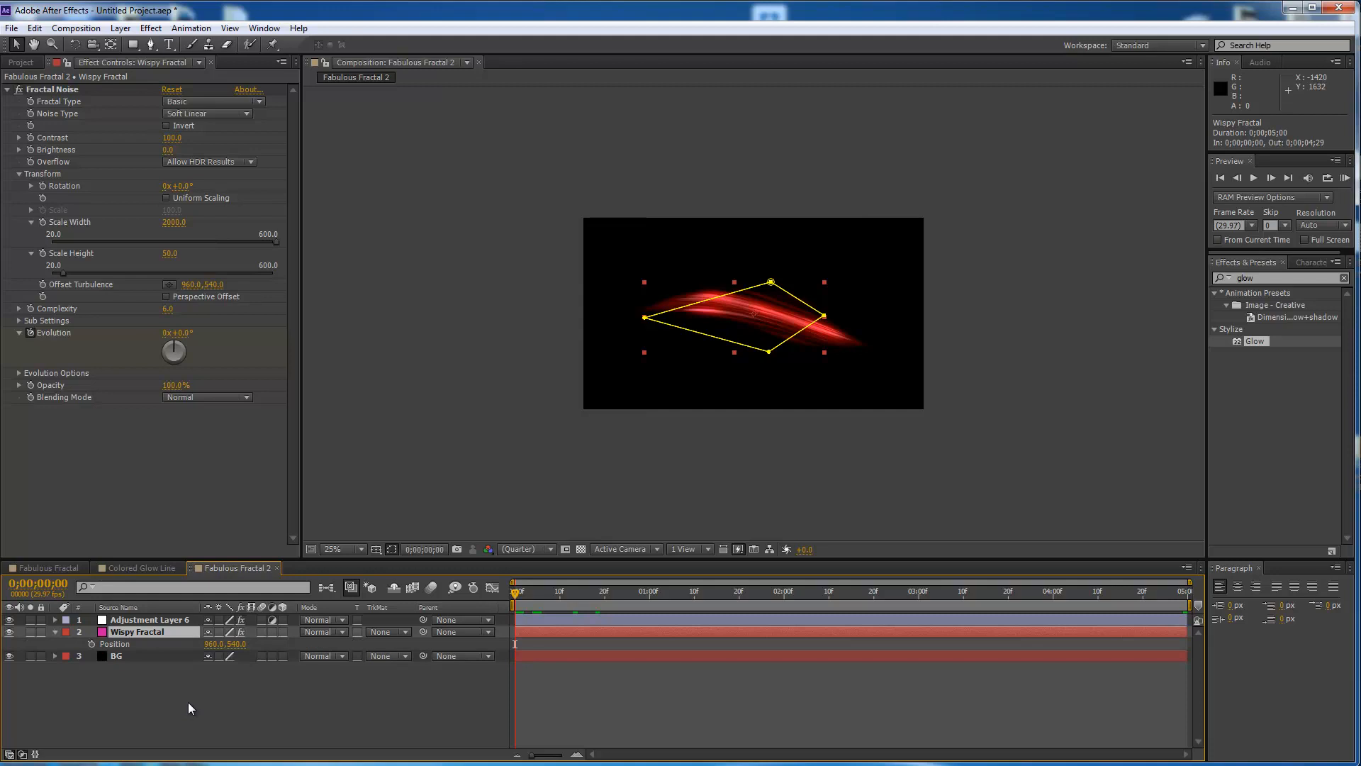
pyautogui.click(91, 644)
pyautogui.moveTo(216, 646); pyautogui.dragTo(72, 688)
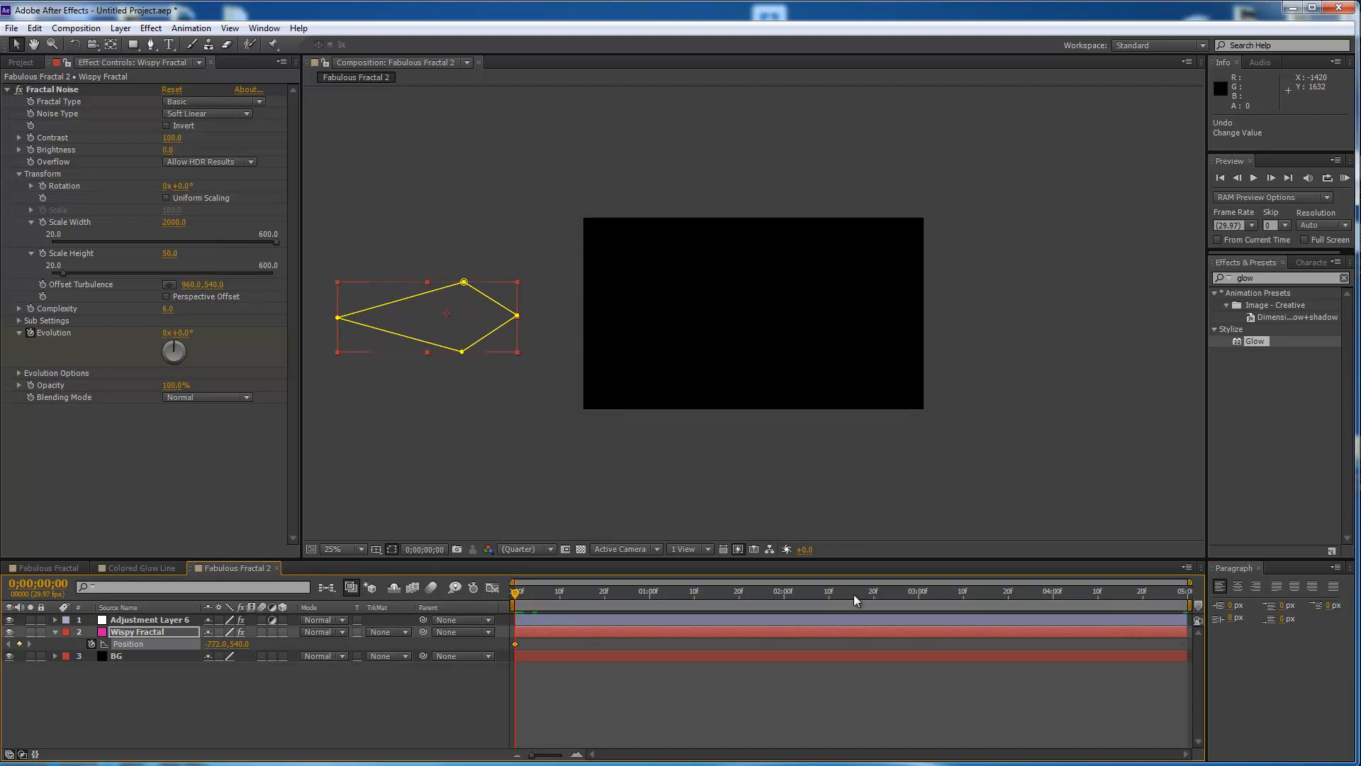
# Keyframe the Wispy Fractal layer's X position at 3230 at the 3-second mark, and scrub through the resulting movement
pyautogui.click(919, 596)
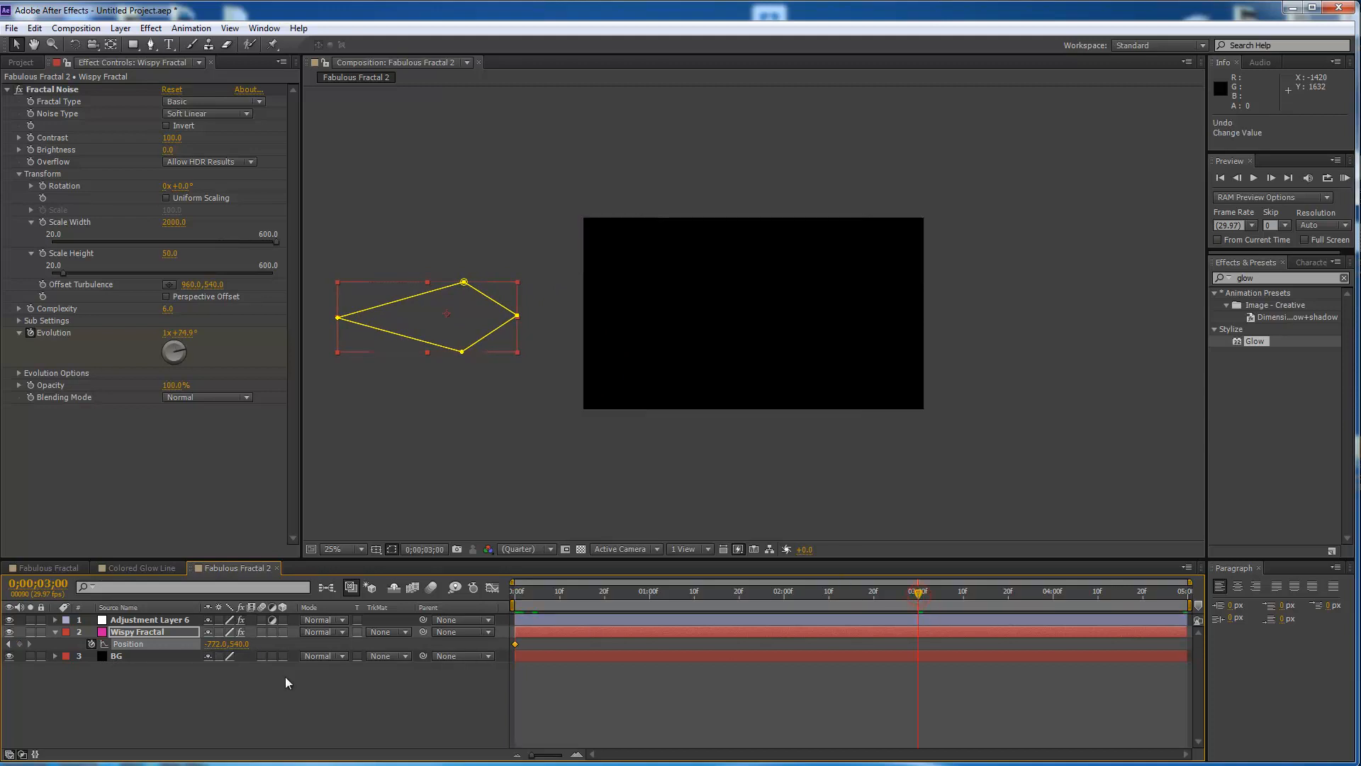
pyautogui.moveTo(218, 649); pyautogui.dragTo(521, 644)
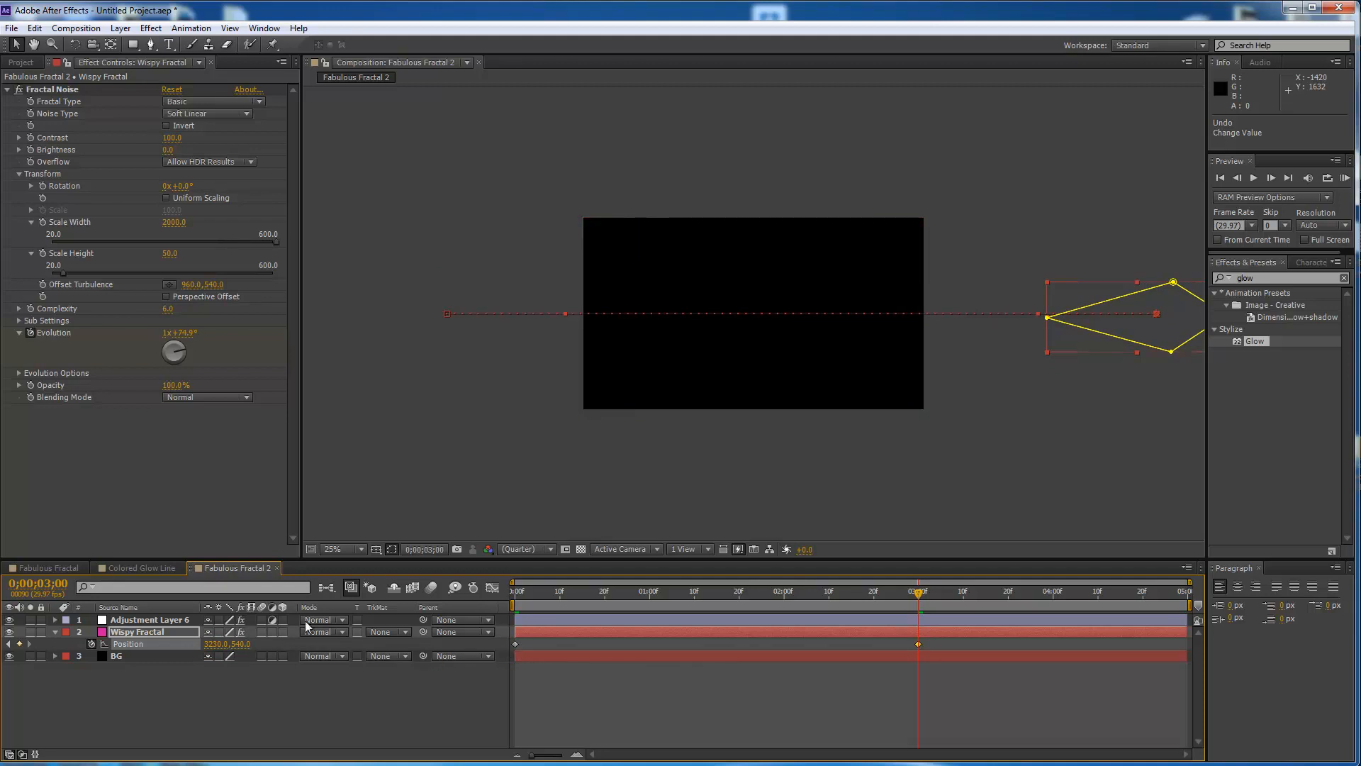
pyautogui.moveTo(519, 595); pyautogui.dragTo(684, 610)
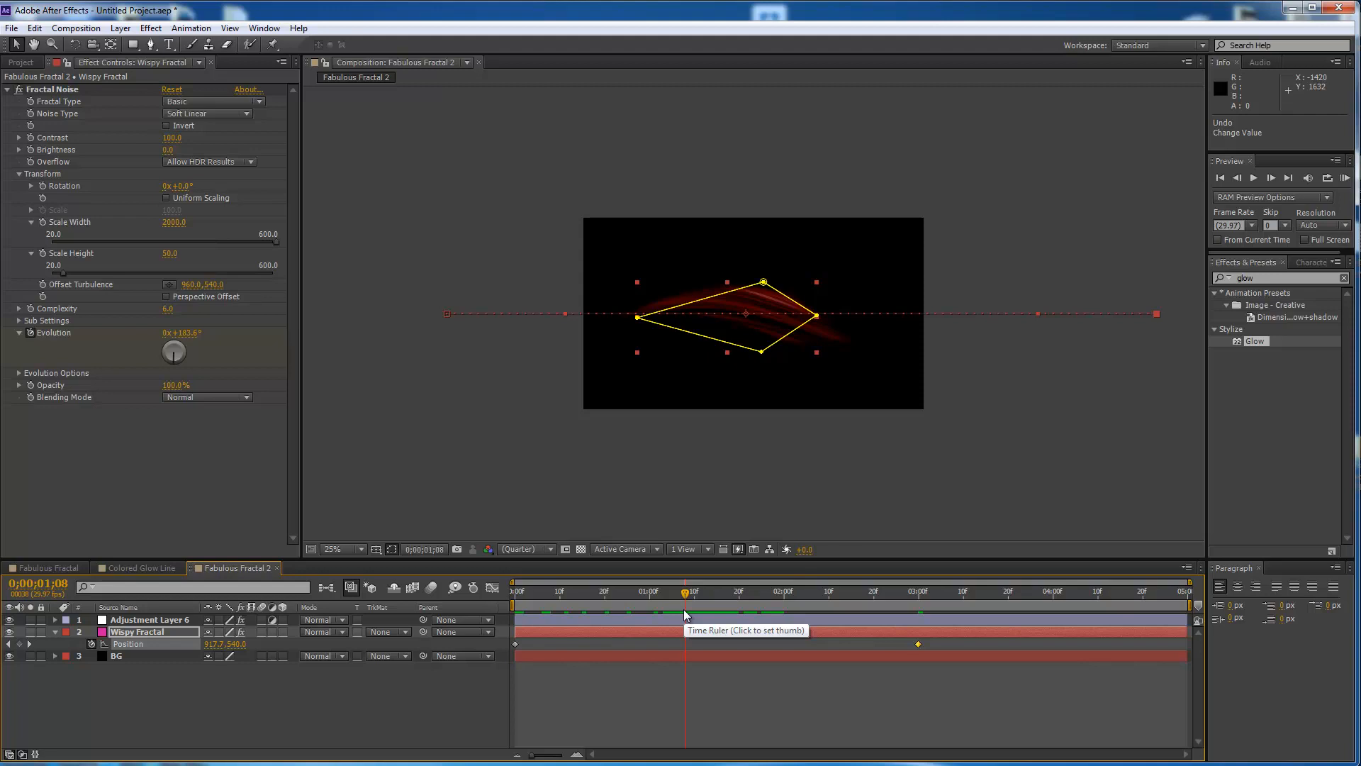
pyautogui.scroll(2, 804, 393)
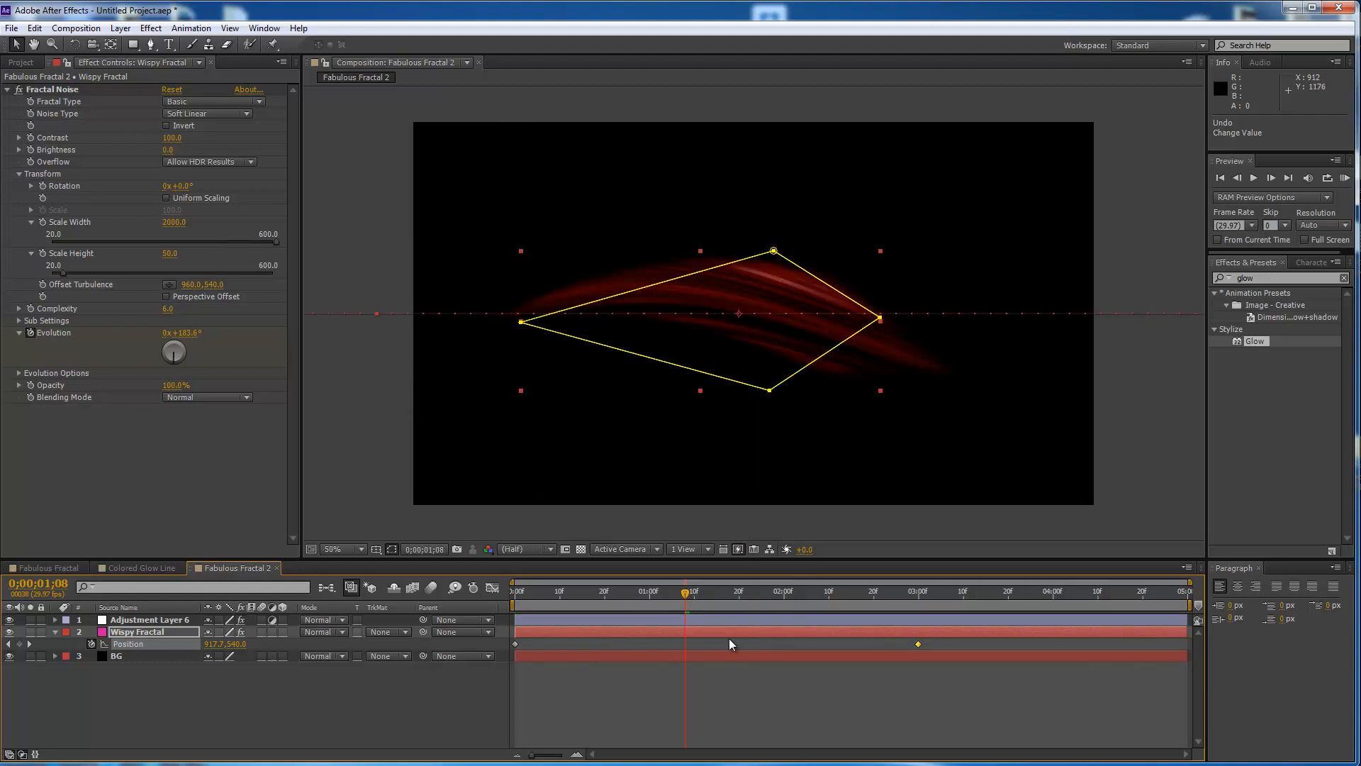
pyautogui.moveTo(670, 594); pyautogui.dragTo(504, 618)
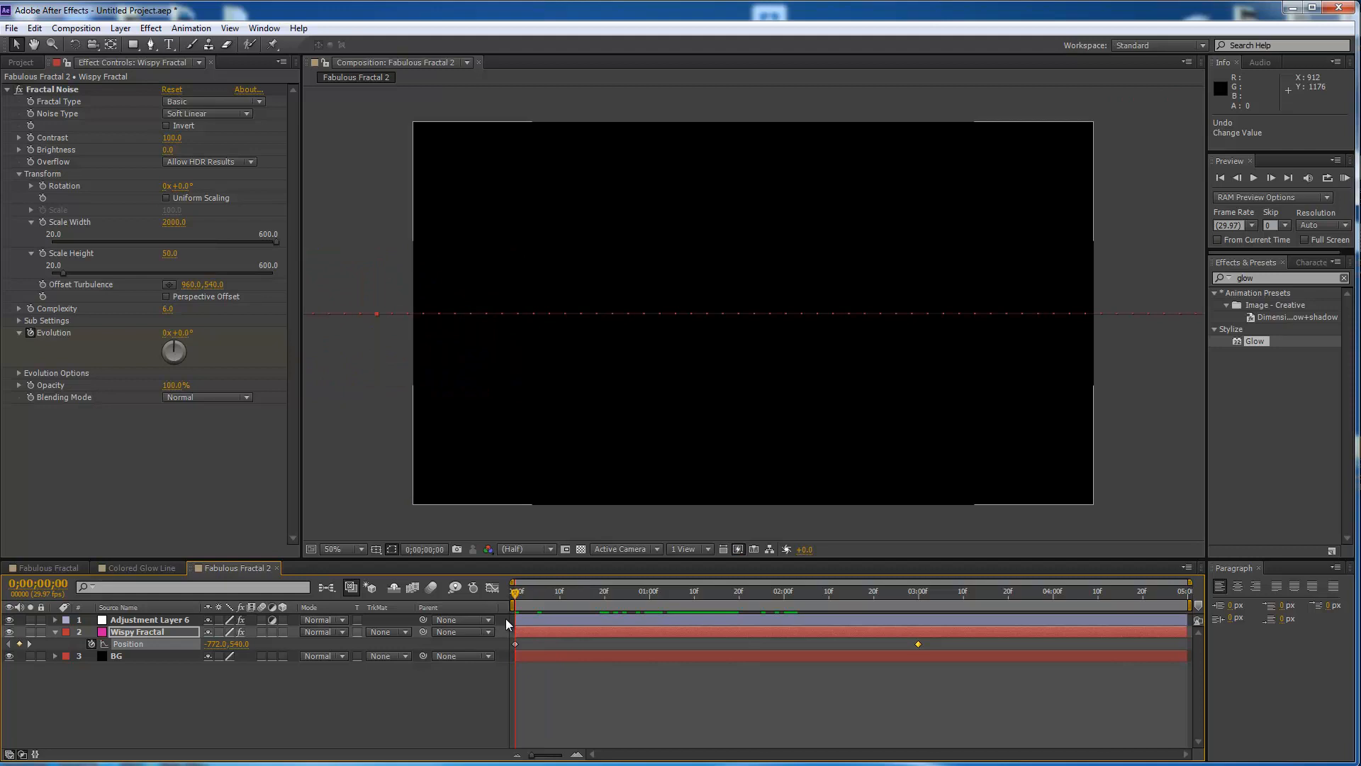
# Pre-compose the adjustment layer and the Wispy Fractal layer together as "Colored Glow Line 2", moving all attributes into the new composition
pyautogui.click(55, 631)
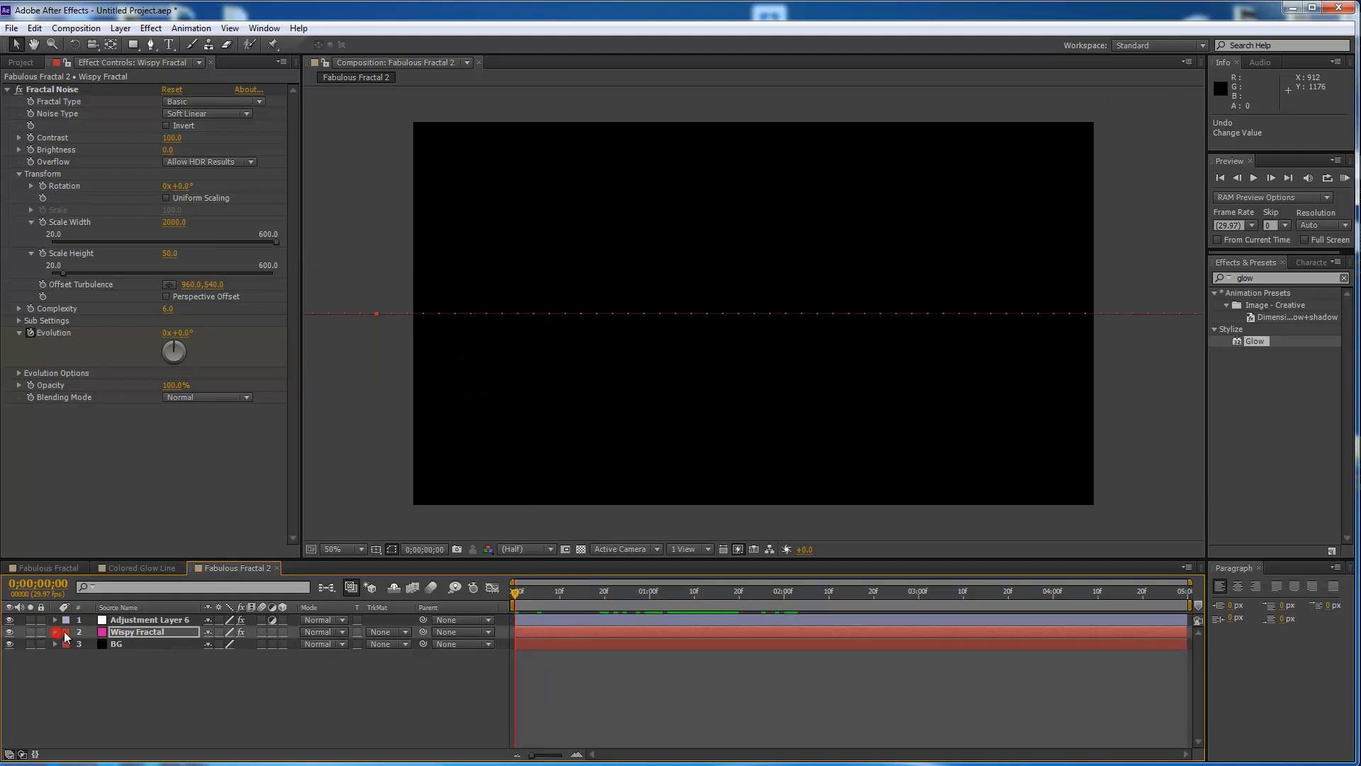
pyautogui.keyDown('shift'); pyautogui.click(141, 619); pyautogui.keyUp('shift')
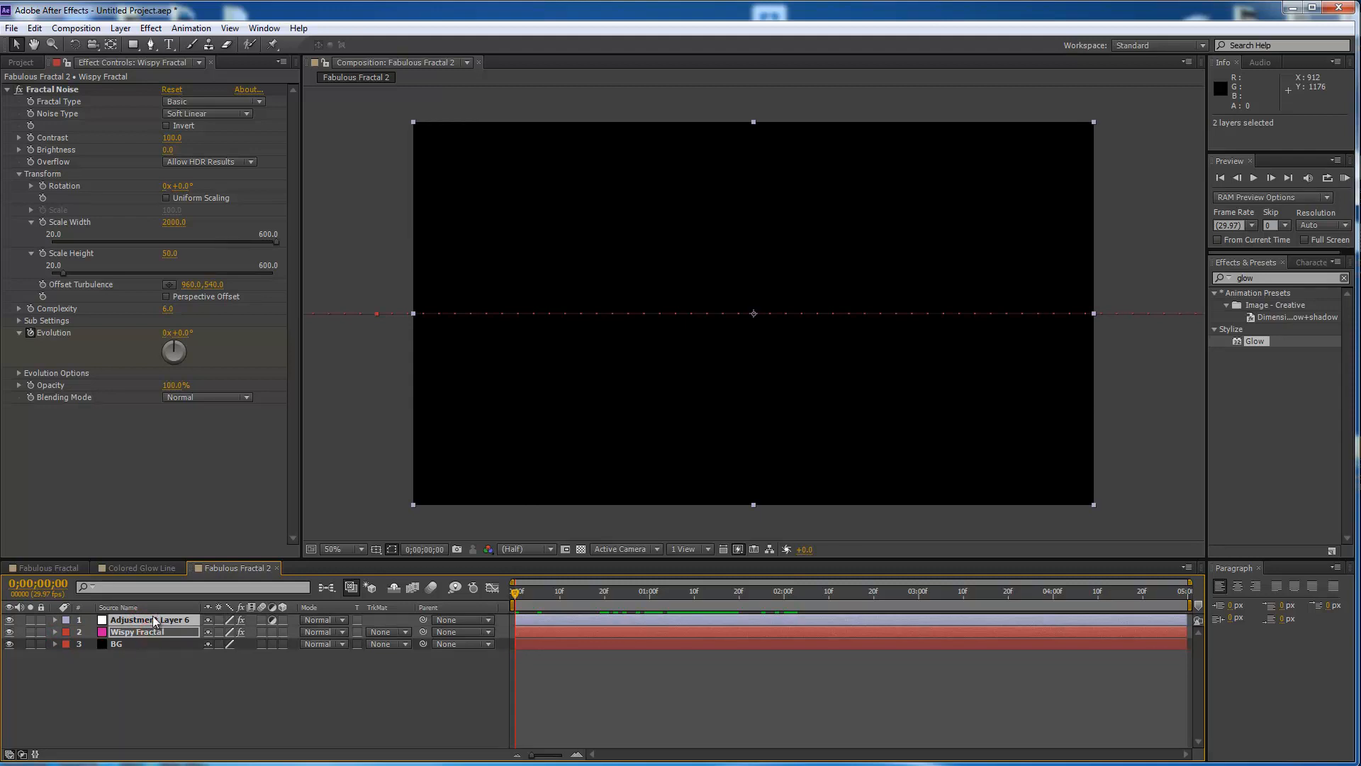
pyautogui.rightClick(155, 623)
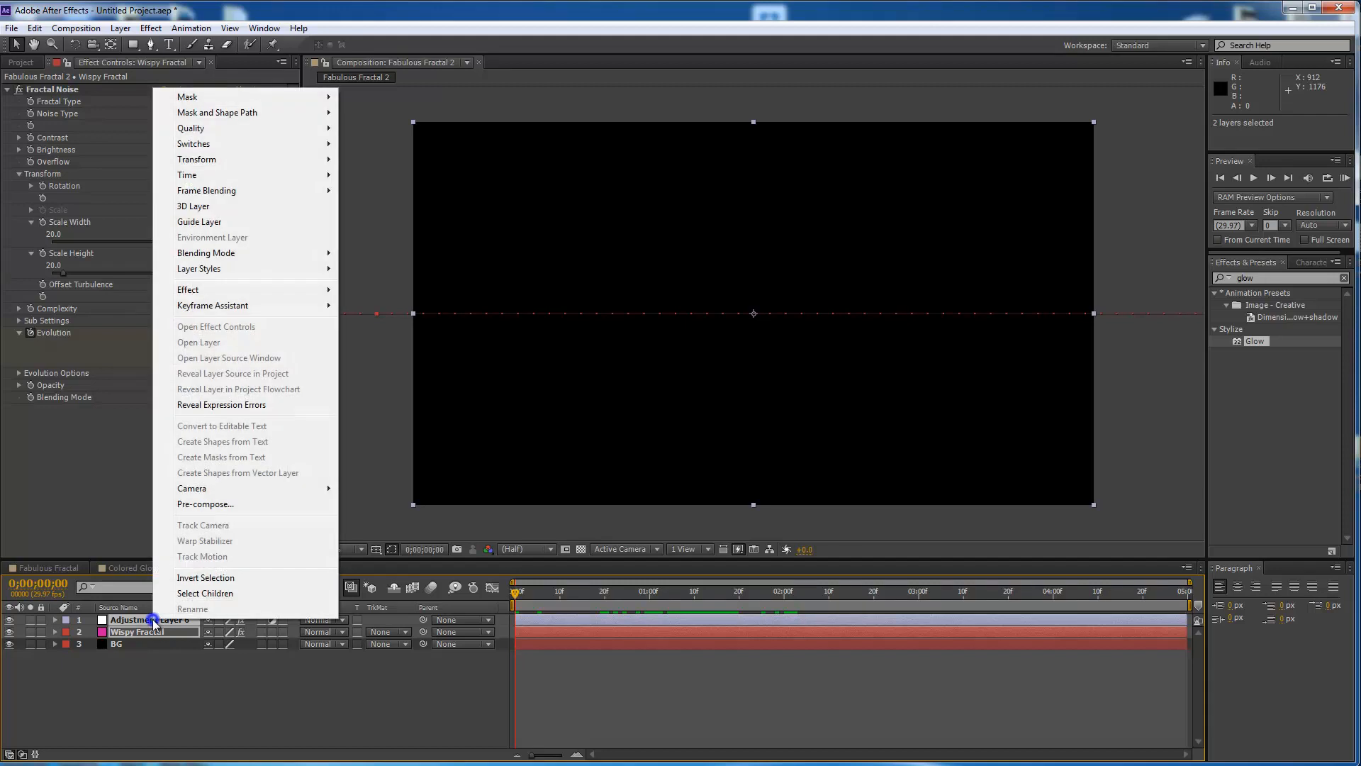
pyautogui.click(210, 504)
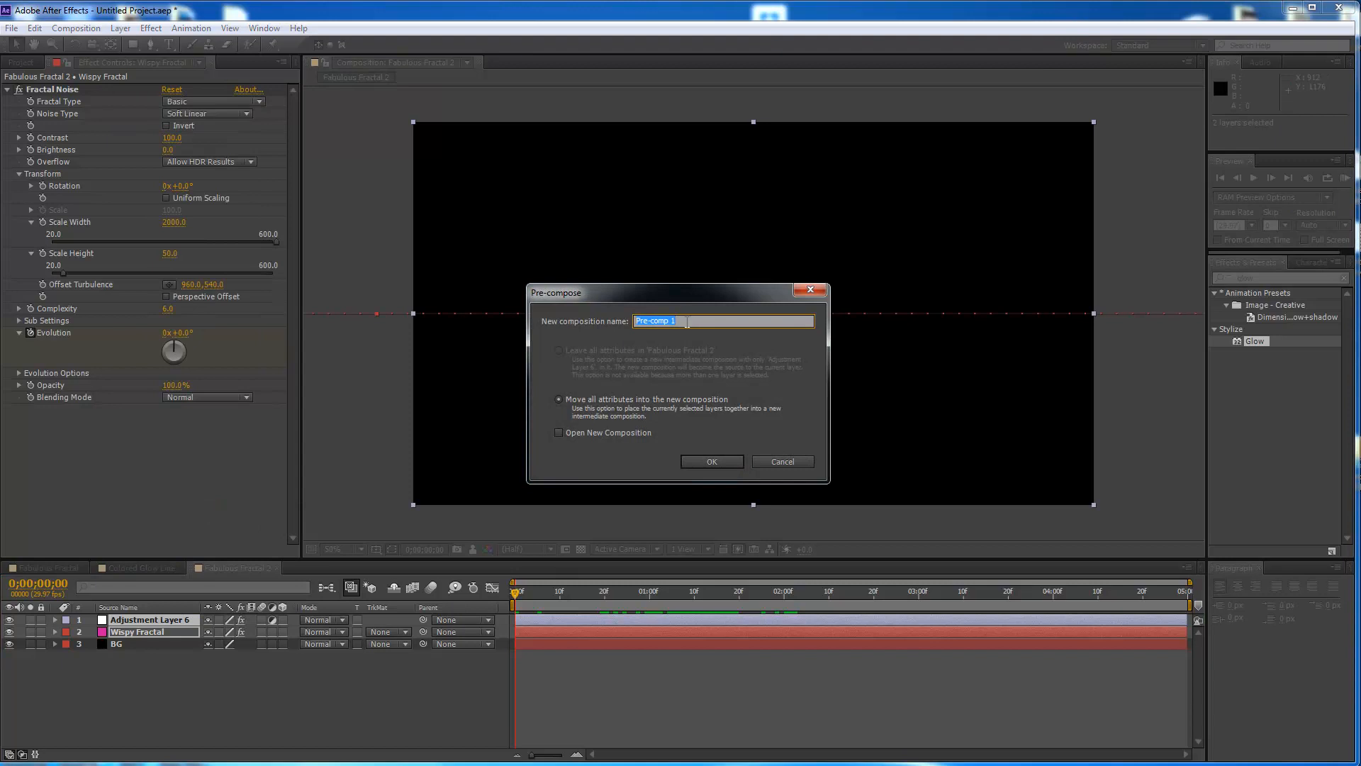
pyautogui.write('Colored Glow Line 2')
pyautogui.click(711, 462)
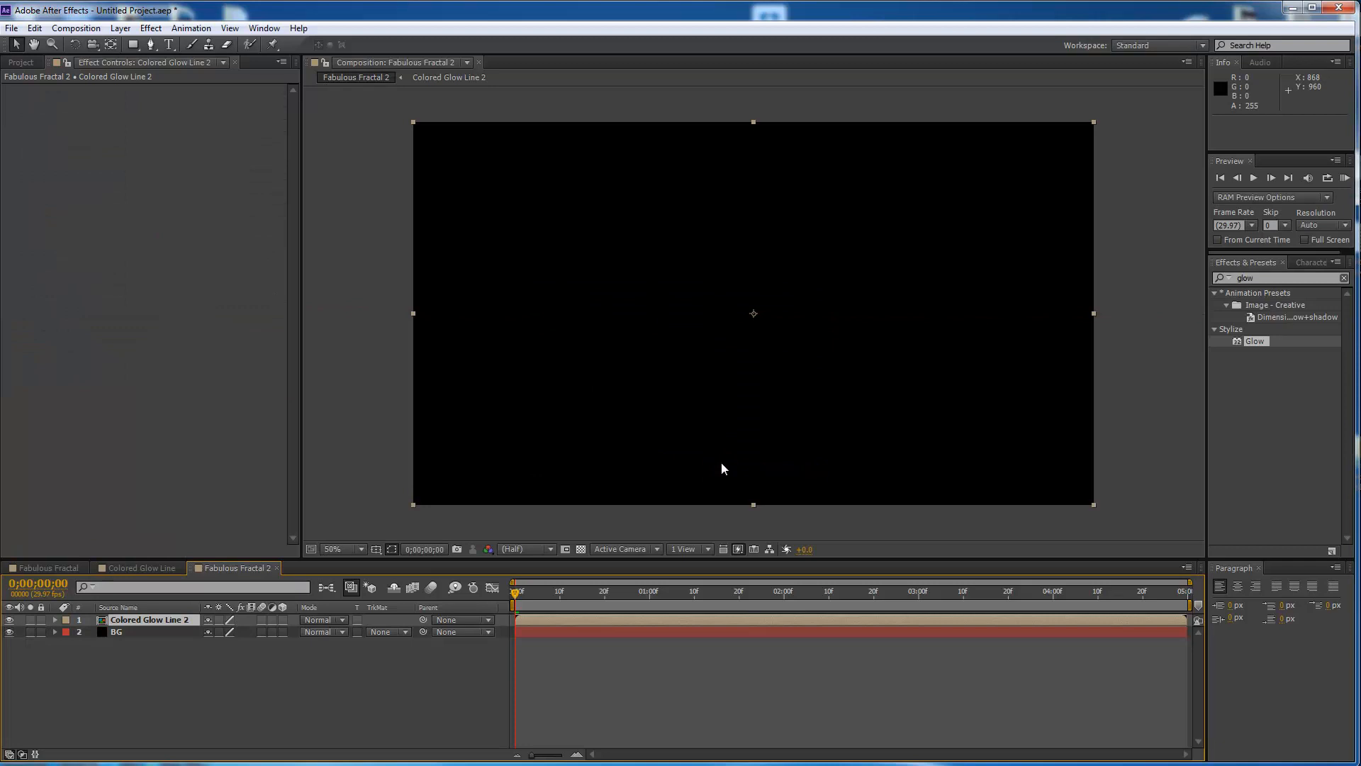
# Change the Colored Glow Line 2 layer's blending mode to Add
pyautogui.click(138, 620)
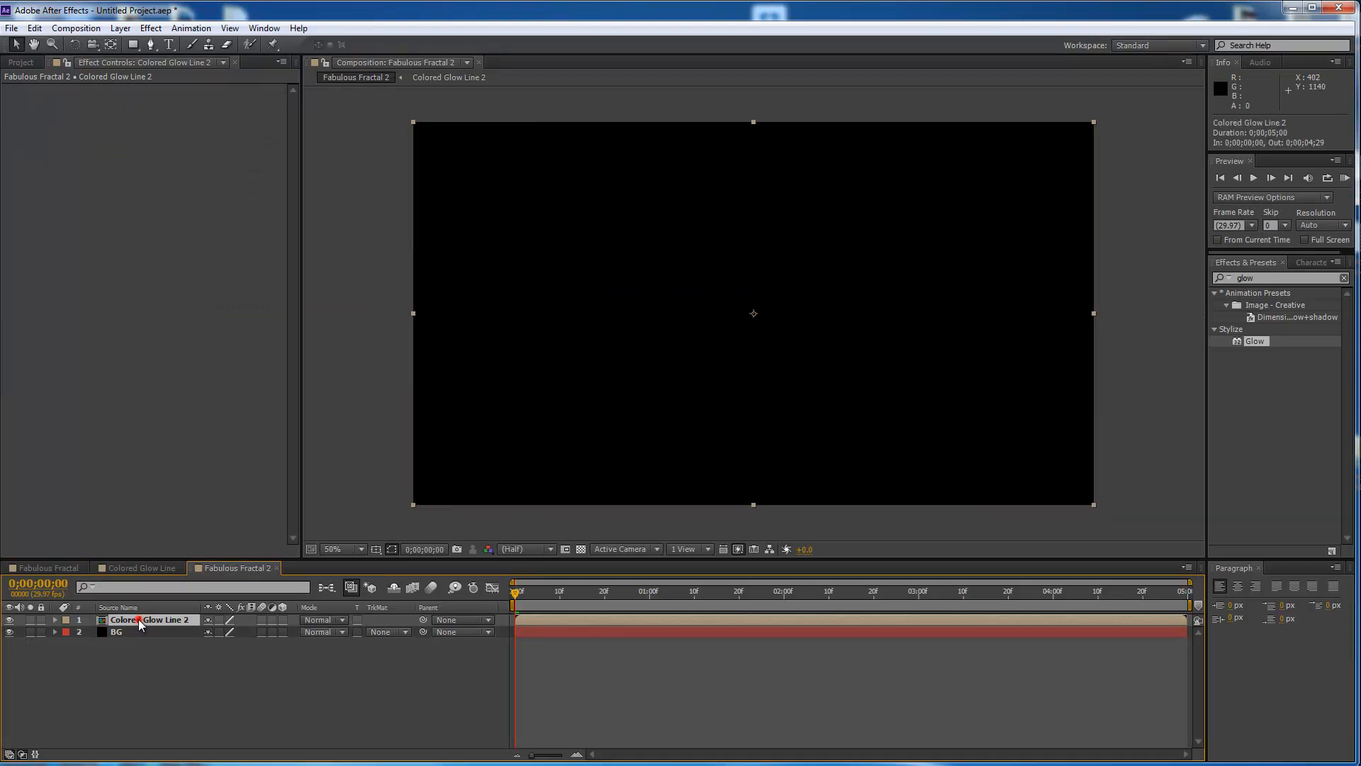
pyautogui.click(342, 621)
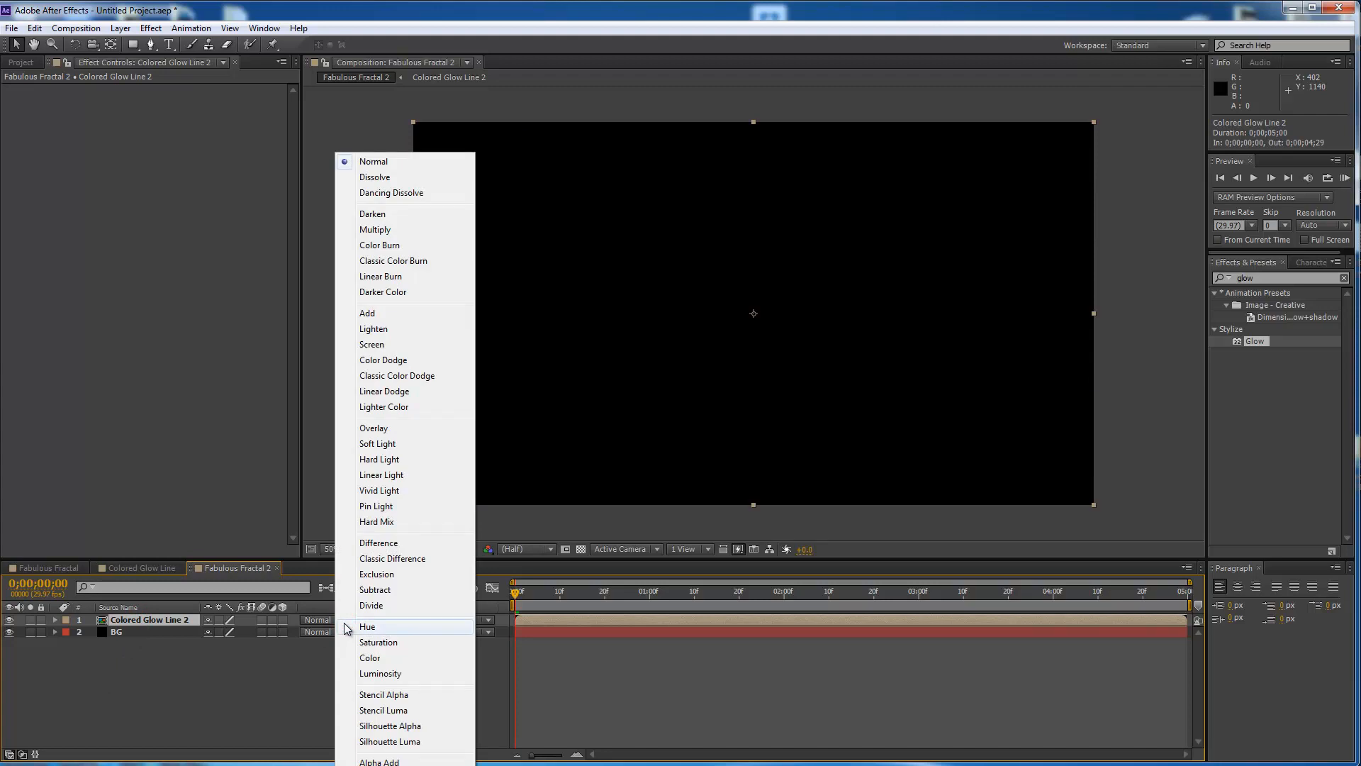
pyautogui.click(368, 314)
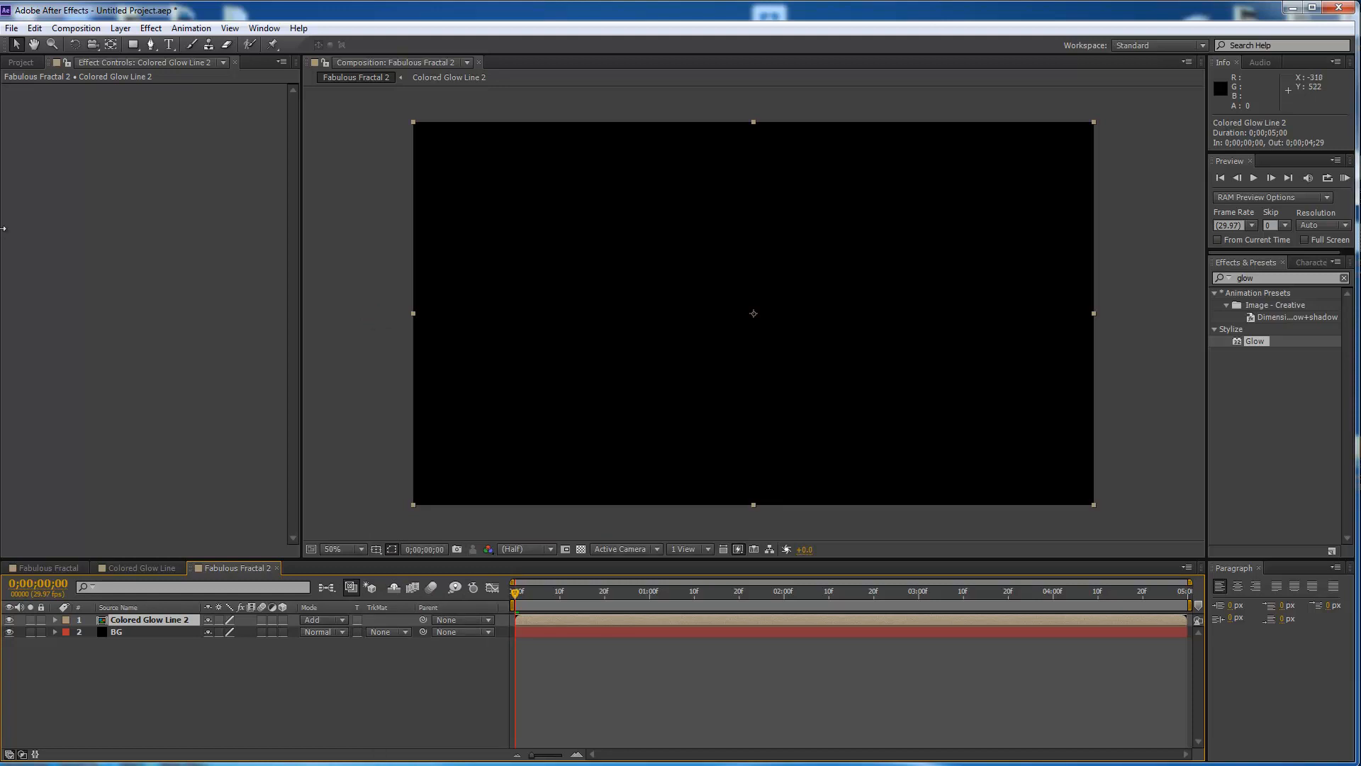
# Create a 1920 x 1080 px solid named Vignette in magenta C208CE
pyautogui.click(120, 28)
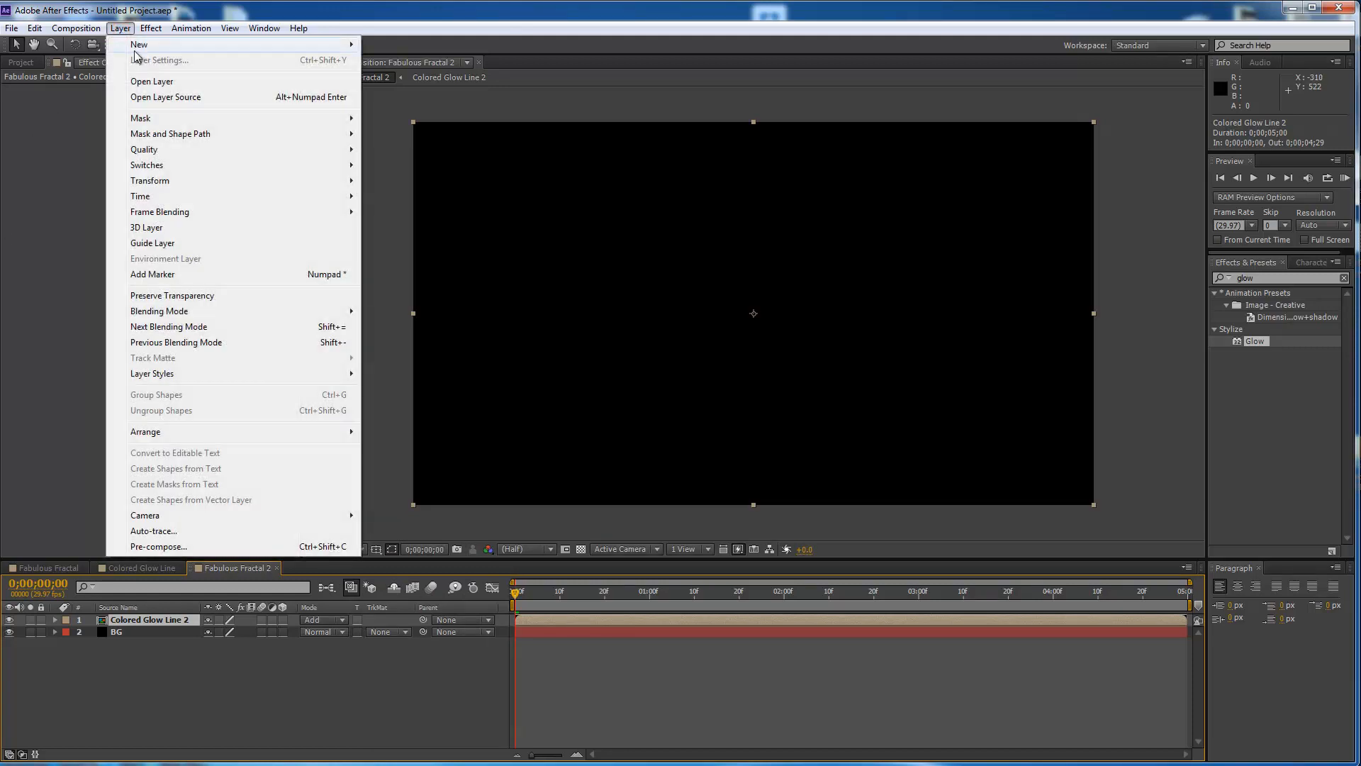
pyautogui.moveTo(142, 44)
pyautogui.click(395, 61)
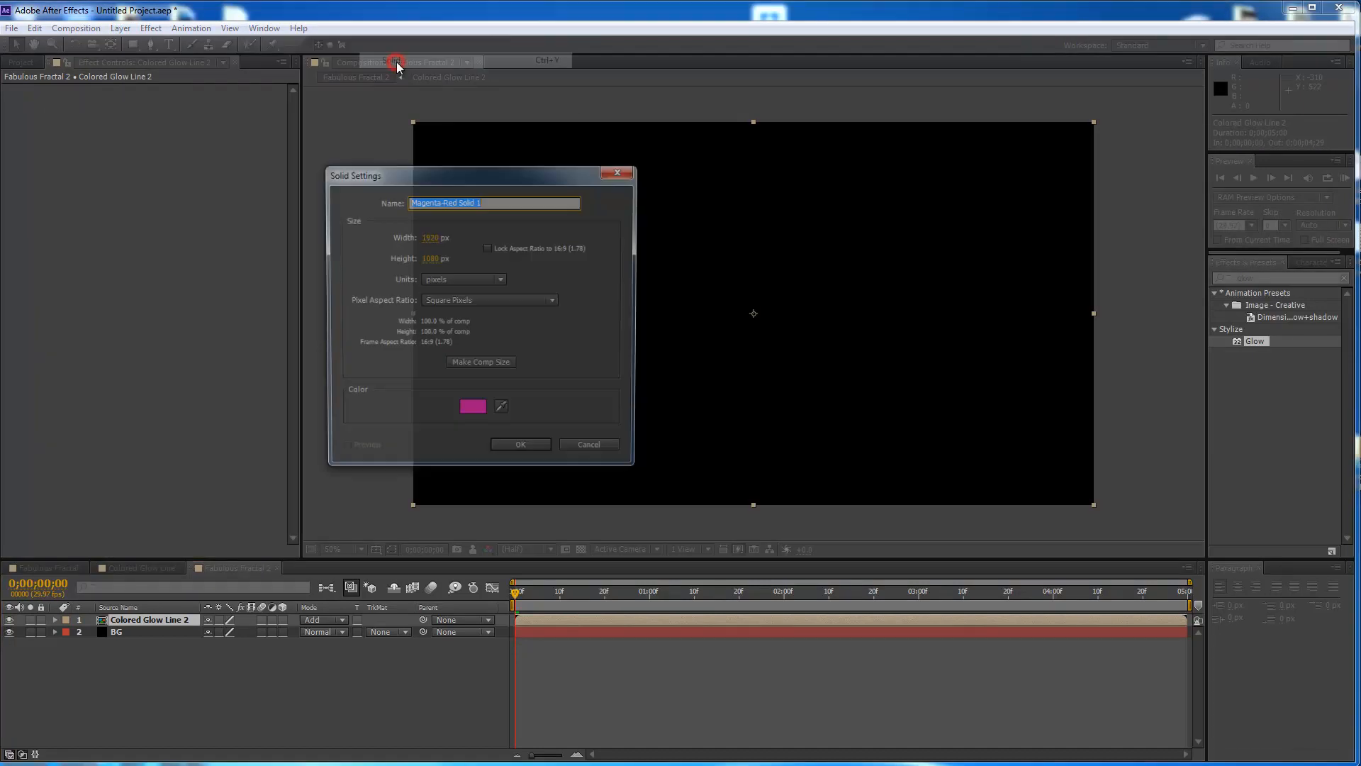
pyautogui.click(473, 411)
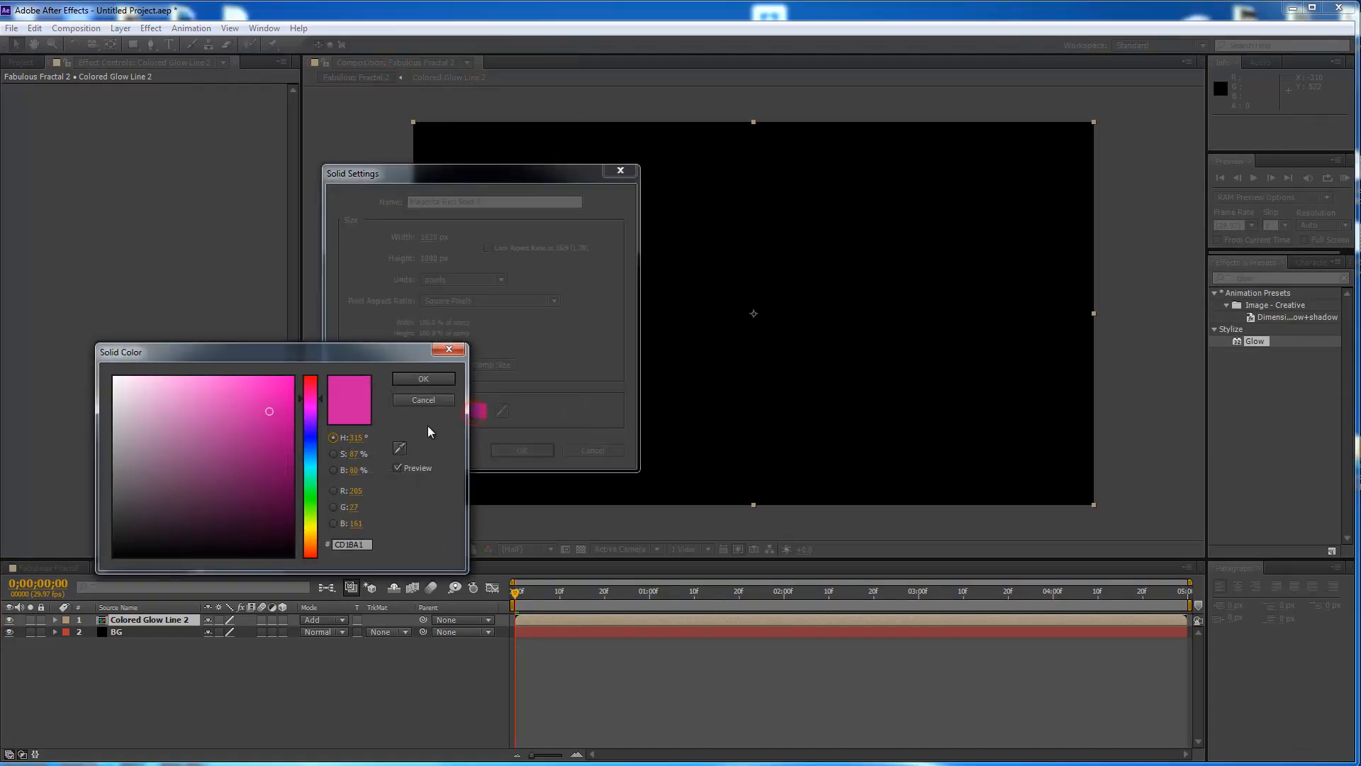
pyautogui.click(320, 409)
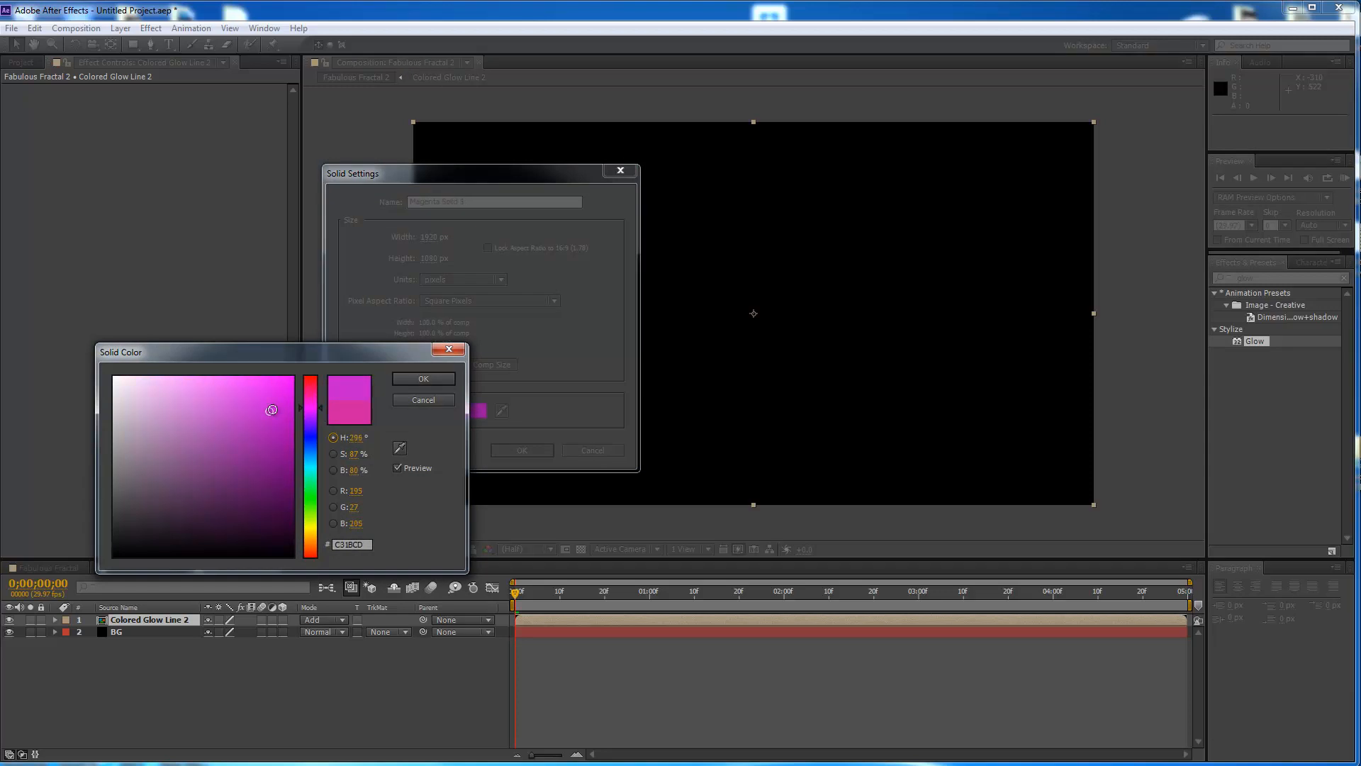
pyautogui.click(264, 414)
pyautogui.moveTo(276, 426); pyautogui.dragTo(287, 410)
pyautogui.click(423, 380)
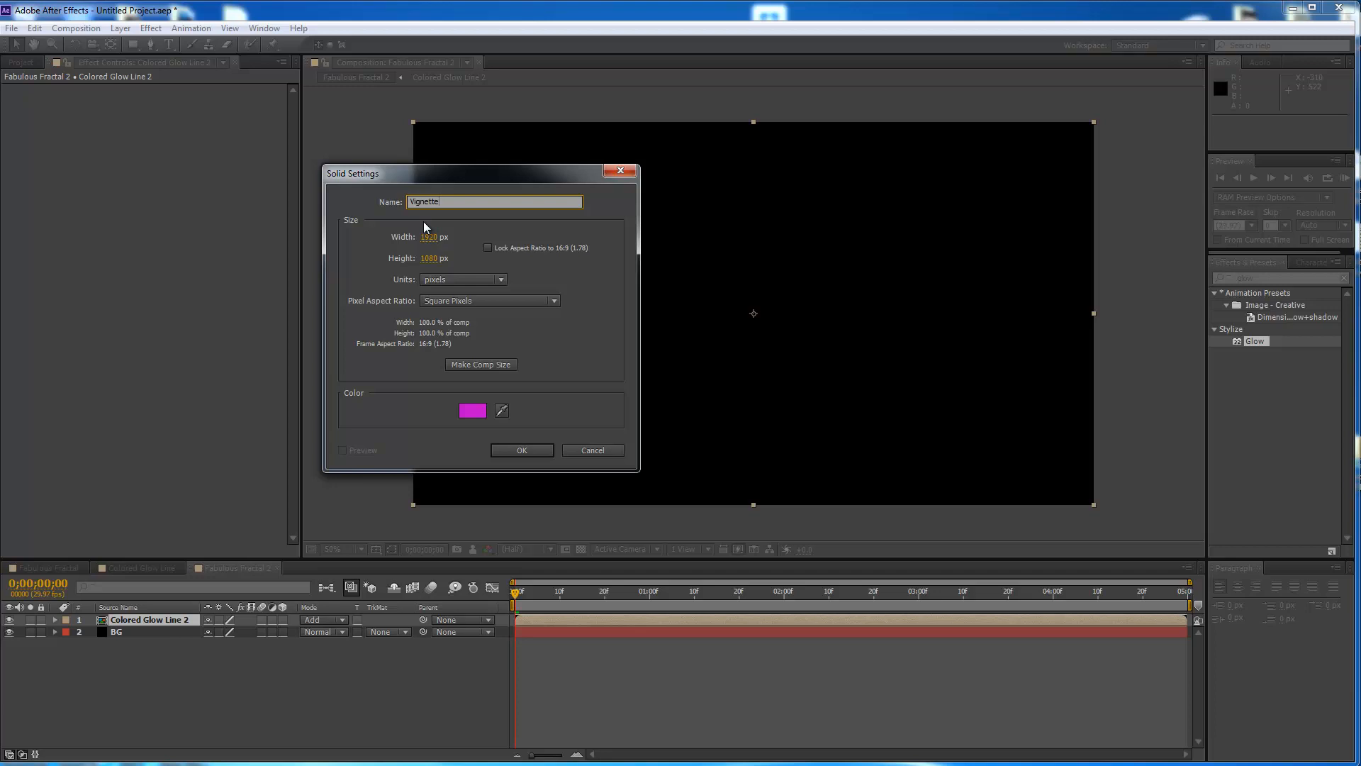
pyautogui.click(522, 450)
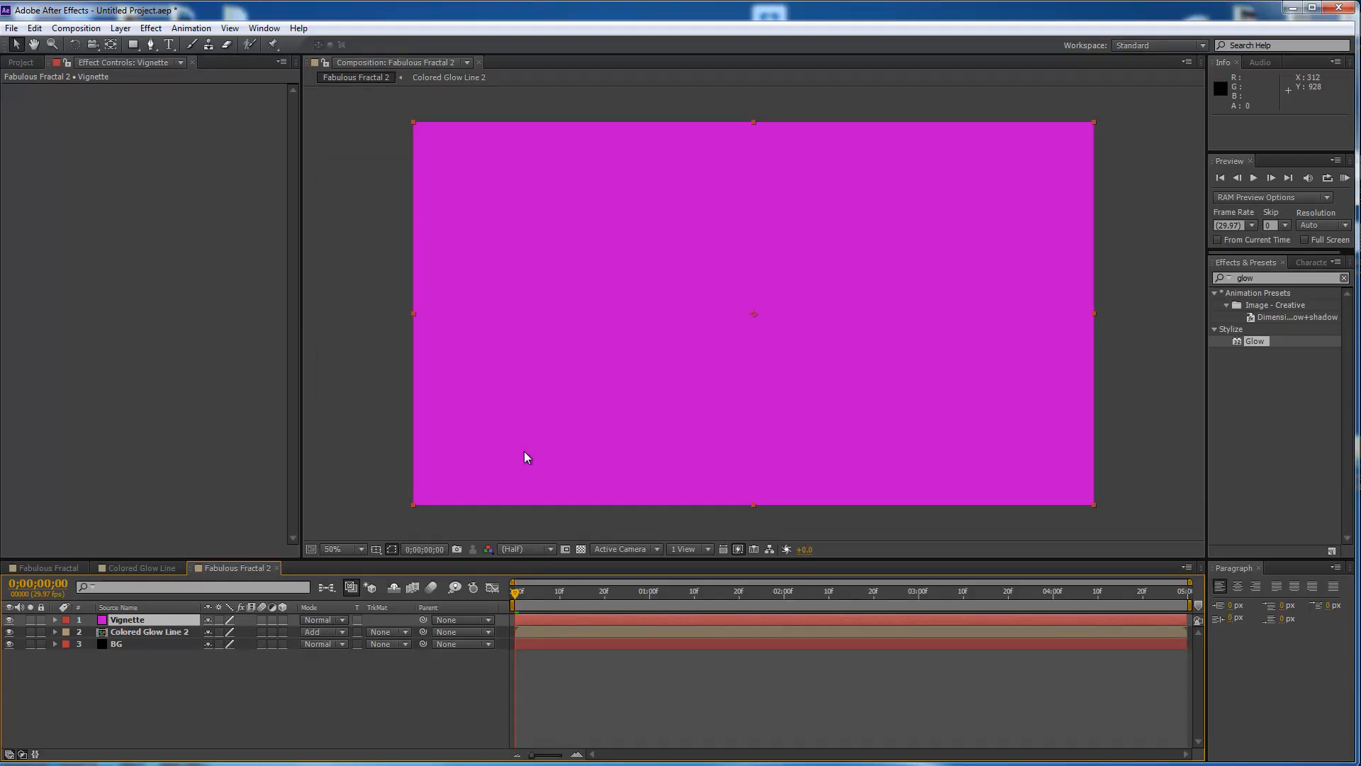
# Place the Vignette layer directly below Colored Glow Line 2 and give it a rectangular mask covering the full frame
pyautogui.moveTo(128, 621); pyautogui.dragTo(138, 638)
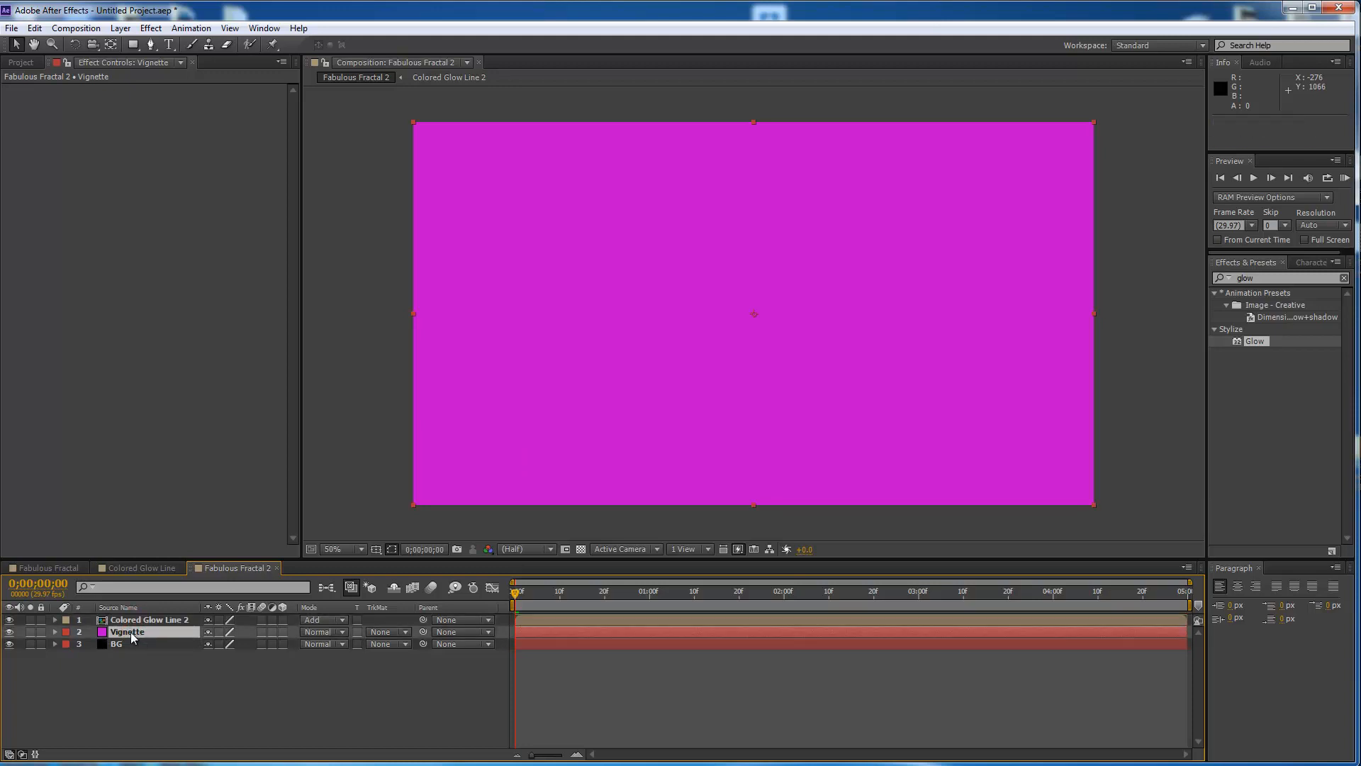
pyautogui.moveTo(133, 44); pyautogui.dragTo(185, 48)
pyautogui.doubleClick(133, 46)
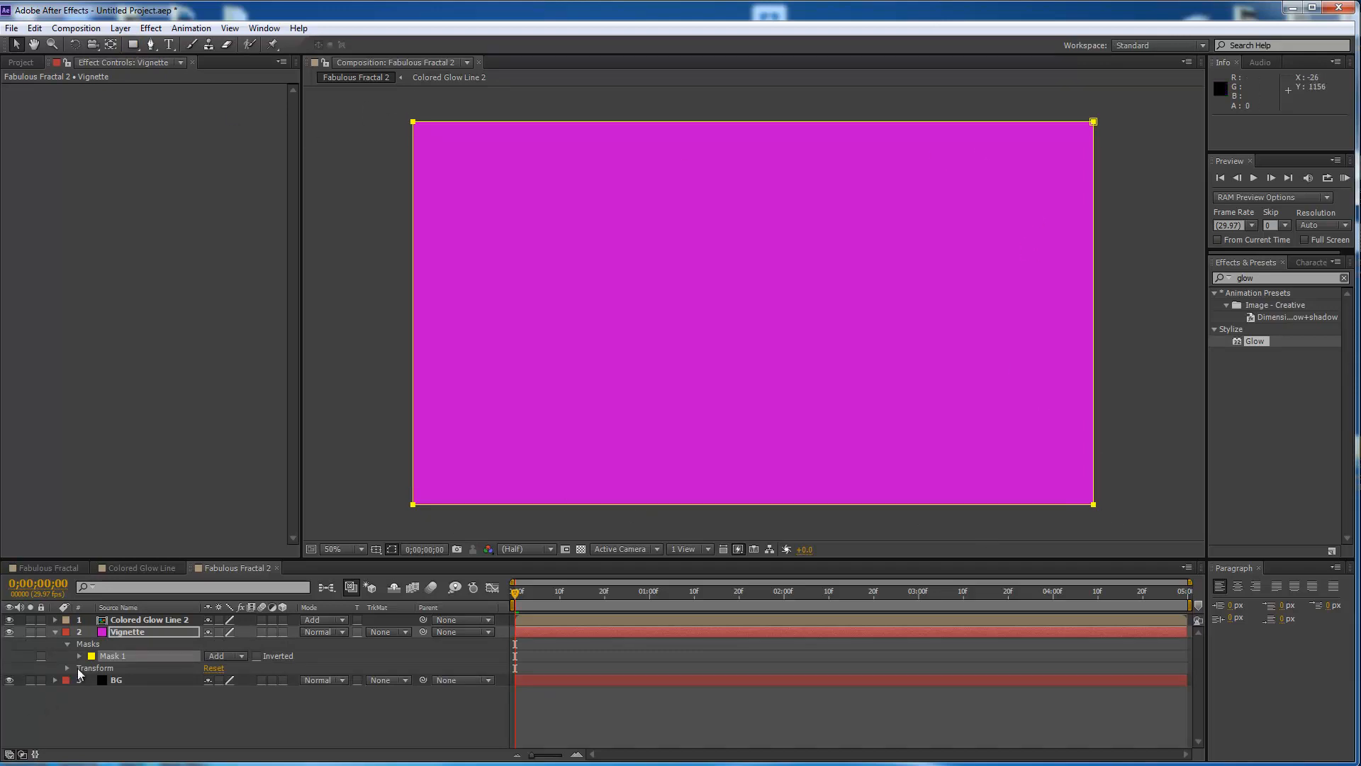
# Set the Vignette mask's feather to 460 pixels to soften its edges
pyautogui.click(113, 658)
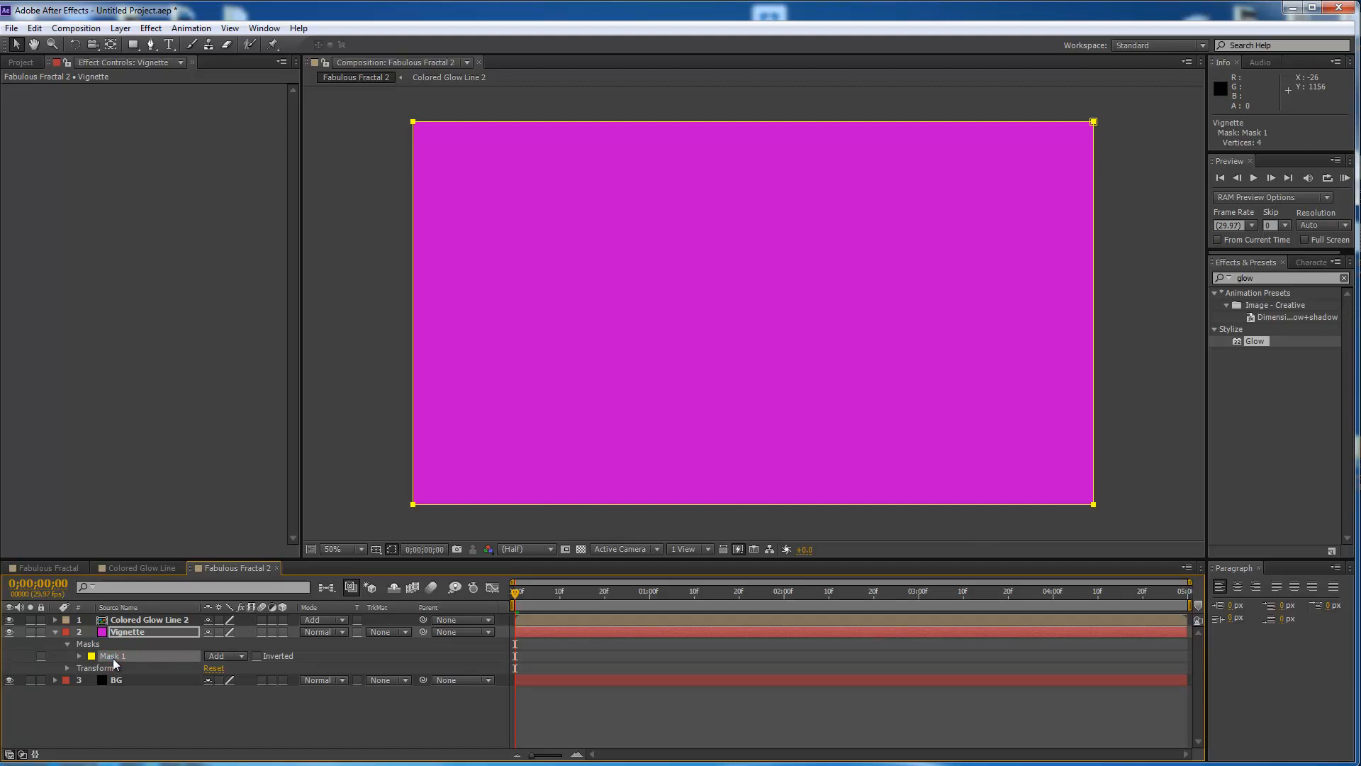
pyautogui.press('f')
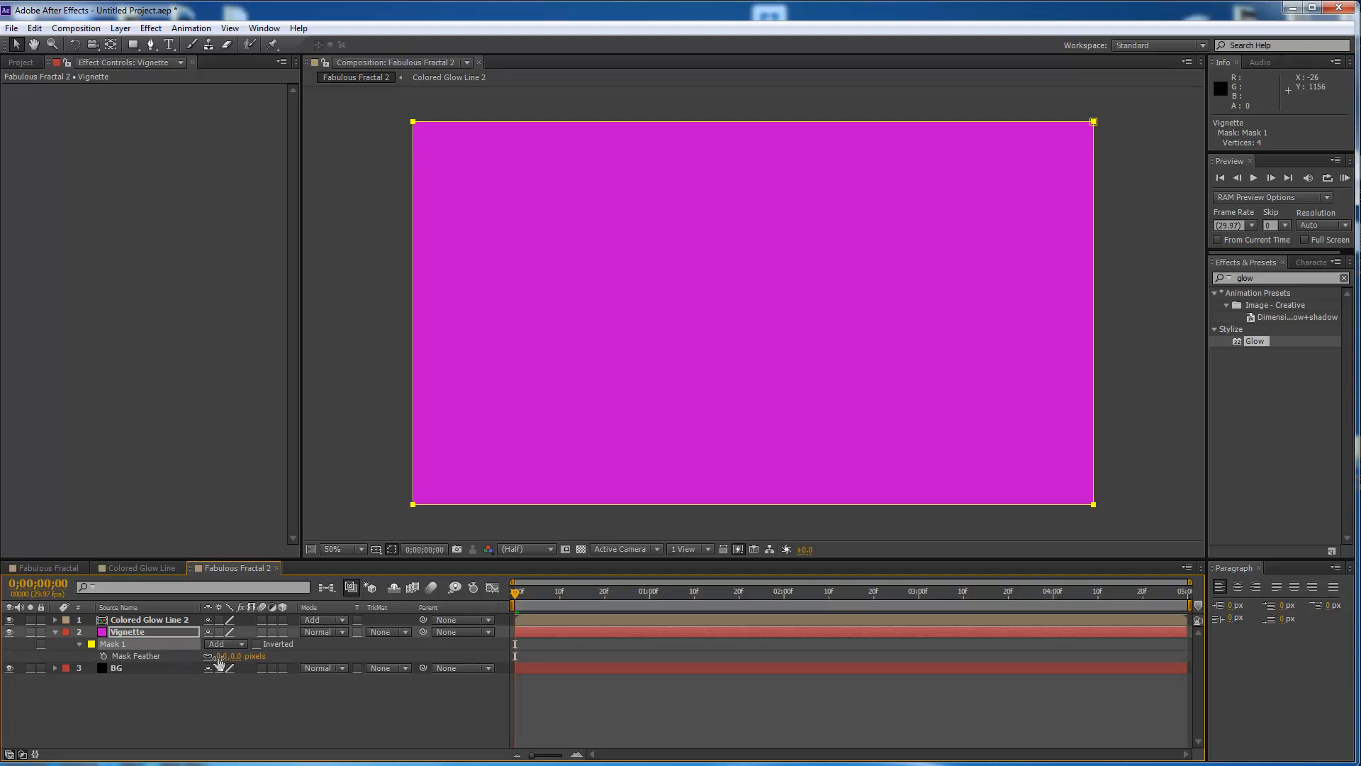
pyautogui.moveTo(221, 663); pyautogui.dragTo(260, 662)
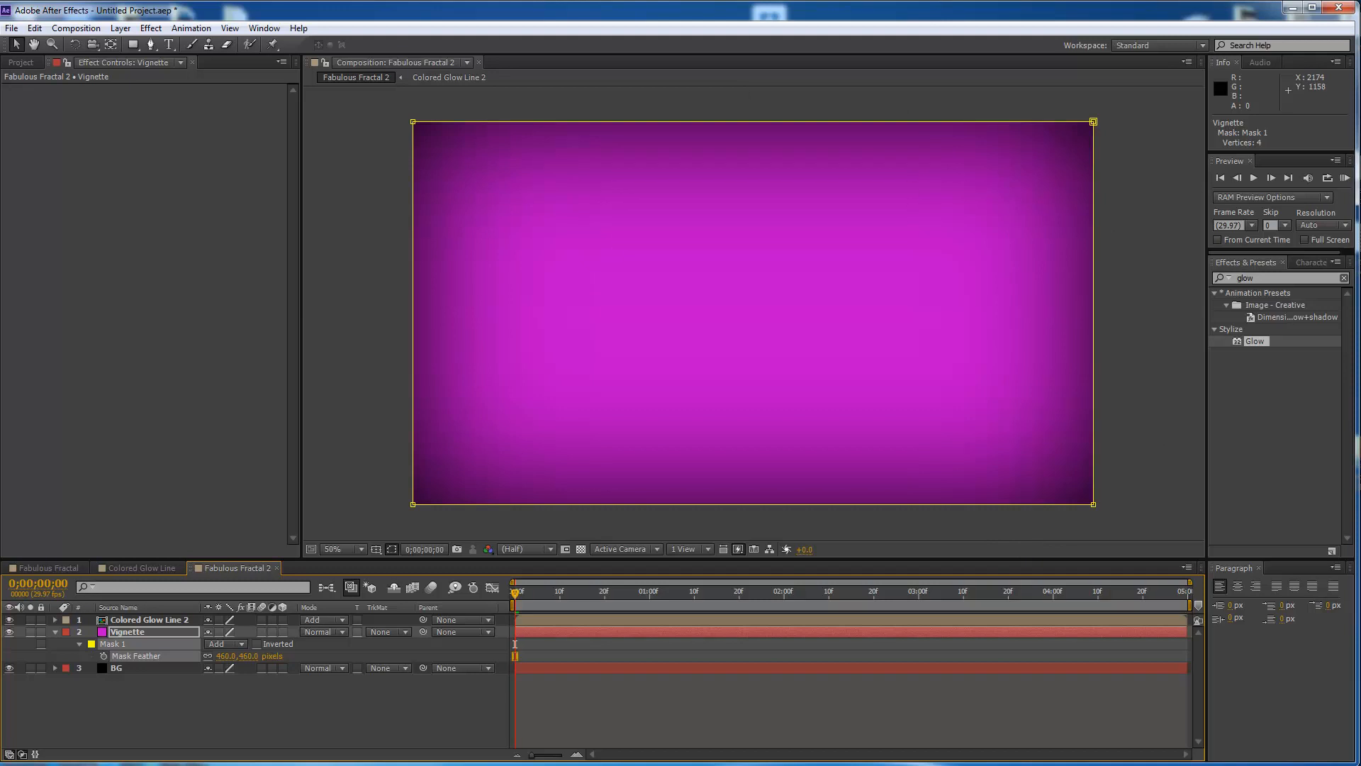
pyautogui.press('Return')
pyautogui.press('y')
# Create a 1920 x 1080 px solid named Sparkles in yellow-orange FFBA00
pyautogui.click(120, 28)
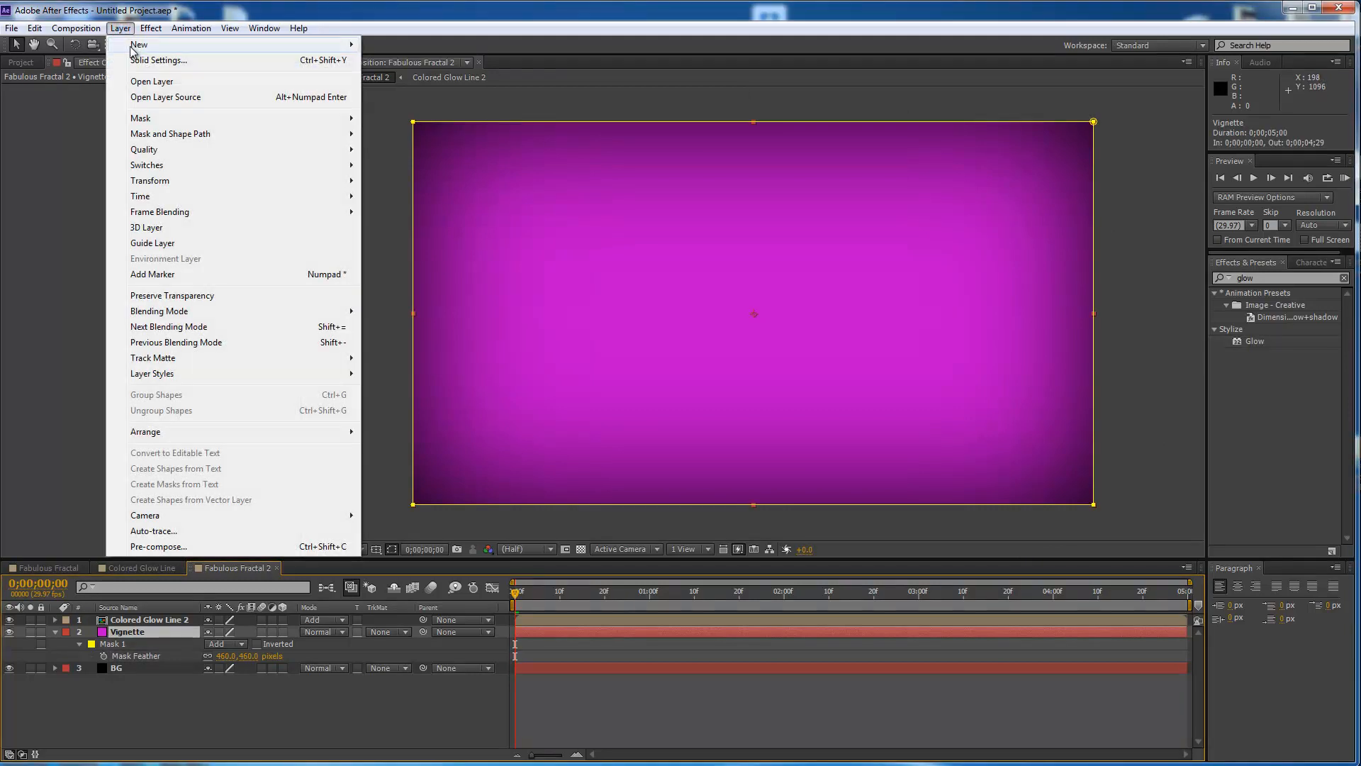
pyautogui.moveTo(162, 51)
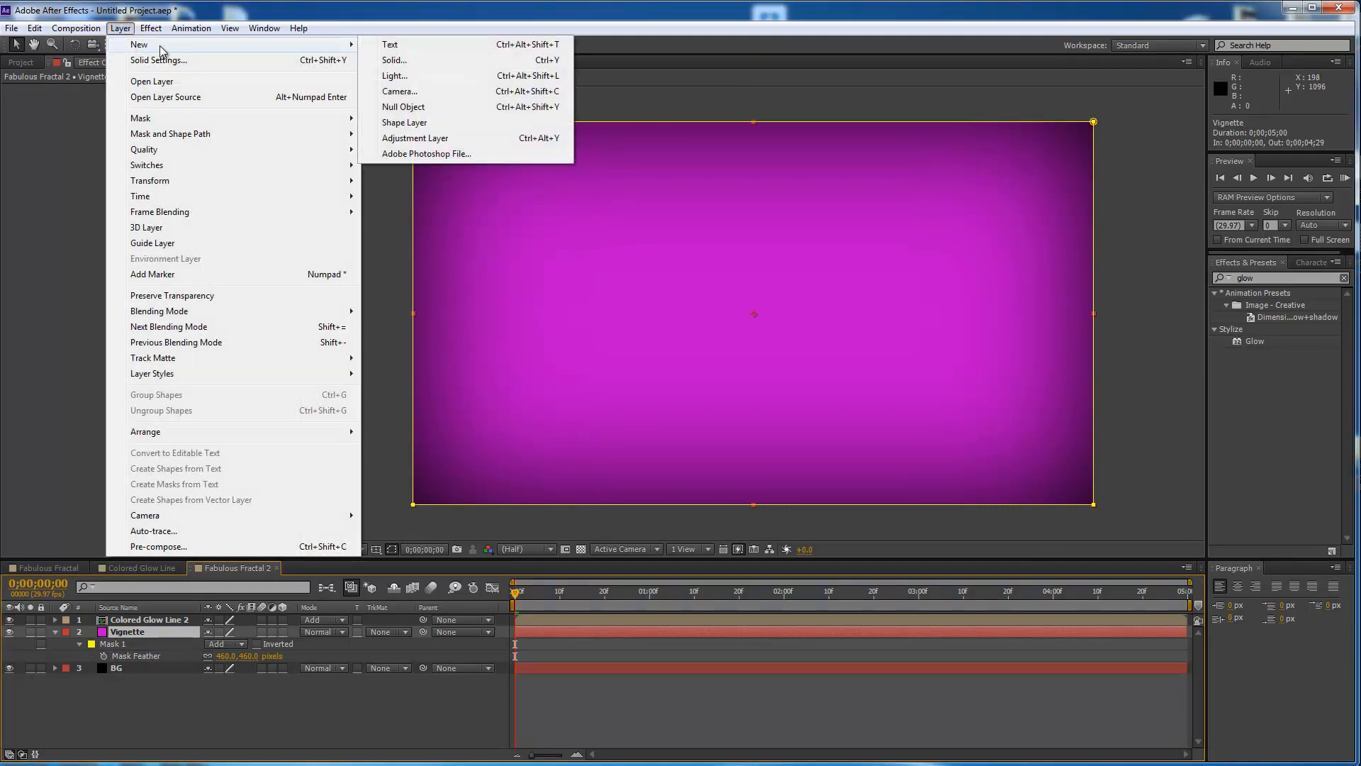
pyautogui.click(395, 61)
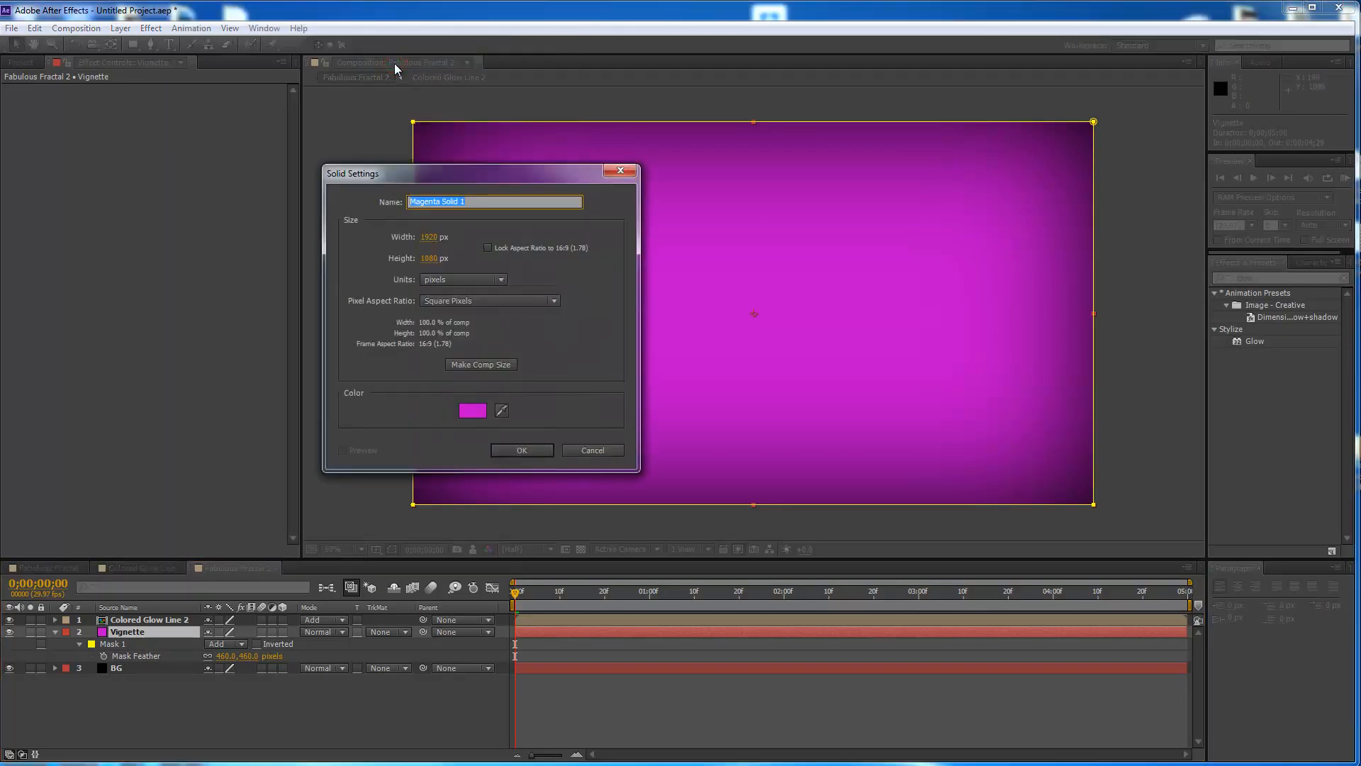
pyautogui.write('Sparkles')
pyautogui.click(473, 411)
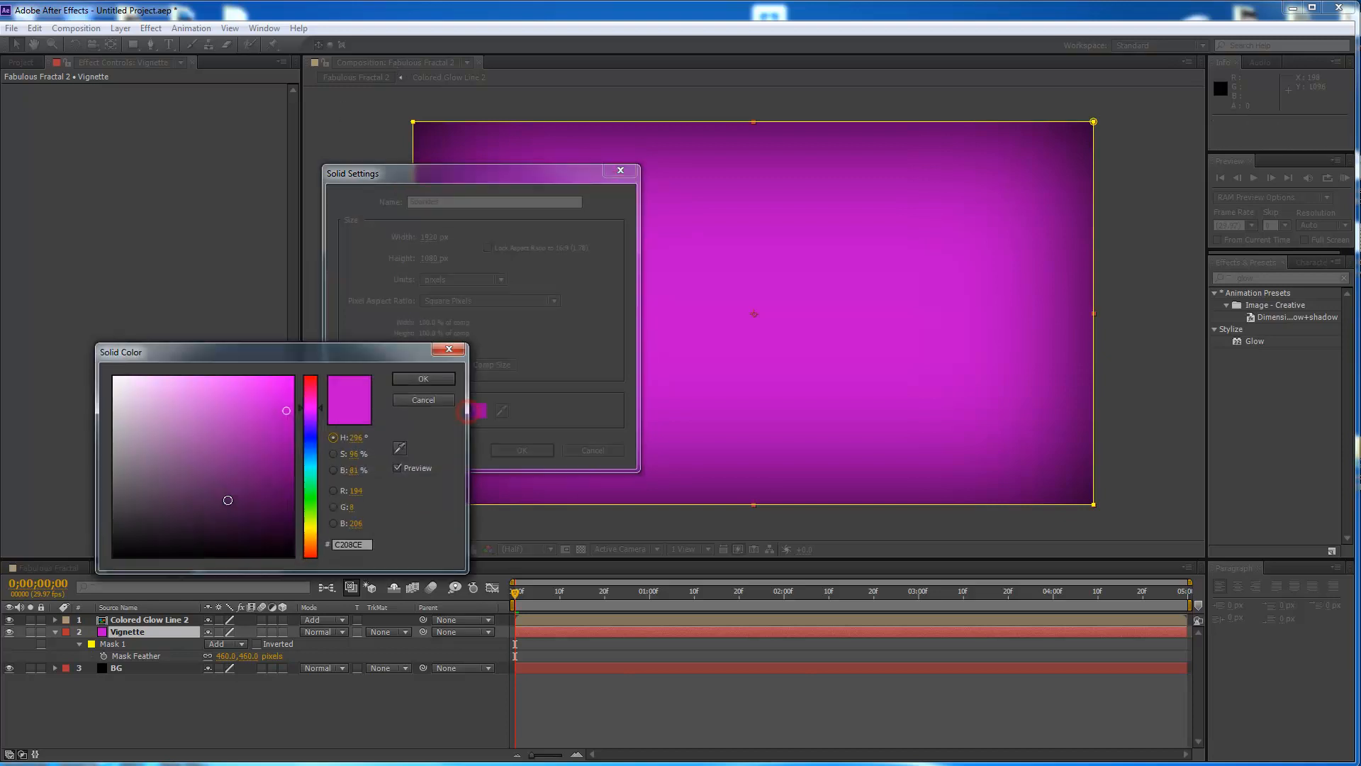
pyautogui.click(310, 532)
pyautogui.moveTo(258, 416); pyautogui.dragTo(309, 377)
pyautogui.moveTo(321, 526); pyautogui.dragTo(321, 530)
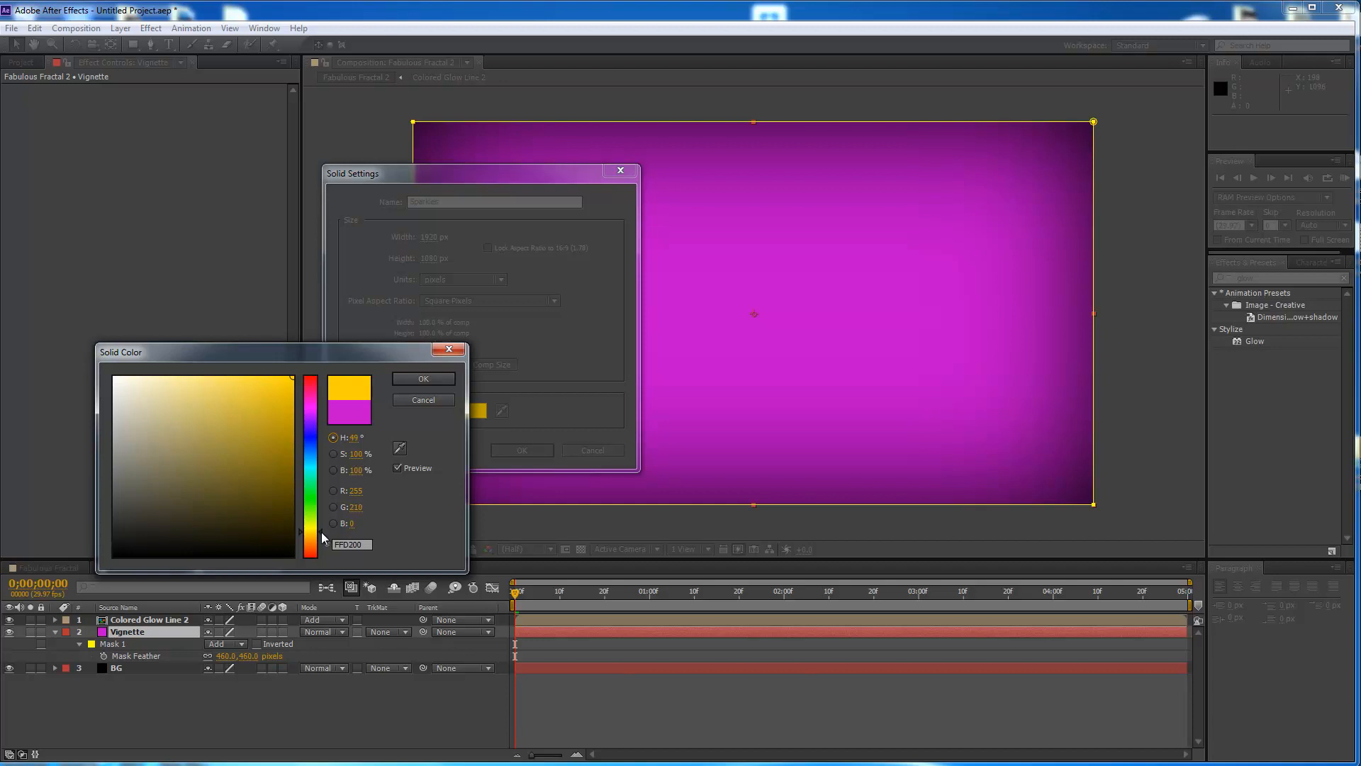
pyautogui.moveTo(321, 530); pyautogui.dragTo(321, 533)
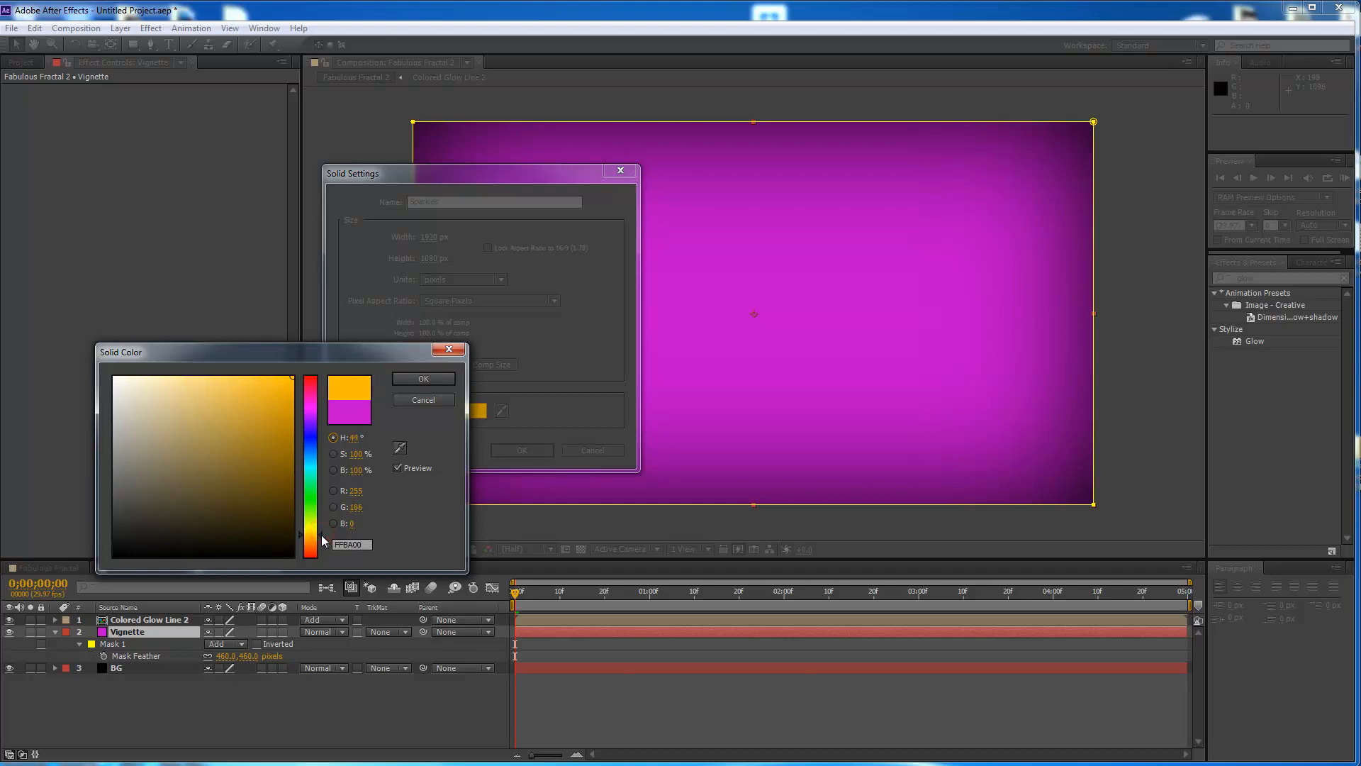
pyautogui.click(423, 380)
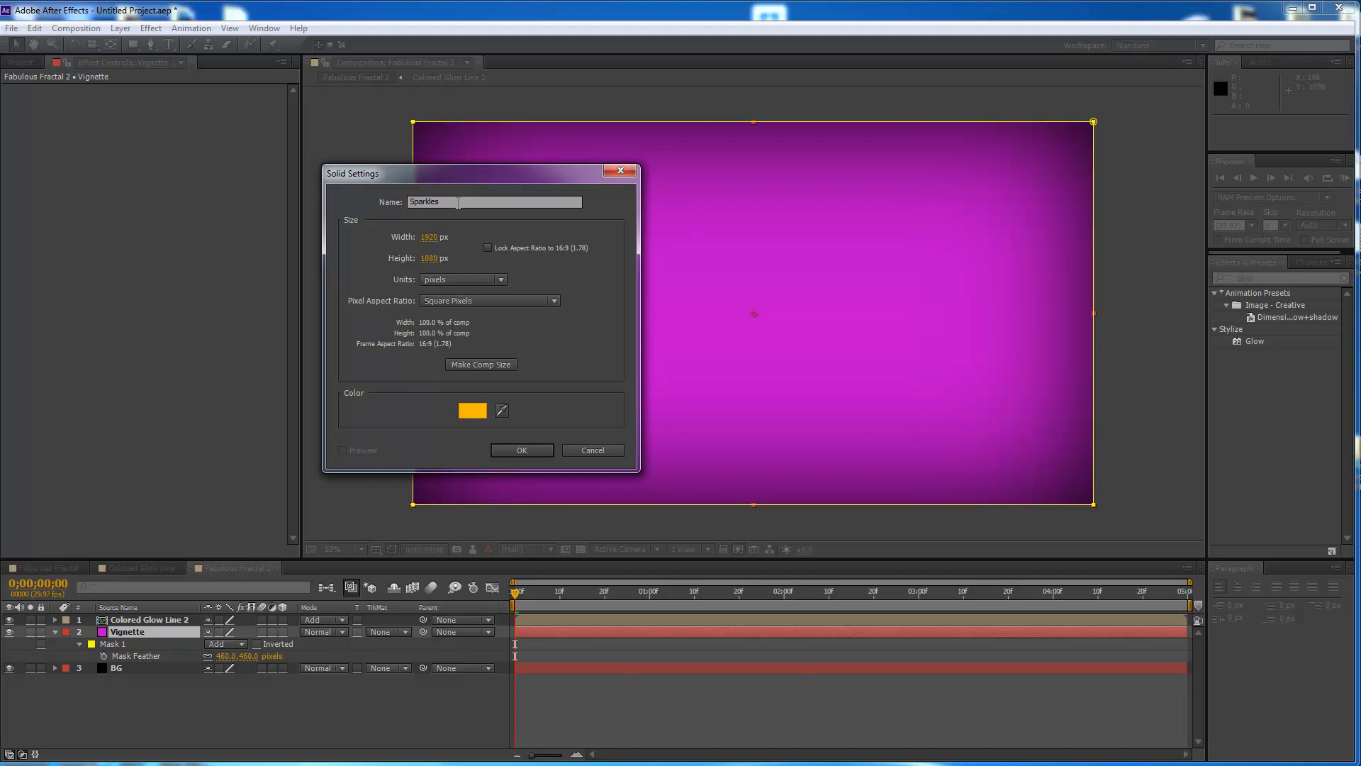
pyautogui.click(522, 451)
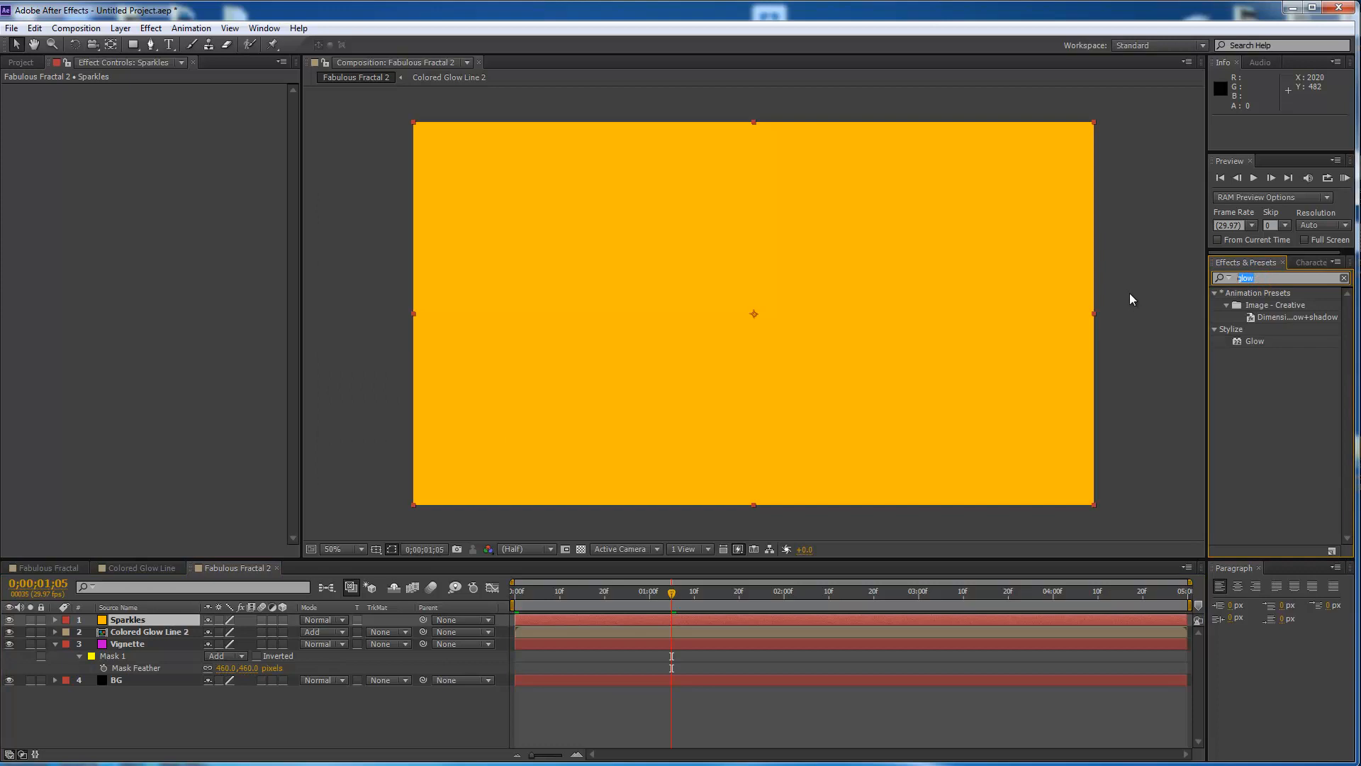
# Apply CC Particle World to the Sparkles layer and set its physics Velocity to 2 and Inherit Velocity to 50%
pyautogui.write('cc particle')
pyautogui.moveTo(1267, 317); pyautogui.dragTo(872, 316)
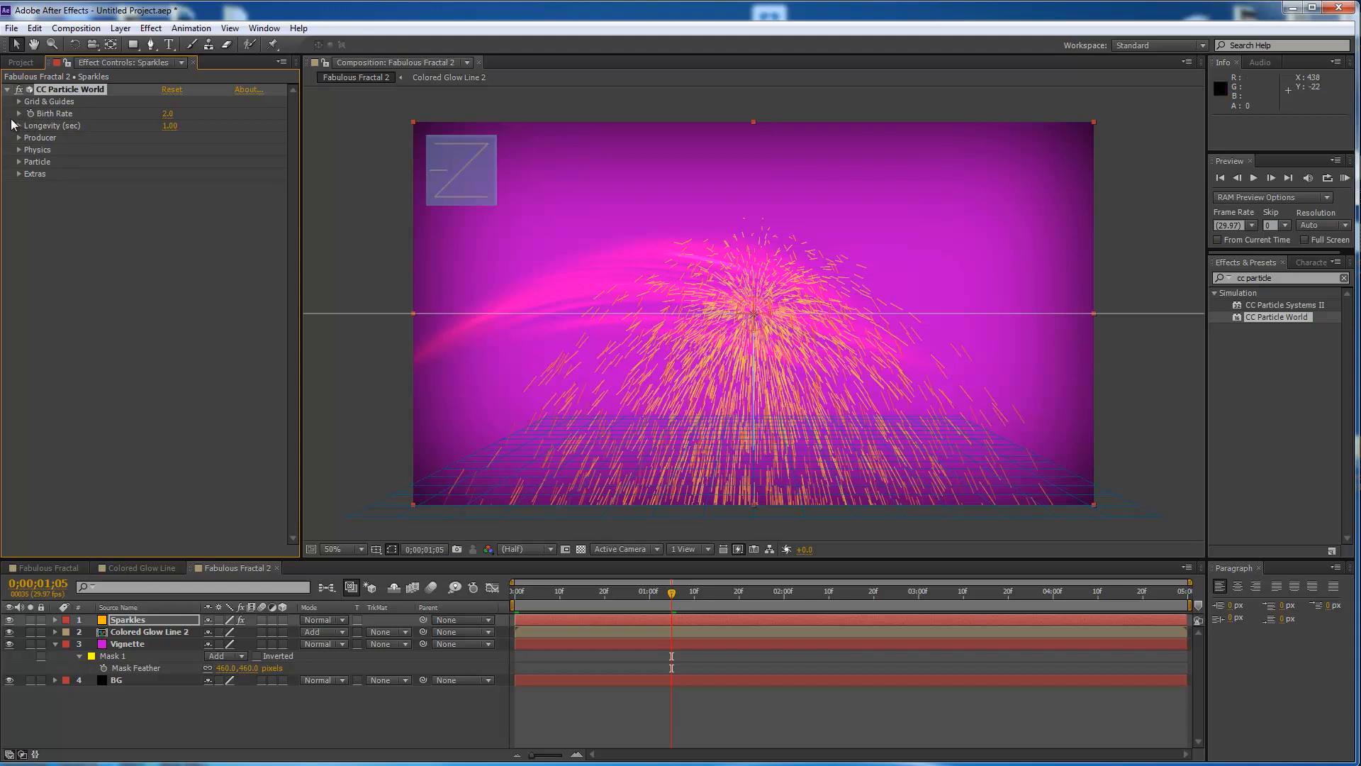
pyautogui.click(17, 150)
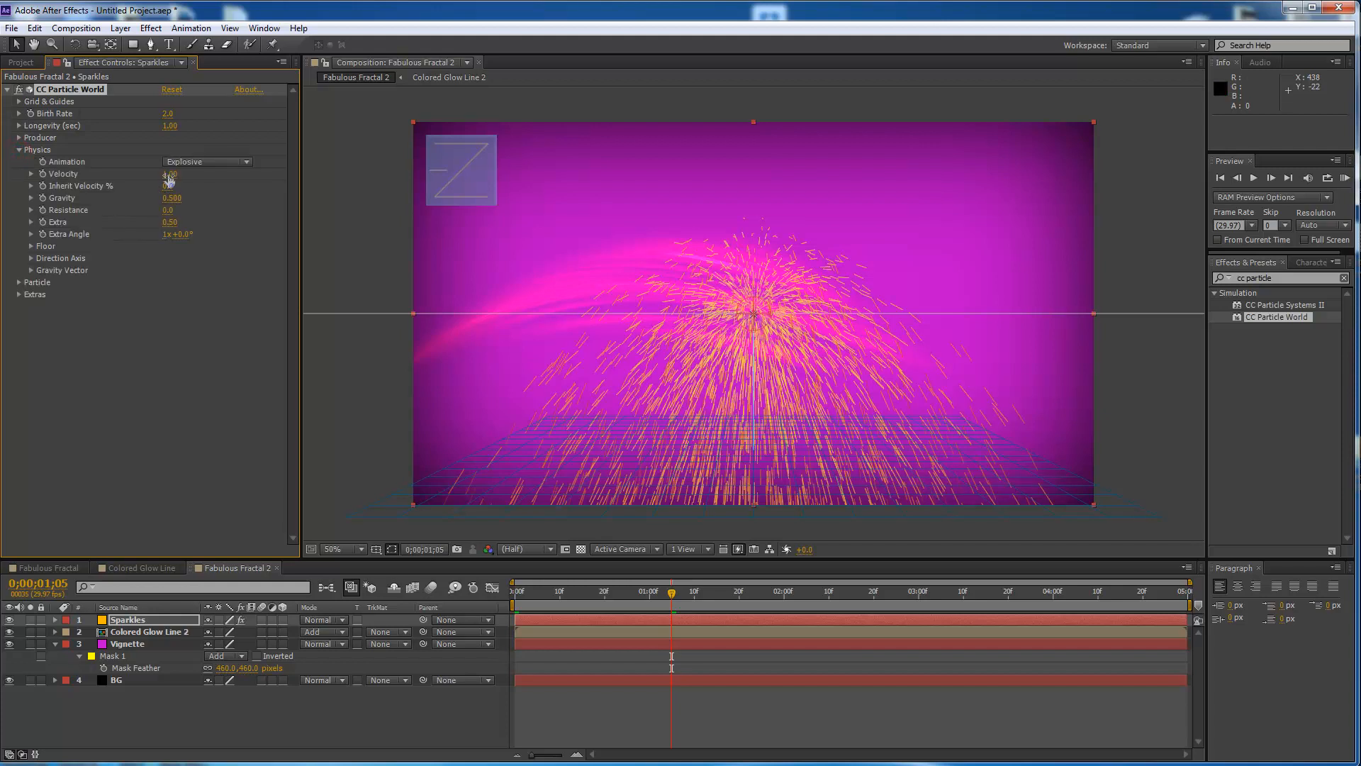
pyautogui.click(168, 175)
pyautogui.write('2')
pyautogui.press('Return')
pyautogui.click(169, 188)
pyautogui.write('50')
pyautogui.press('Return')
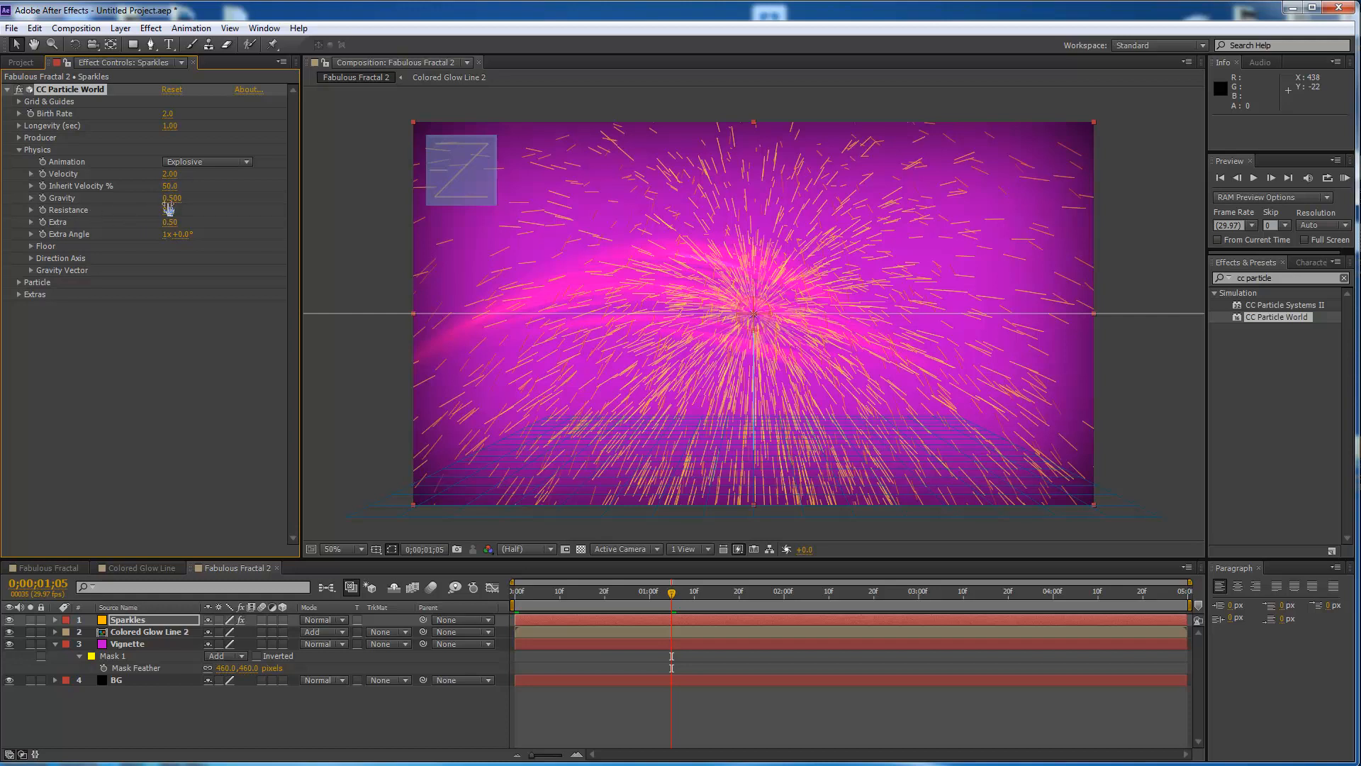
# Set the particle physics Gravity to 0.4 and Resistance to 7
pyautogui.click(170, 199)
pyautogui.press('BackSpace')
pyautogui.press('Return')
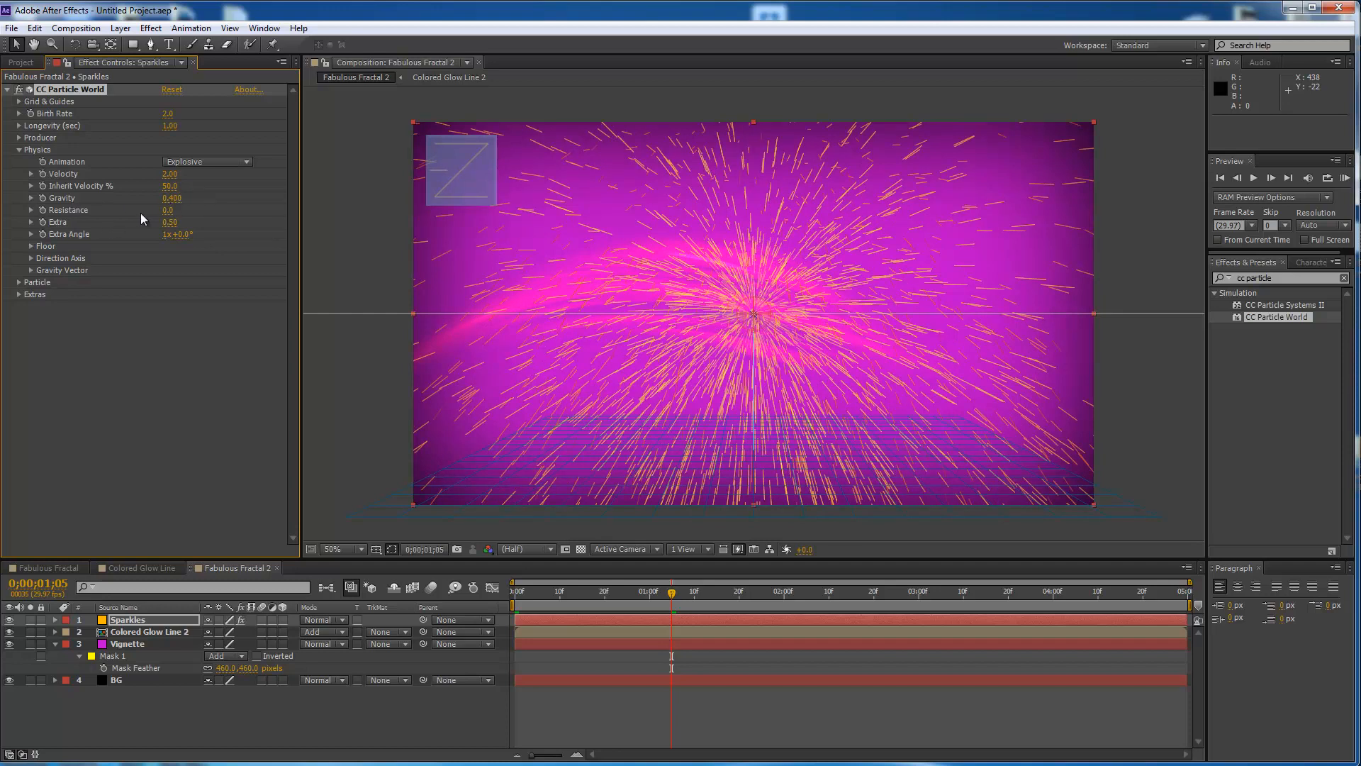
pyautogui.click(166, 210)
pyautogui.write('7')
pyautogui.press('Return')
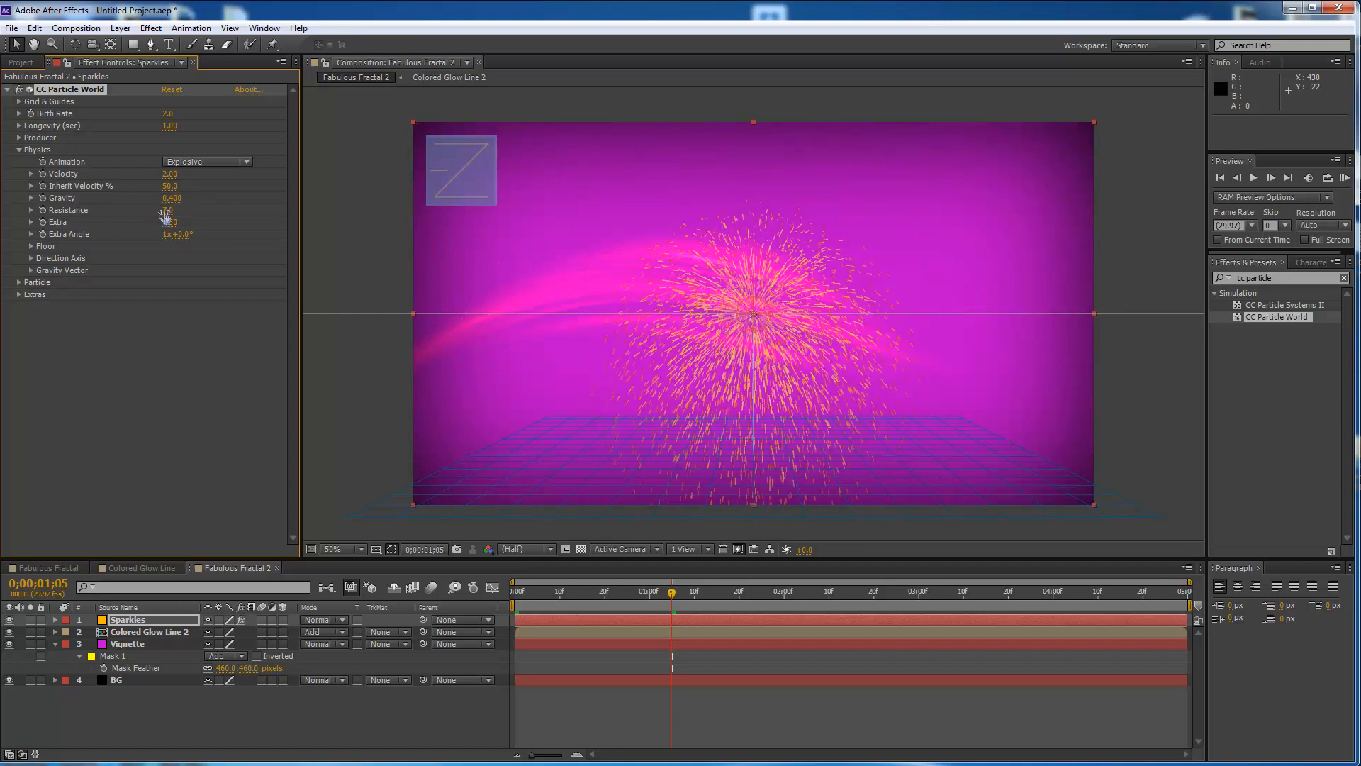
# Change the particle type to Star with a Birth Size of 0 and a Death Size of 0.4
pyautogui.click(18, 283)
pyautogui.click(264, 293)
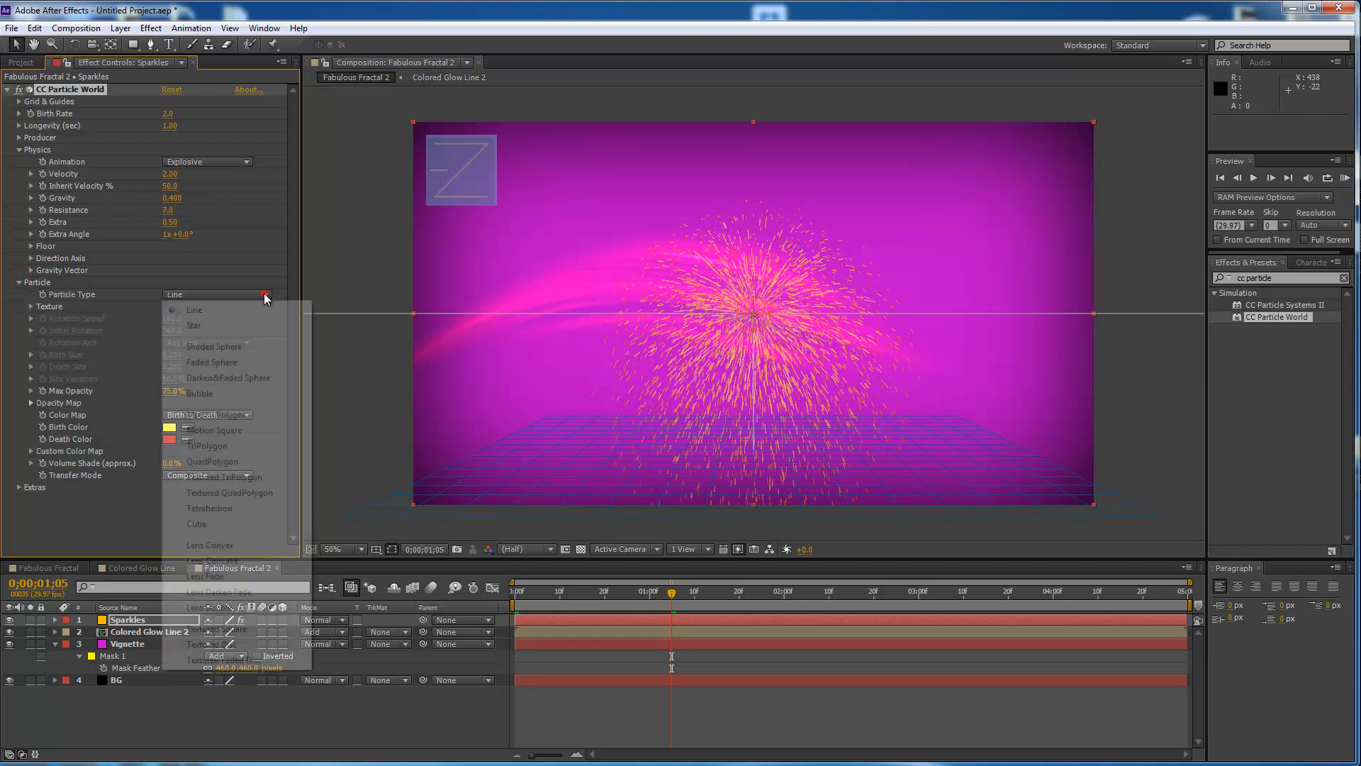
pyautogui.click(199, 327)
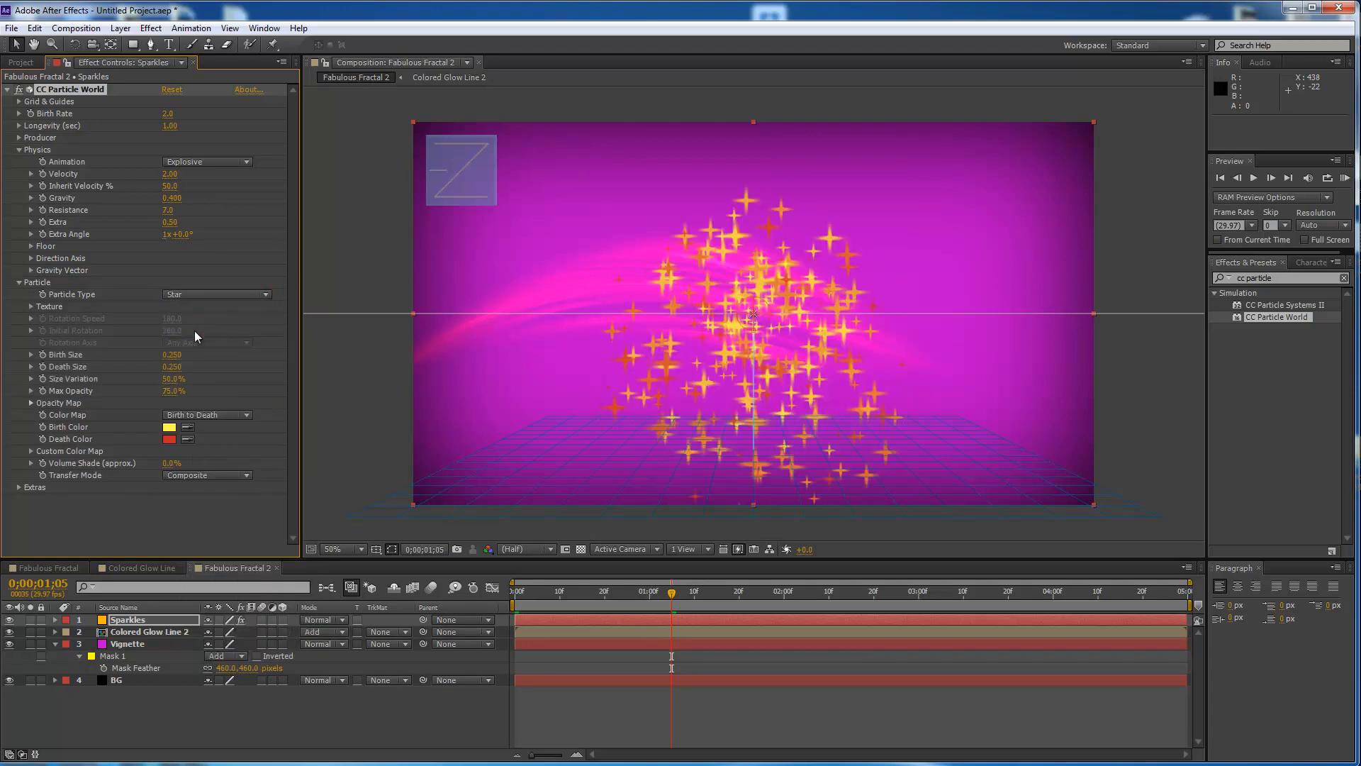
pyautogui.click(170, 355)
pyautogui.write('0.08')
pyautogui.press('Return')
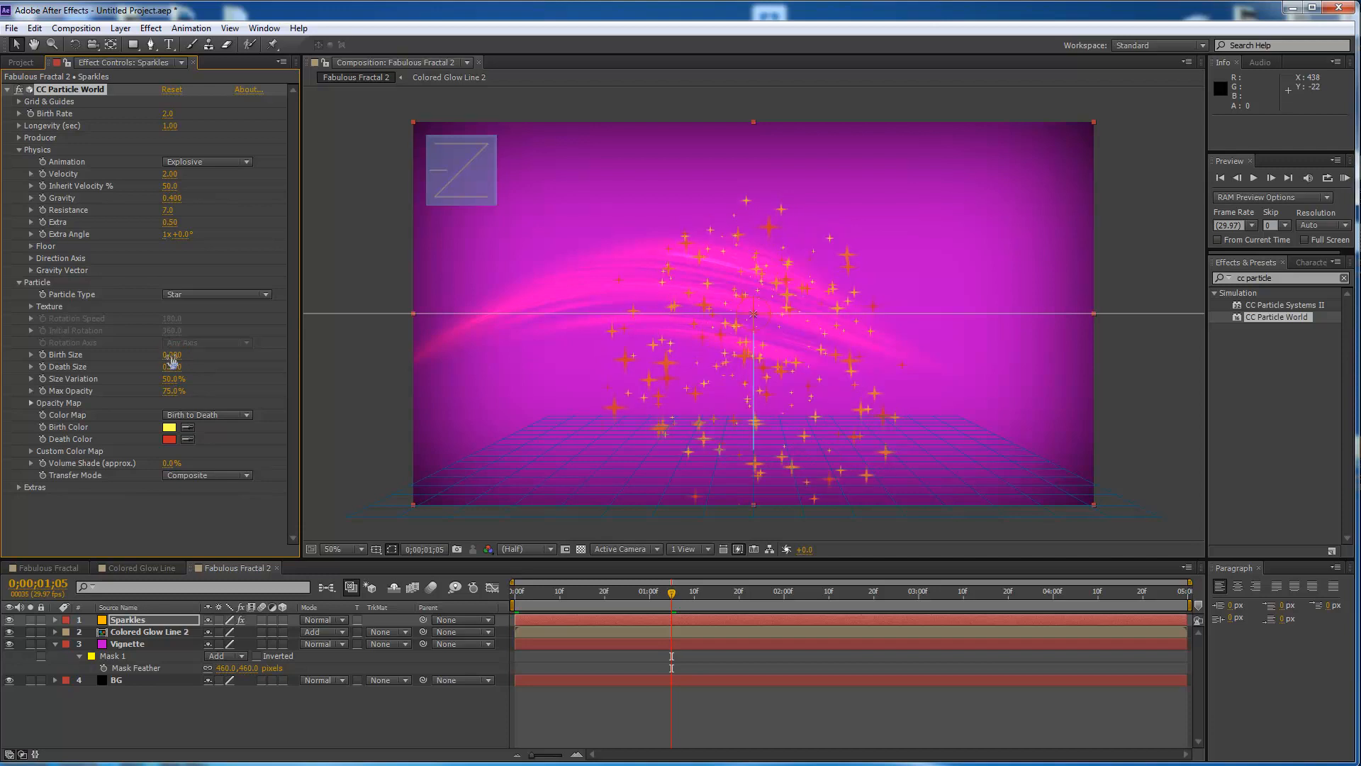
pyautogui.click(172, 367)
pyautogui.write('.4')
pyautogui.press('Return')
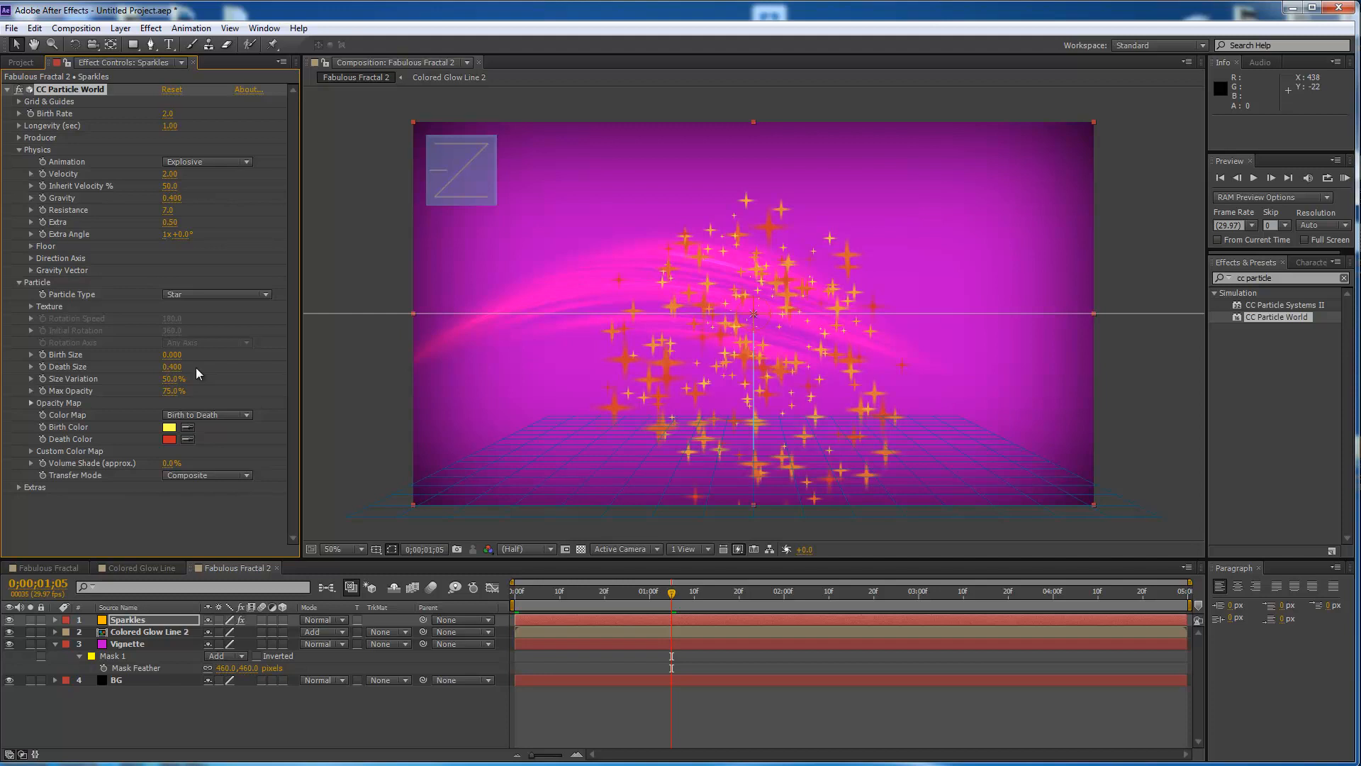
# Add a Birth Rate keyframe of 0 to the Sparkles particles at 0;00;00;01
pyautogui.moveTo(673, 591); pyautogui.dragTo(510, 603)
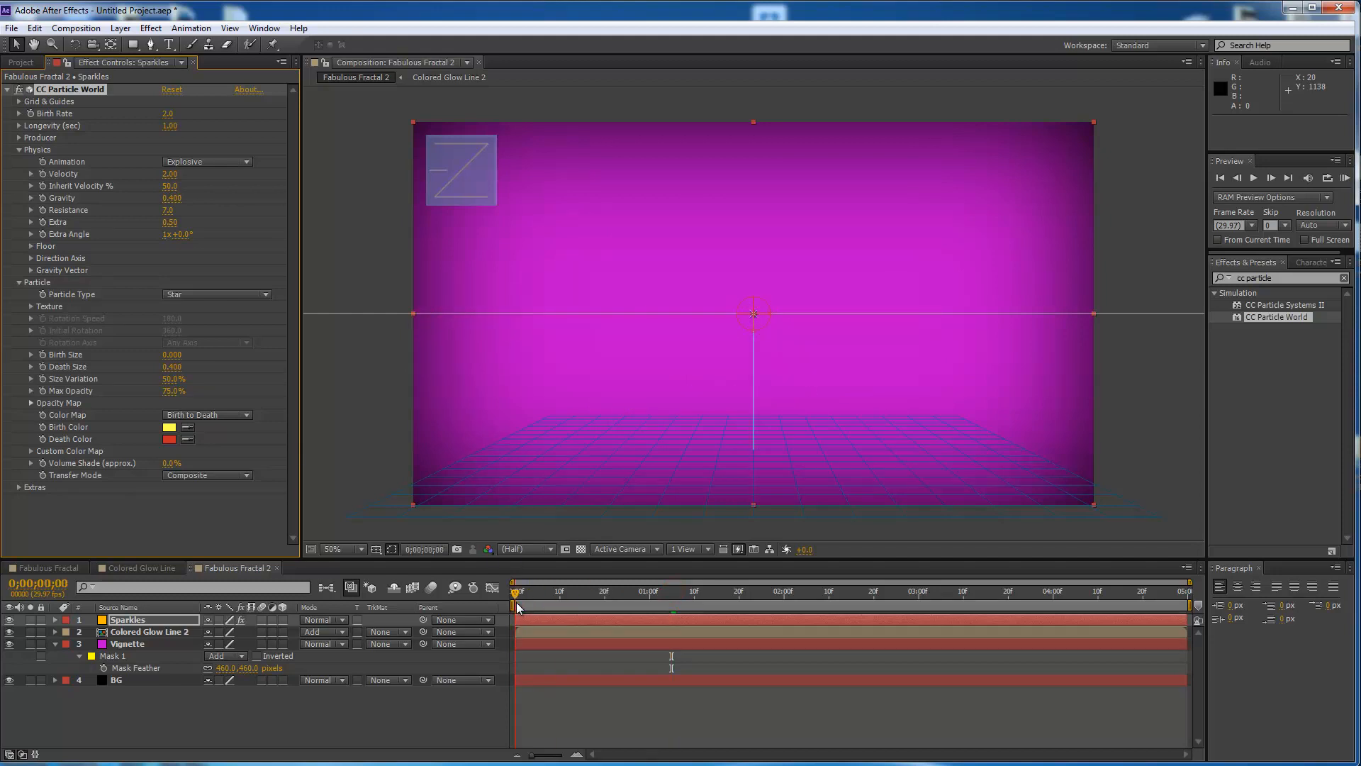
pyautogui.click(48, 588)
pyautogui.write('1')
pyautogui.press('Return')
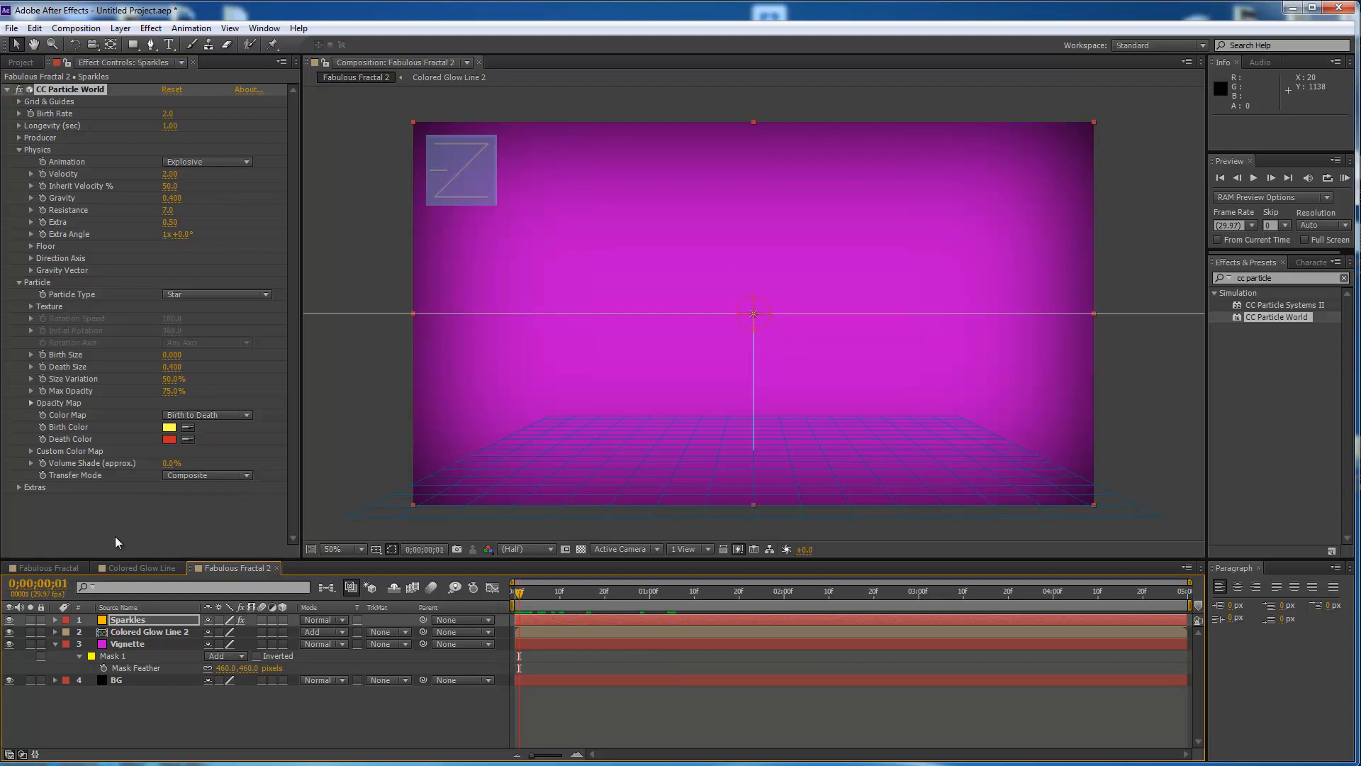
pyautogui.click(31, 114)
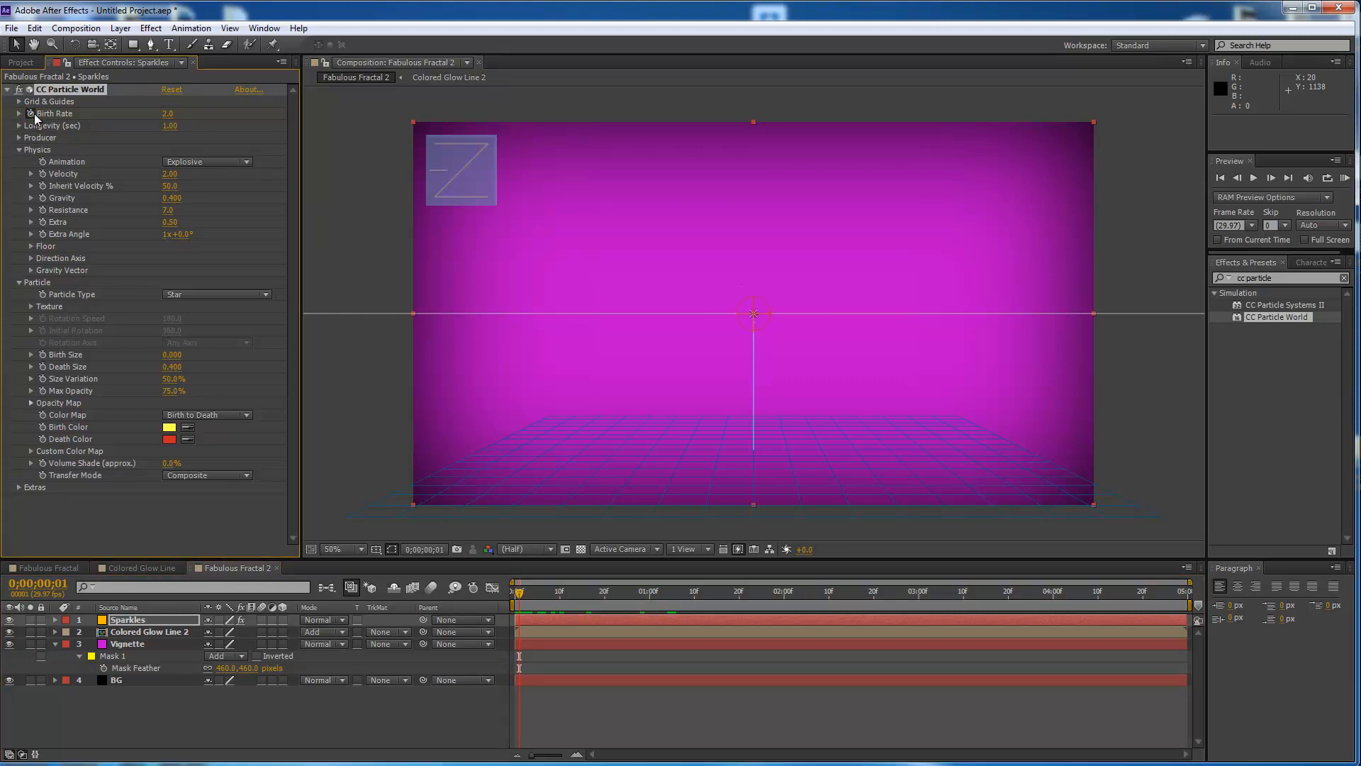
pyautogui.click(168, 113)
pyautogui.write('0')
pyautogui.press('Return')
# Keyframe the particles' Birth Rate at 2 on frame 0;00;00;02
pyautogui.click(39, 582)
pyautogui.write('2')
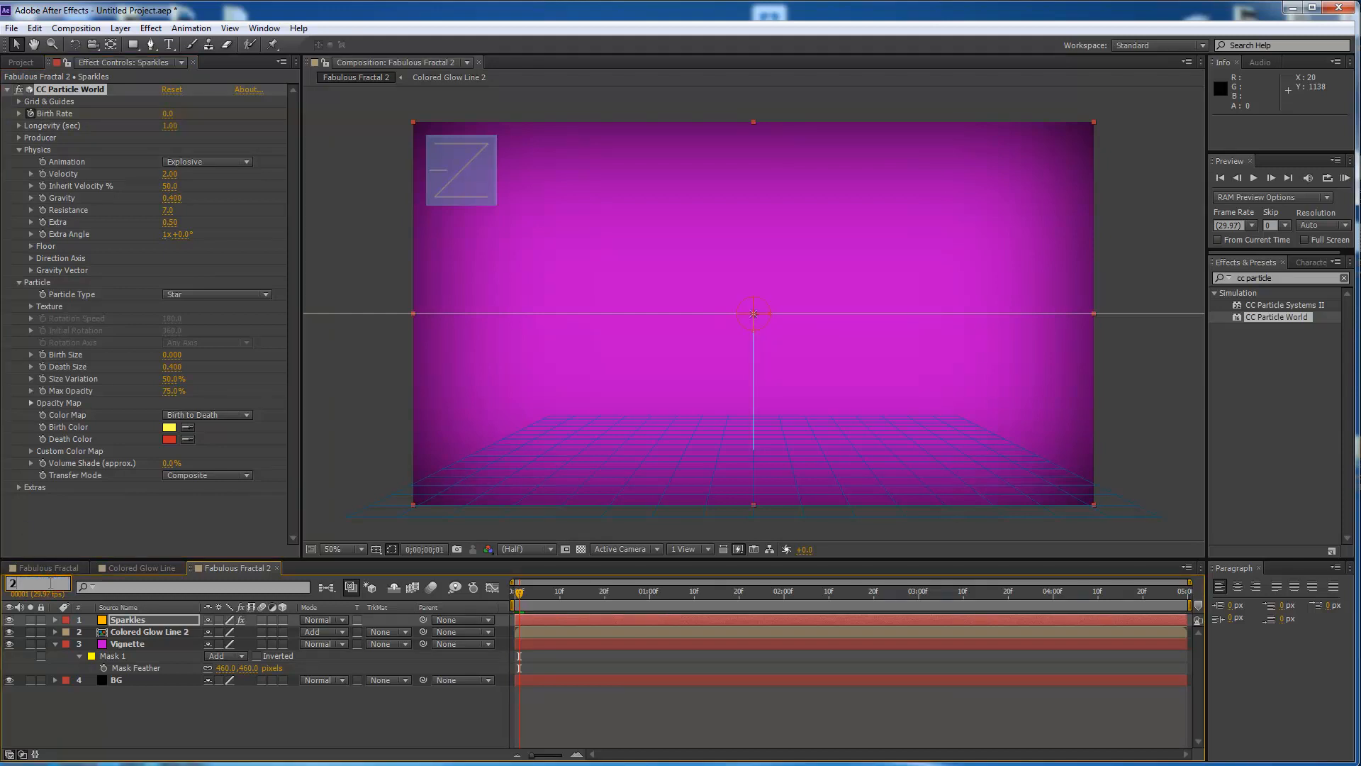
pyautogui.press('Return')
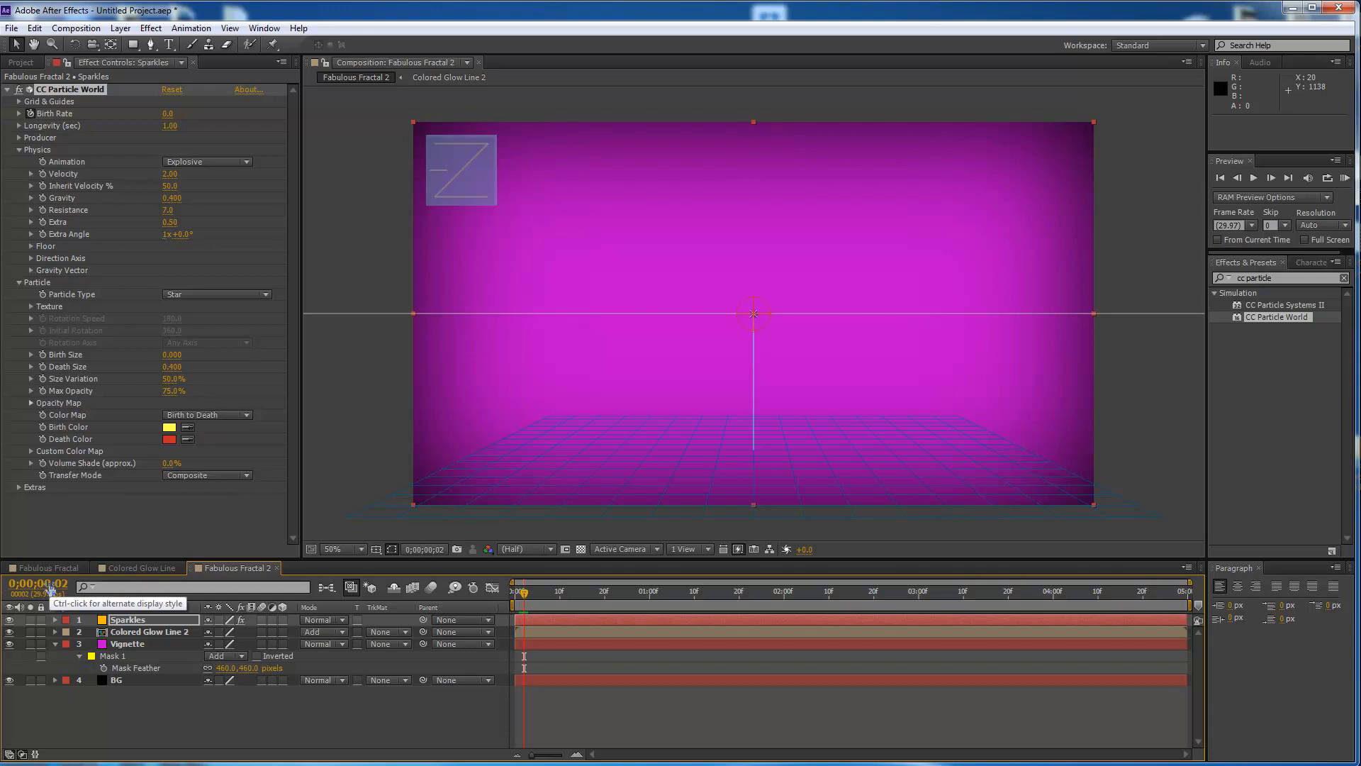
pyautogui.click(167, 113)
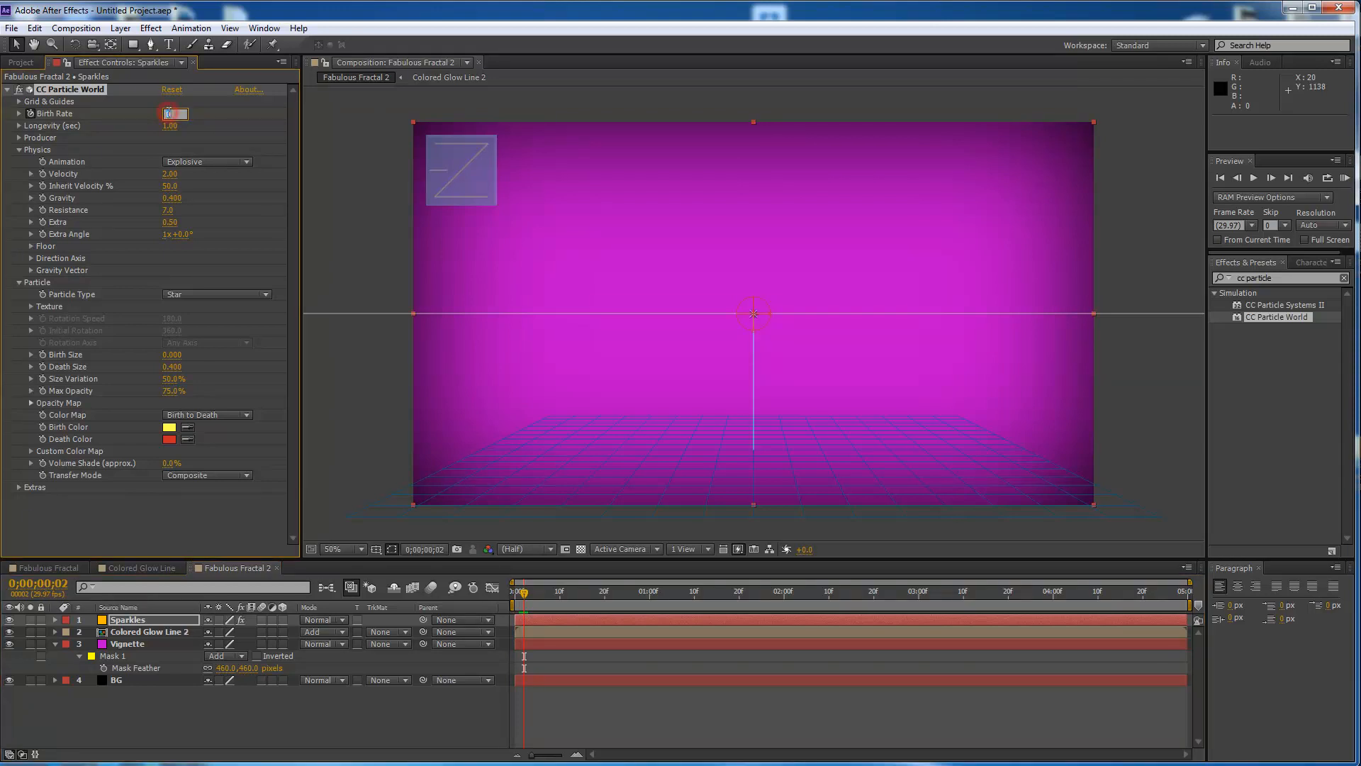
pyautogui.write('2')
pyautogui.press('Return')
# Keyframe the particles' Birth Rate at 1 at 0;00;03;00
pyautogui.click(44, 589)
pyautogui.write('300')
pyautogui.press('Return')
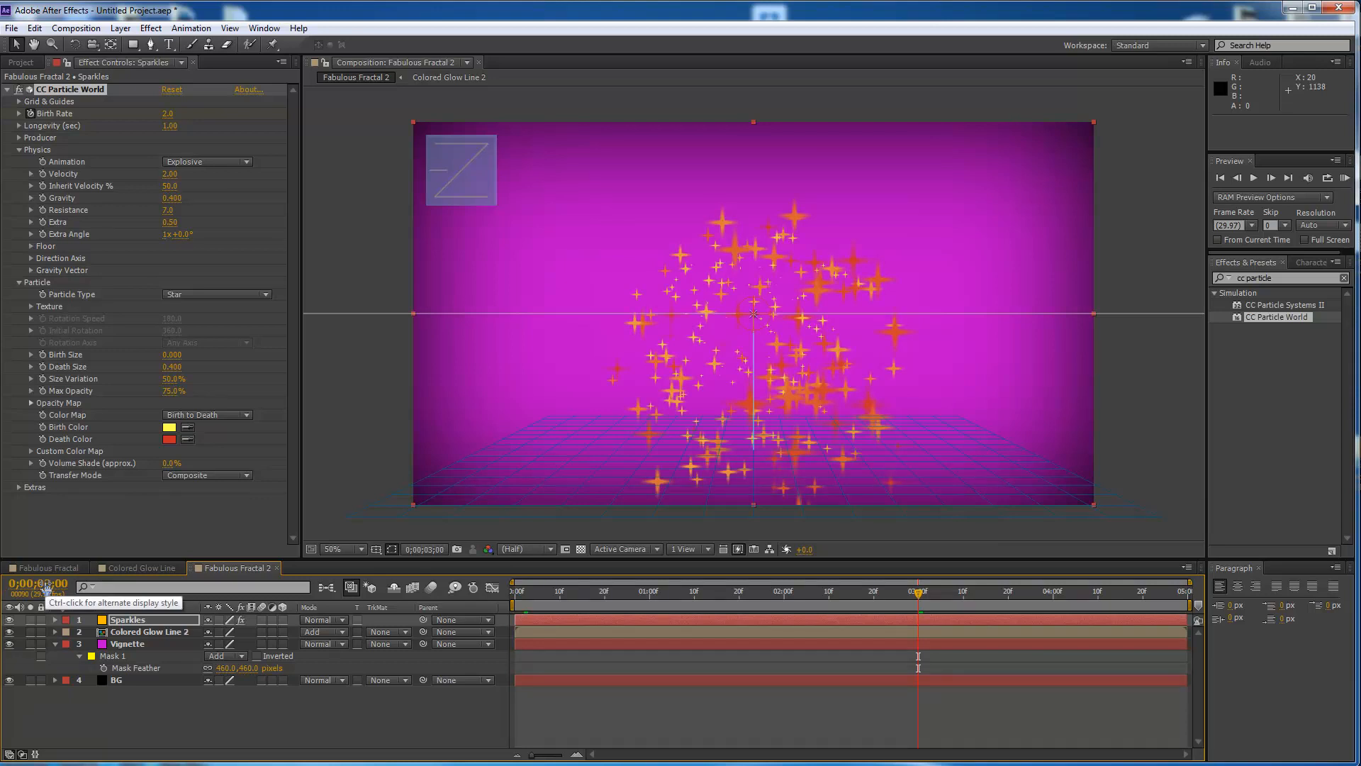
pyautogui.click(168, 114)
pyautogui.write('1')
pyautogui.press('Return')
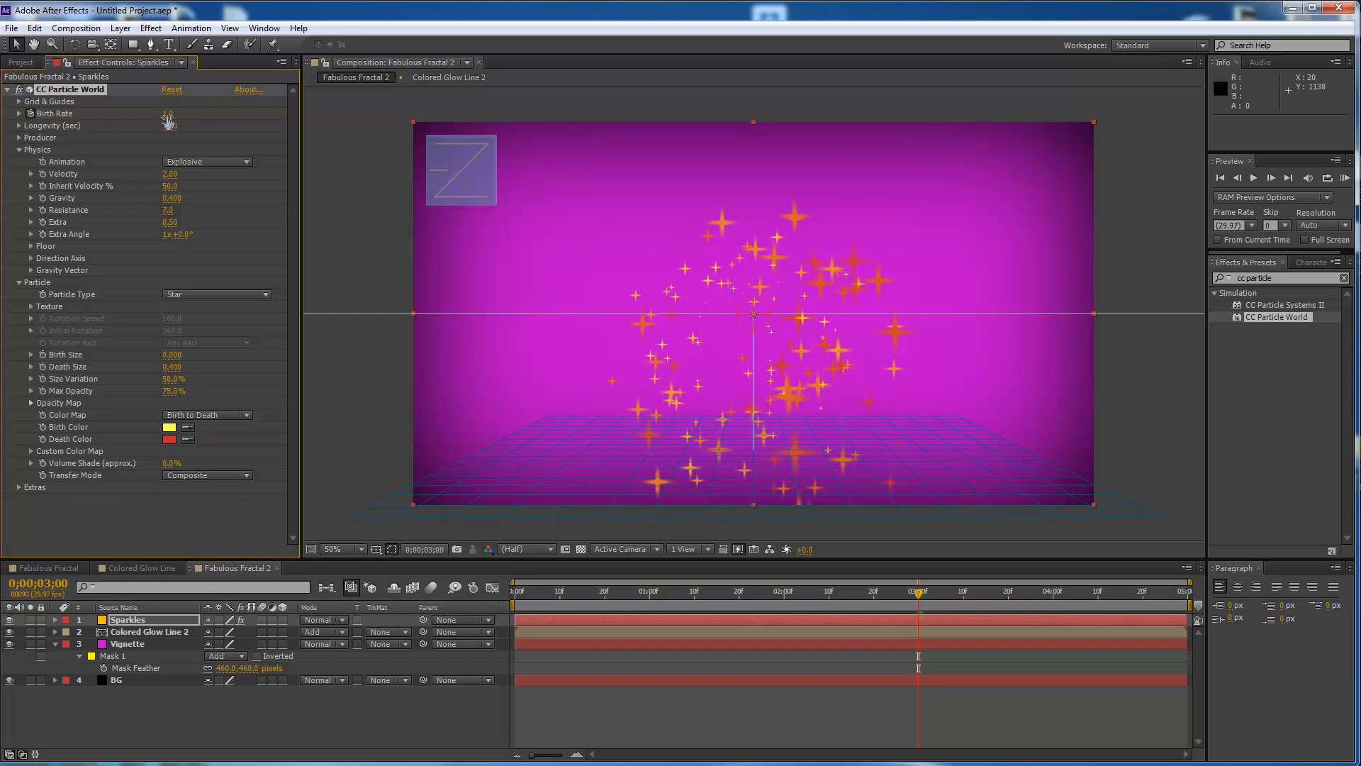
# Keyframe the particles' Birth Rate at 0 at 0;00;03;01, and return the current time to the start
pyautogui.click(44, 584)
pyautogui.write('301')
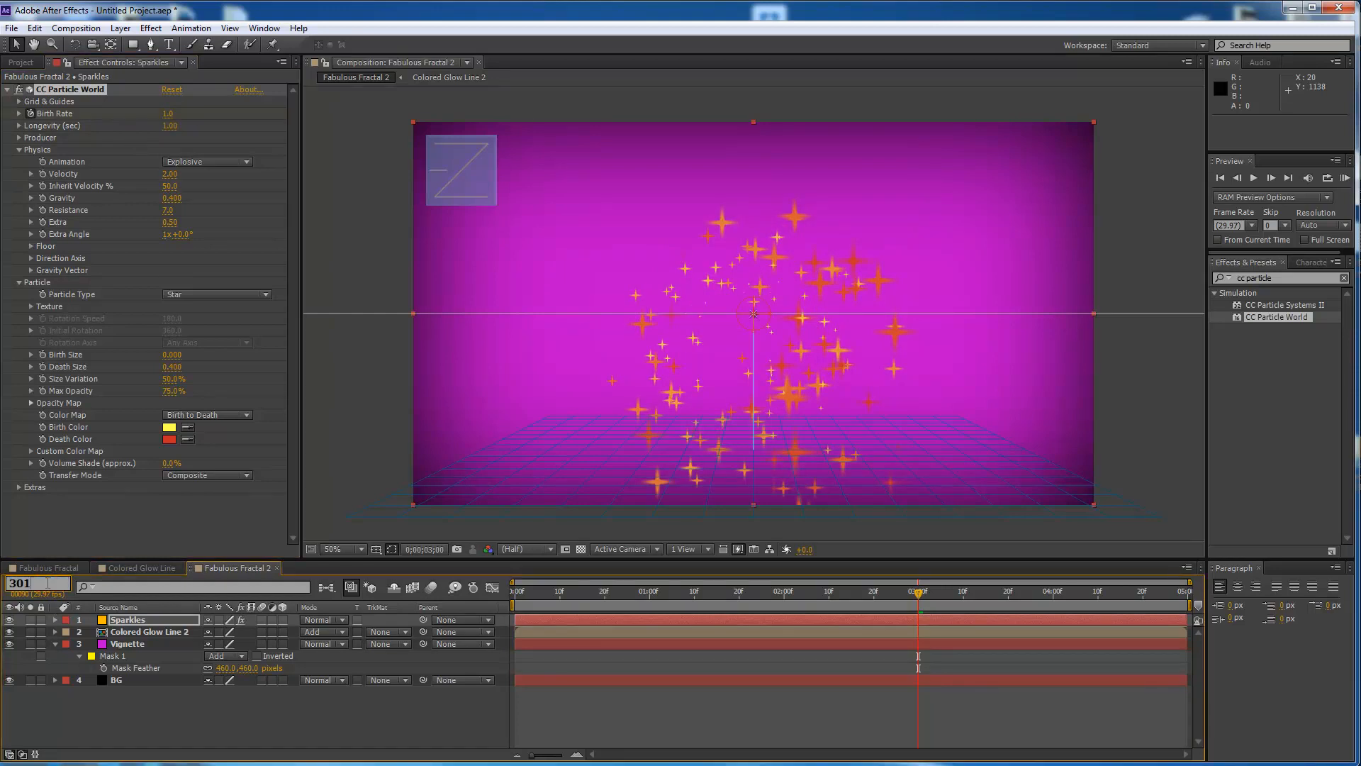
pyautogui.press('Return')
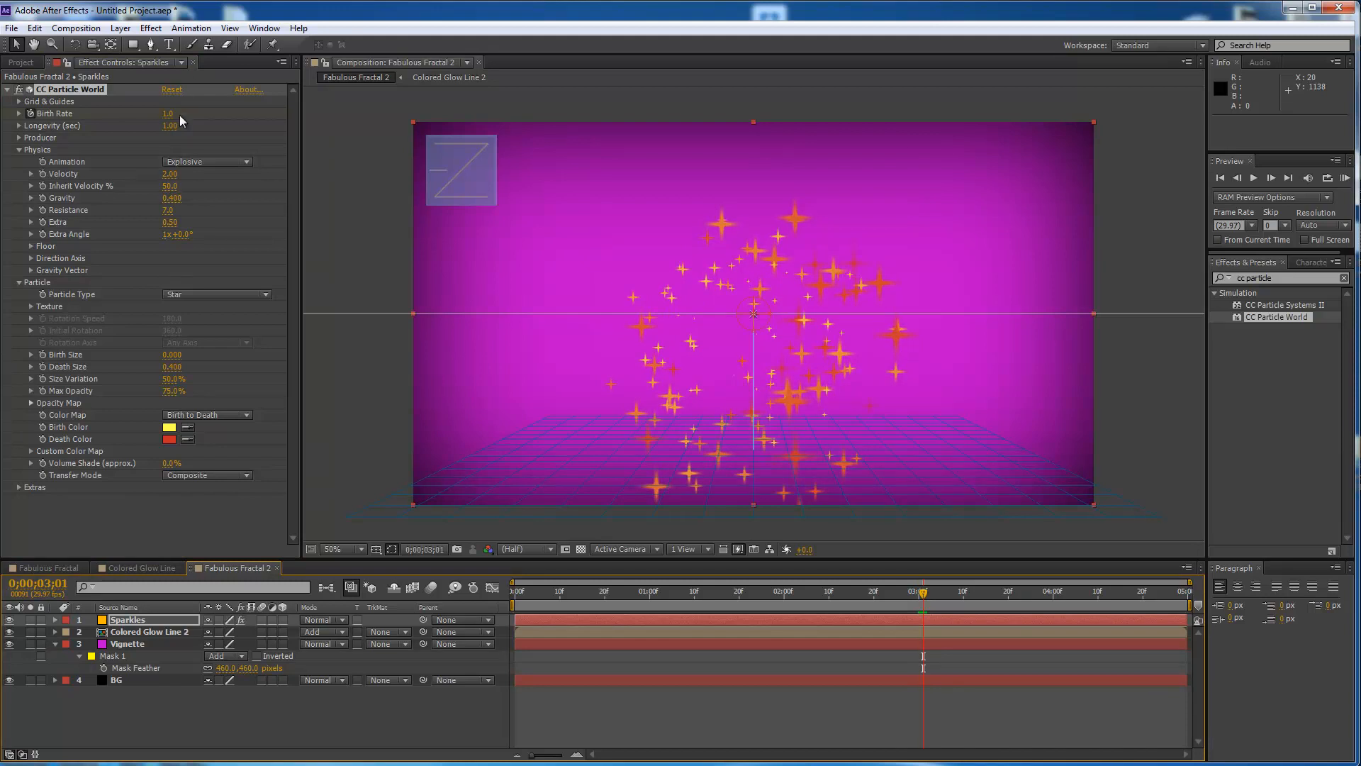
pyautogui.click(167, 114)
pyautogui.write('0')
pyautogui.press('Return')
pyautogui.moveTo(923, 596); pyautogui.dragTo(1034, 628)
pyautogui.moveTo(1137, 625); pyautogui.dragTo(515, 624)
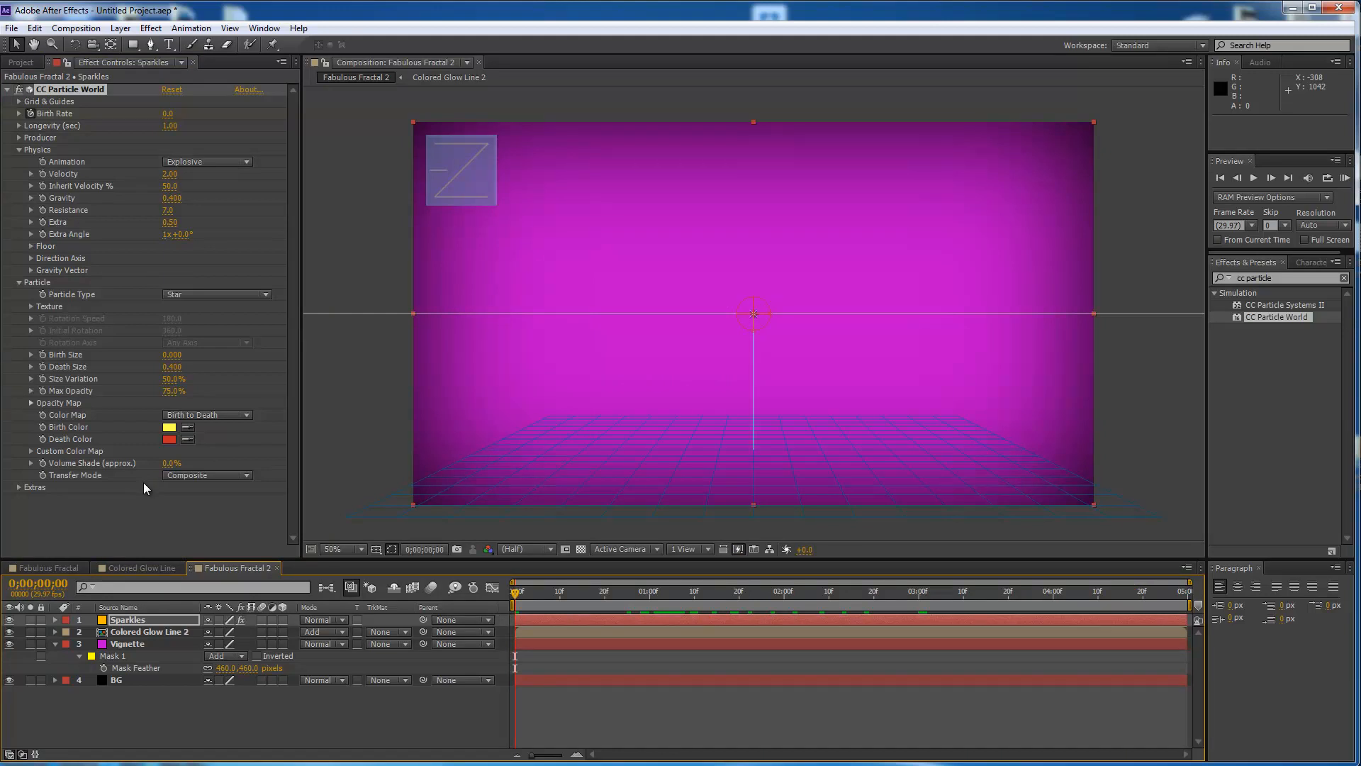
# Set the Sparkles particles' Birth Color to yellow FFFF00 and their Death Color to pale yellow FFFFBA
pyautogui.click(168, 428)
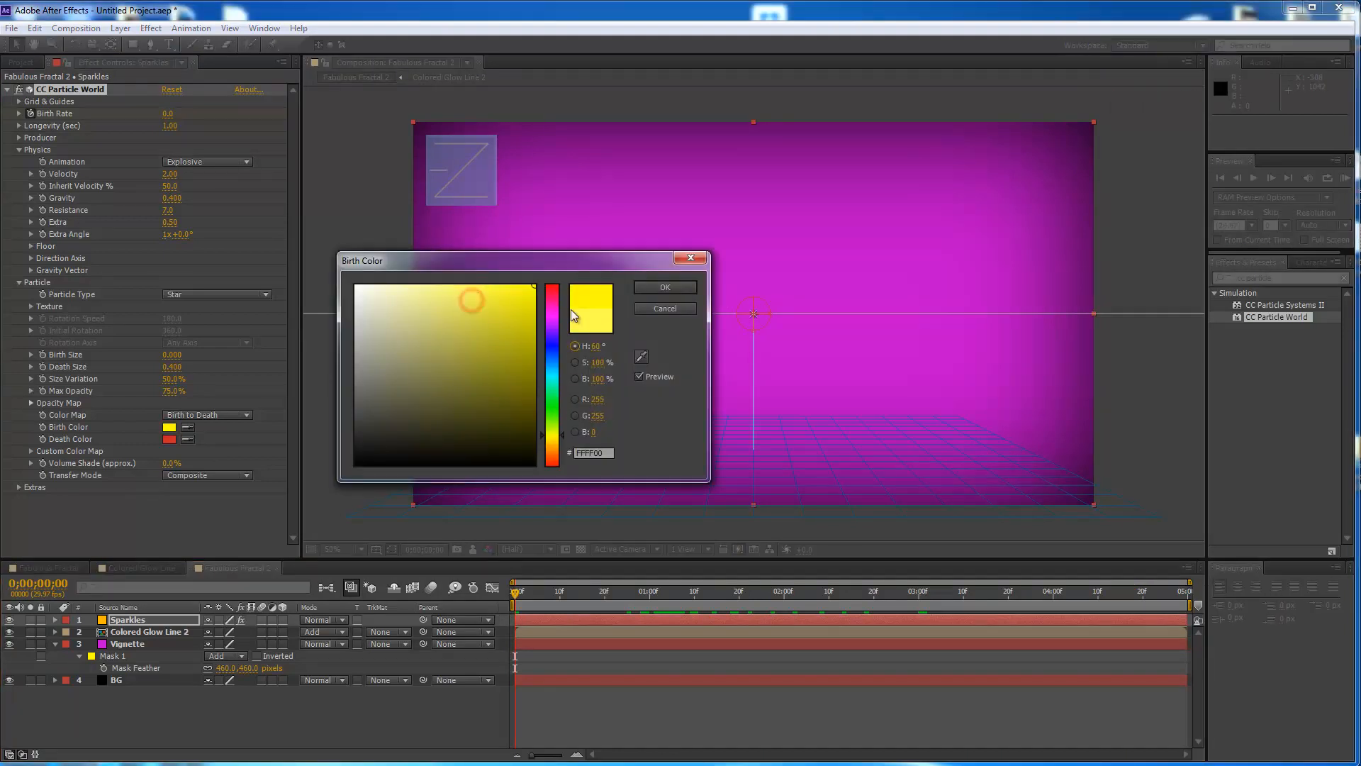
pyautogui.click(671, 286)
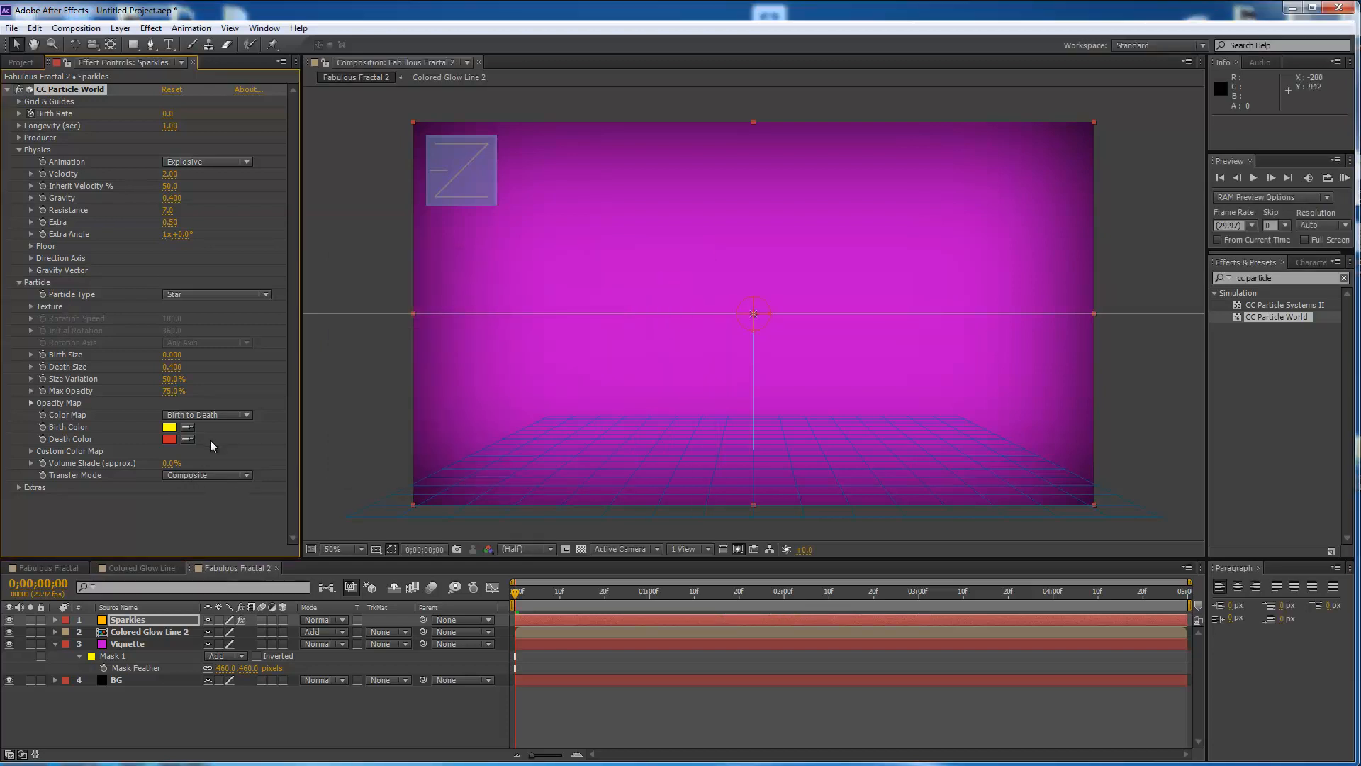
pyautogui.click(169, 439)
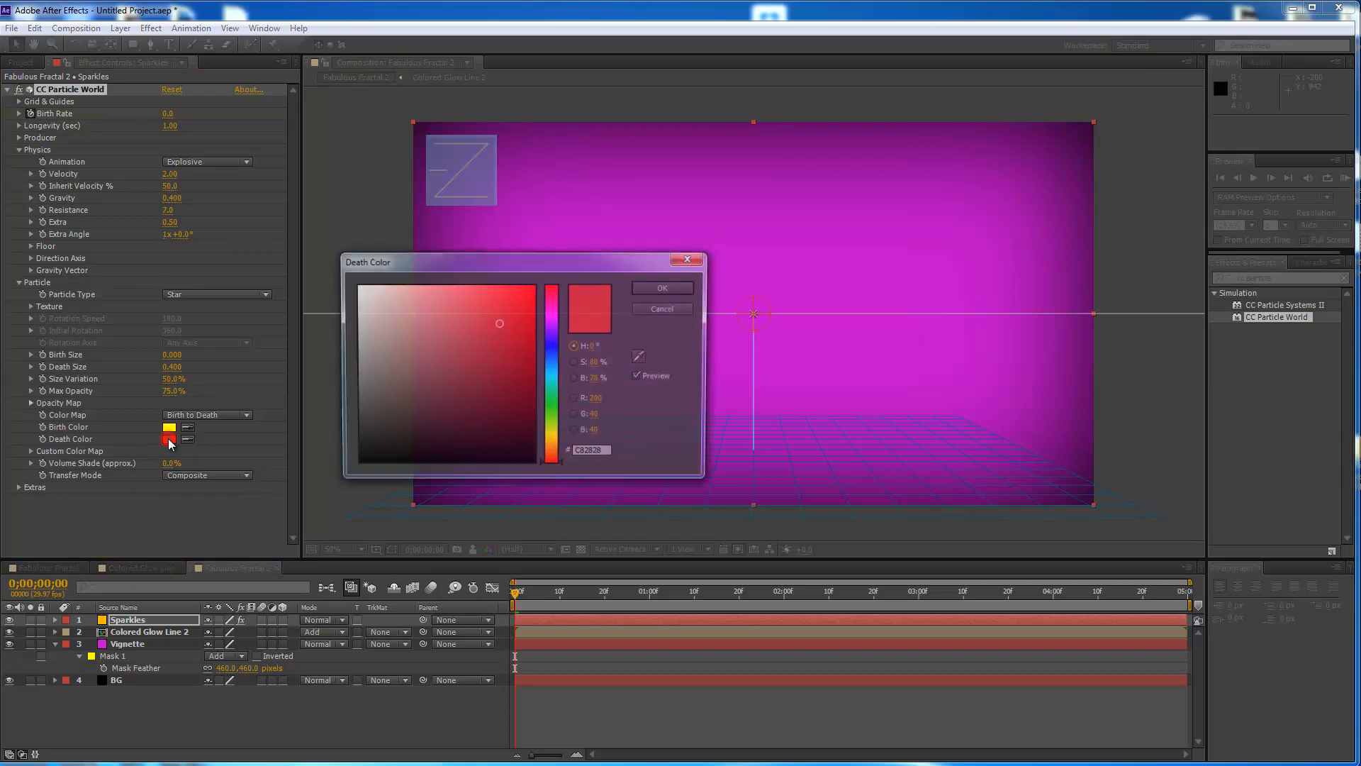
pyautogui.moveTo(491, 264); pyautogui.dragTo(614, 260)
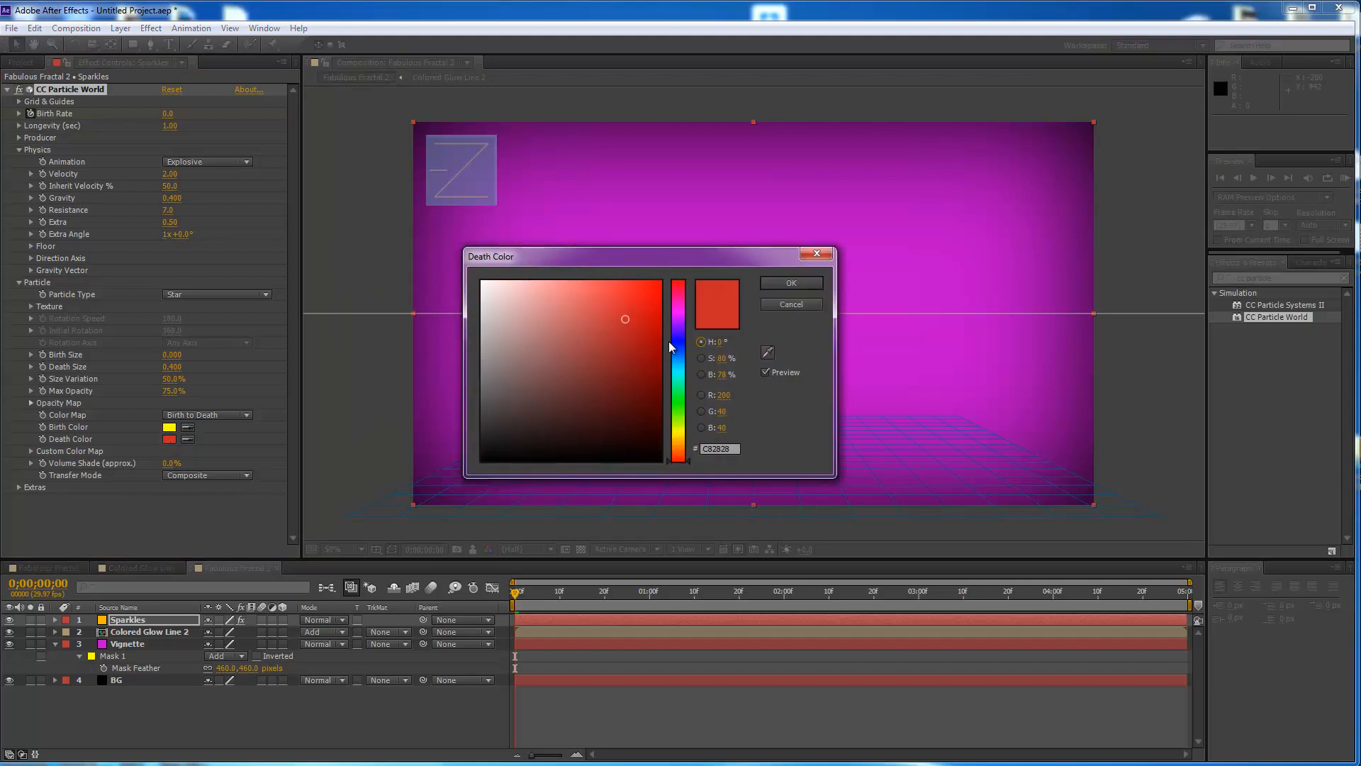
pyautogui.click(768, 352)
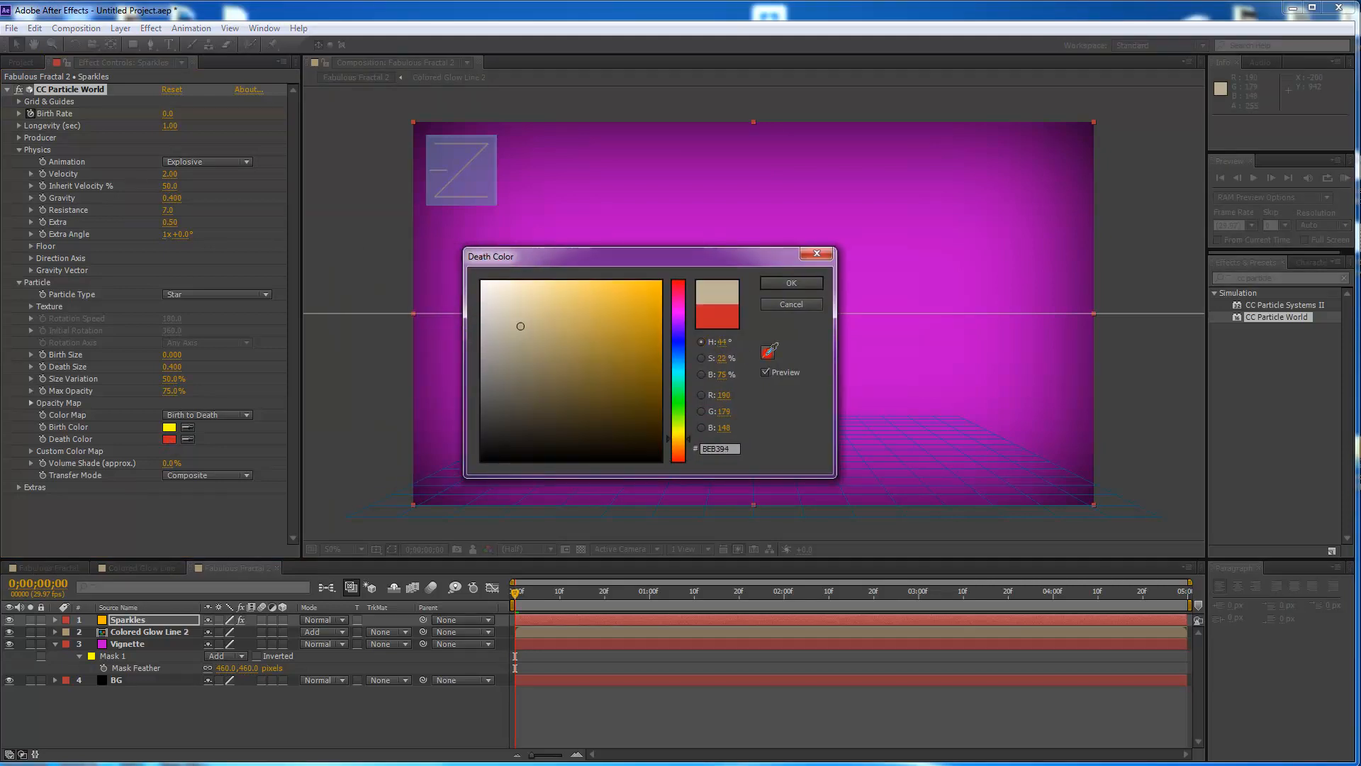
pyautogui.click(169, 427)
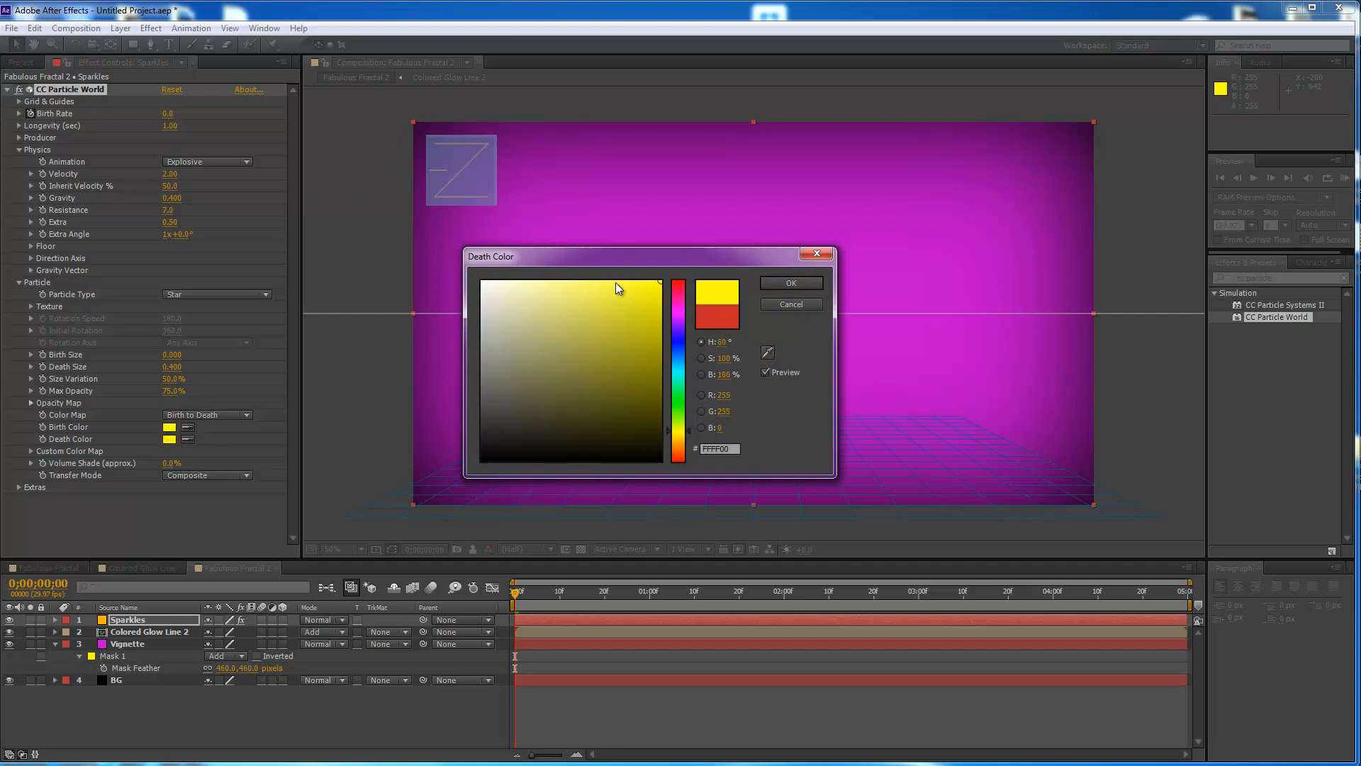
pyautogui.moveTo(661, 280); pyautogui.dragTo(530, 278)
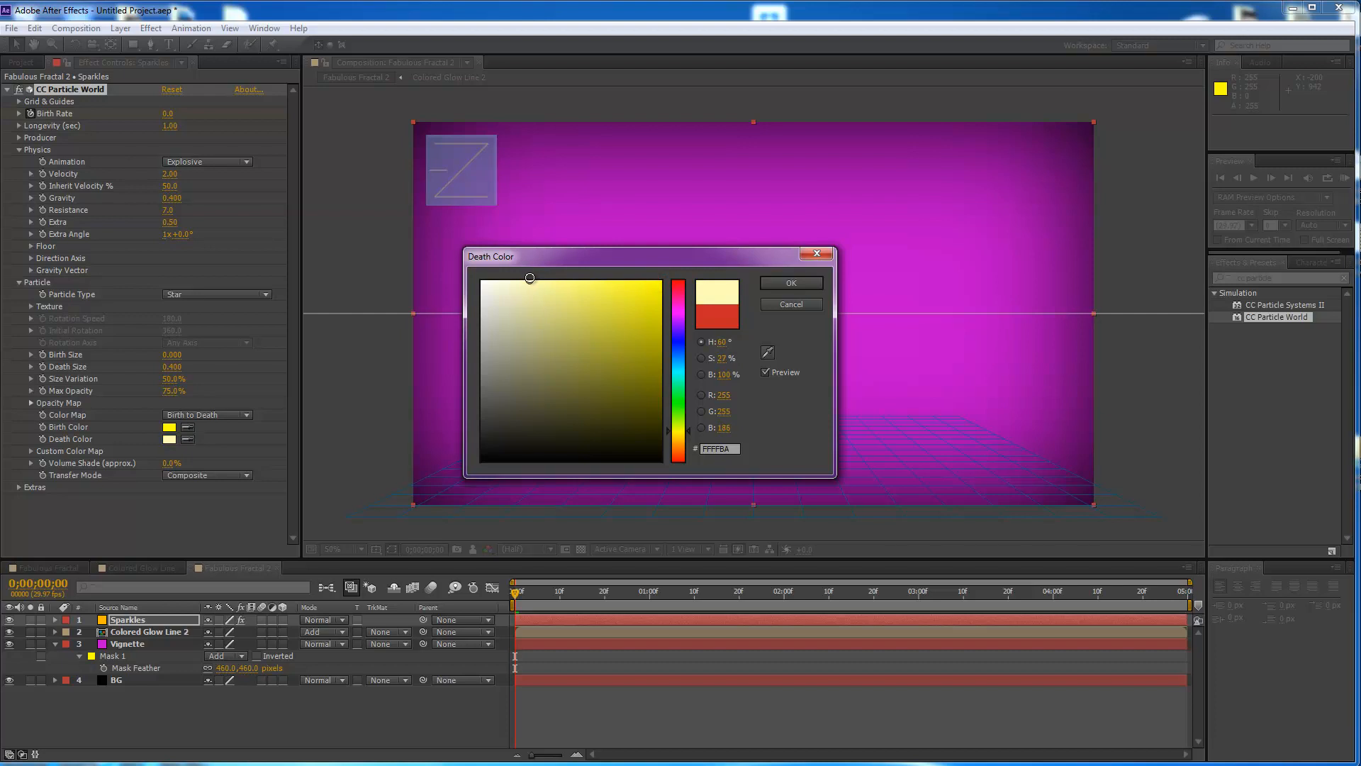
pyautogui.click(809, 282)
# At 0;00;01;07, start keyframing the particle producer's Position X at 0.00 and Position Y at -0.09
pyautogui.moveTo(516, 599); pyautogui.dragTo(509, 632)
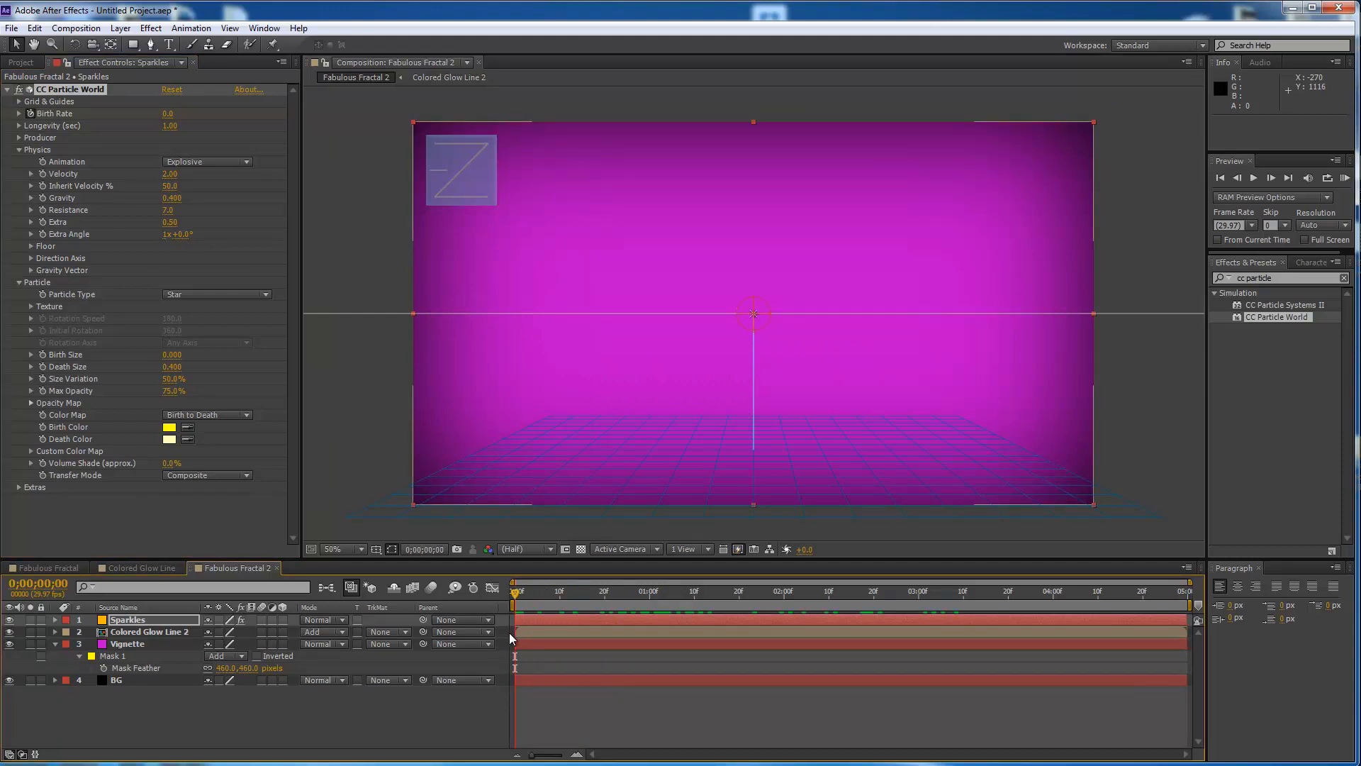
pyautogui.click(19, 138)
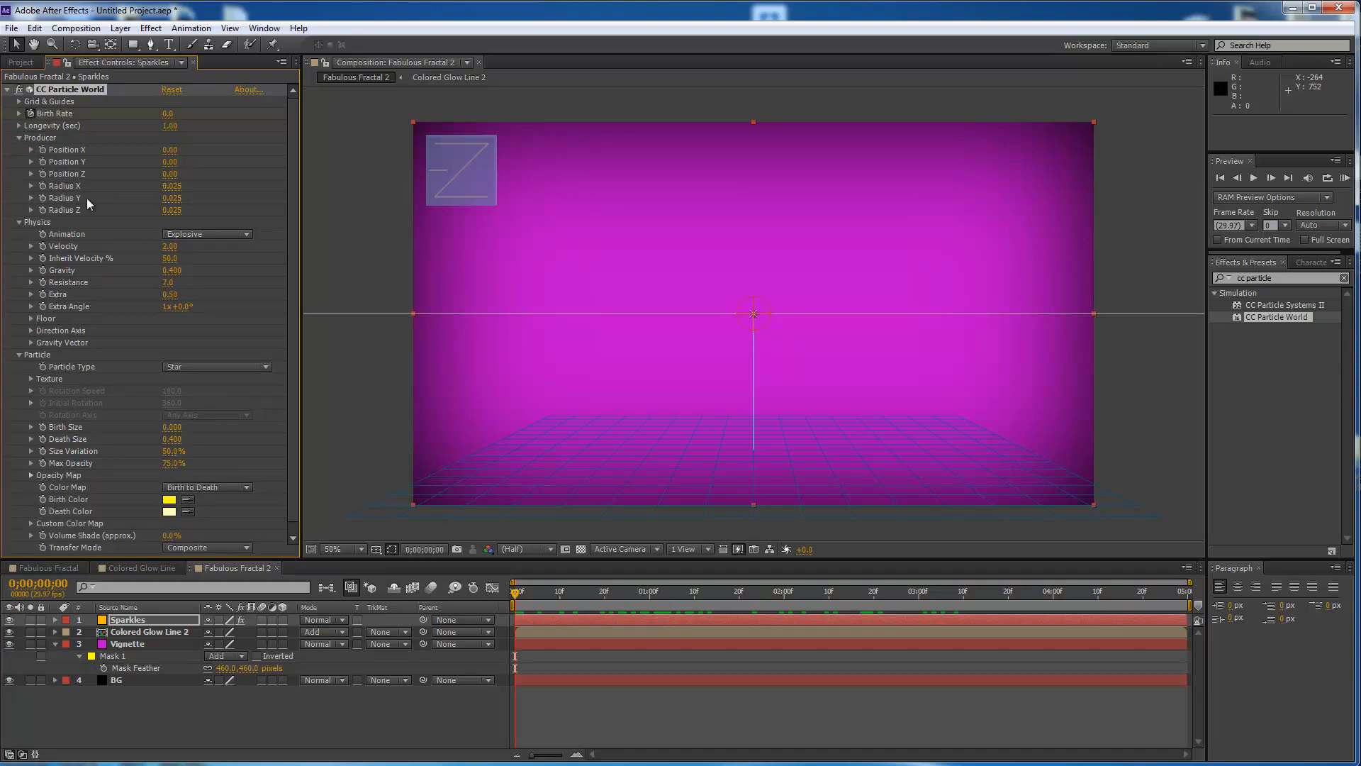
pyautogui.moveTo(514, 592); pyautogui.dragTo(678, 621)
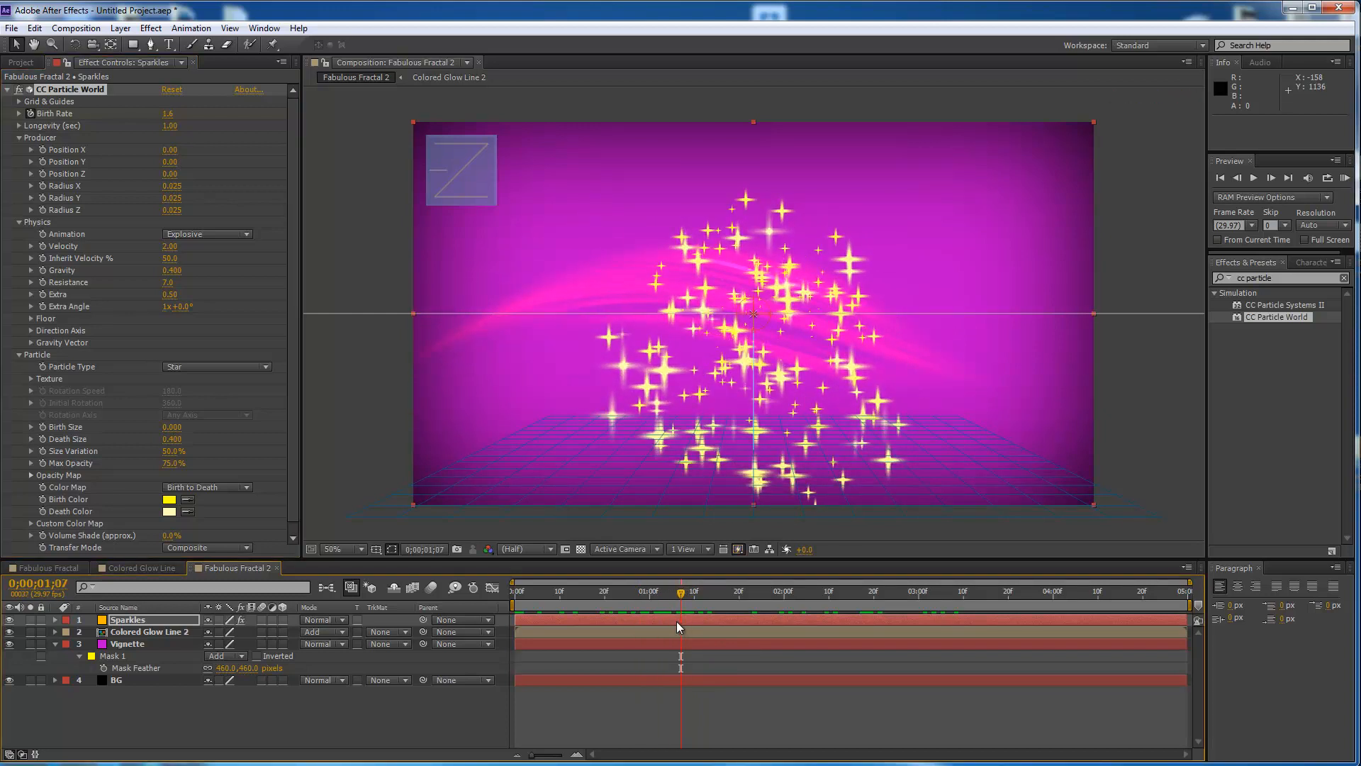
pyautogui.click(43, 151)
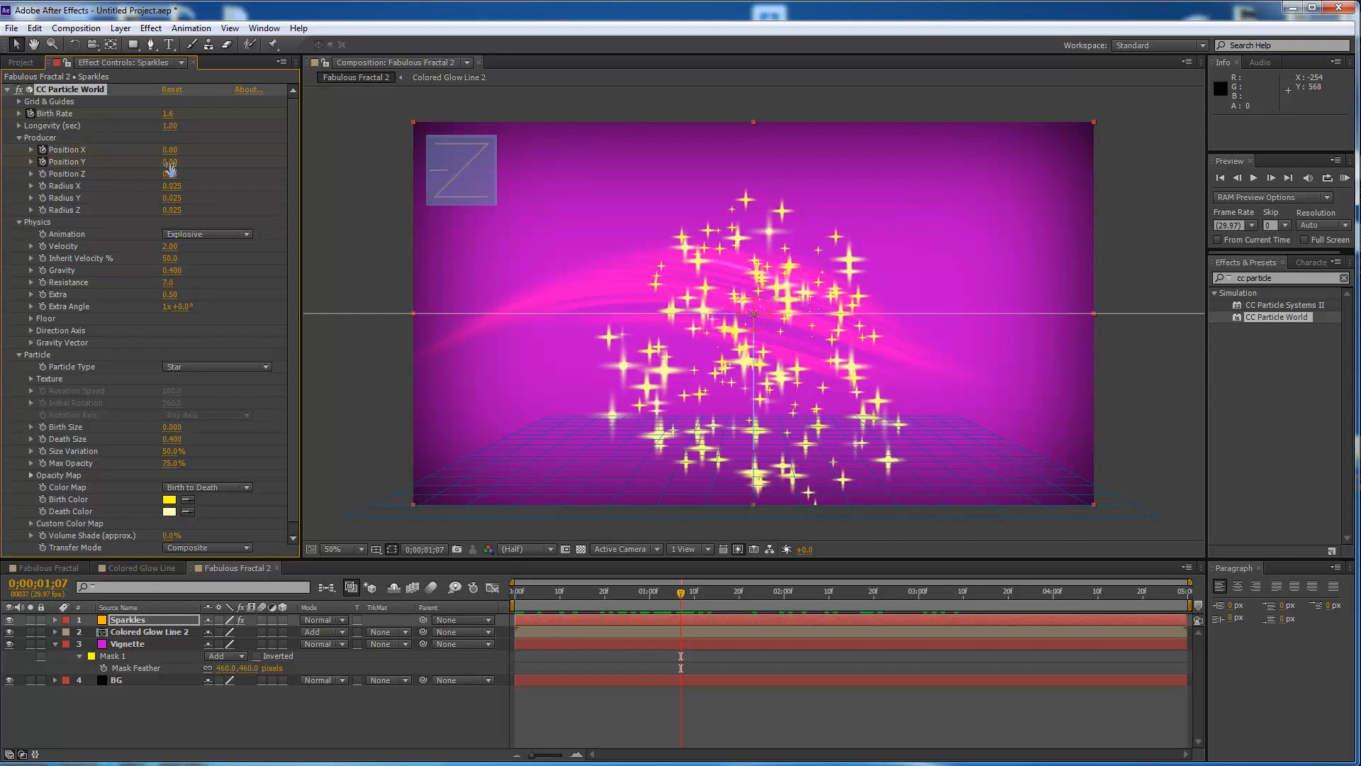
pyautogui.moveTo(170, 169); pyautogui.dragTo(164, 163)
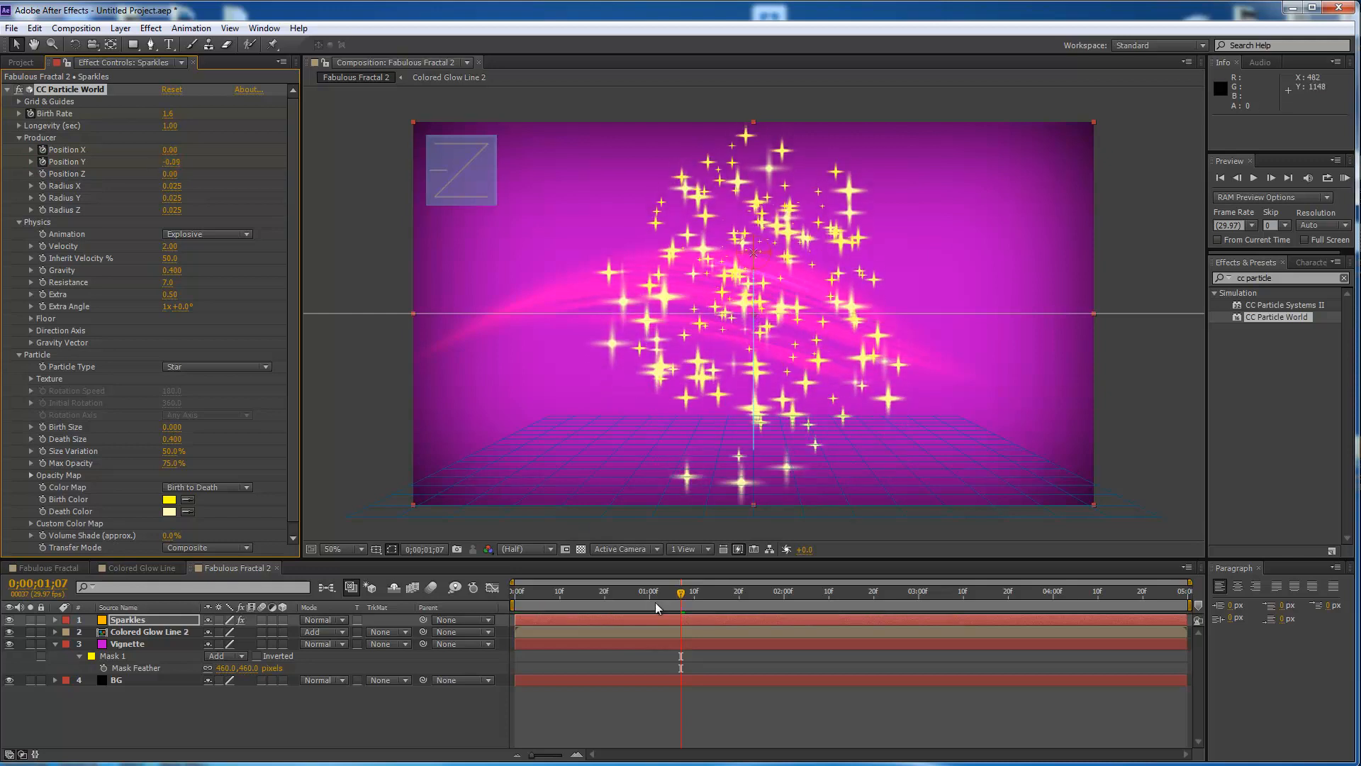
# Keyframe the particle producer at 0;00;00;00 with Position X at -0.50 and Position Y at 0.13
pyautogui.moveTo(681, 597); pyautogui.dragTo(583, 604)
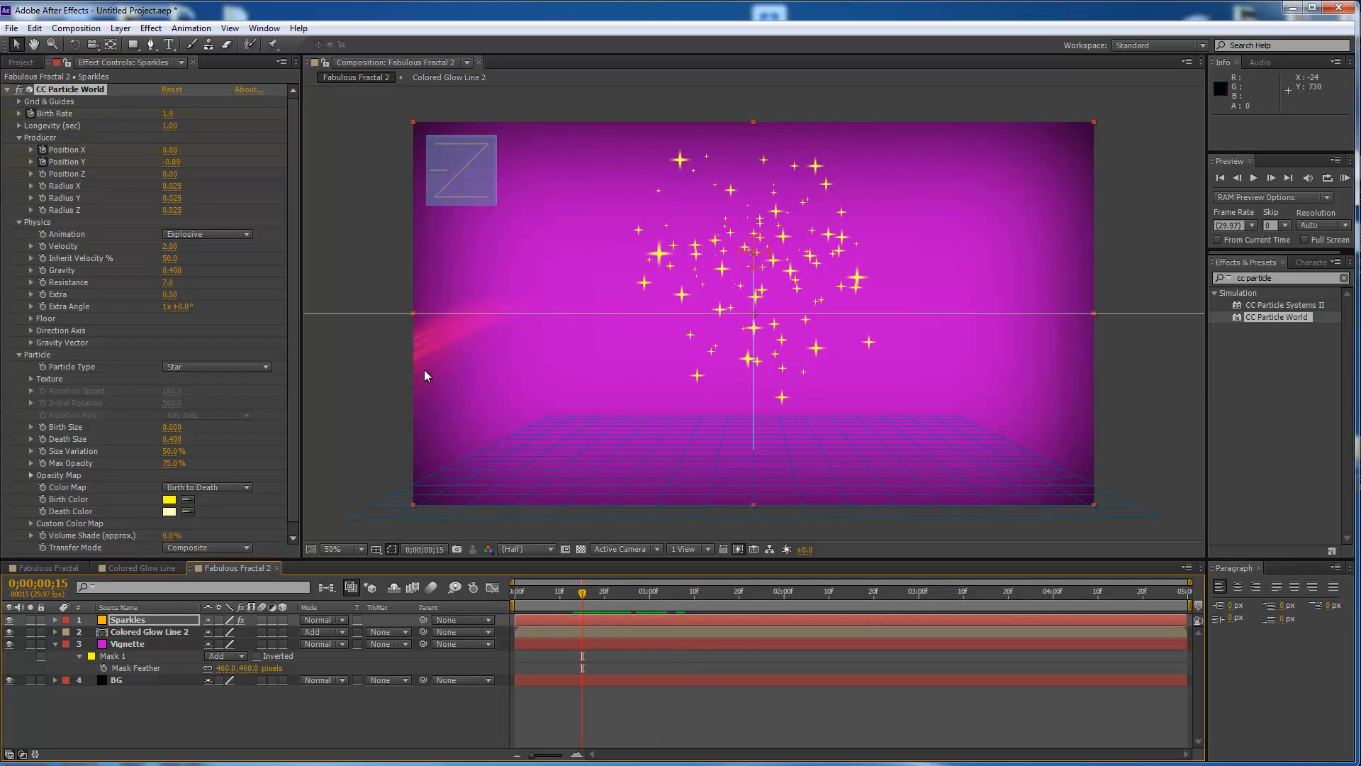
pyautogui.moveTo(581, 595); pyautogui.dragTo(540, 604)
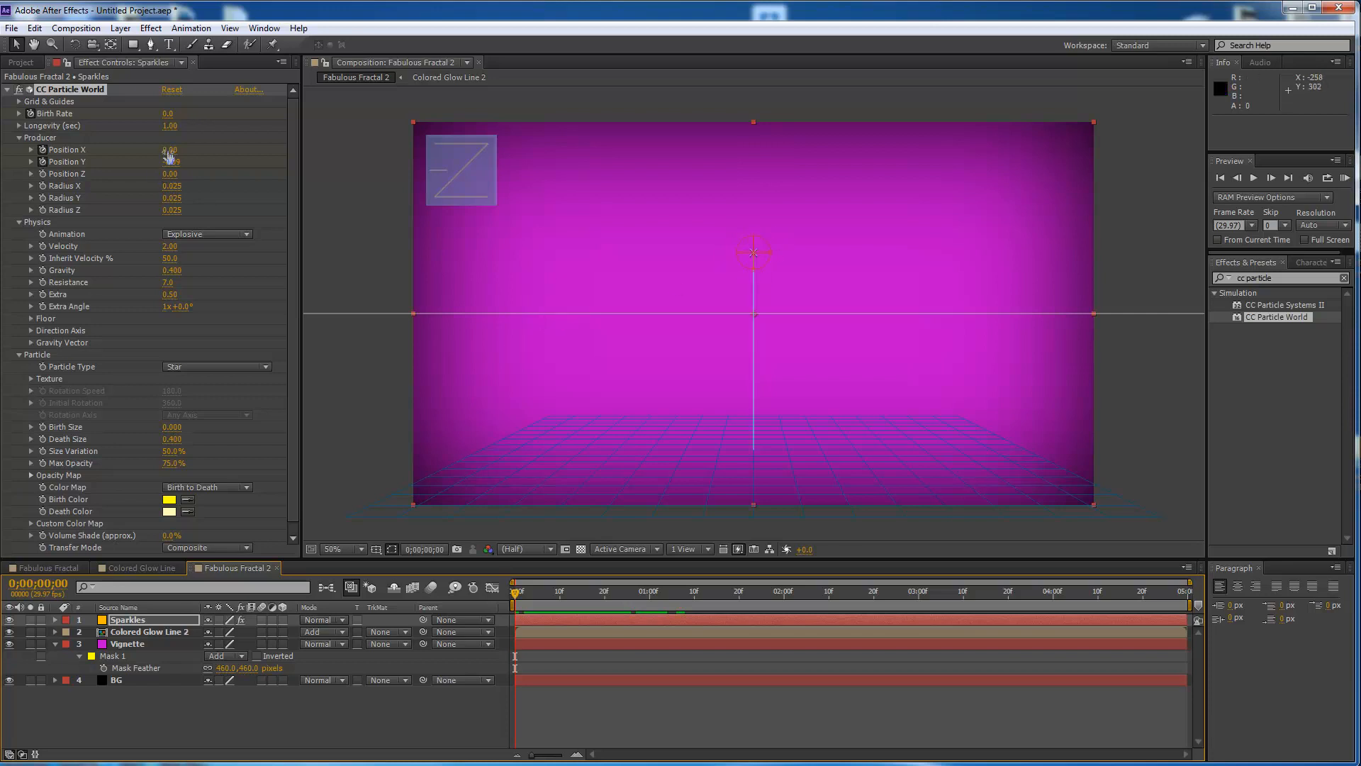
pyautogui.moveTo(168, 150); pyautogui.dragTo(143, 161)
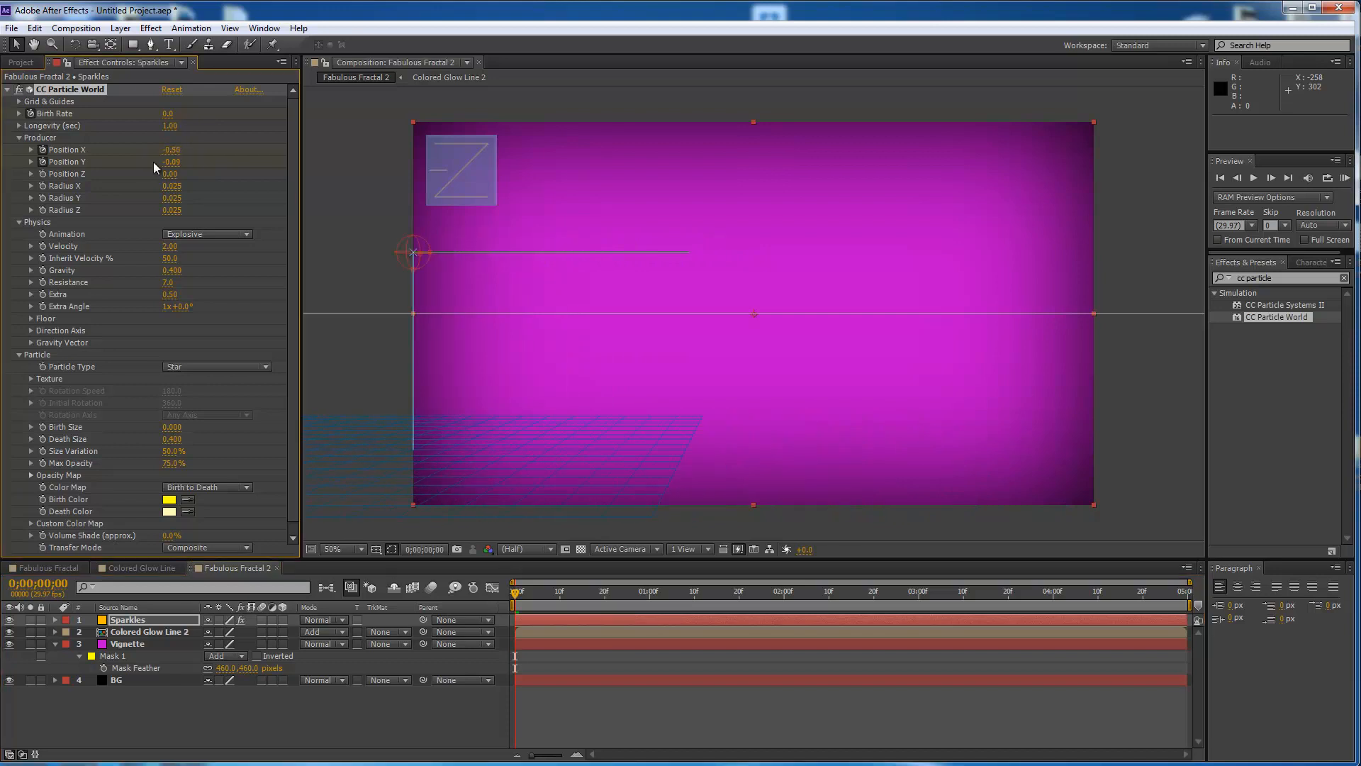
pyautogui.moveTo(174, 162); pyautogui.dragTo(194, 168)
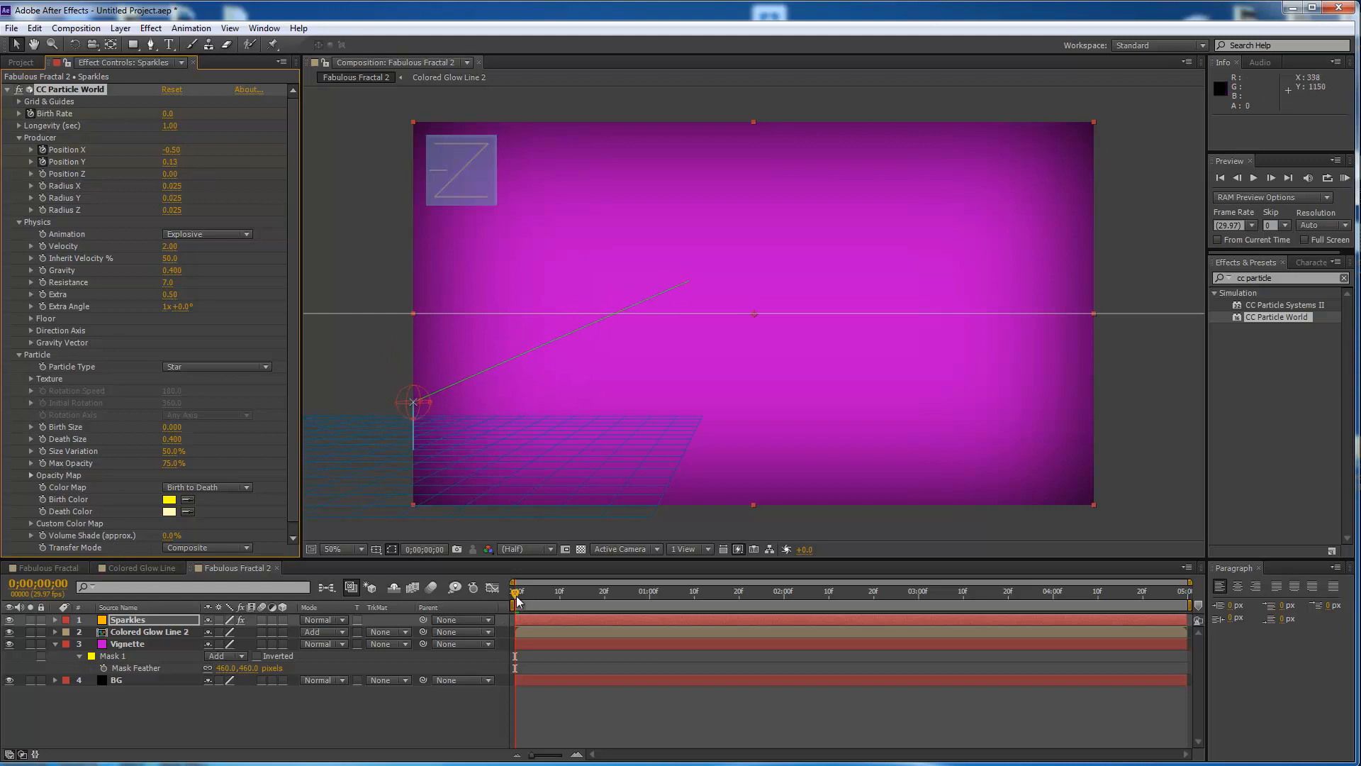
# Keyframe the particle producer at 0;00;04;03 with Position Y at 0.13 and Position X at 0.50
pyautogui.moveTo(517, 593); pyautogui.dragTo(1069, 631)
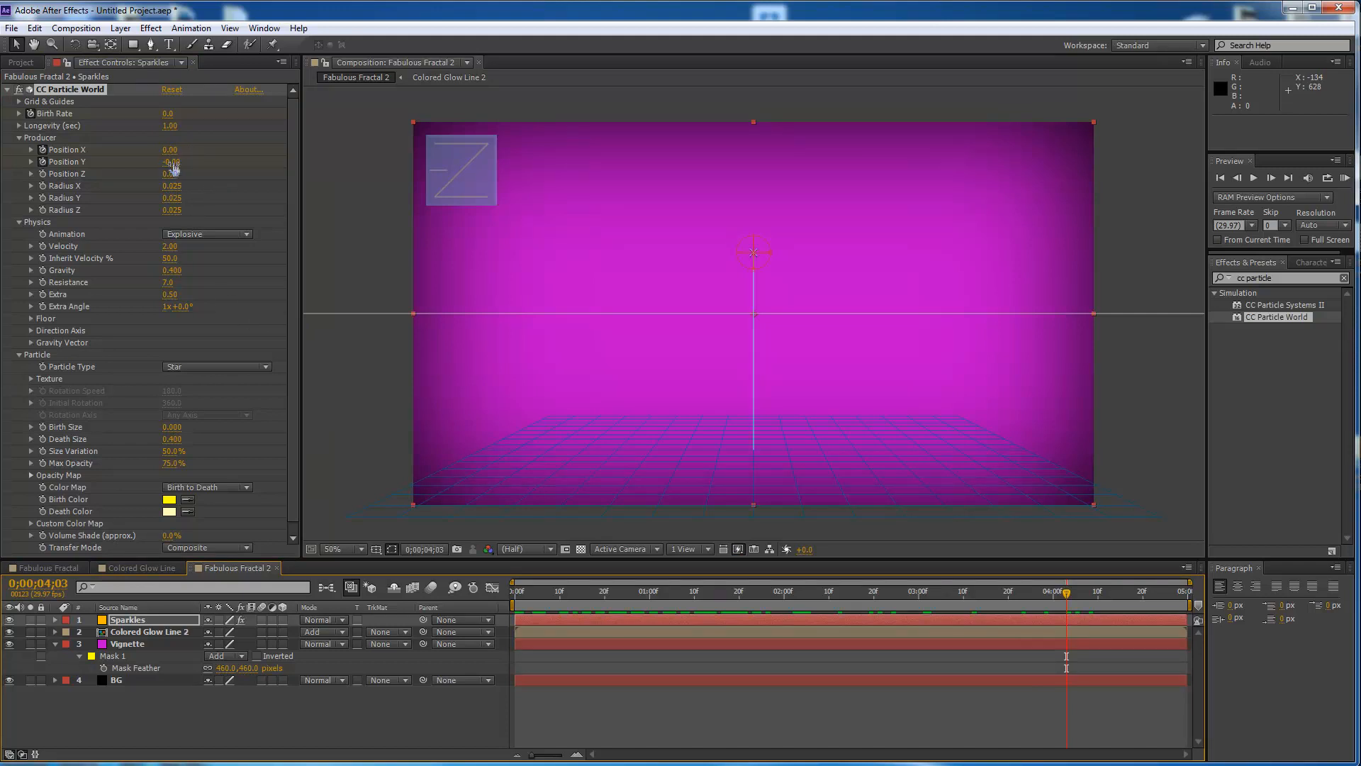
pyautogui.moveTo(173, 163); pyautogui.dragTo(189, 163)
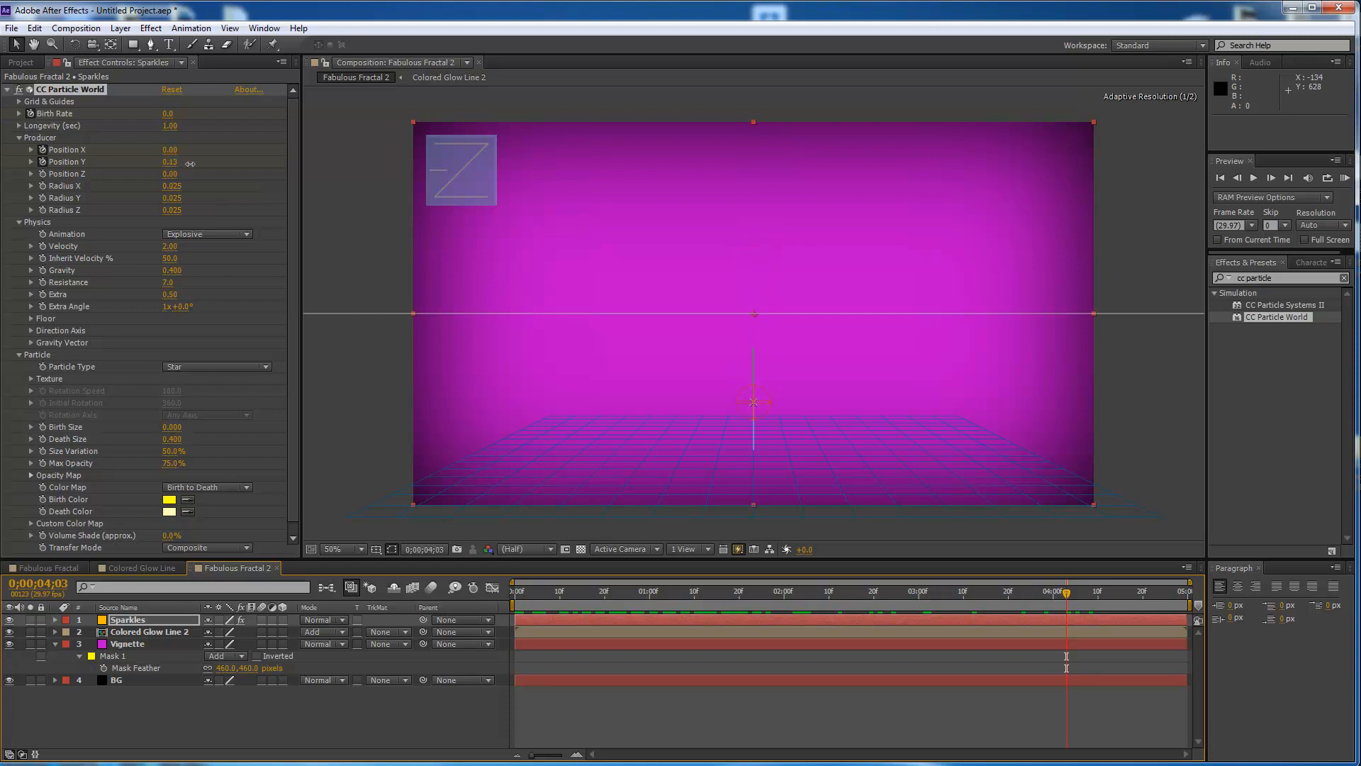
pyautogui.moveTo(168, 150); pyautogui.dragTo(211, 156)
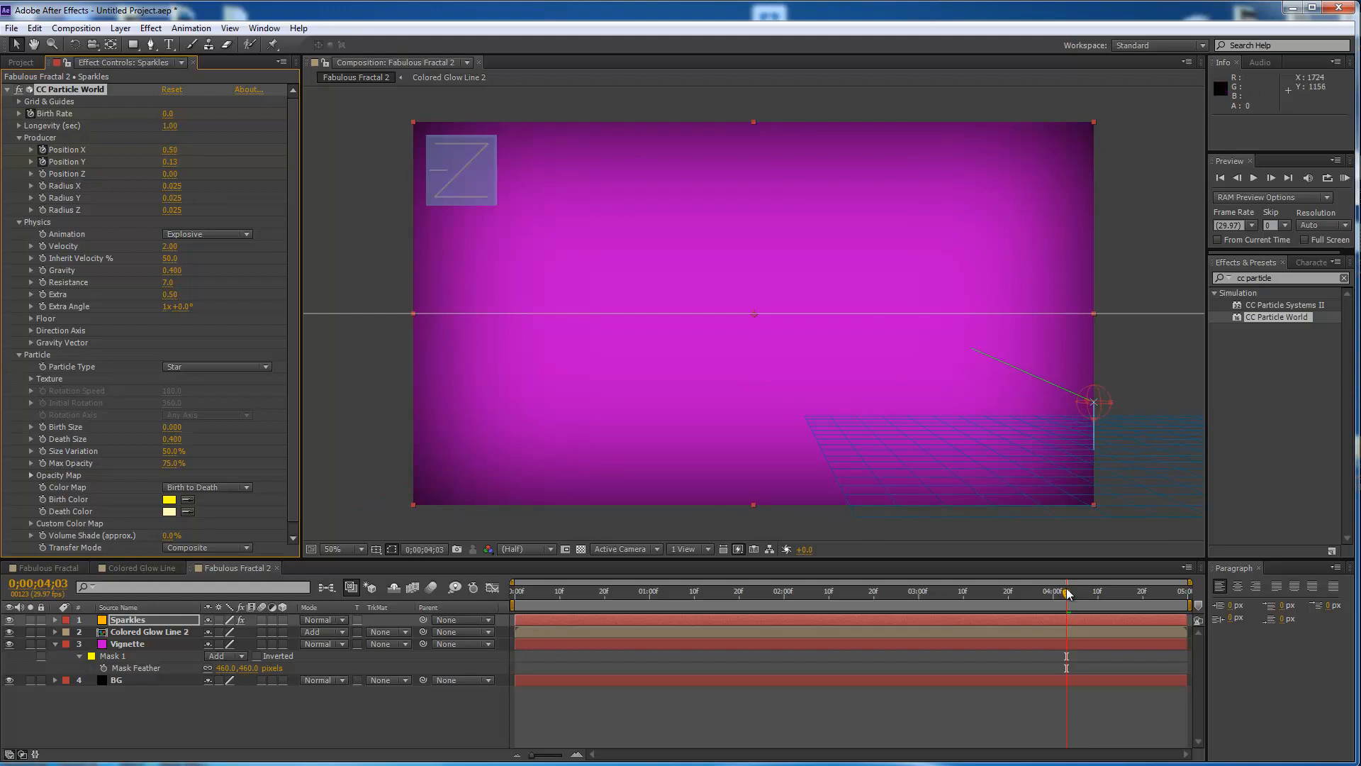
# Reveal the Sparkles layer's keyframes and move the last two Birth Rate keyframes earlier, to about 0;00;02;07
pyautogui.moveTo(1027, 597); pyautogui.dragTo(785, 619)
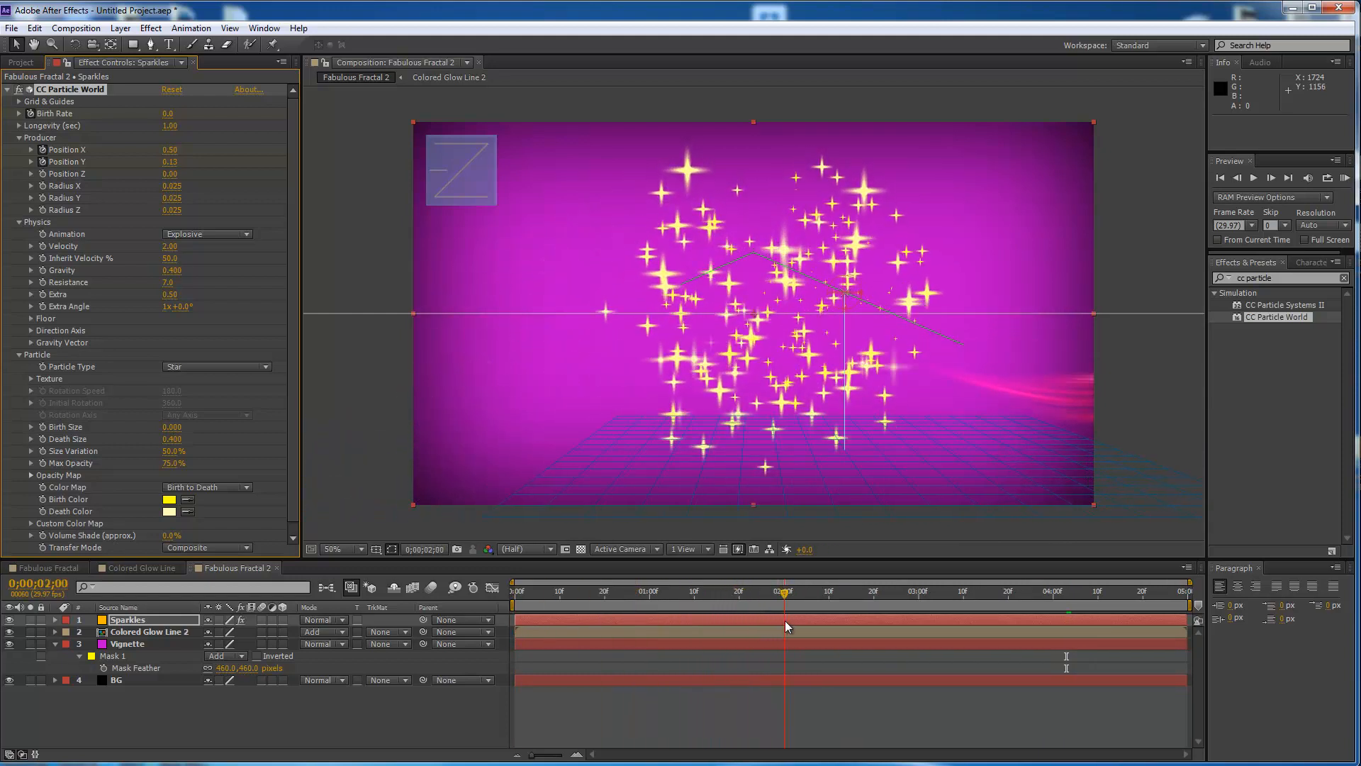
pyautogui.click(135, 620)
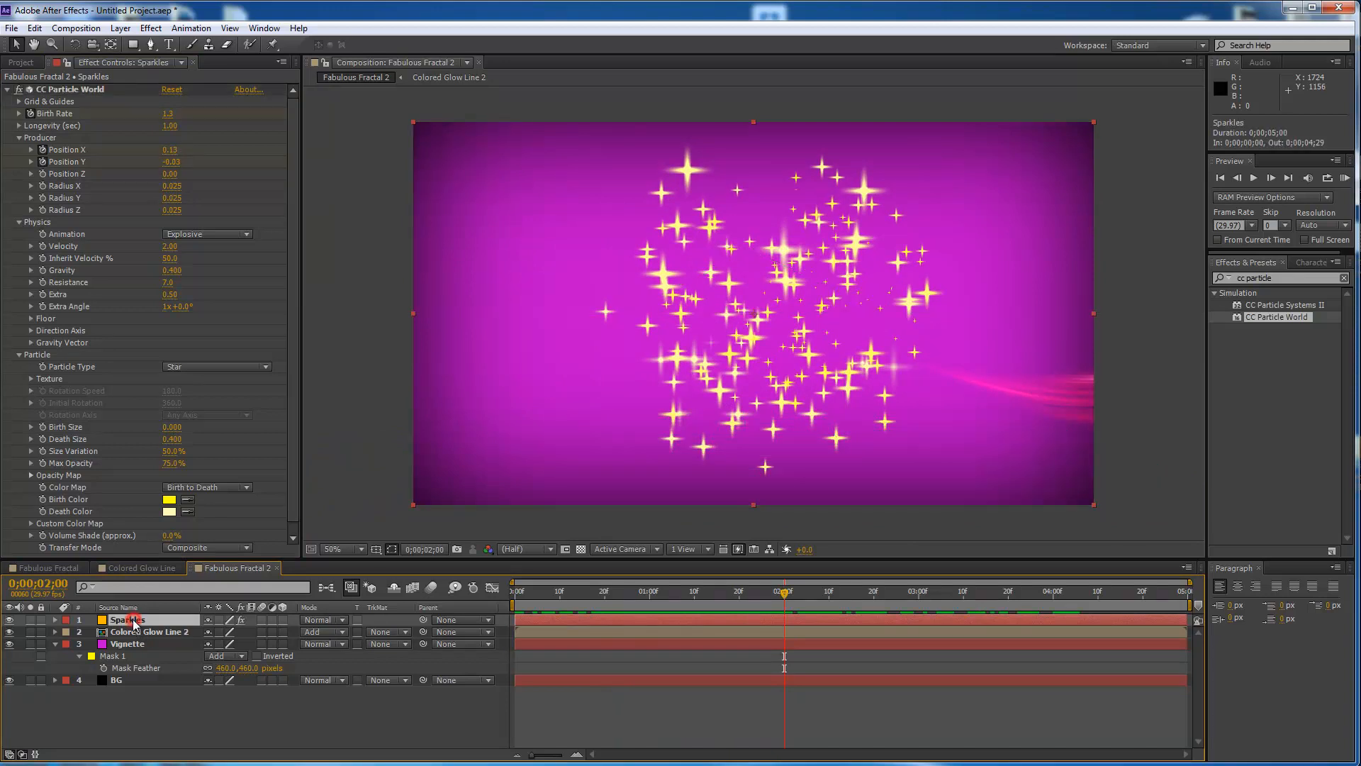
pyautogui.press('u')
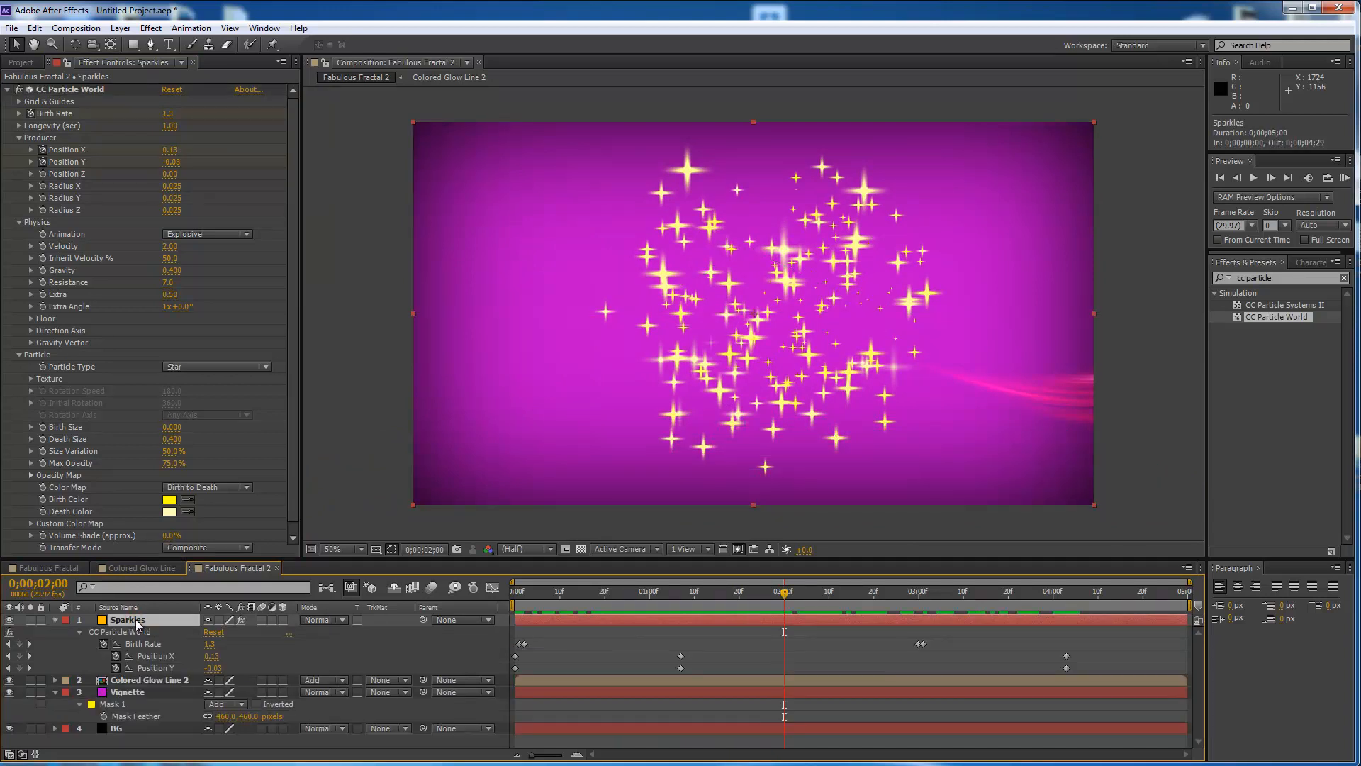
pyautogui.moveTo(900, 635); pyautogui.dragTo(809, 660)
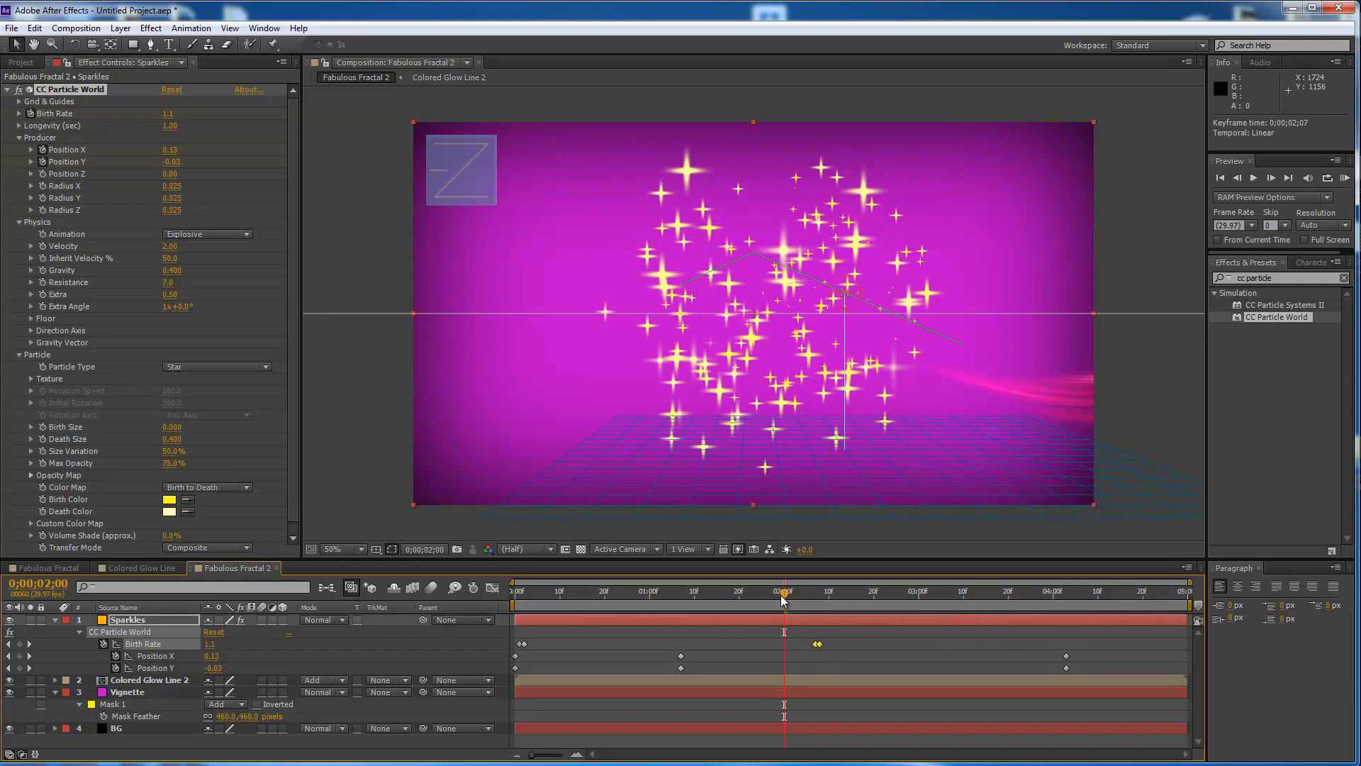
# Preview the sparkles from the start and shift the last two Birth Rate keyframes earlier, to about 0;00;02;00
pyautogui.press('Home')
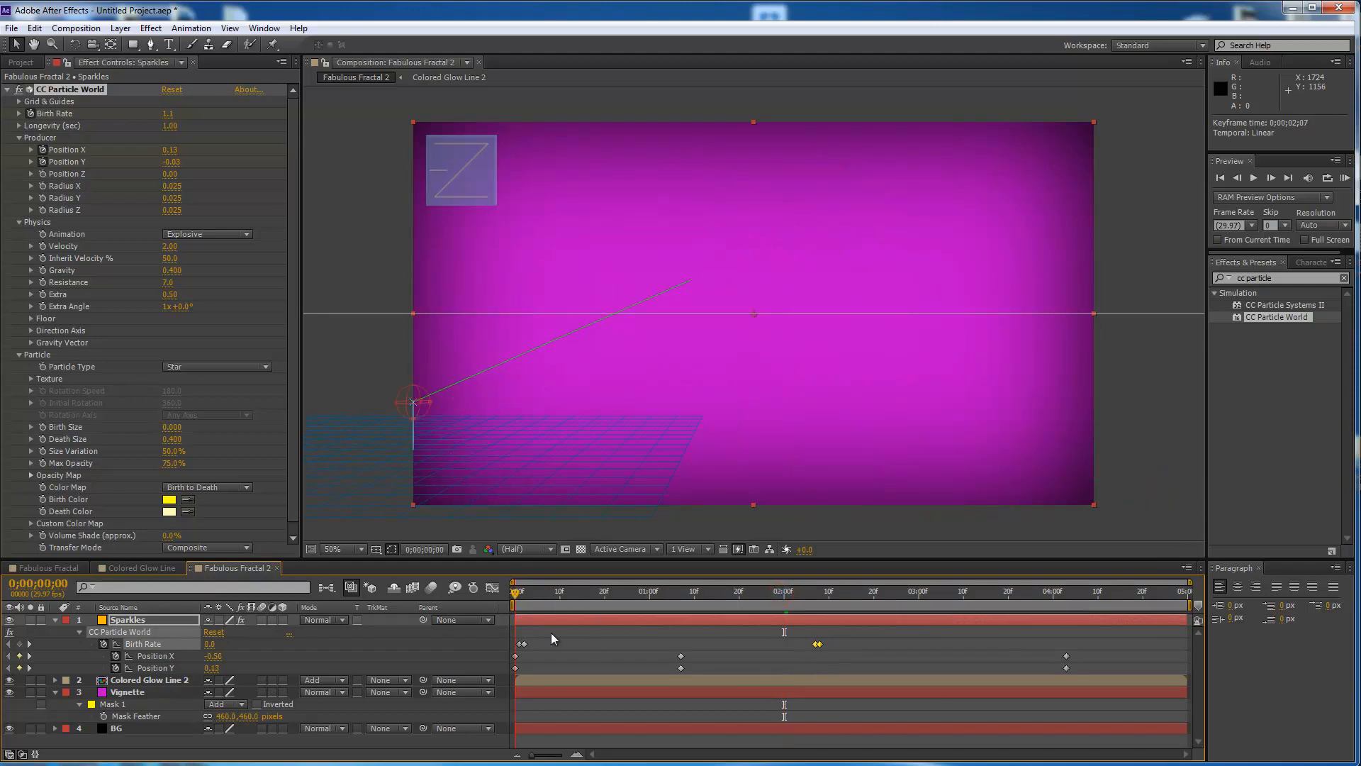
pyautogui.press('space')
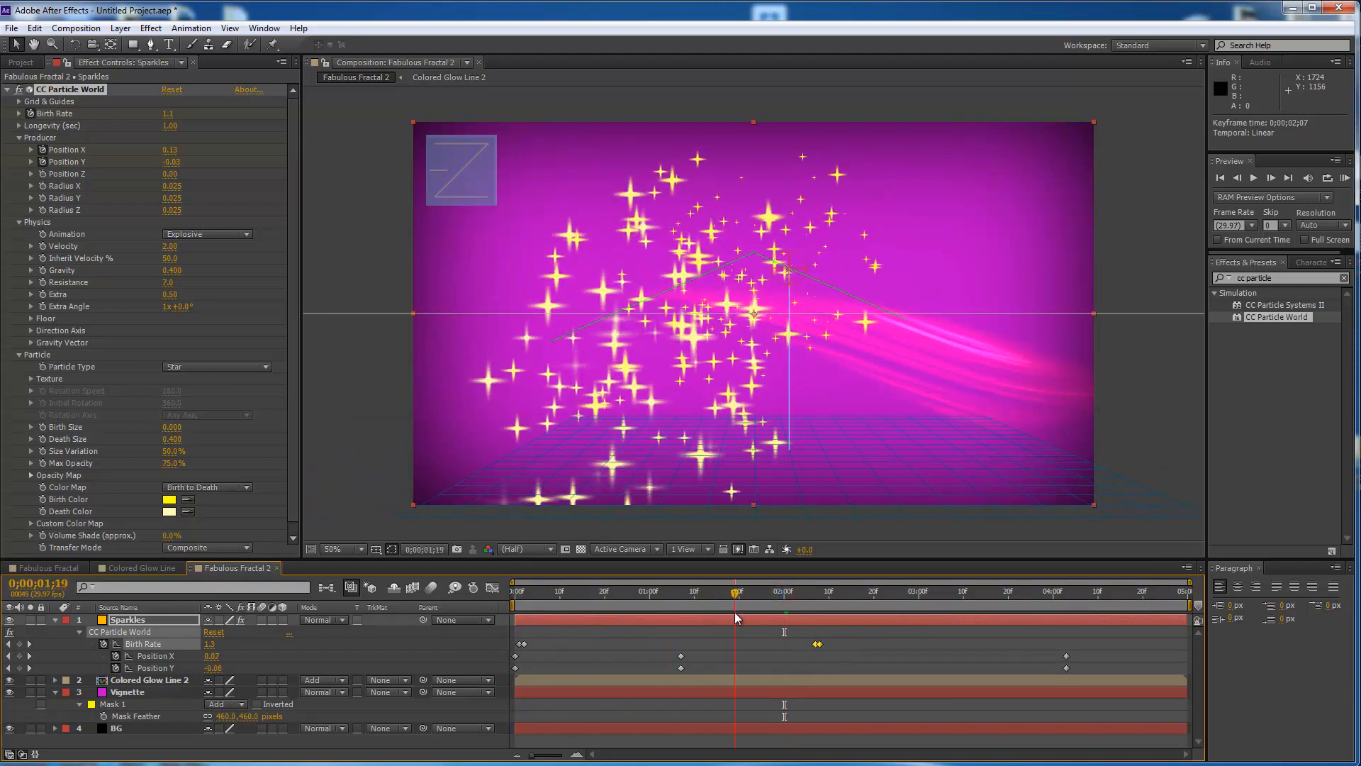
pyautogui.moveTo(881, 628)
pyautogui.mouseDown()
pyautogui.moveTo(973, 632)
pyautogui.moveTo(905, 632)
pyautogui.mouseUp()
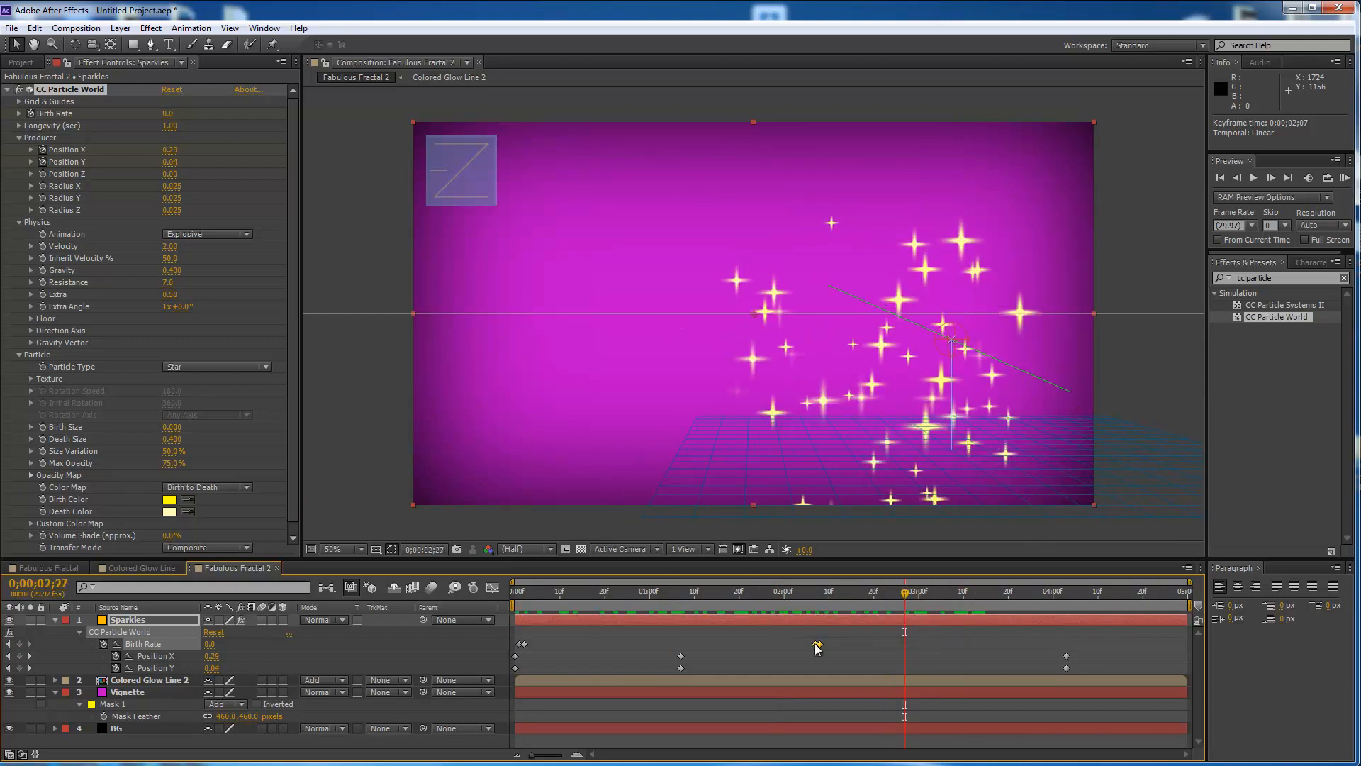
pyautogui.moveTo(818, 648); pyautogui.dragTo(783, 648)
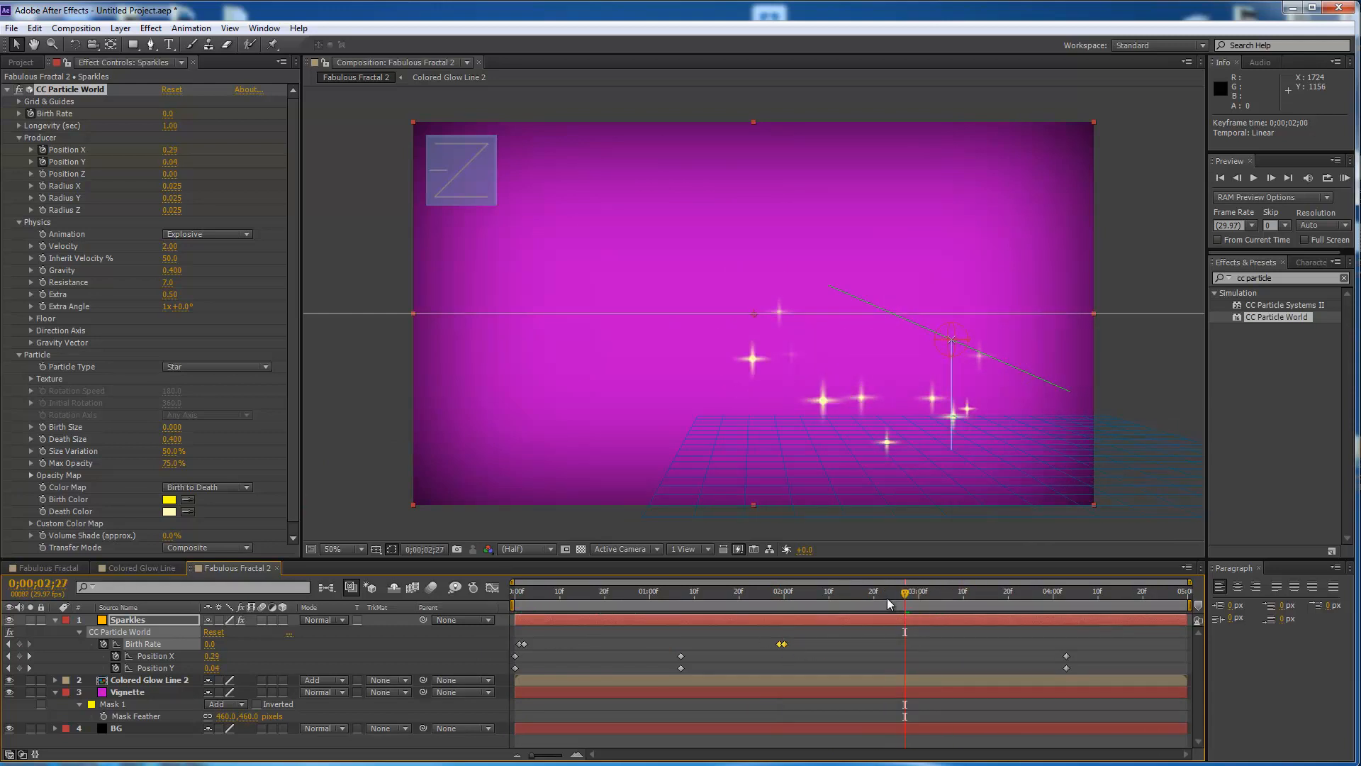
# Go to 0;00;04;03 and set up the Type tool with the Great Vibes font at 235 px
pyautogui.moveTo(904, 595); pyautogui.dragTo(1067, 633)
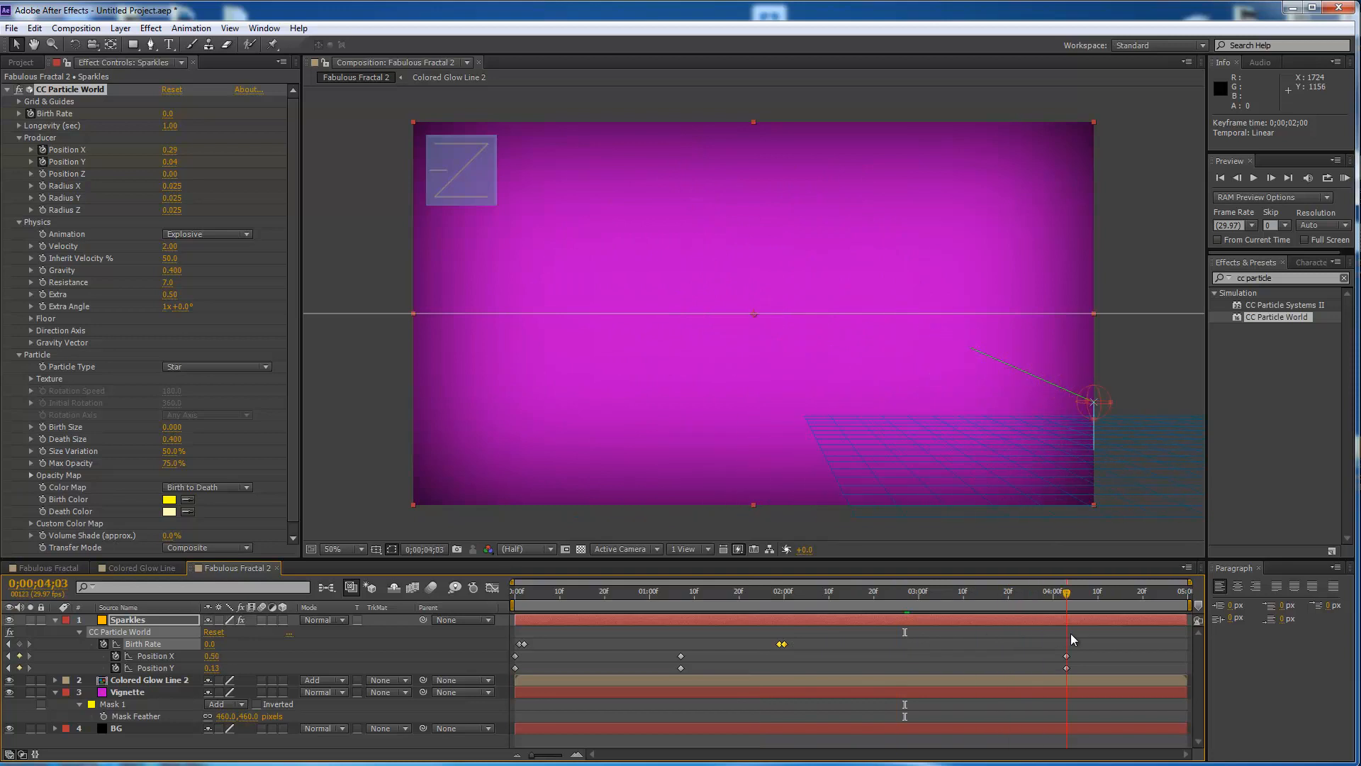
pyautogui.click(168, 44)
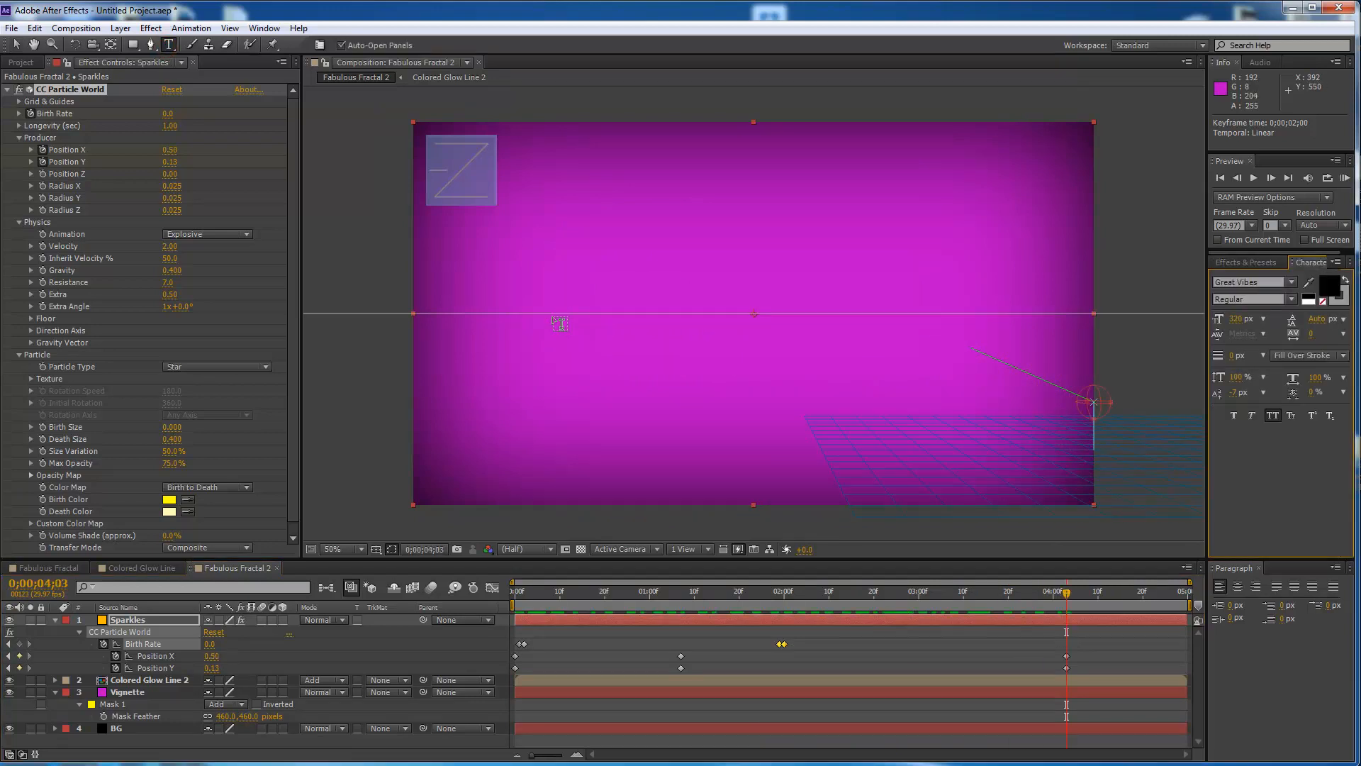
pyautogui.click(1221, 282)
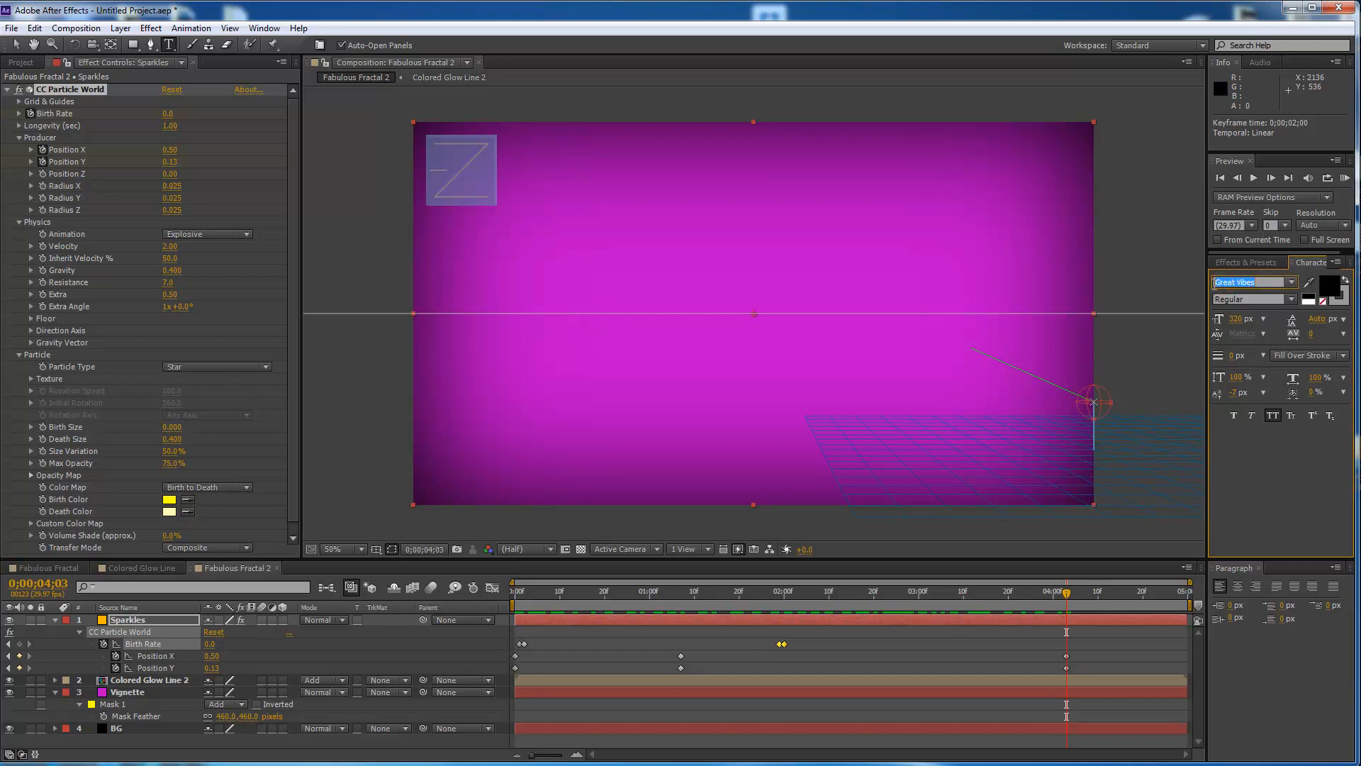
pyautogui.click(1236, 319)
pyautogui.click(1235, 320)
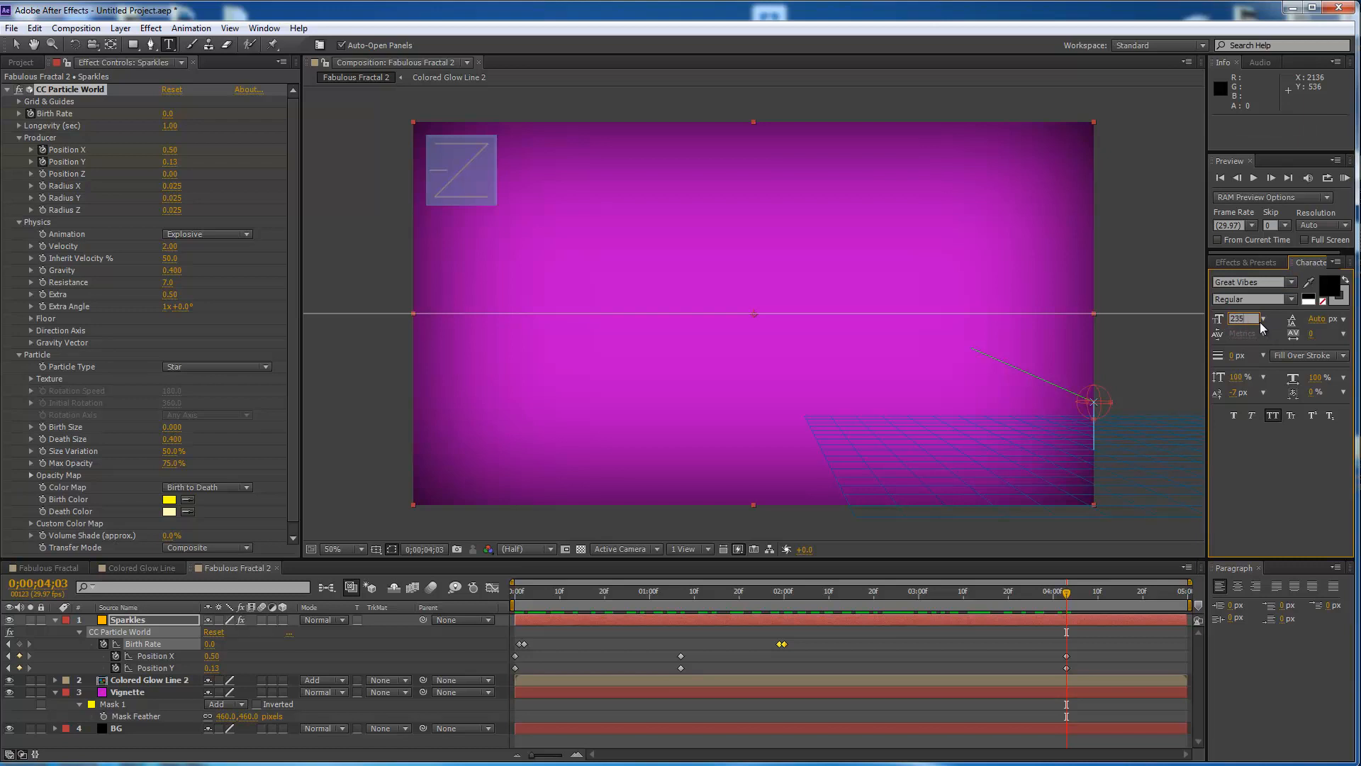
pyautogui.press('Return')
# Set the text fill color to a pale yellow matching the sparkles
pyautogui.click(1332, 286)
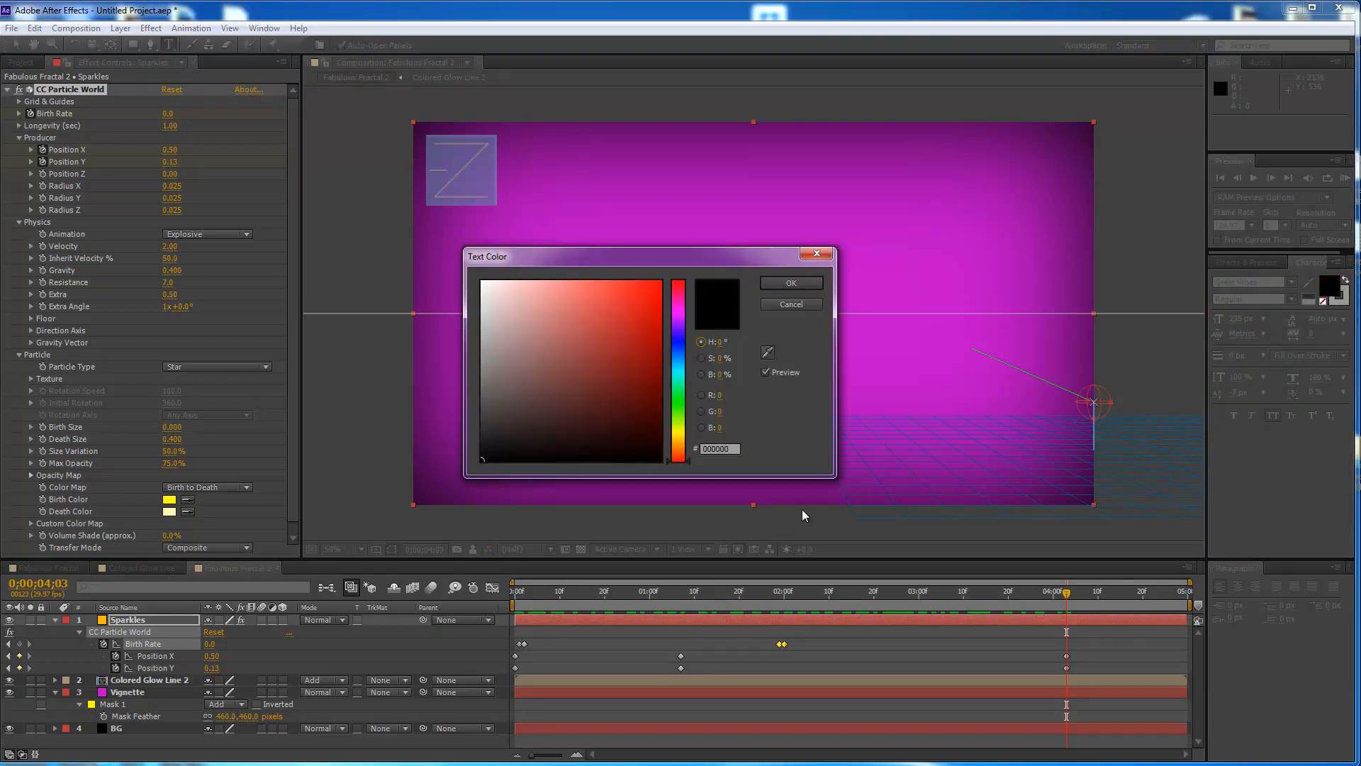
pyautogui.click(767, 353)
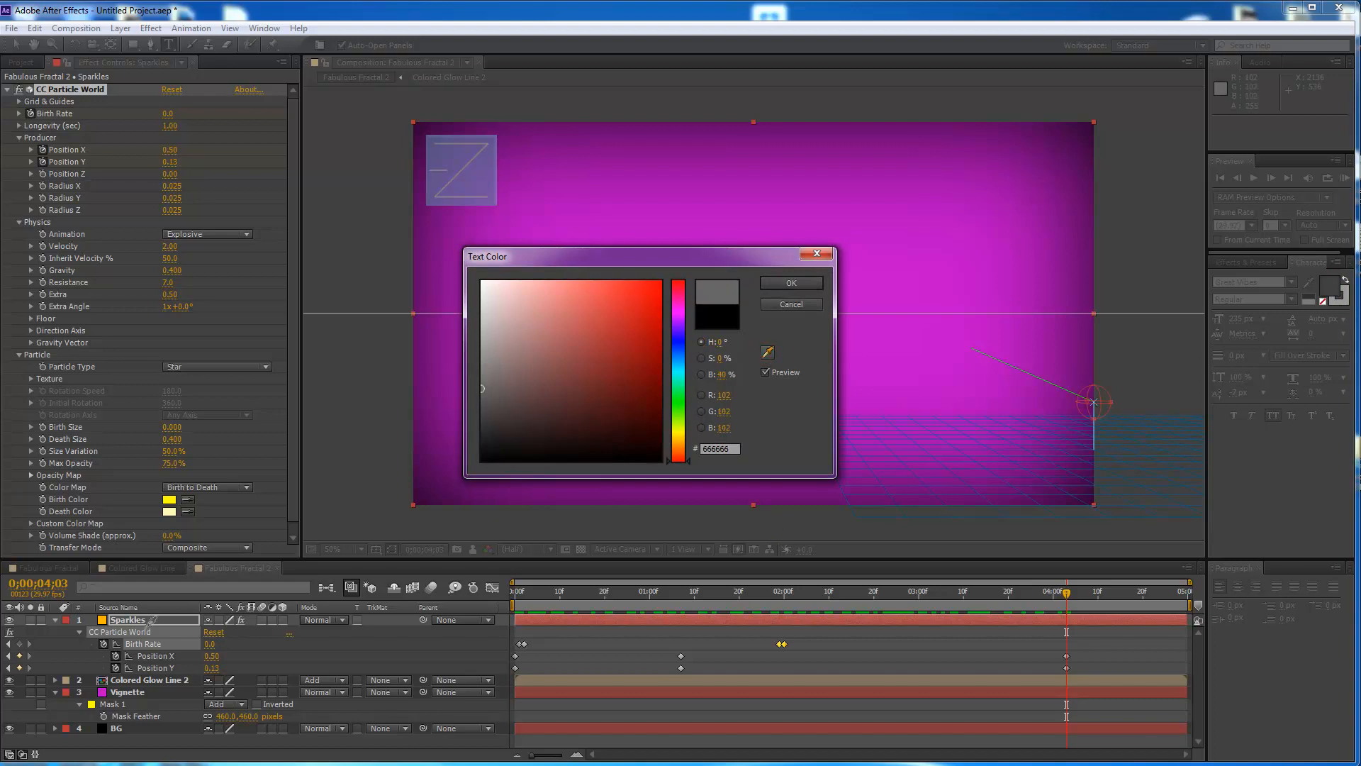
pyautogui.click(530, 281)
pyautogui.moveTo(530, 281); pyautogui.dragTo(554, 281)
pyautogui.click(806, 285)
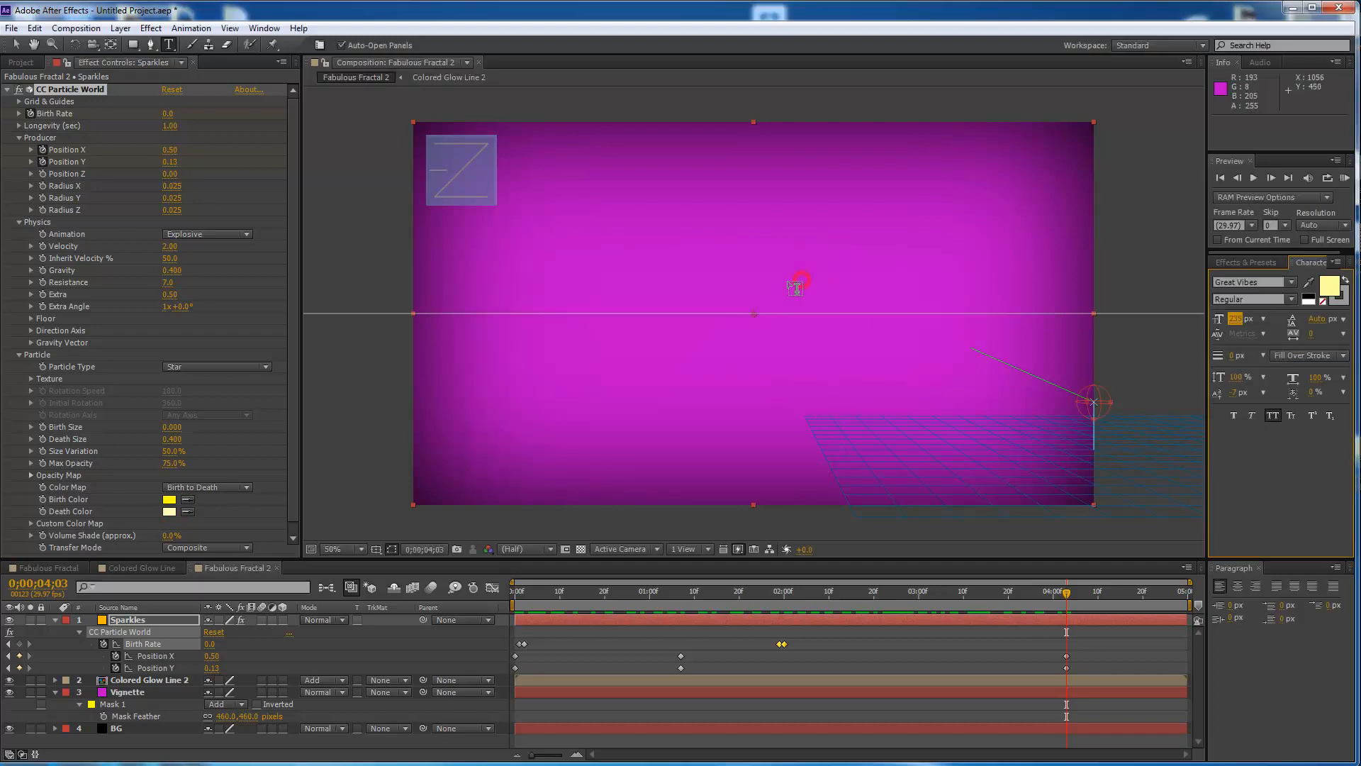
# Add the title text "Fabulous" as a new text layer over the magenta background
pyautogui.click(562, 327)
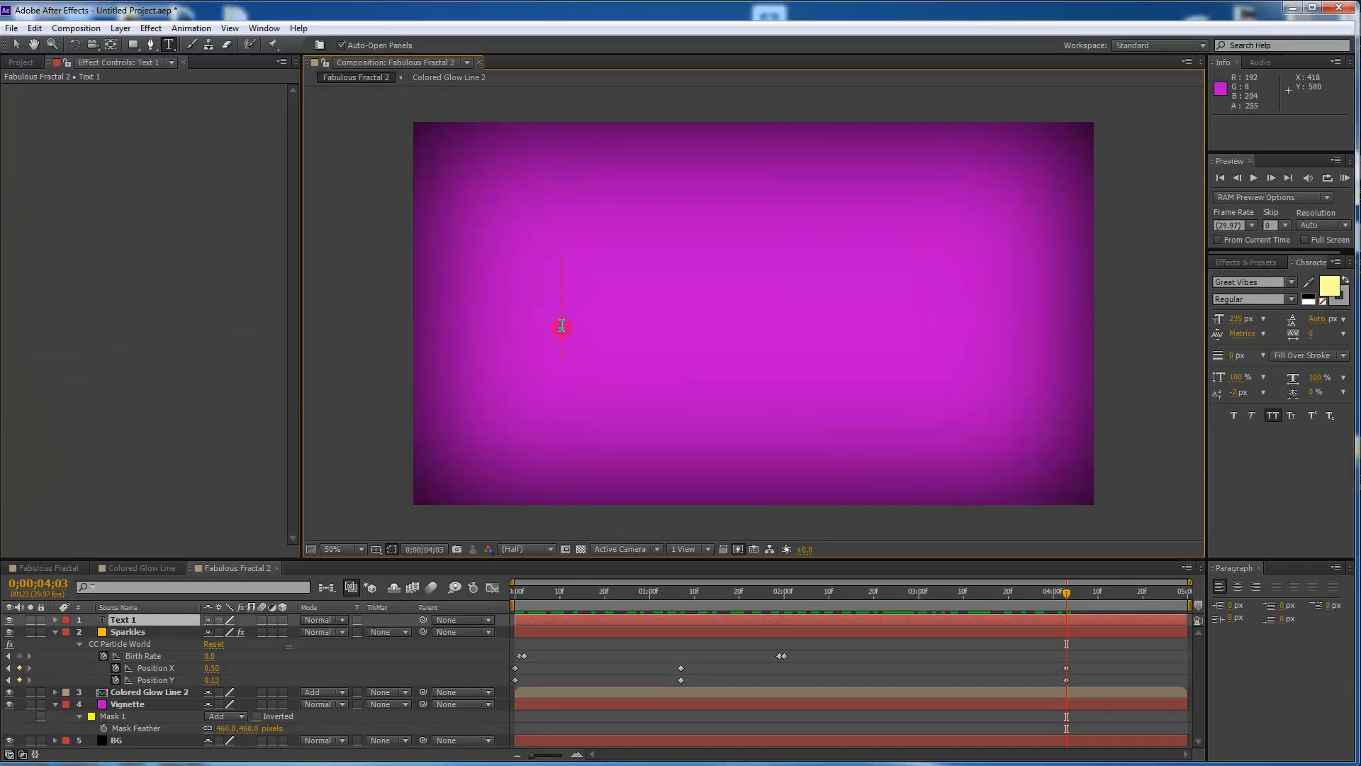
pyautogui.write('Fa')
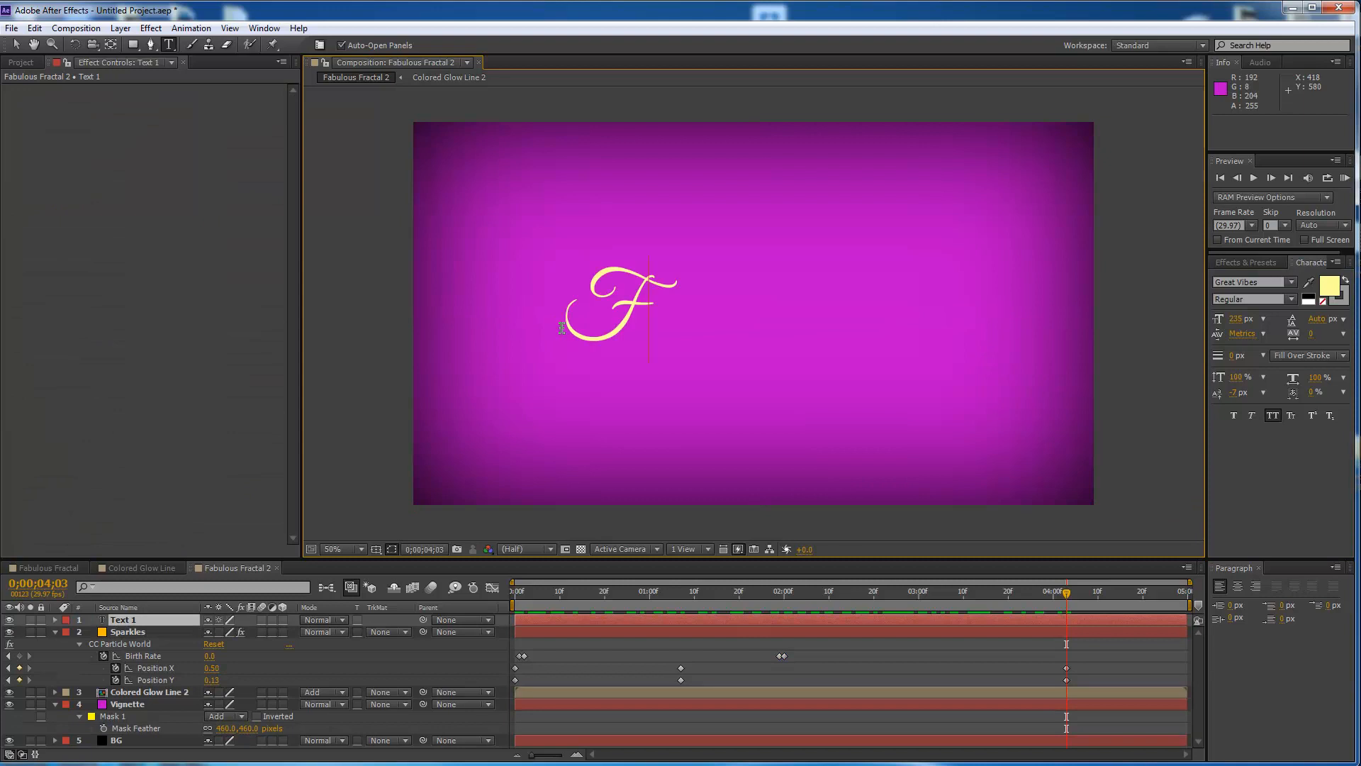
pyautogui.press('BackSpace')
pyautogui.write('ABULOUS')
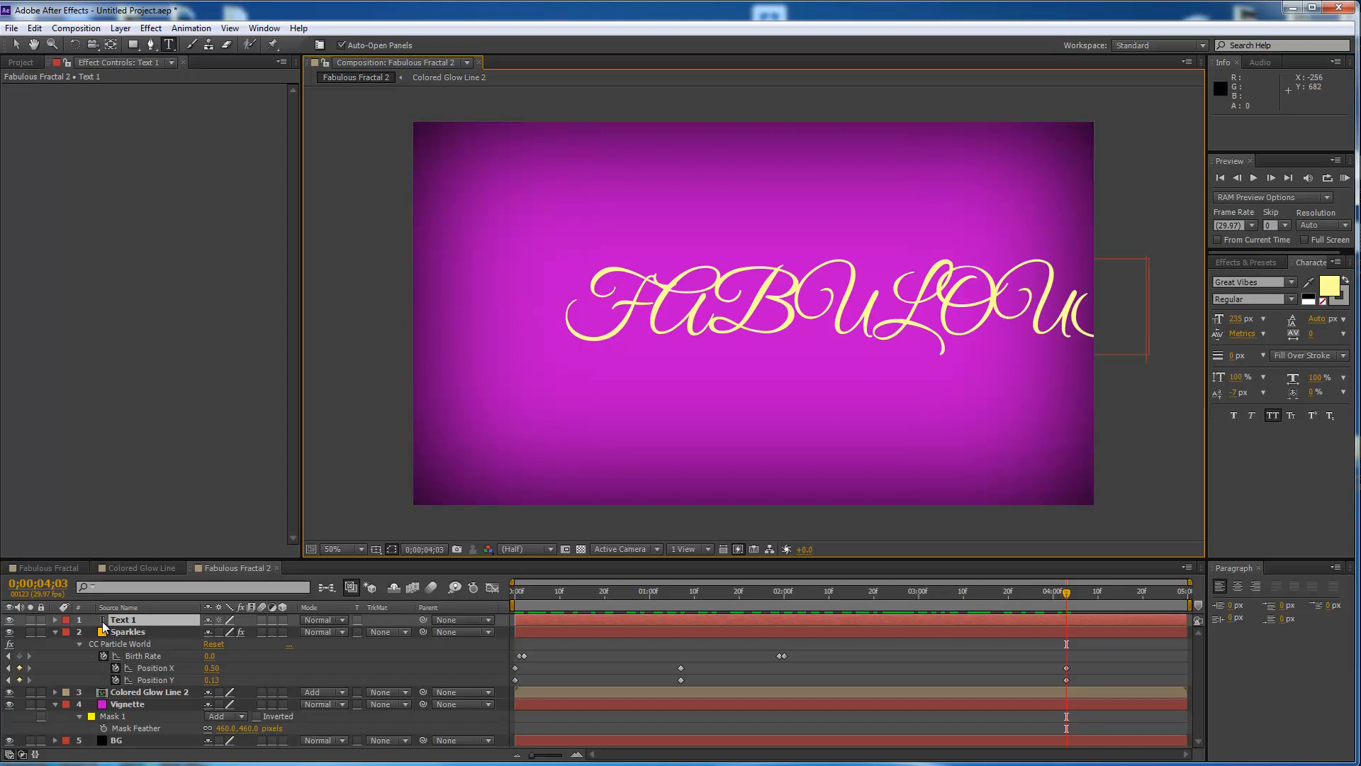
pyautogui.click(102, 622)
pyautogui.click(16, 44)
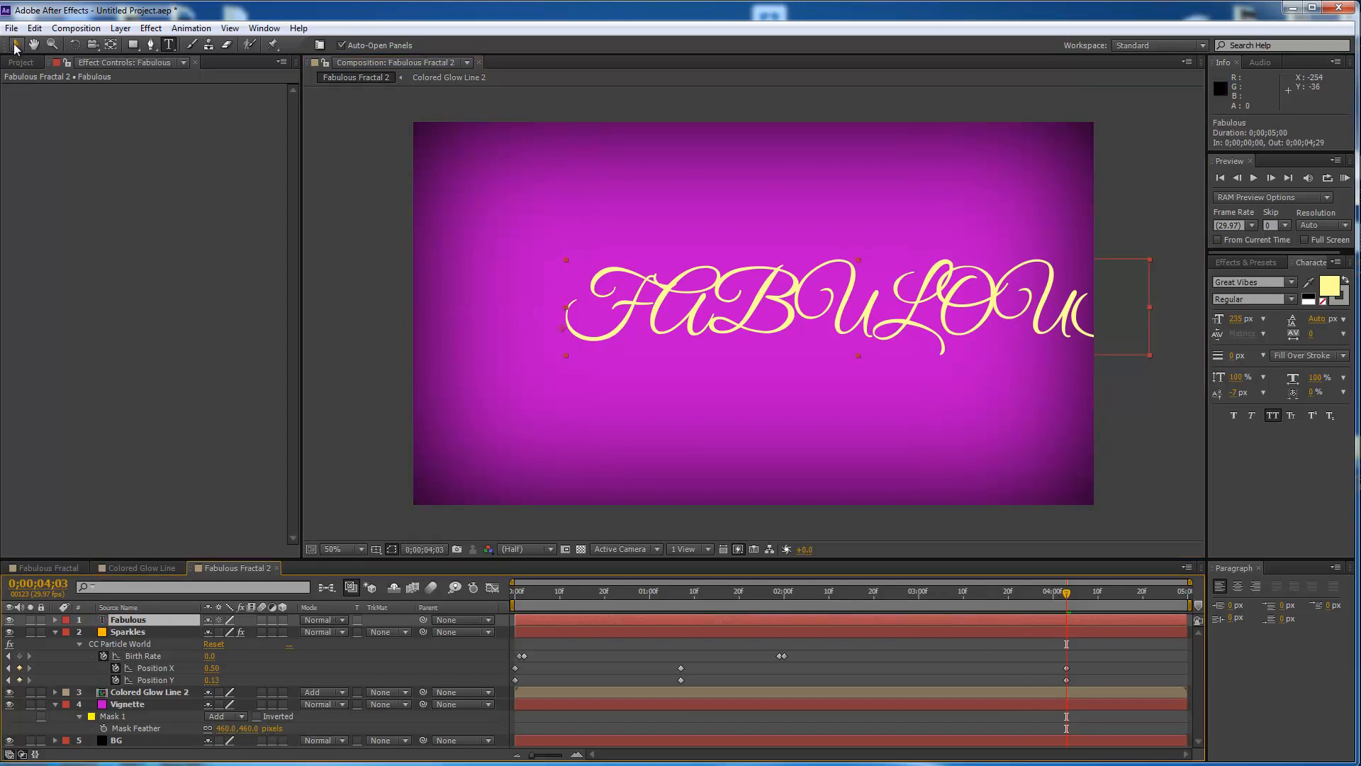
# Turn off All Caps for the Fabulous title and move it to the middle of the frame
pyautogui.moveTo(876, 310); pyautogui.dragTo(767, 324)
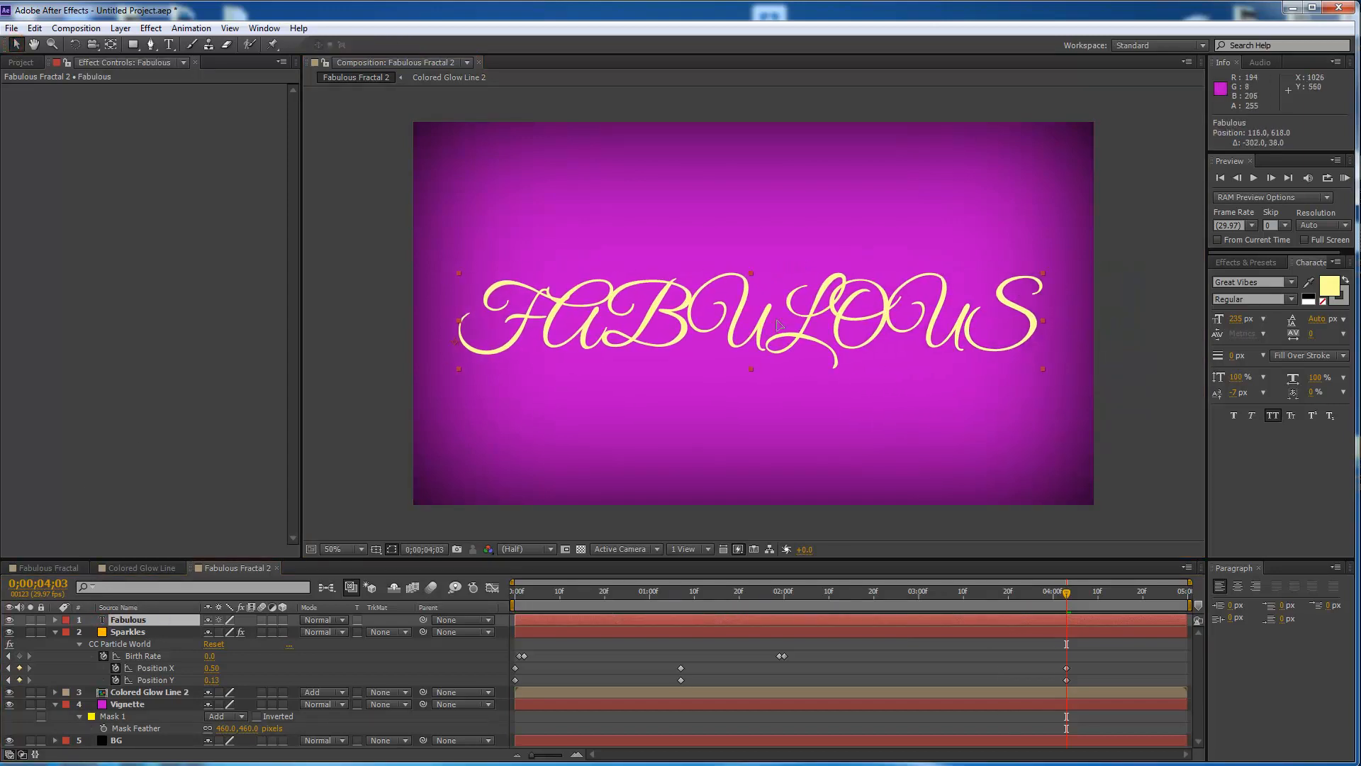
pyautogui.click(1273, 416)
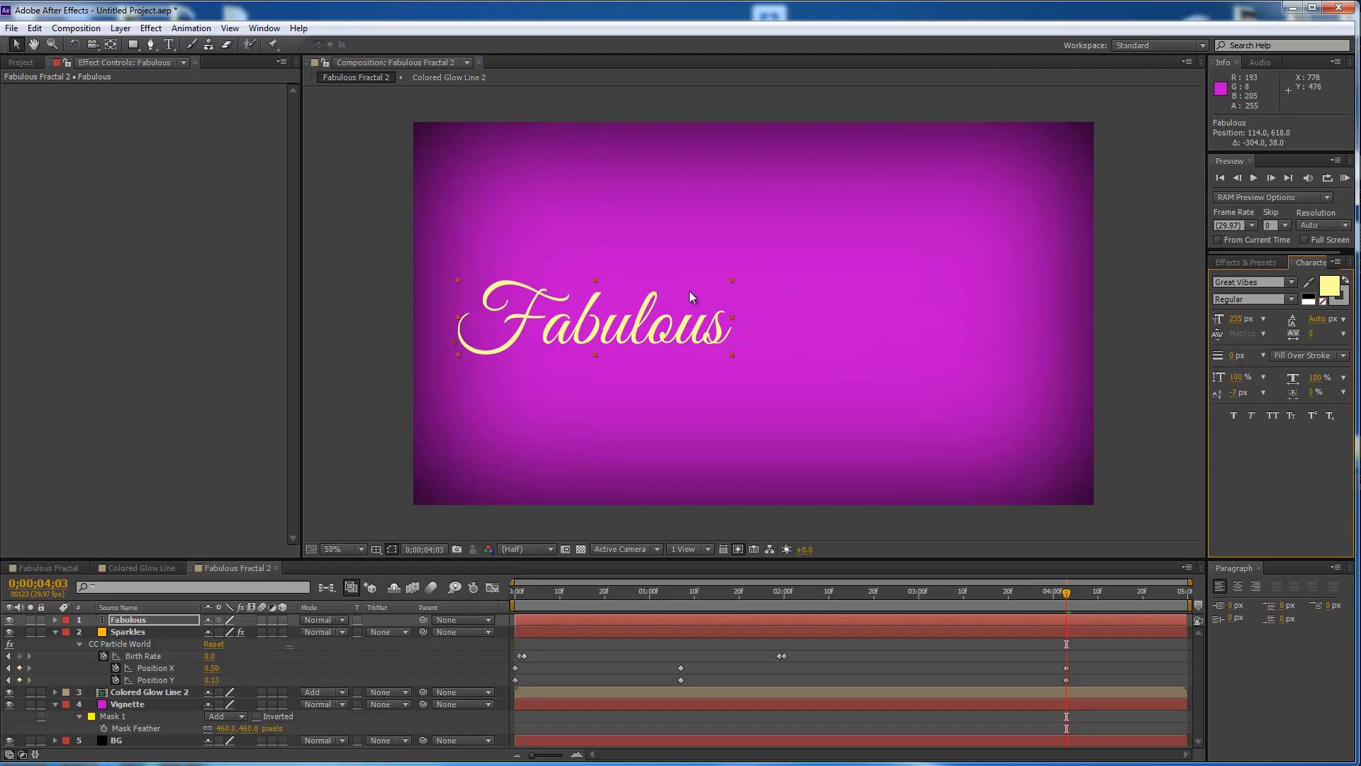
pyautogui.moveTo(683, 323); pyautogui.dragTo(820, 319)
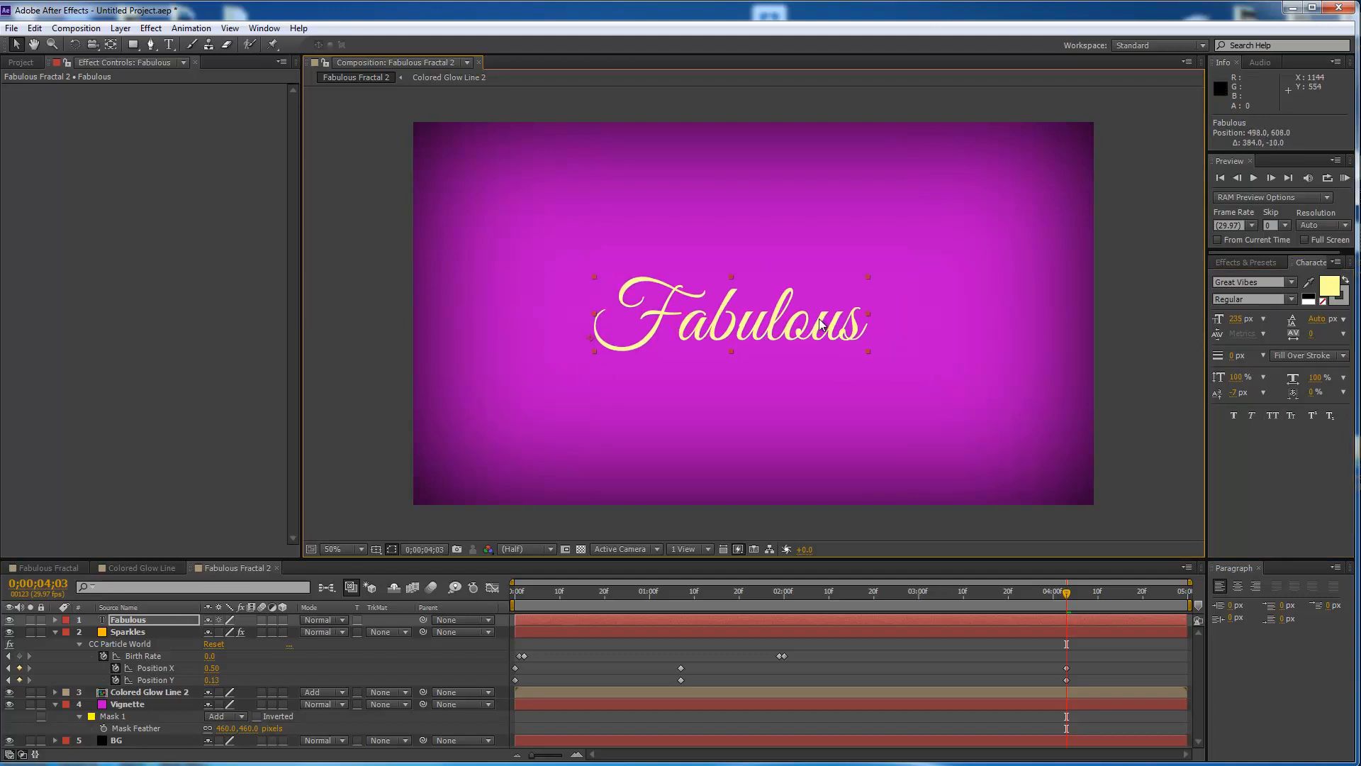
# Apply the Drop Shadow and Satin layer styles to the Fabulous text layer
pyautogui.rightClick(733, 320)
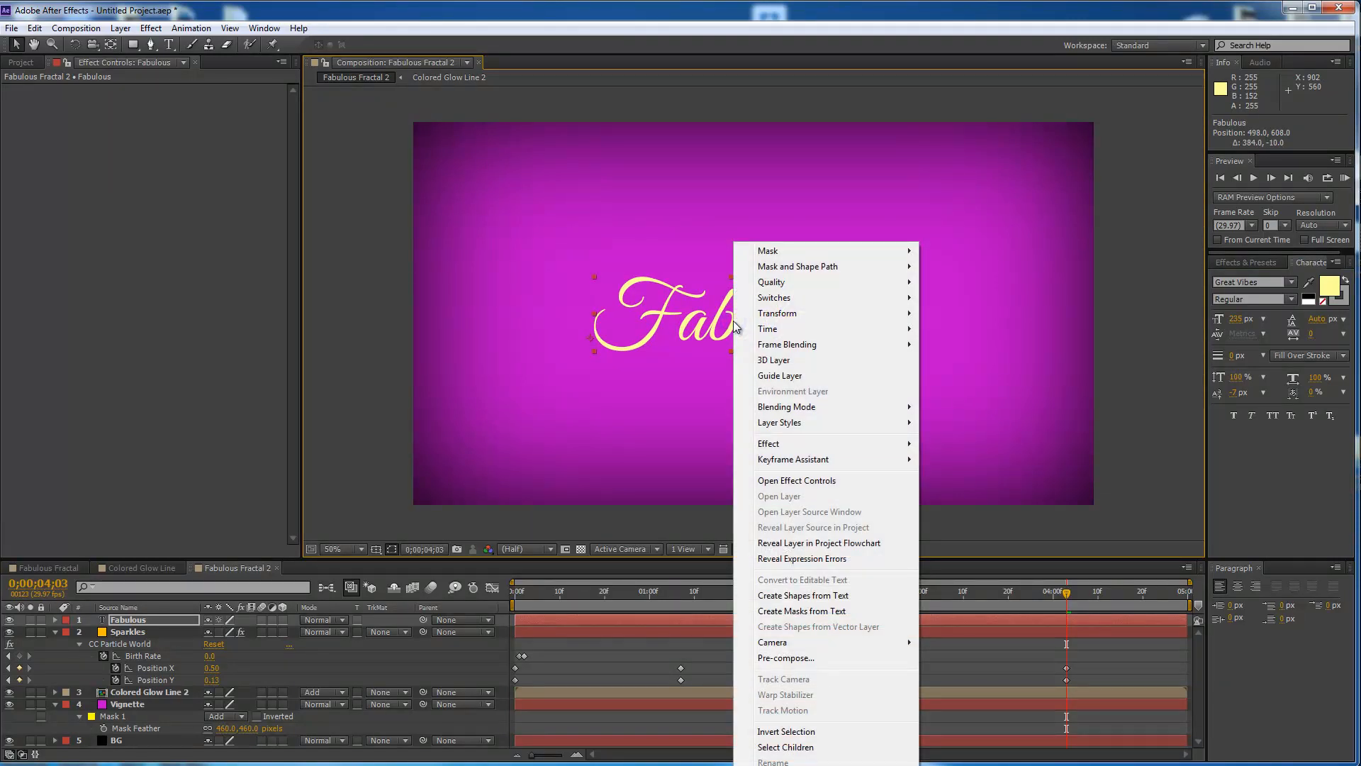
pyautogui.moveTo(774, 426)
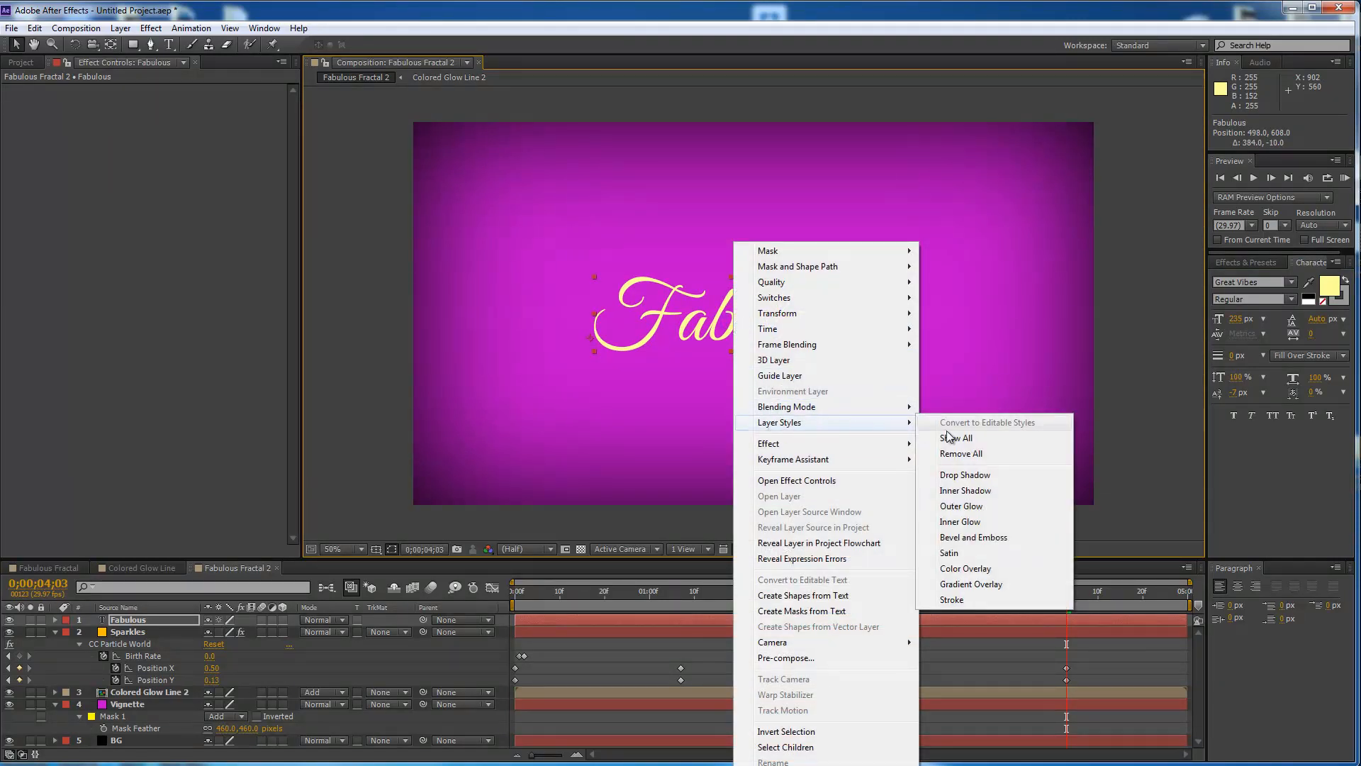
pyautogui.click(982, 475)
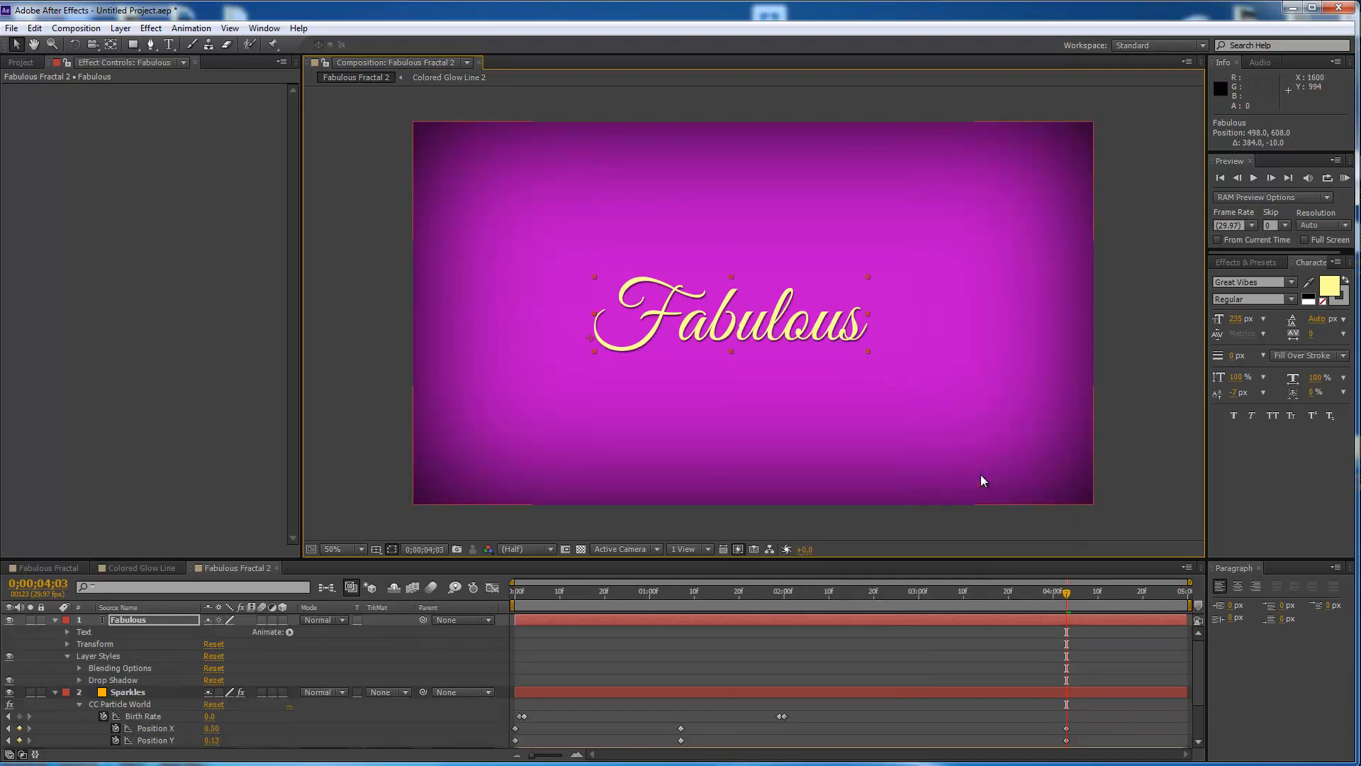
pyautogui.rightClick(759, 328)
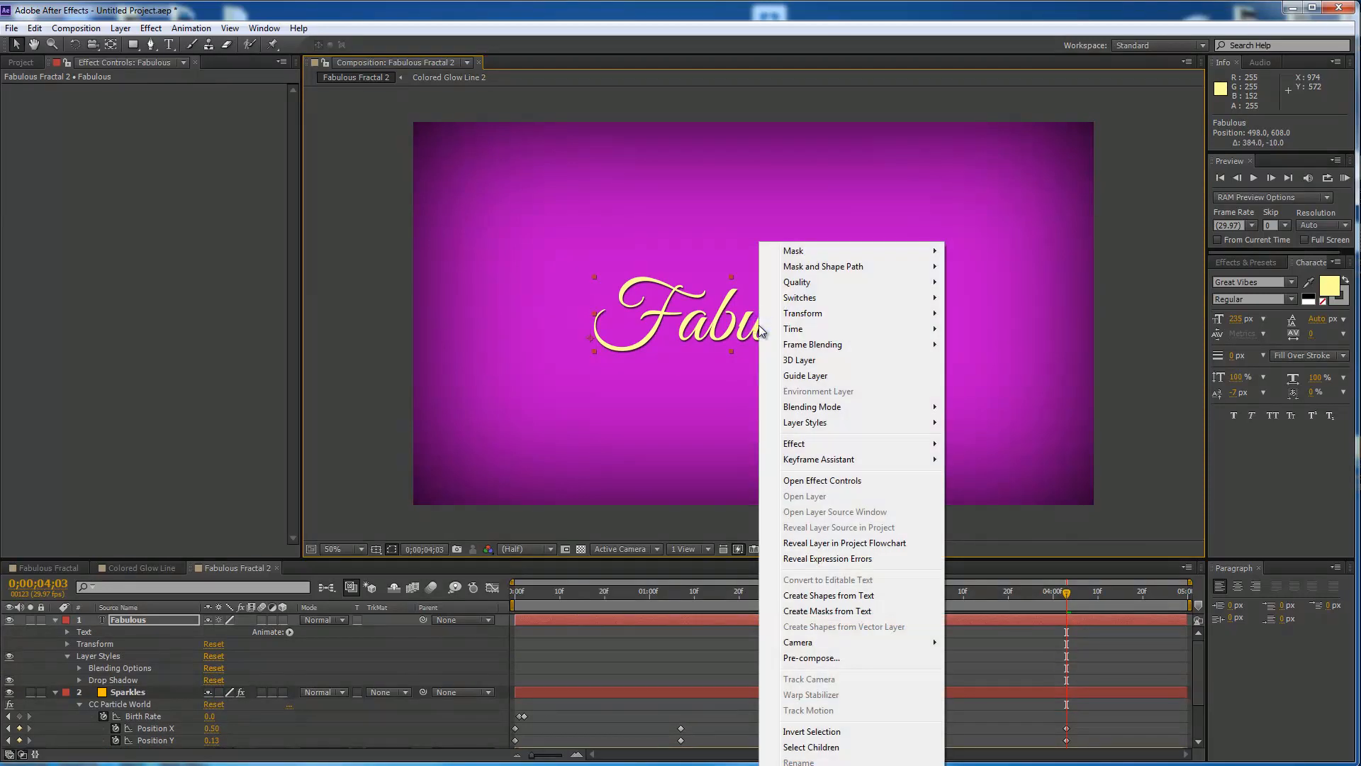
pyautogui.moveTo(797, 425)
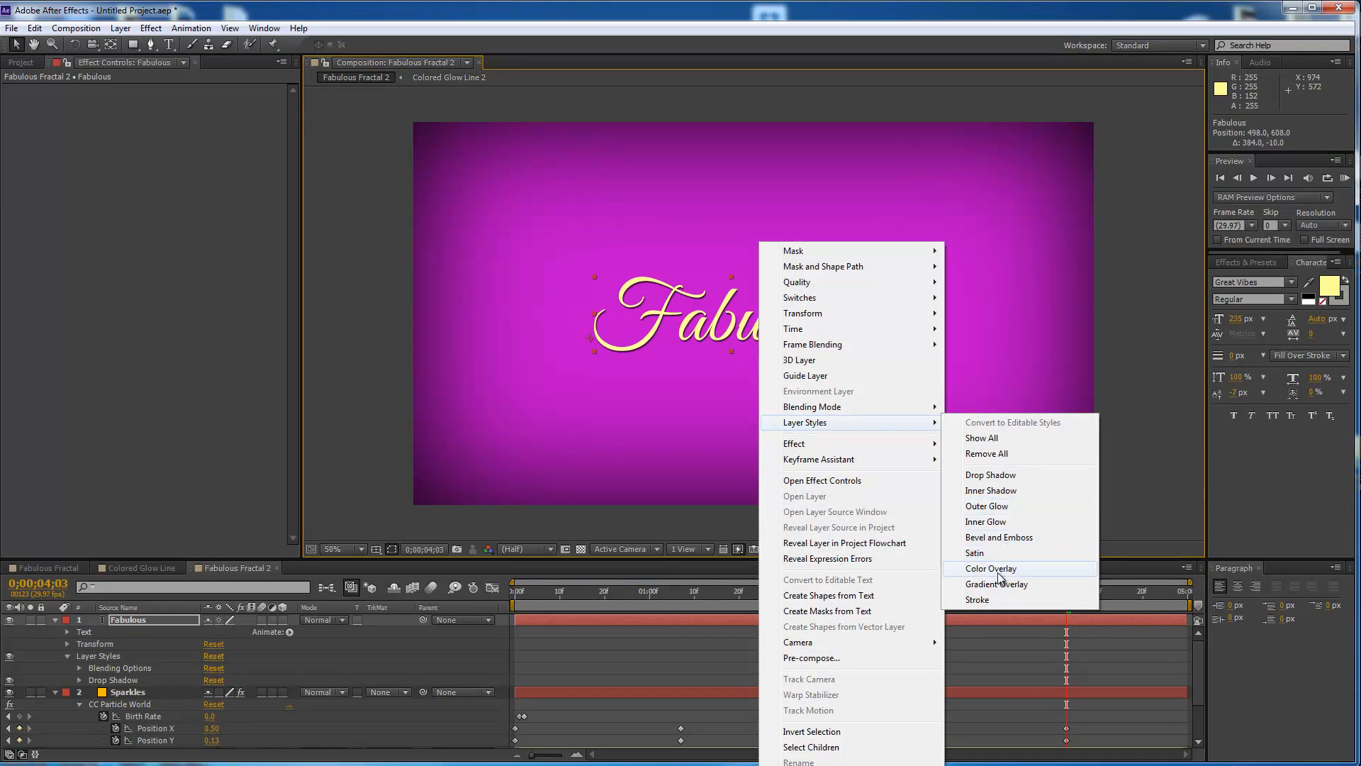
pyautogui.click(981, 555)
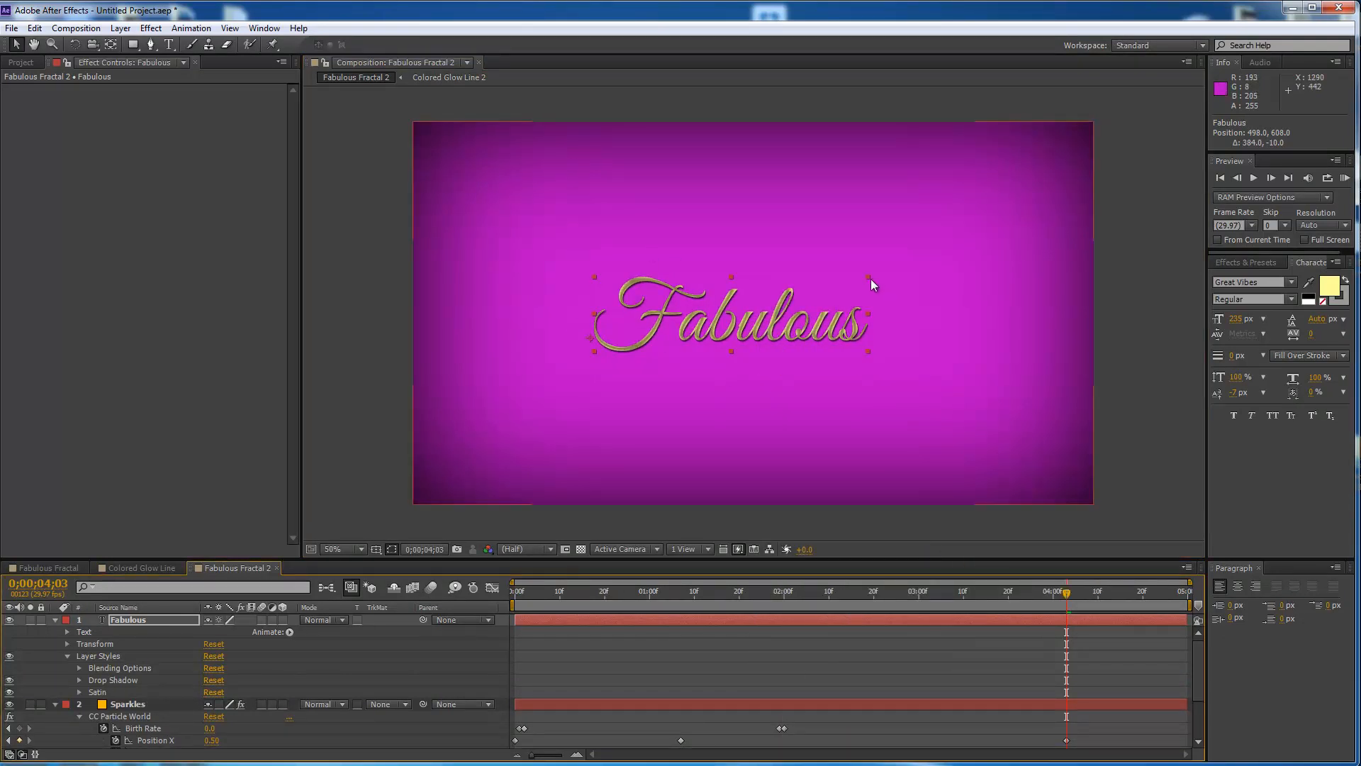
# Set the Satin style's color on the Fabulous layer to orange CE7400
pyautogui.click(78, 692)
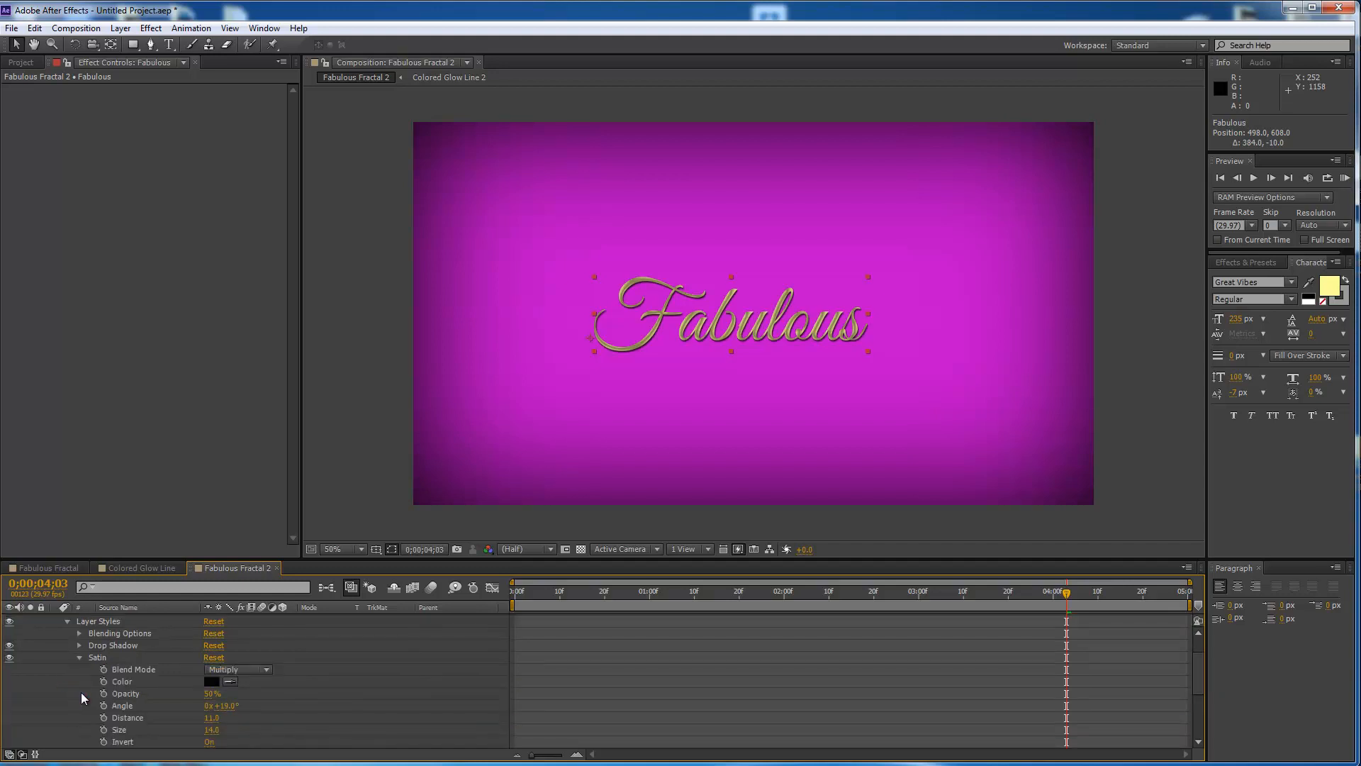
pyautogui.click(212, 681)
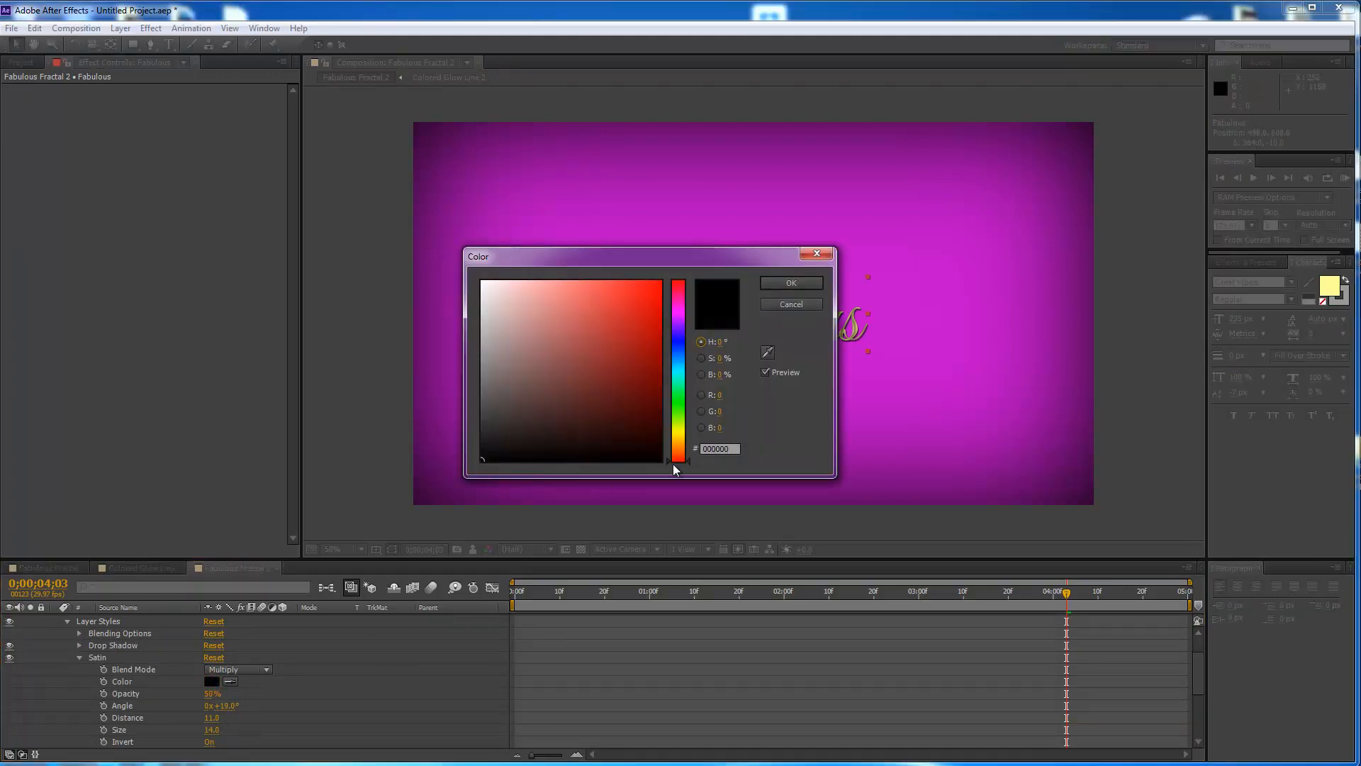
pyautogui.moveTo(688, 458); pyautogui.dragTo(685, 445)
pyautogui.moveTo(602, 346); pyautogui.dragTo(672, 315)
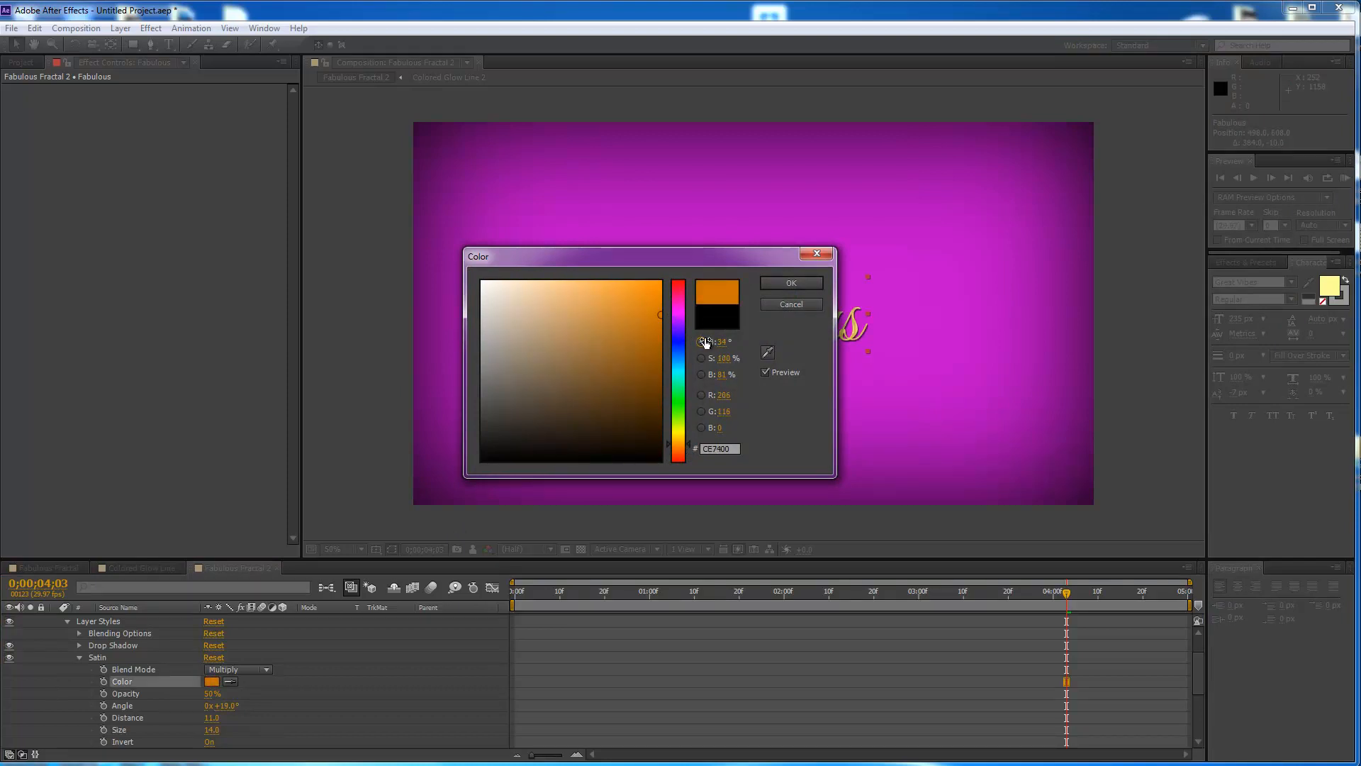
pyautogui.click(791, 283)
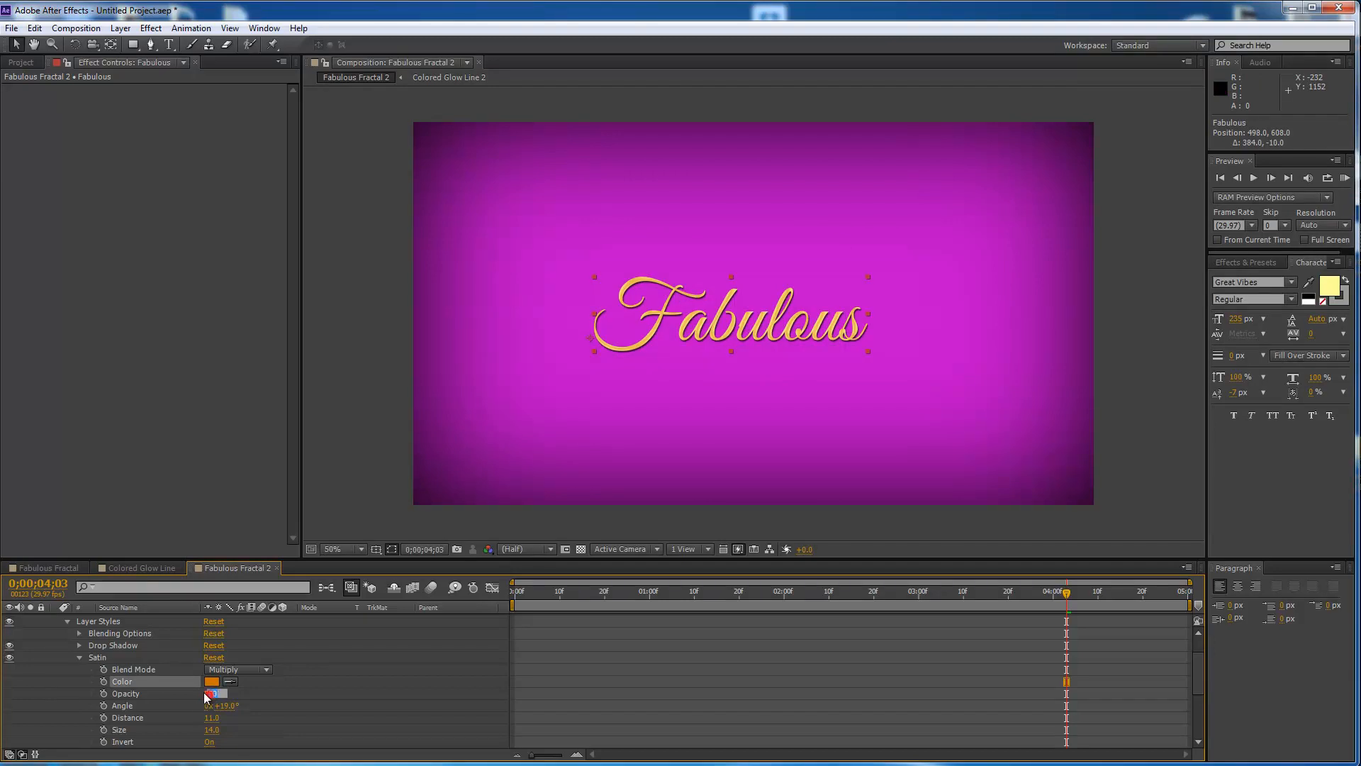
# Set the Satin style's opacity to 75%, distance to 8 and size to 3
pyautogui.press('Return')
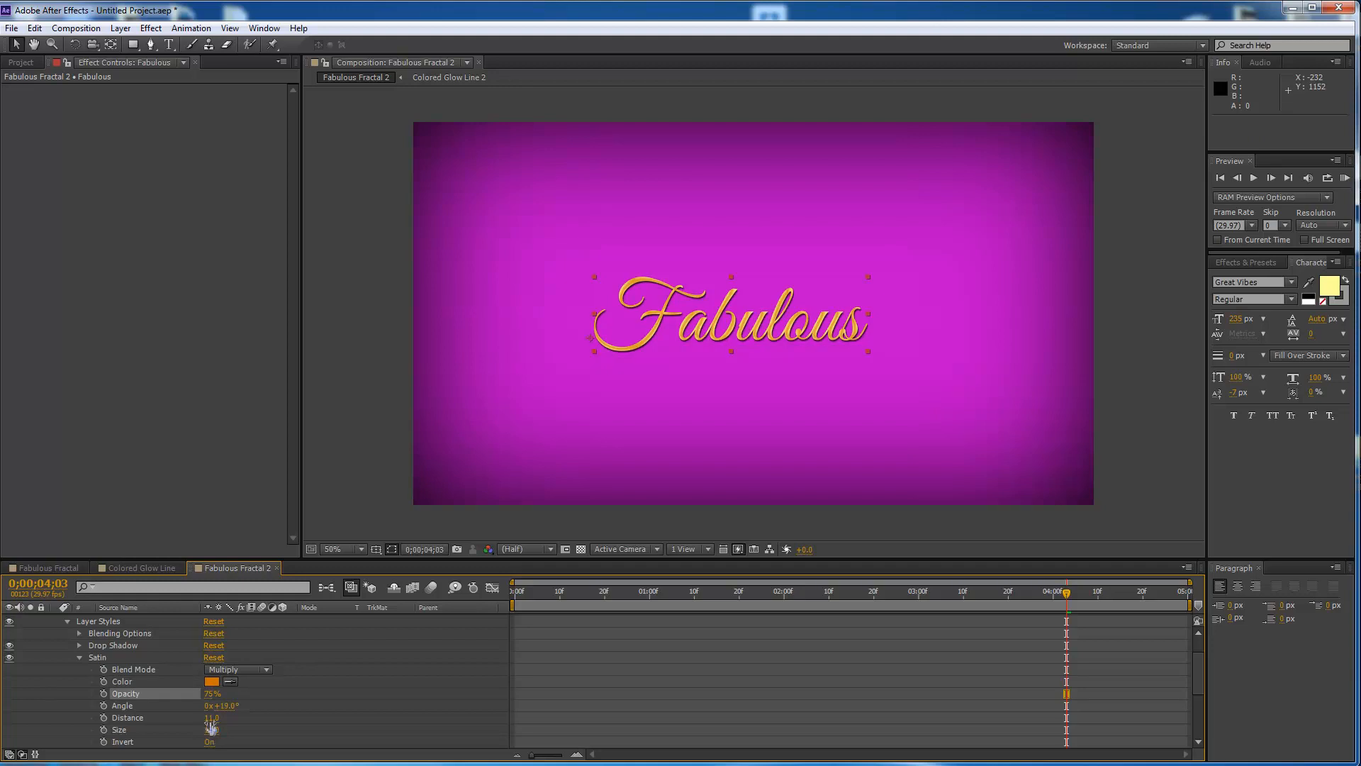
pyautogui.click(211, 718)
pyautogui.write('8')
pyautogui.press('Return')
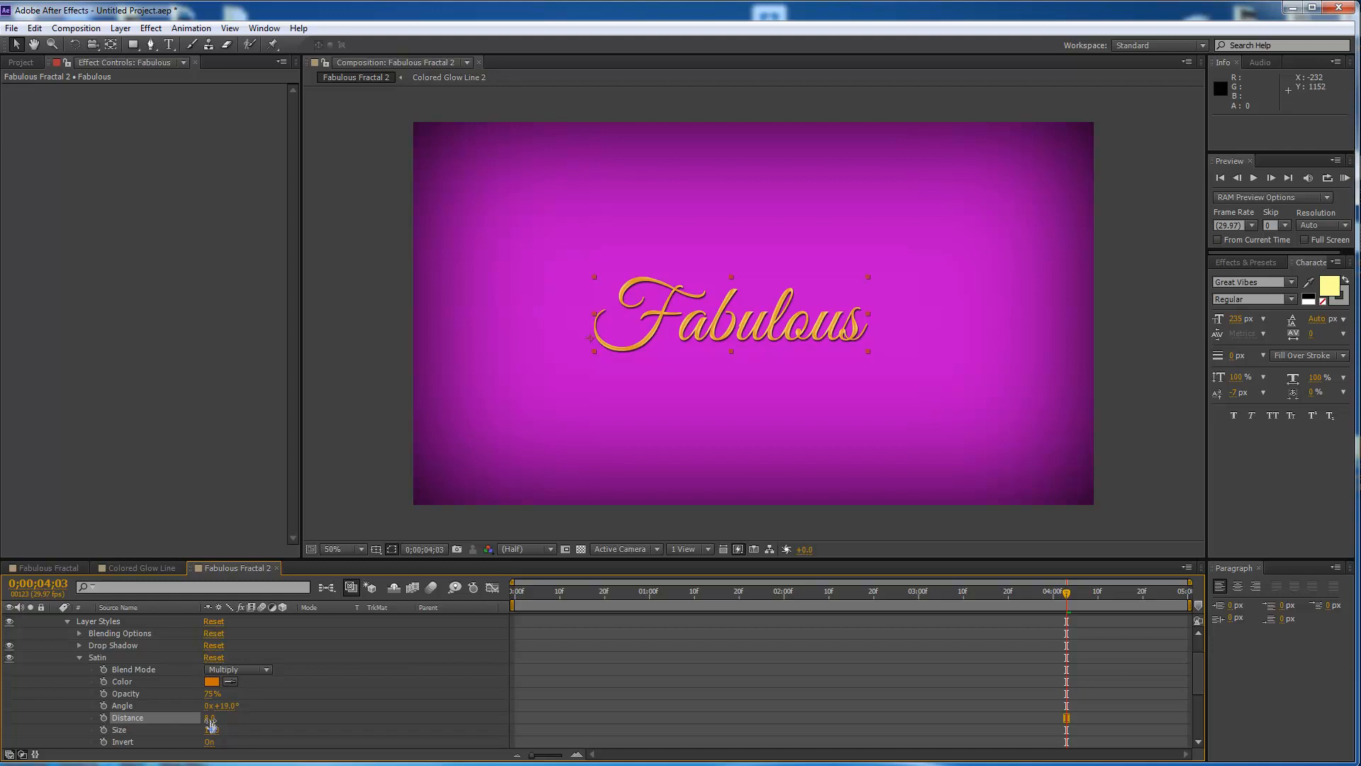
pyautogui.click(211, 730)
pyautogui.press('BackSpace')
pyautogui.write('6')
pyautogui.press('Return')
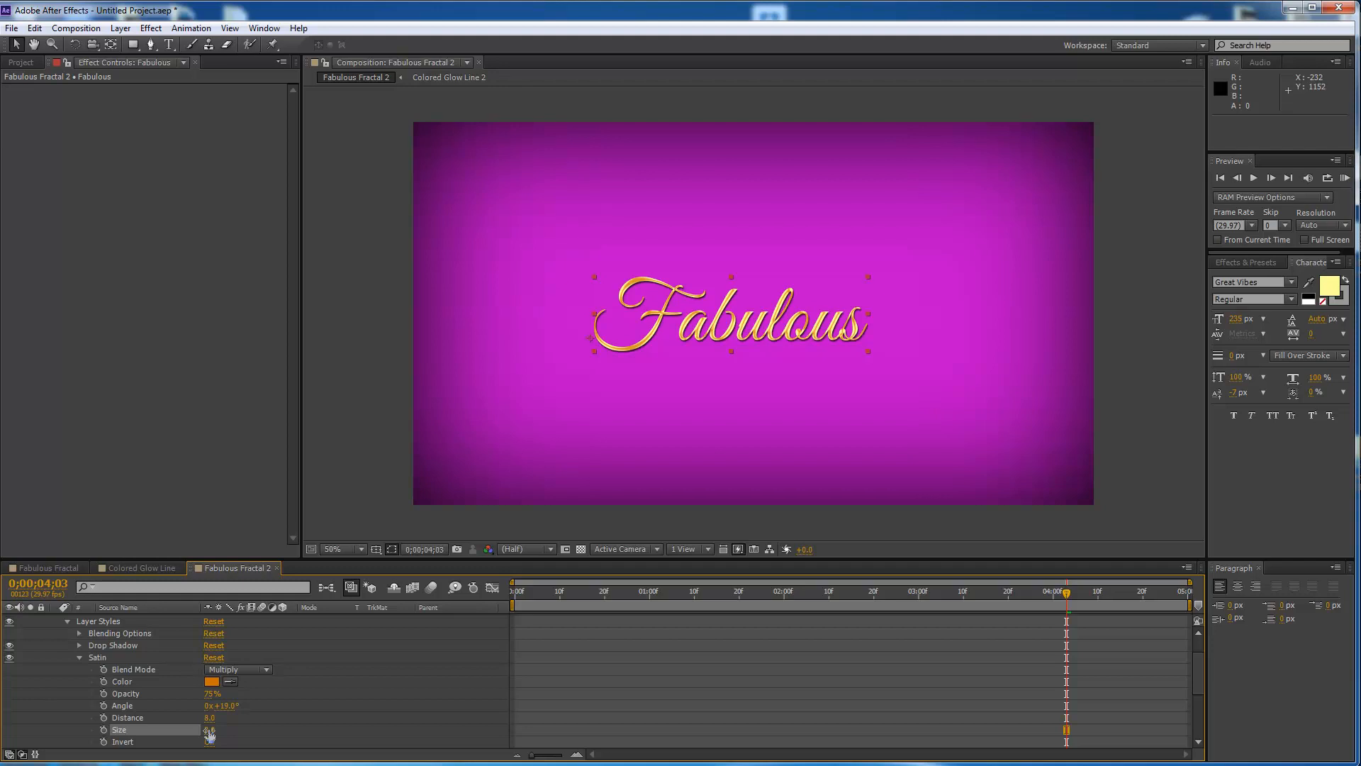
# Start keyframing the Satin angle at 0;00;00;00 with a value of 0°
pyautogui.moveTo(586, 589); pyautogui.dragTo(491, 598)
pyautogui.click(103, 706)
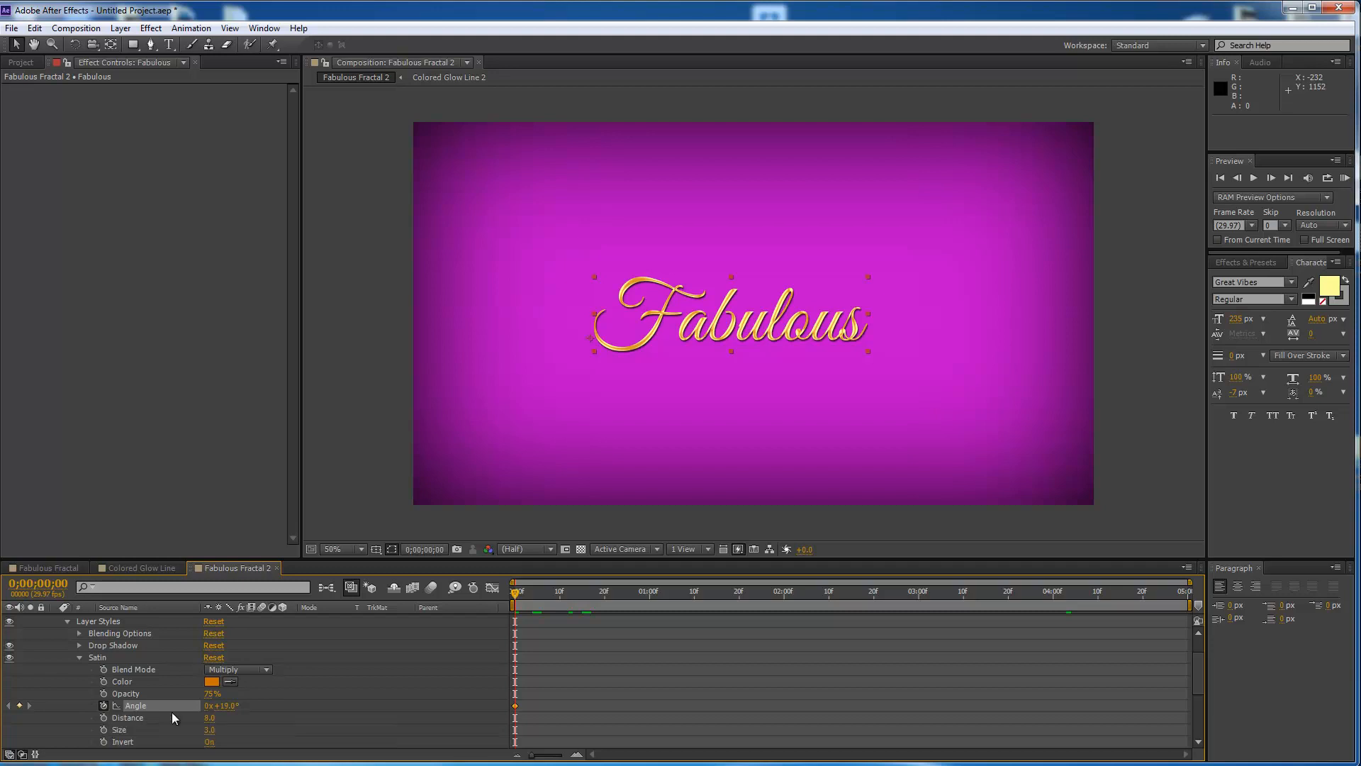
pyautogui.click(225, 706)
pyautogui.write('0')
pyautogui.press('Return')
# Keyframe the Satin angle to 2 revolutions at 0;00;04;29 and scrub back to the start
pyautogui.press('End')
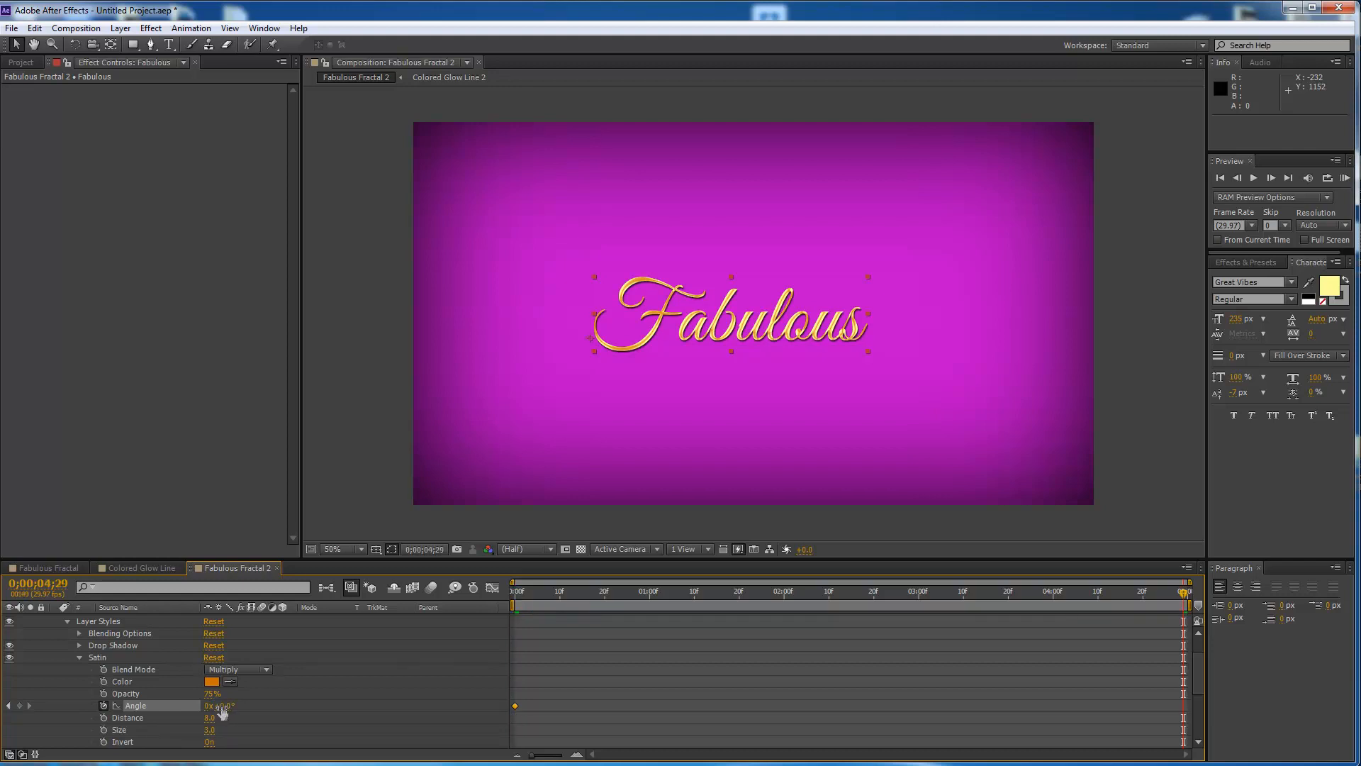
pyautogui.click(206, 708)
pyautogui.write('2')
pyautogui.press('Return')
pyautogui.moveTo(516, 597); pyautogui.dragTo(479, 617)
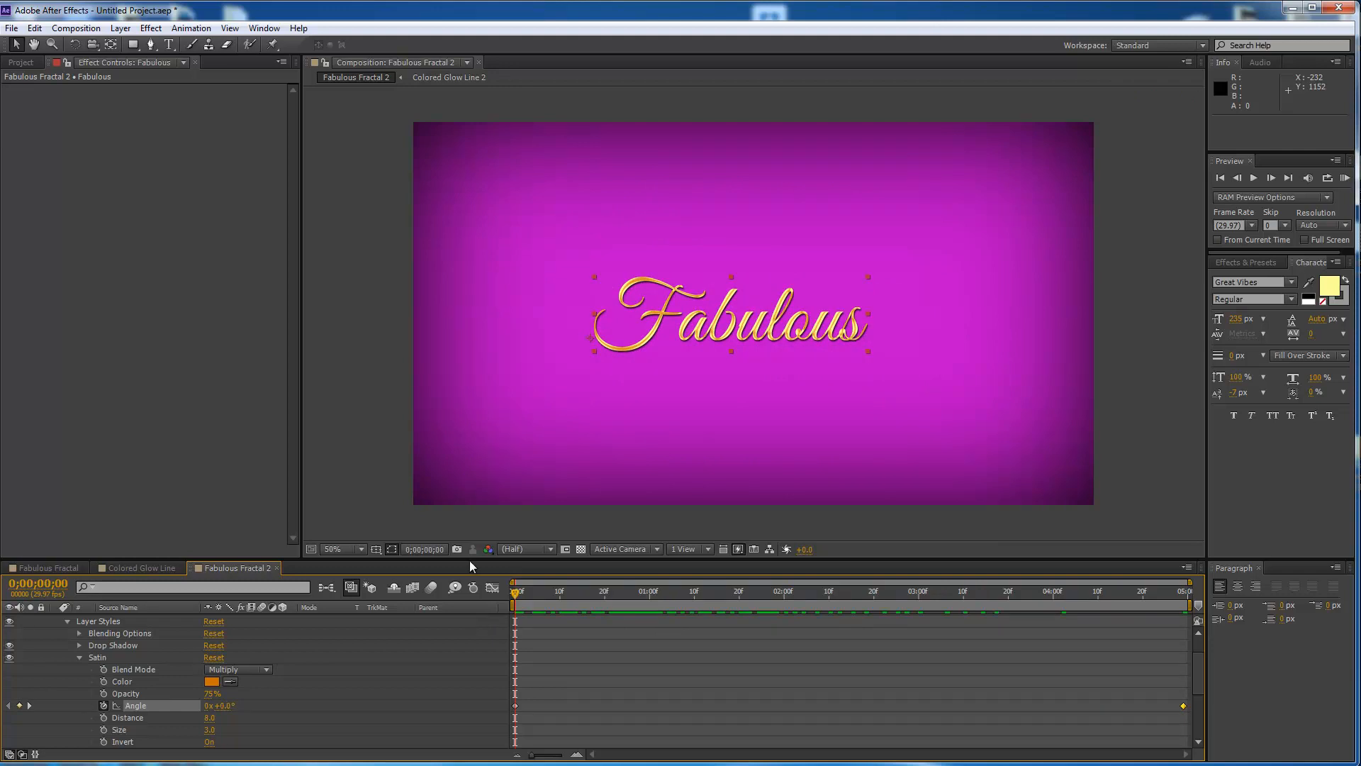
# Draw an open two-point arching mask path with the Pen tool across the Fabulous layer
pyautogui.click(151, 46)
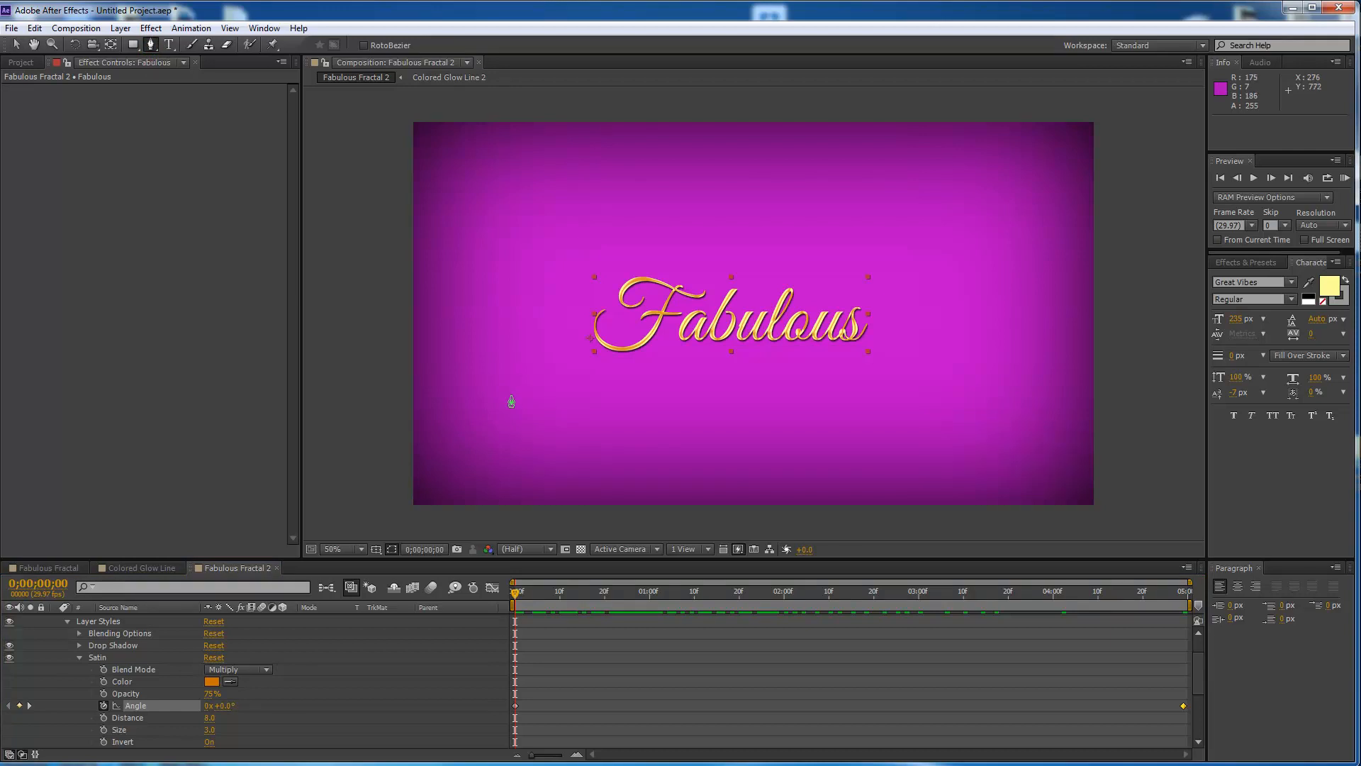
pyautogui.moveTo(510, 395); pyautogui.dragTo(627, 321)
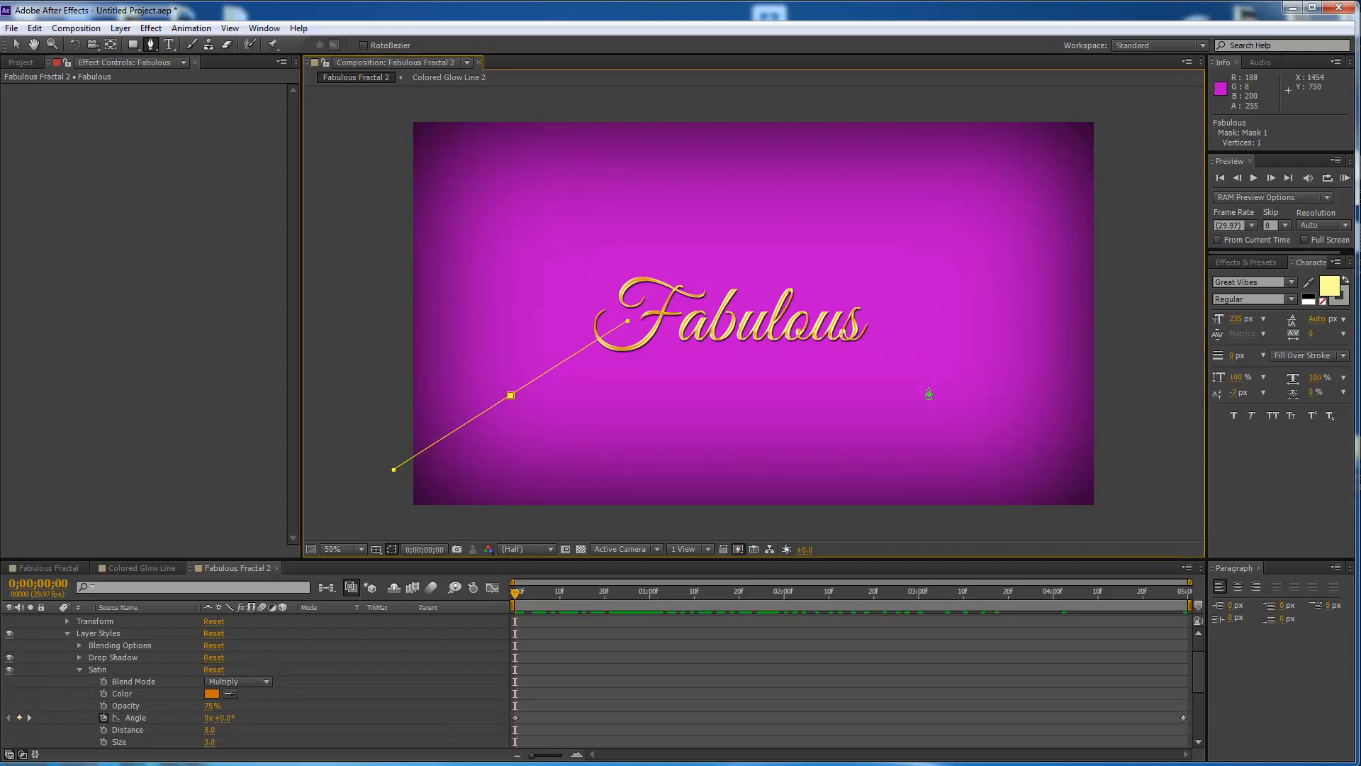
pyautogui.moveTo(929, 385); pyautogui.dragTo(1075, 509)
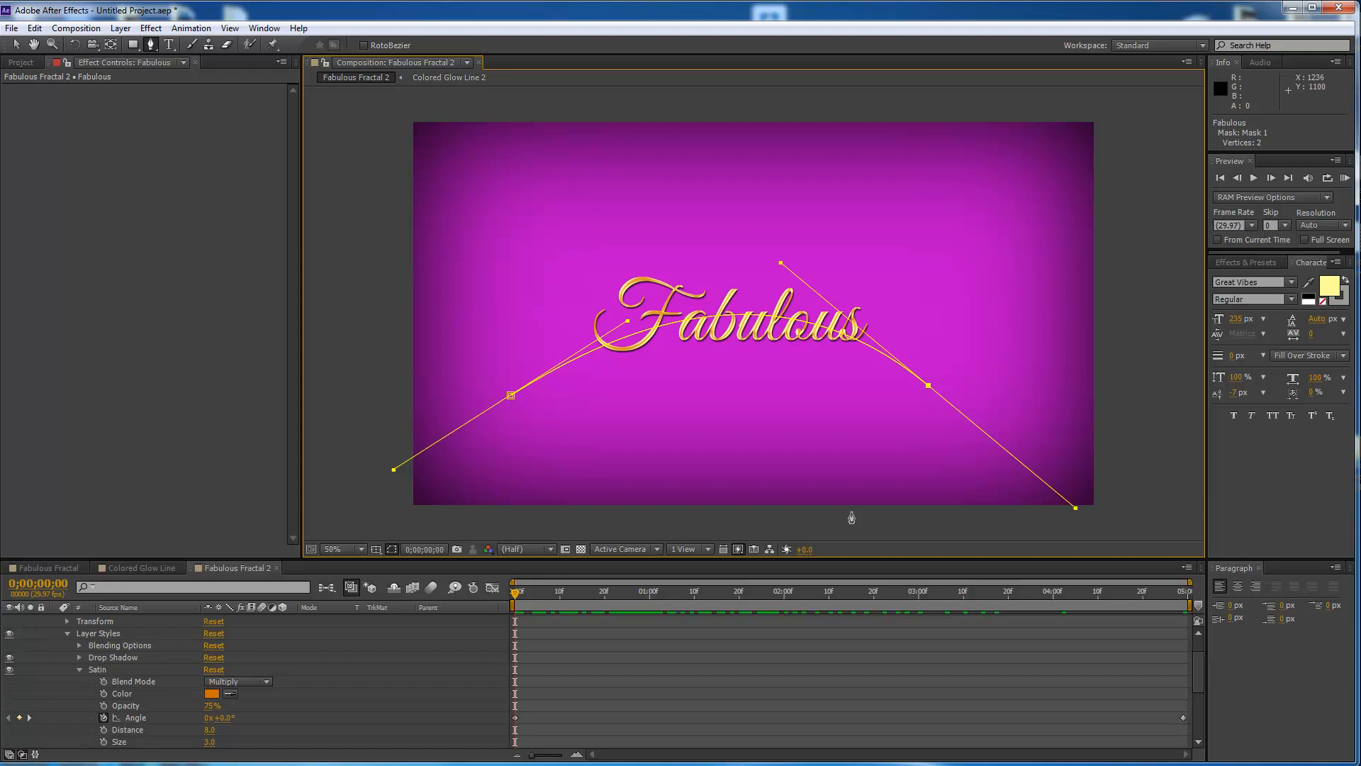
# Set the Fabulous text's path option to Mask 1 so the title follows the arch
pyautogui.moveTo(1196, 682); pyautogui.dragTo(1197, 671)
pyautogui.click(66, 628)
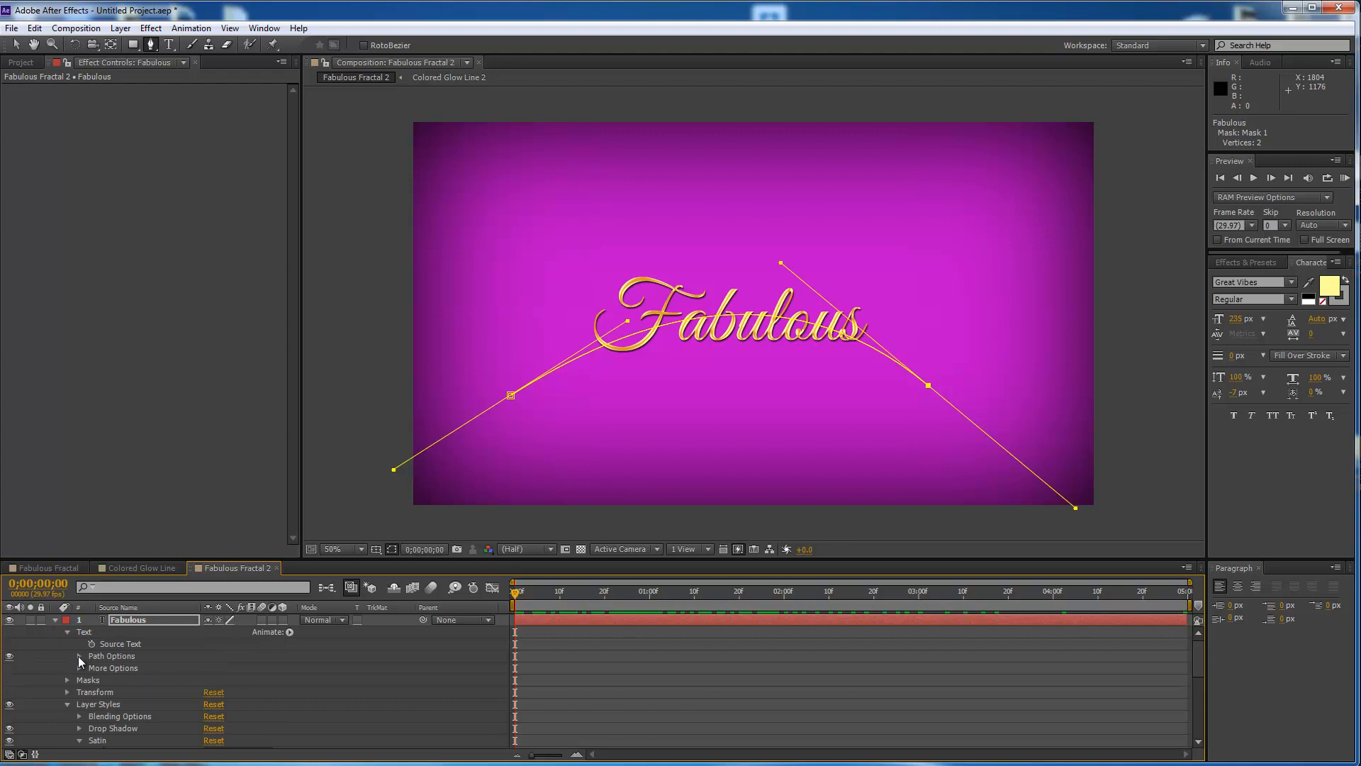
pyautogui.click(79, 655)
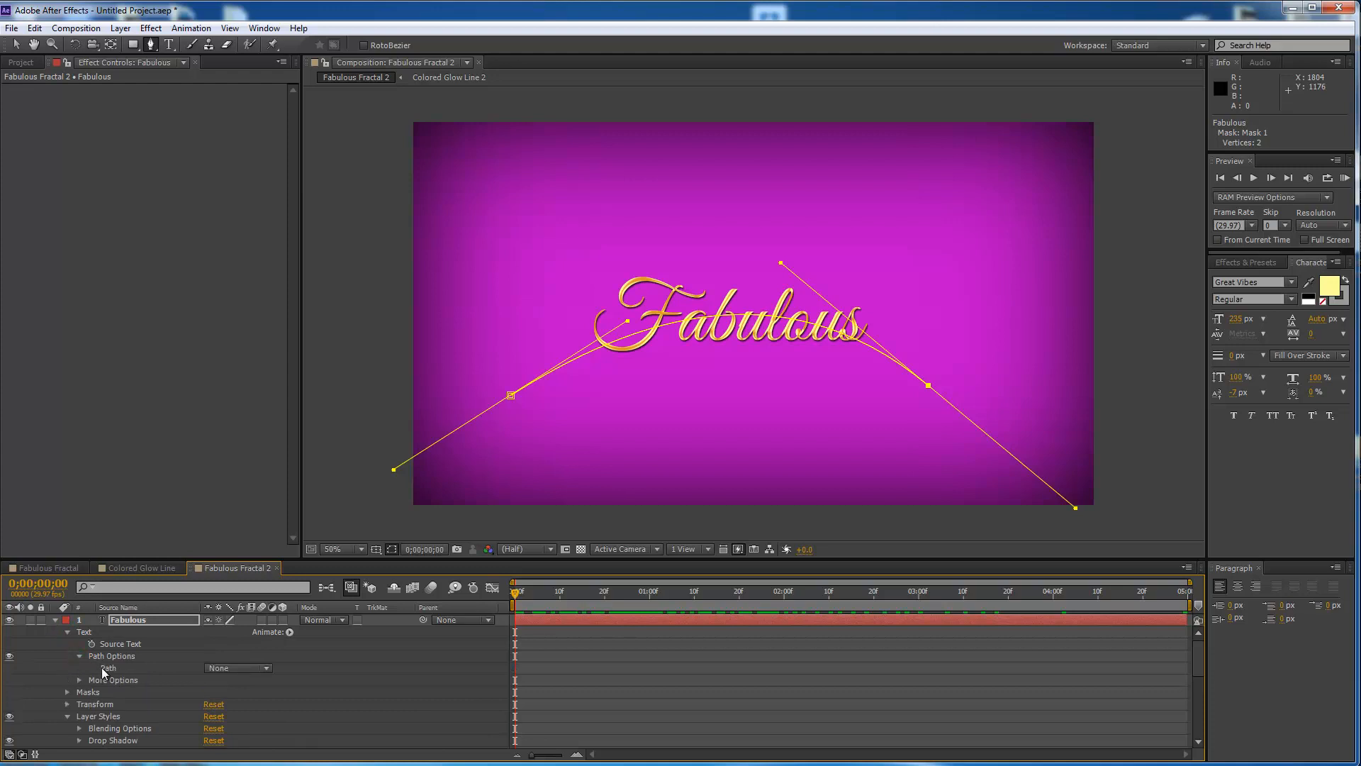
pyautogui.click(267, 668)
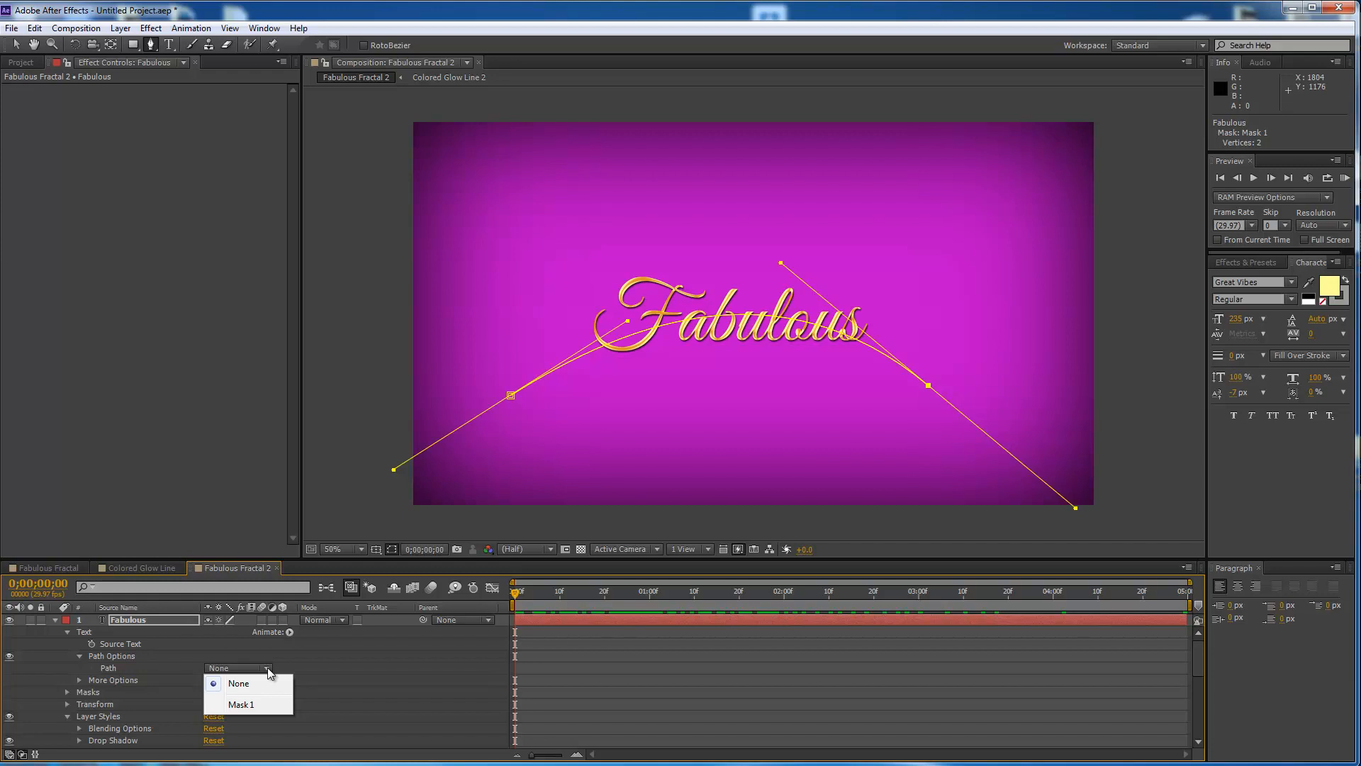
pyautogui.click(244, 706)
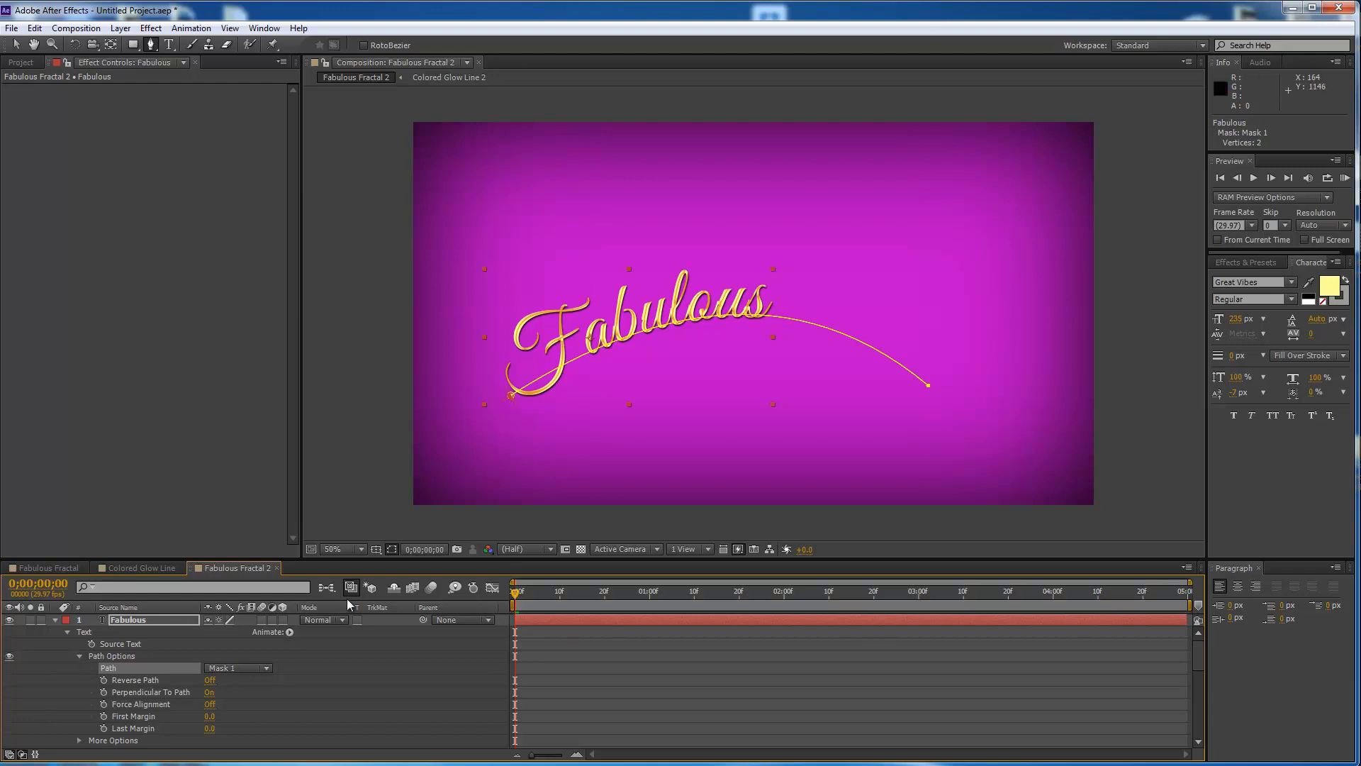
# Animate the text's First Margin from 0 at 0;00;00;00 to 607 at 0;00;03;00 and preview the motion
pyautogui.click(103, 716)
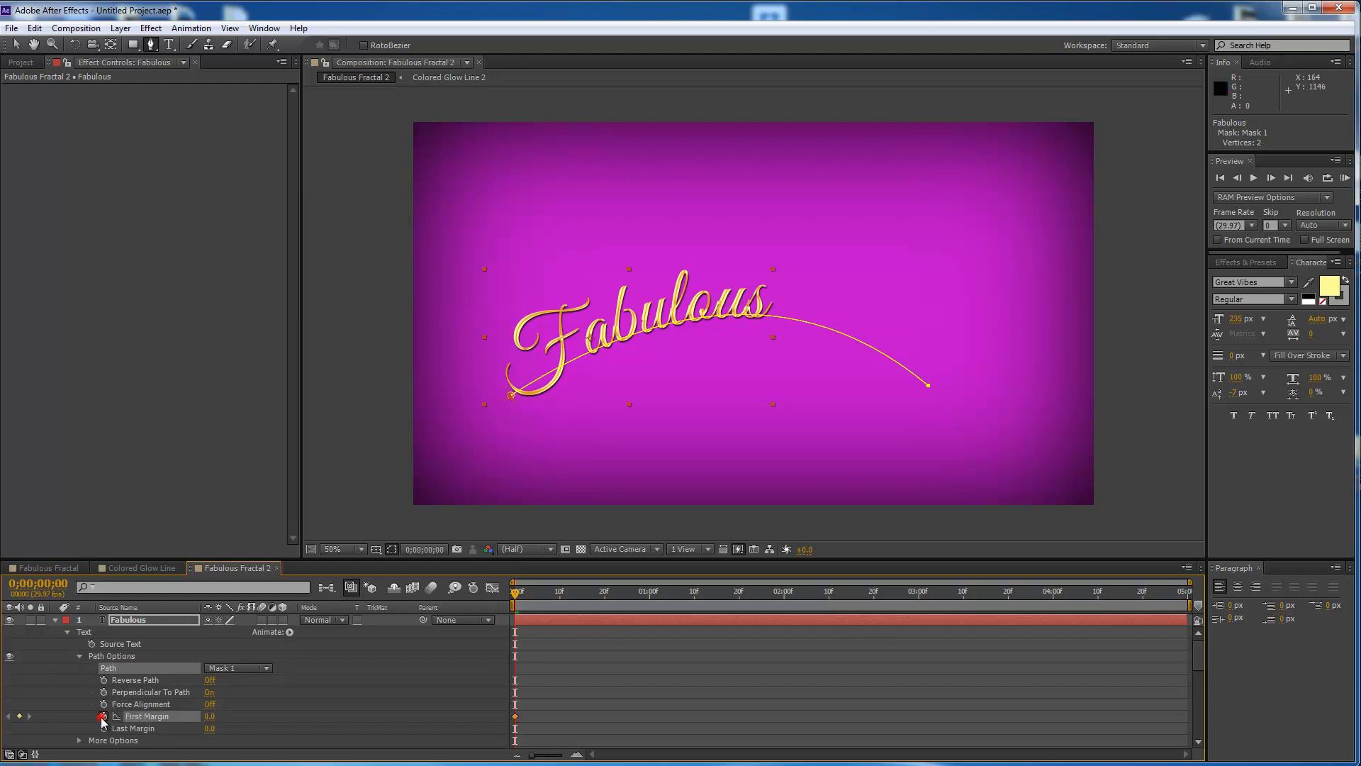
pyautogui.moveTo(516, 601); pyautogui.dragTo(918, 599)
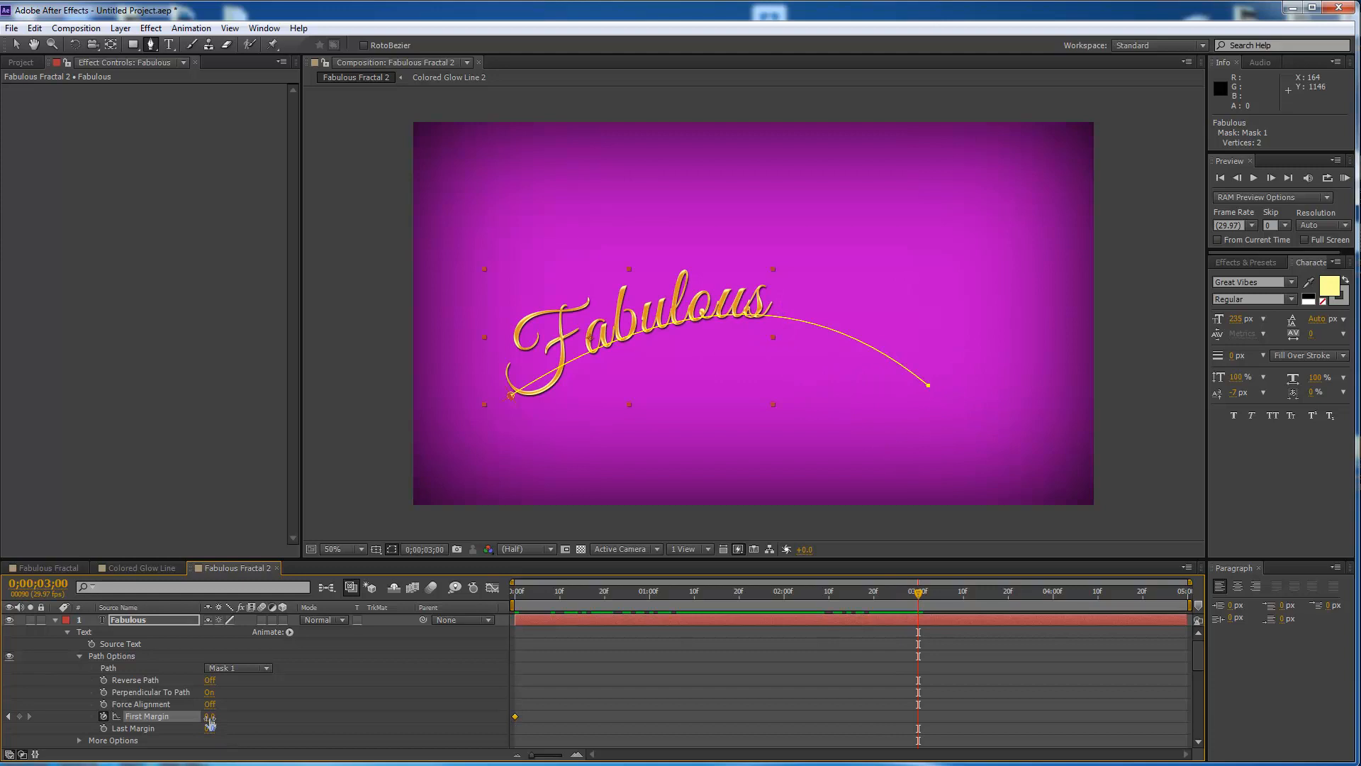
pyautogui.moveTo(210, 722); pyautogui.dragTo(737, 756)
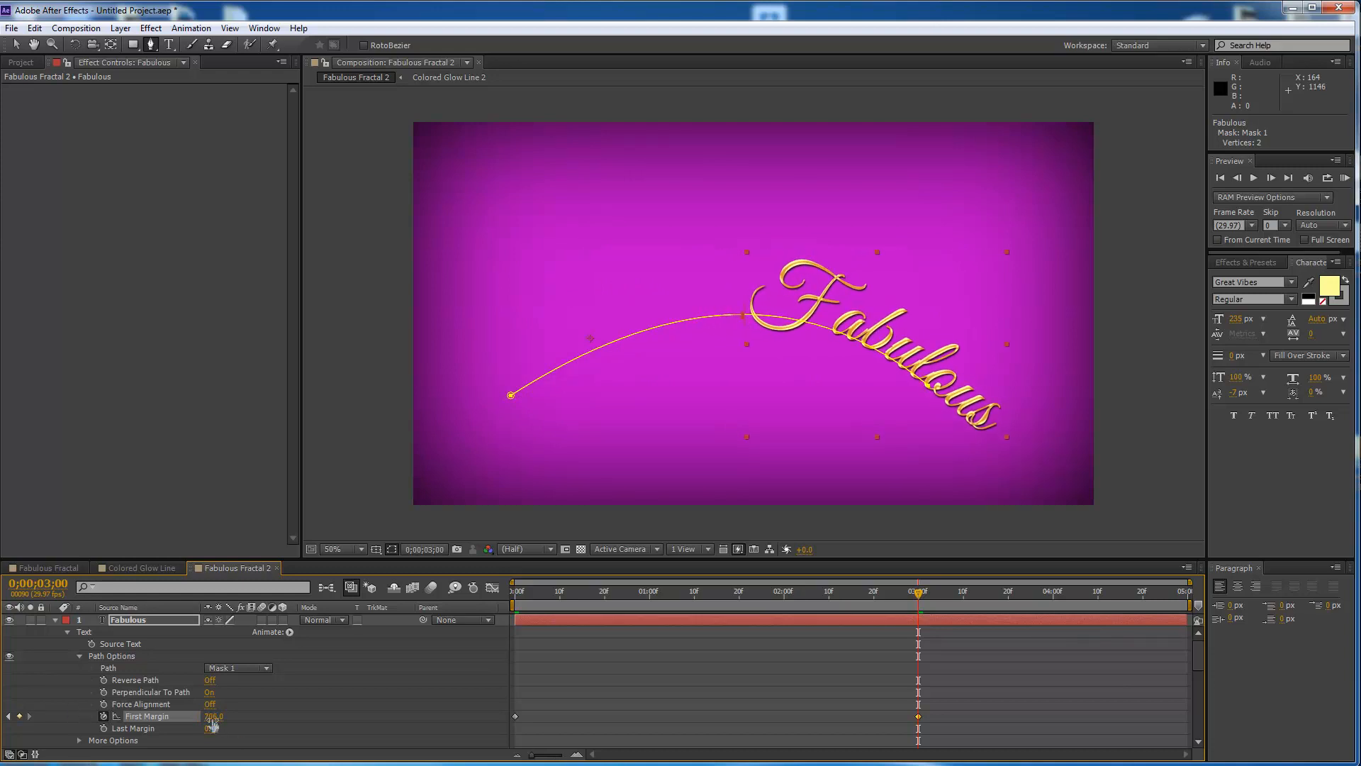
pyautogui.moveTo(213, 716); pyautogui.dragTo(143, 726)
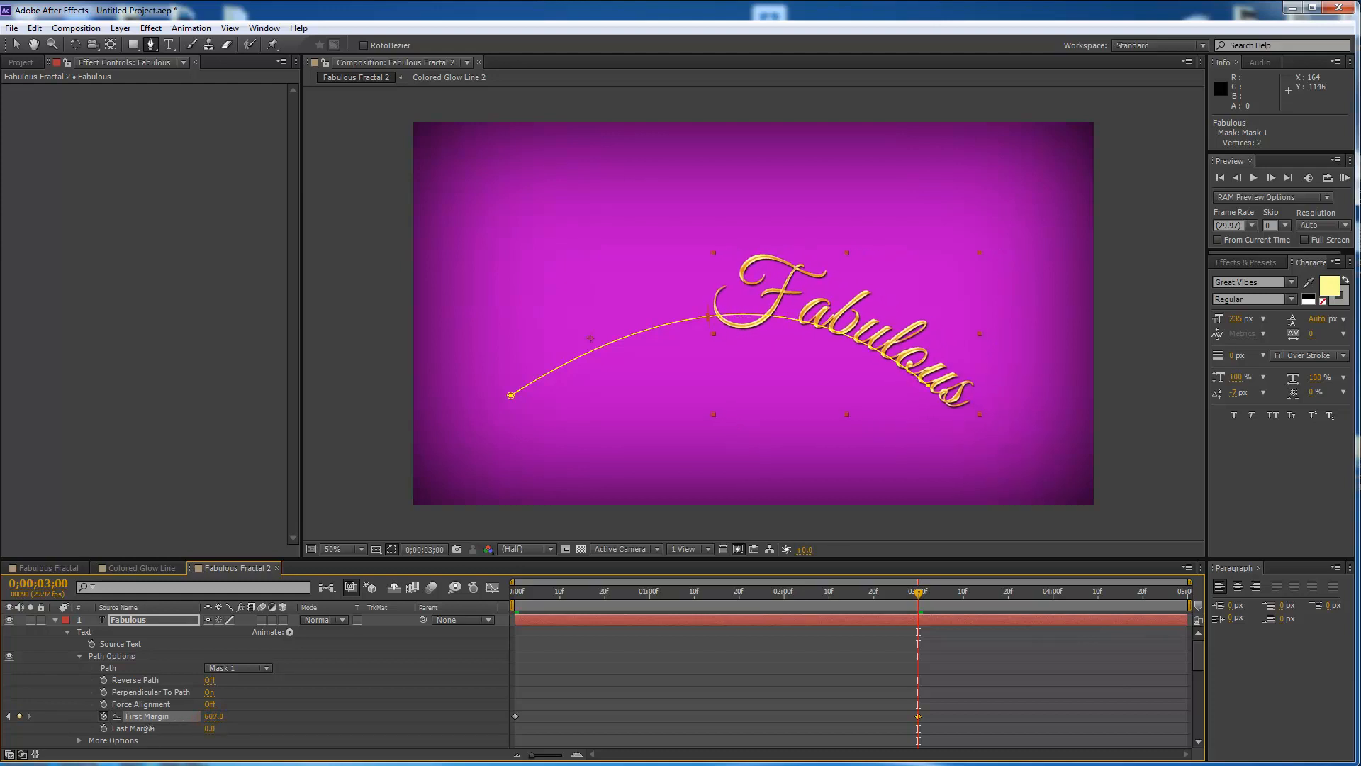
pyautogui.click(1345, 178)
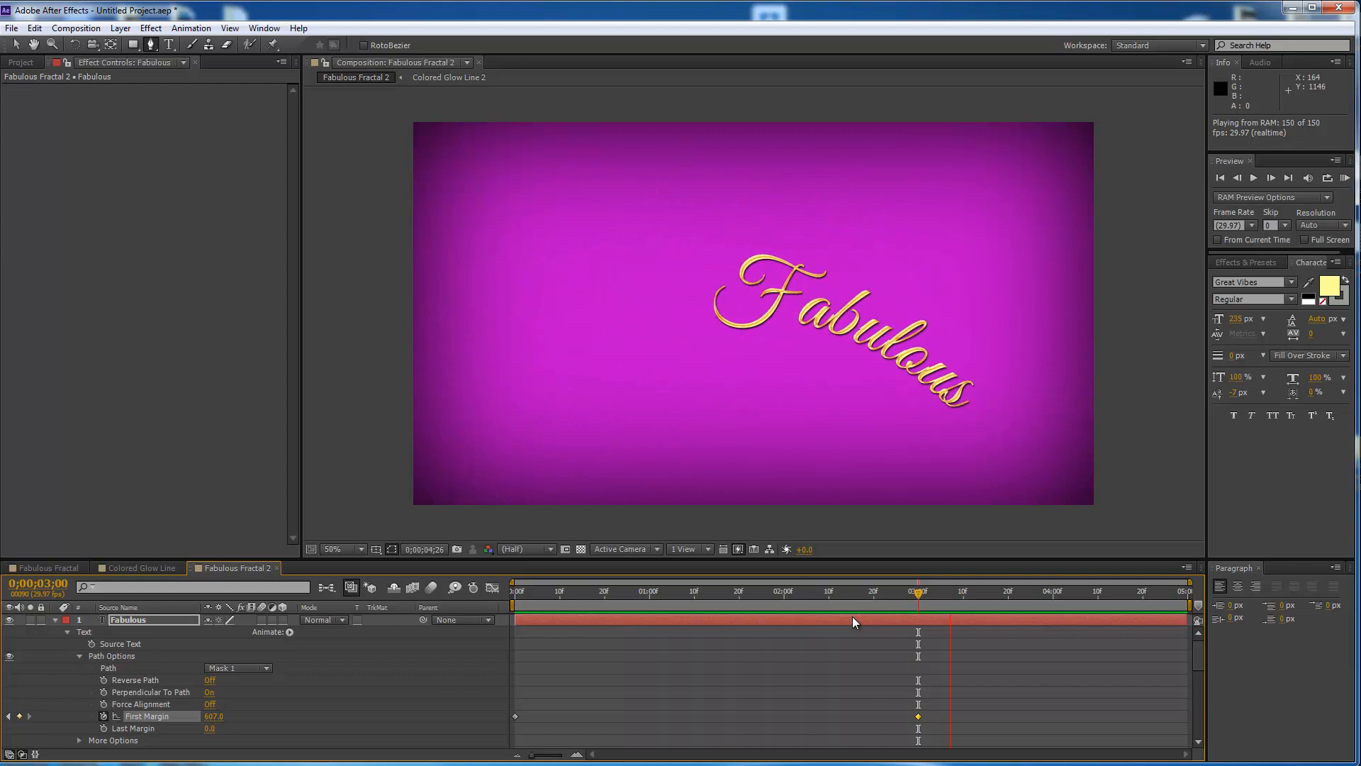
pyautogui.press('space')
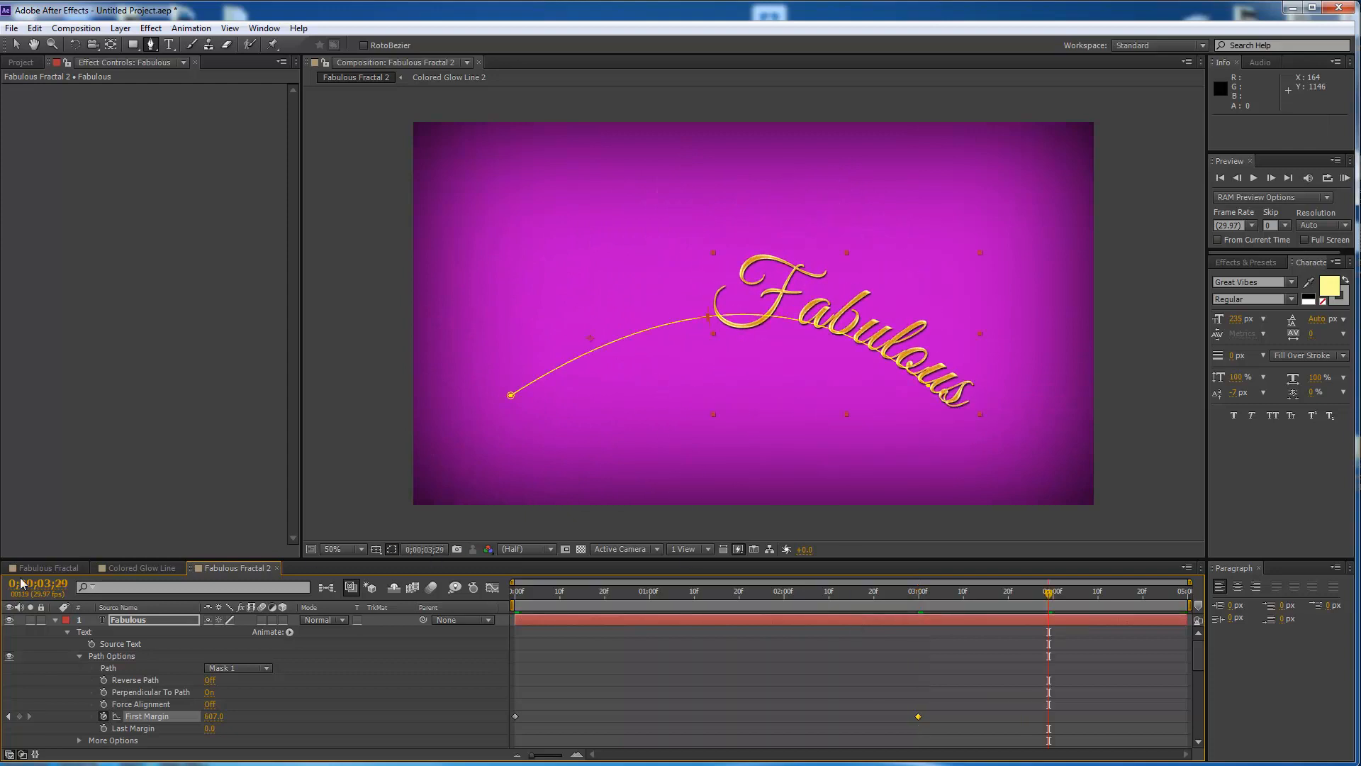
# Examine the title's movement with the streak and sparkles in the finished Fabulous Fractal composition, scrubbing to 0;00;02;15
pyautogui.click(47, 568)
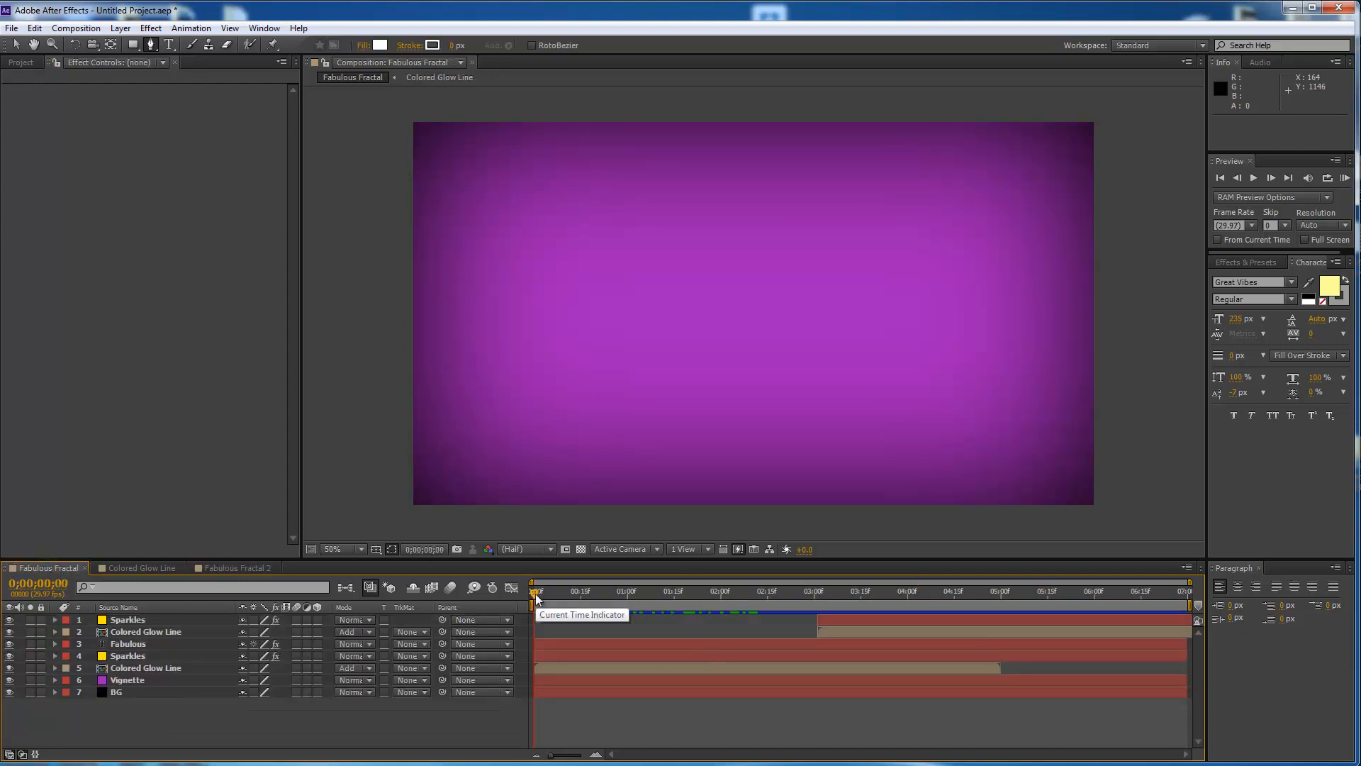
pyautogui.moveTo(534, 593); pyautogui.dragTo(508, 677)
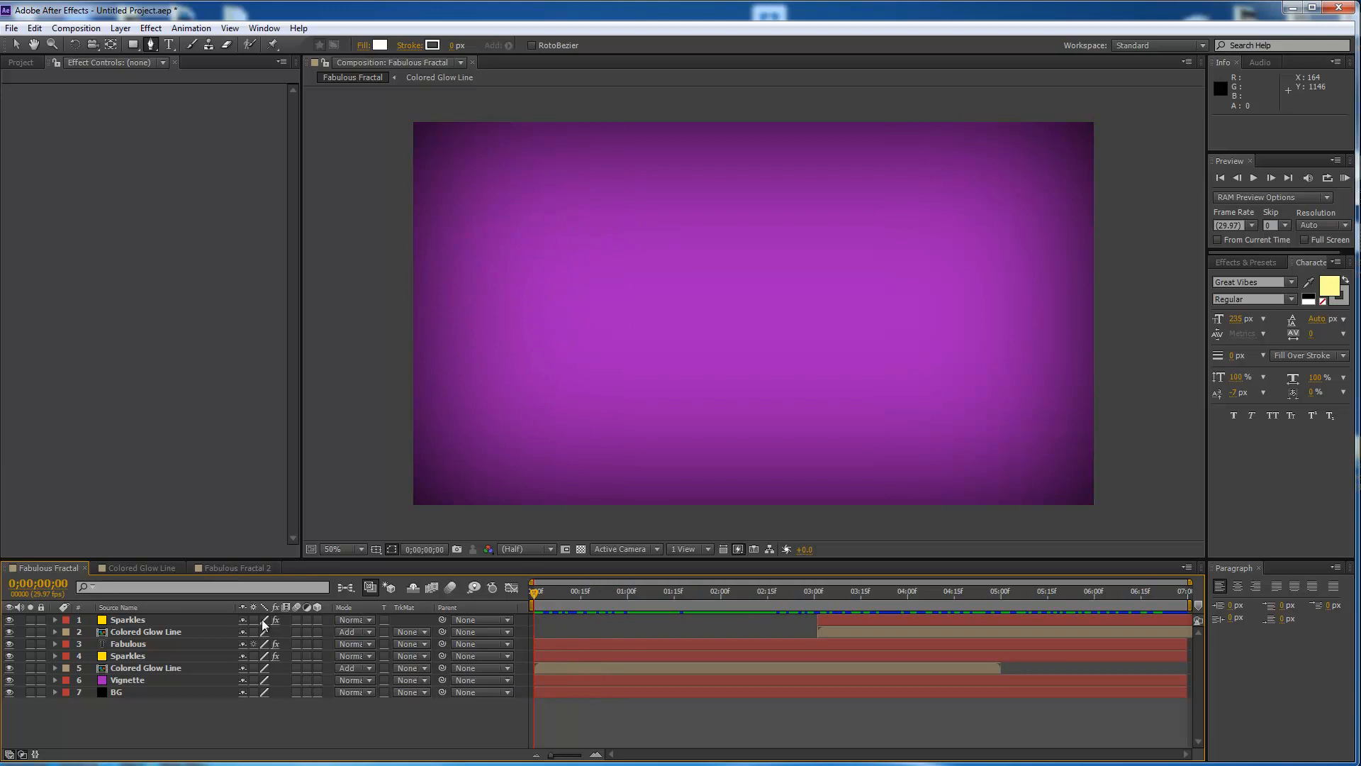
pyautogui.moveTo(798, 594); pyautogui.dragTo(767, 605)
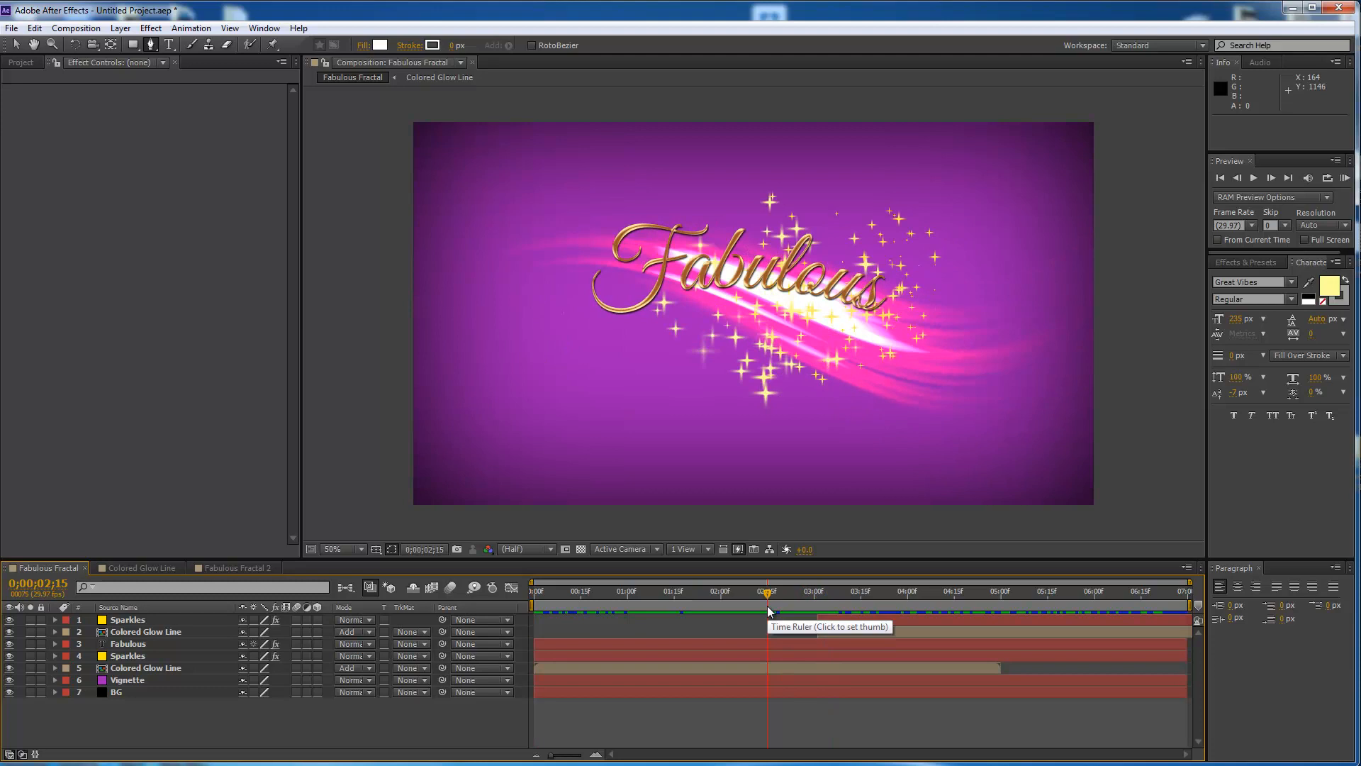